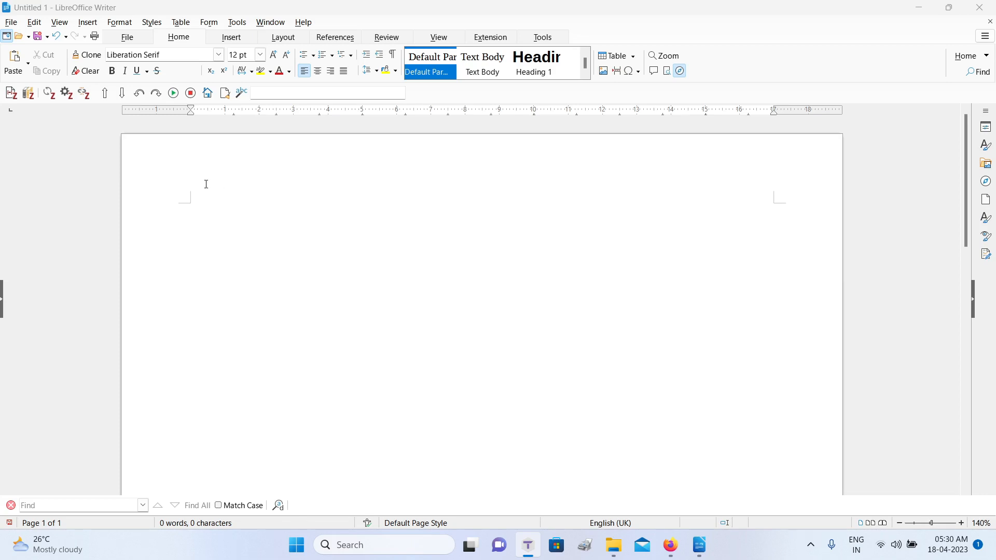
{"action": "left_click", "coordinate": [237, 40]}
{"action": "left_click", "coordinate": [285, 37]}
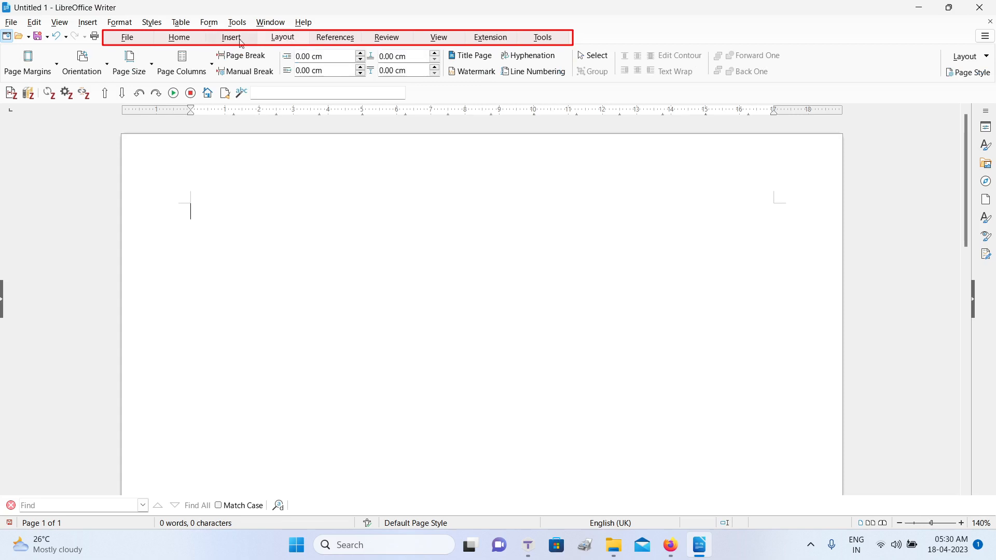
{"action": "left_click", "coordinate": [238, 40]}
{"action": "left_click", "coordinate": [194, 41]}
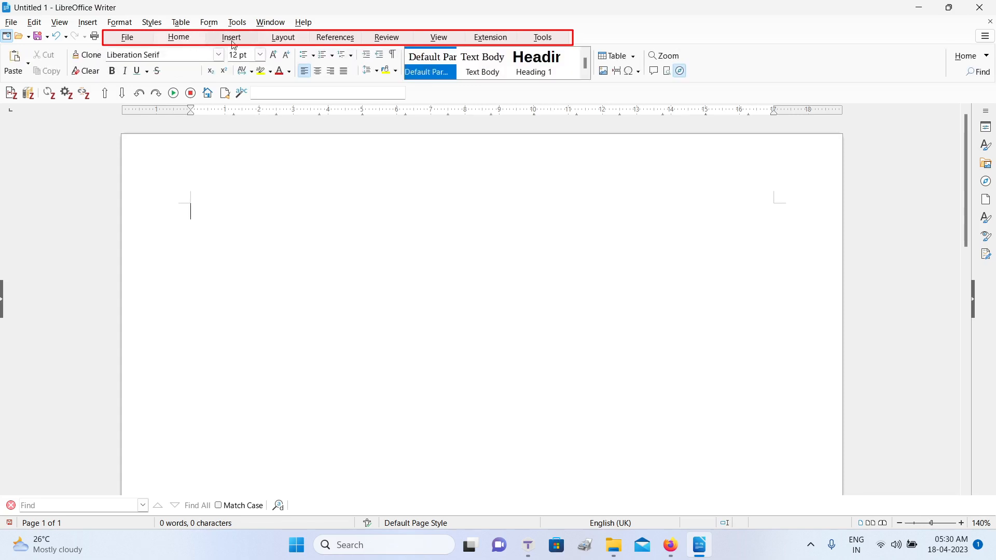
Step: Apply the Tabbed user interface variant to Writer and close the user interface selection
{"action": "left_click", "coordinate": [61, 22]}
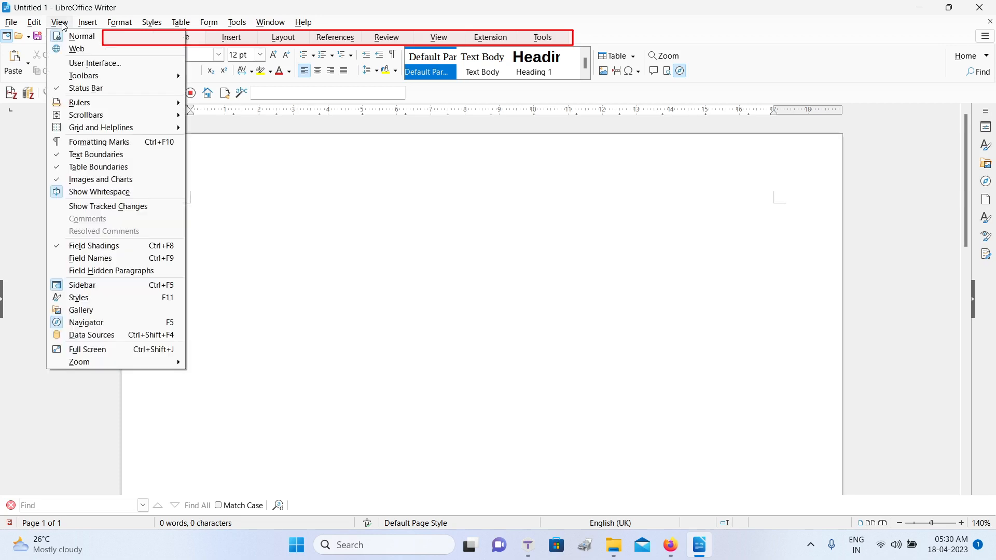
{"action": "left_click", "coordinate": [87, 64]}
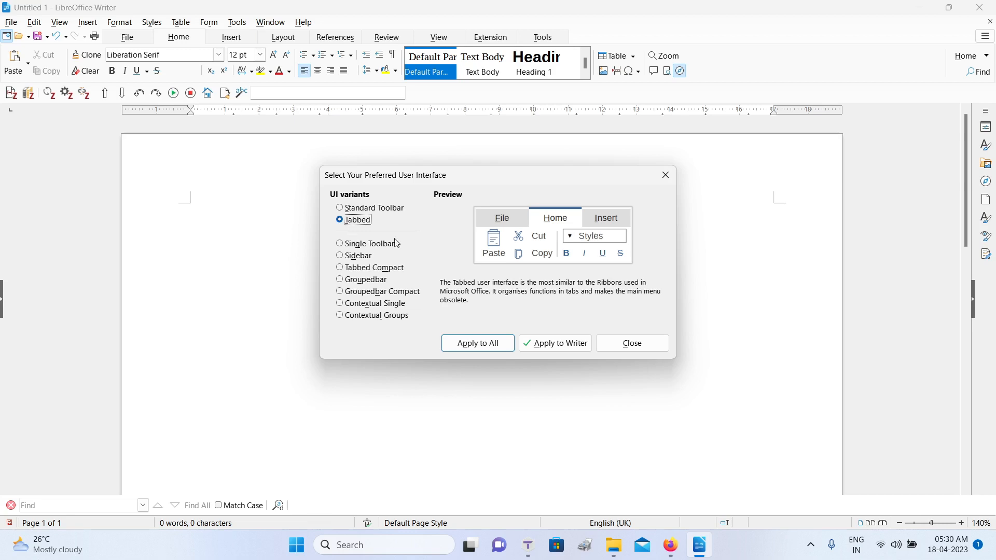
{"action": "left_click", "coordinate": [563, 351]}
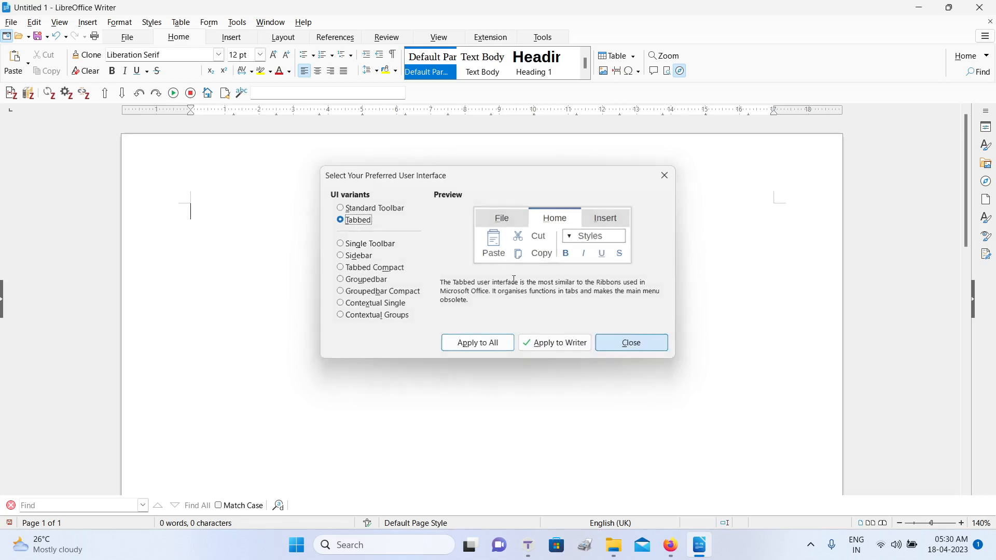
{"action": "left_click", "coordinate": [633, 343]}
{"action": "left_click", "coordinate": [229, 40]}
{"action": "left_click", "coordinate": [283, 39]}
{"action": "left_click", "coordinate": [334, 40]}
{"action": "left_click", "coordinate": [393, 42]}
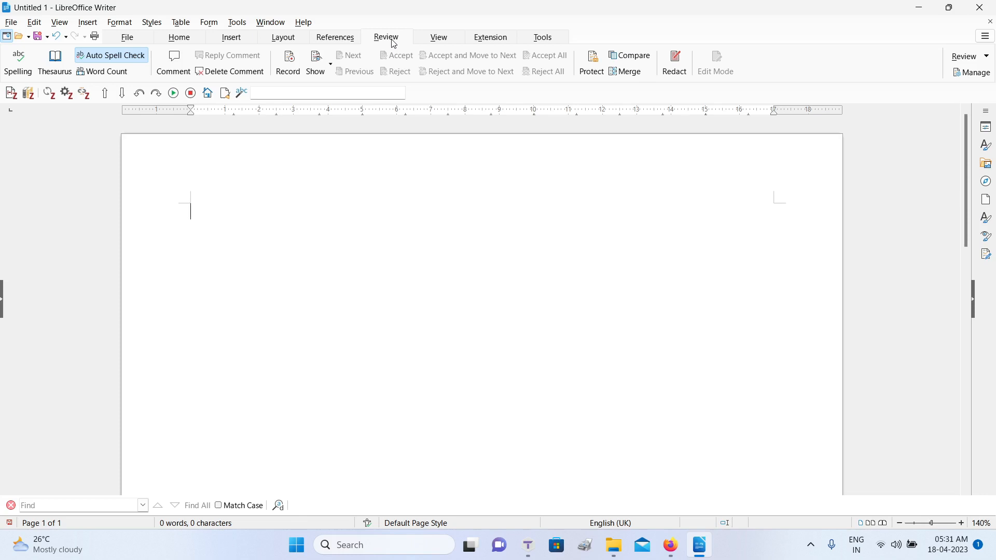
{"action": "left_click", "coordinate": [427, 41]}
{"action": "left_click", "coordinate": [342, 41]}
{"action": "left_click", "coordinate": [286, 40]}
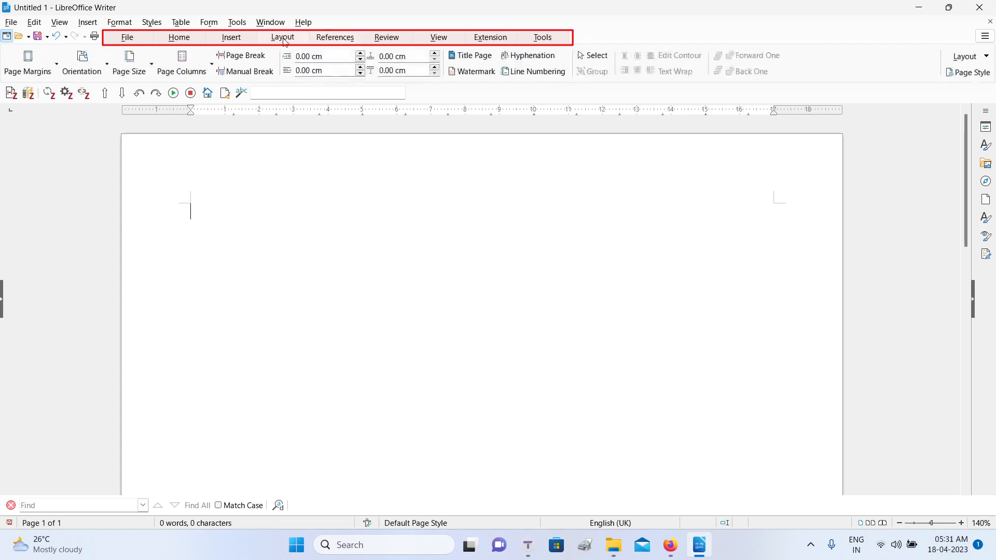
{"action": "left_click", "coordinate": [232, 39]}
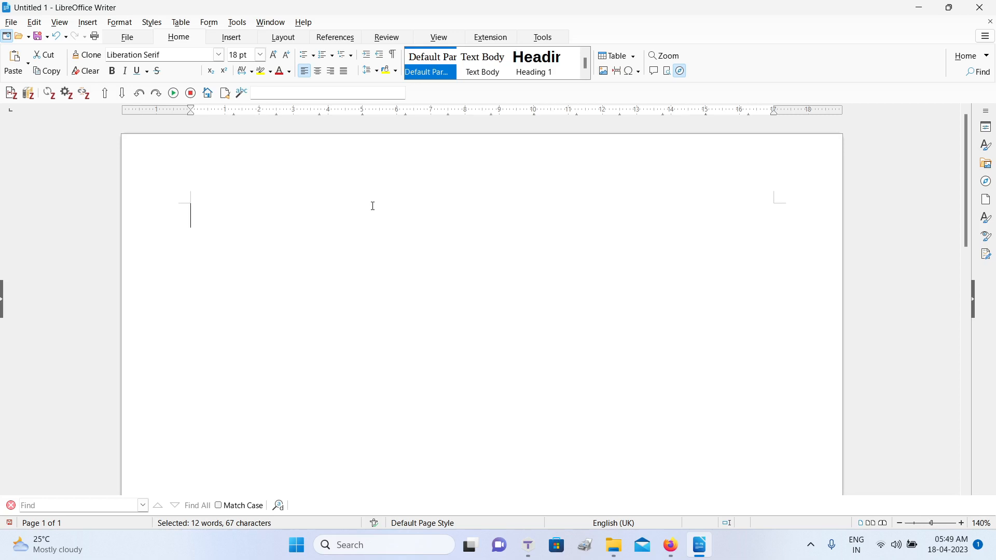
Step: Write "One of the biggest problems that we face today is" on the first line of the document
{"action": "type", "text": "One"}
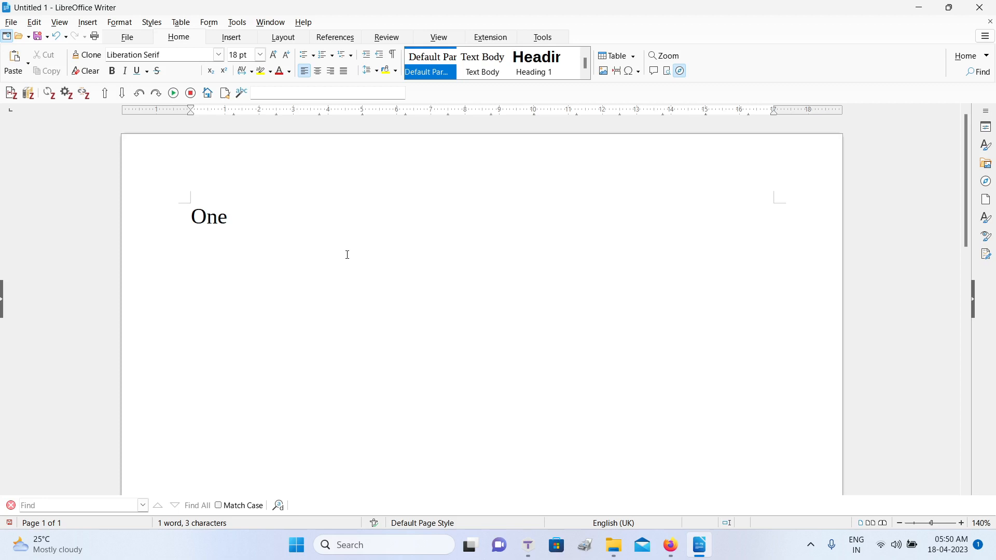
{"action": "type", "text": "of the biggest "}
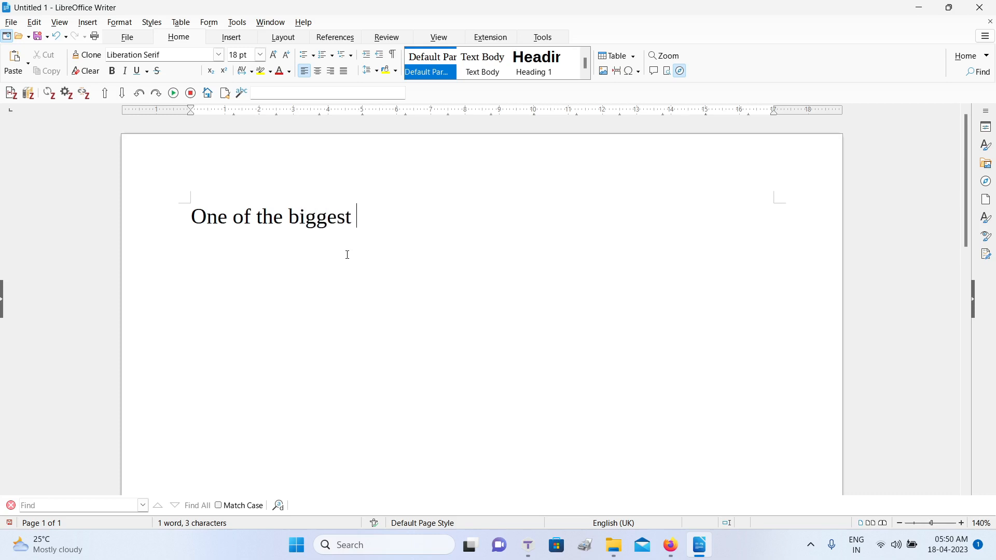
{"action": "type", "text": "problems "}
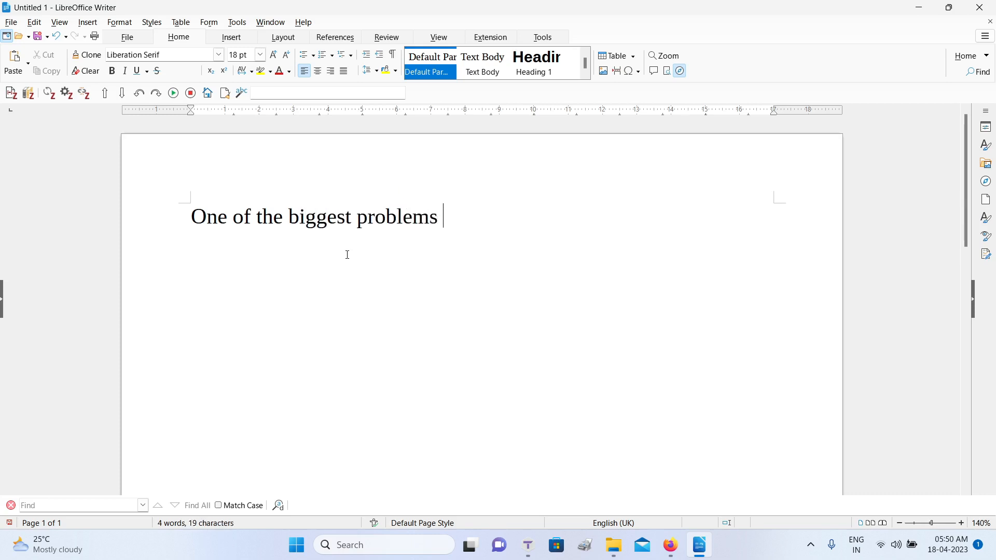
{"action": "type", "text": "that we face "}
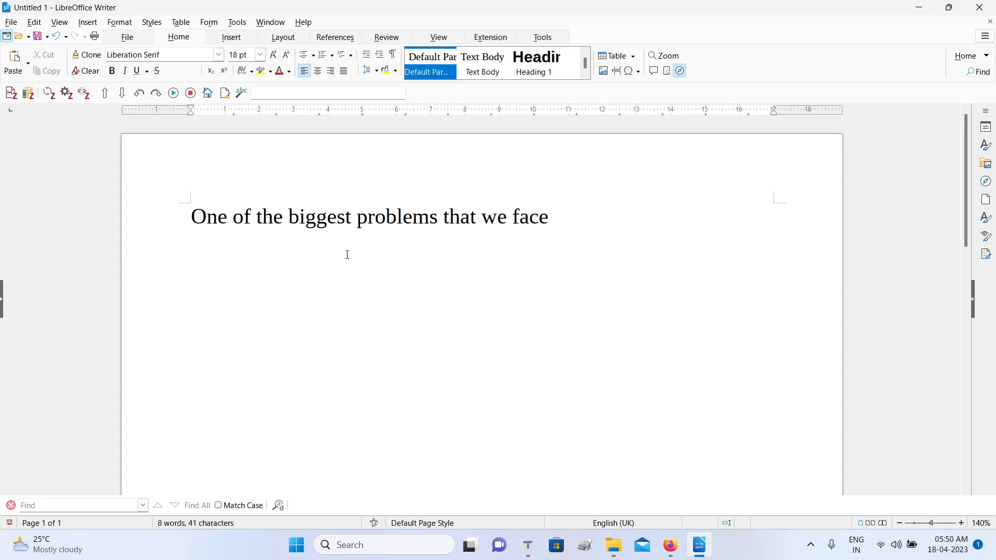
{"action": "type", "text": "t"}
{"action": "type", "text": "o"}
{"action": "type", "text": "d"}
{"action": "type", "text": "ya"}
{"action": "type", "text": " is"}
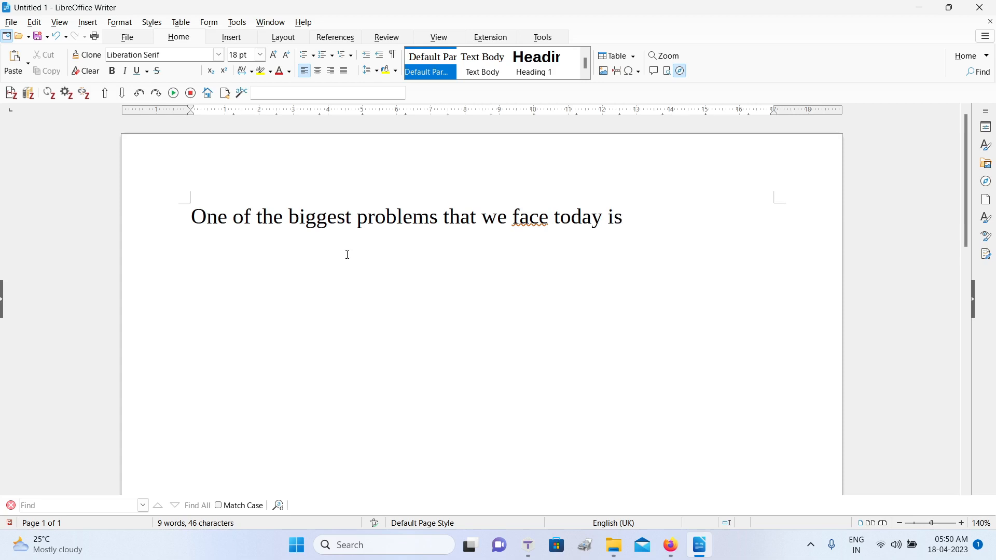
Step: Complete the sentence with "climate chnage.", deliberately misspelling "change" so that AutoCorrect replaces it
{"action": "type", "text": " climate chang"}
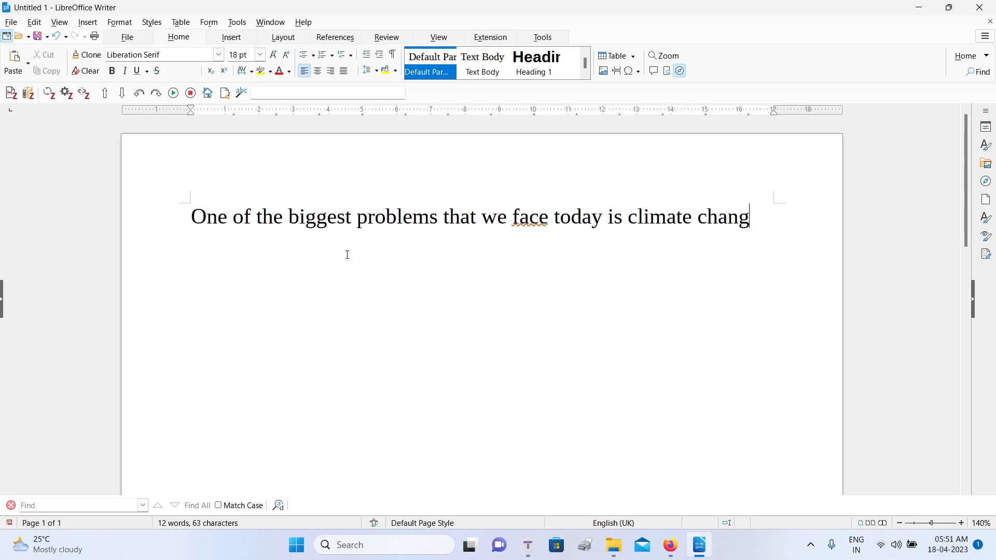
{"action": "type", "text": "e"}
{"action": "key", "text": "BackSpace"}
{"action": "key", "text": "BackSpace"}
{"action": "key", "text": "BackSpace"}
{"action": "key", "text": "BackSpace"}
{"action": "type", "text": "nage."}
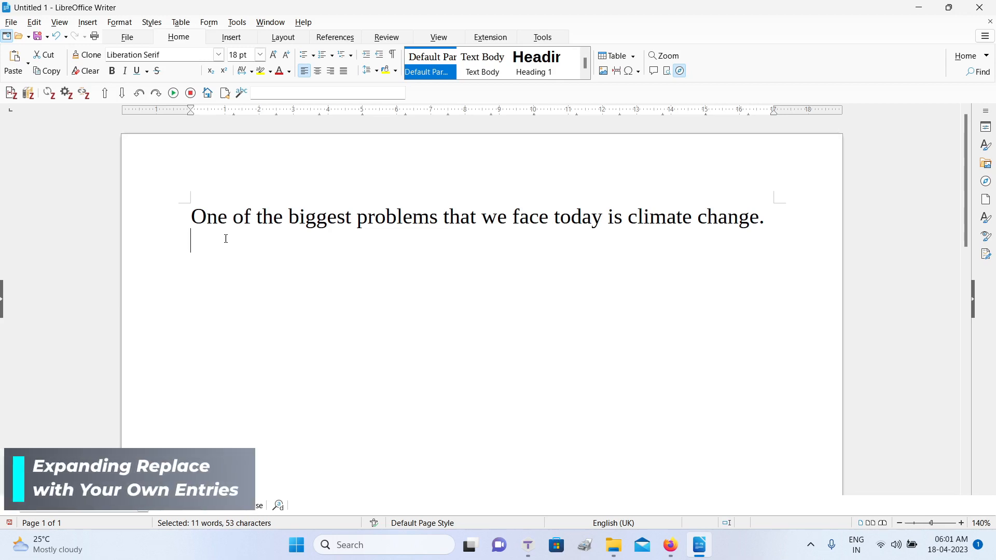
Step: Turn AutoCorrect While Typing off and back on
{"action": "left_click", "coordinate": [237, 22]}
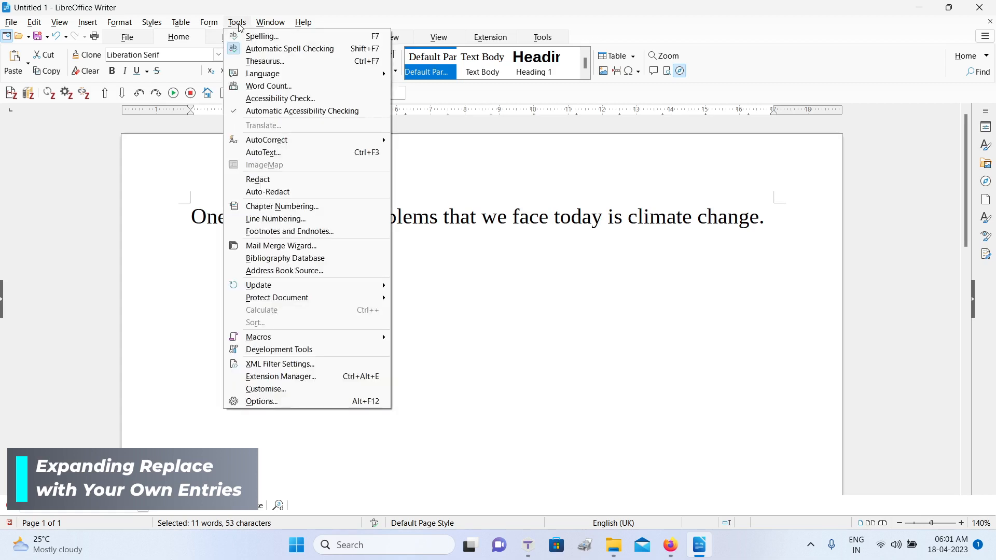
{"action": "mouse_move", "coordinate": [263, 139]}
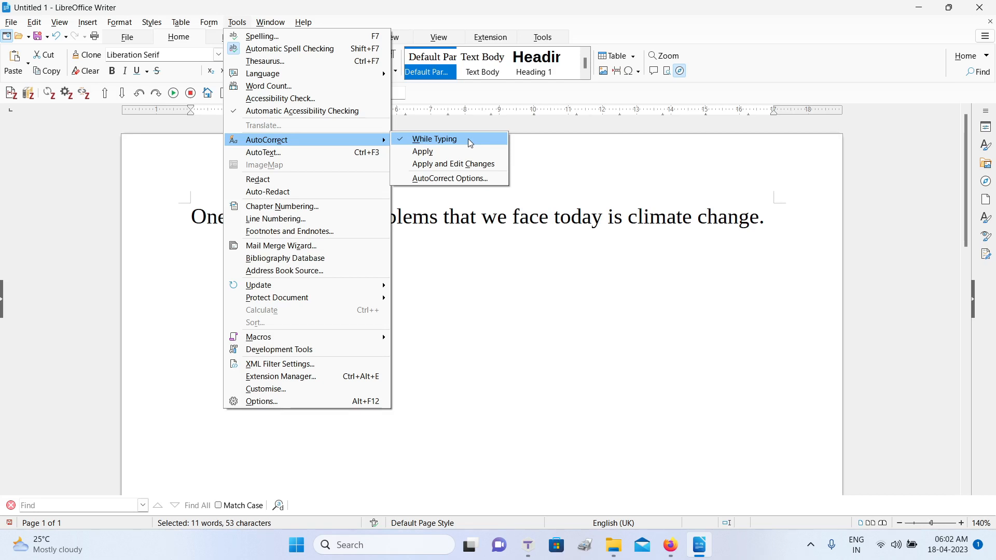
{"action": "left_click", "coordinate": [430, 141]}
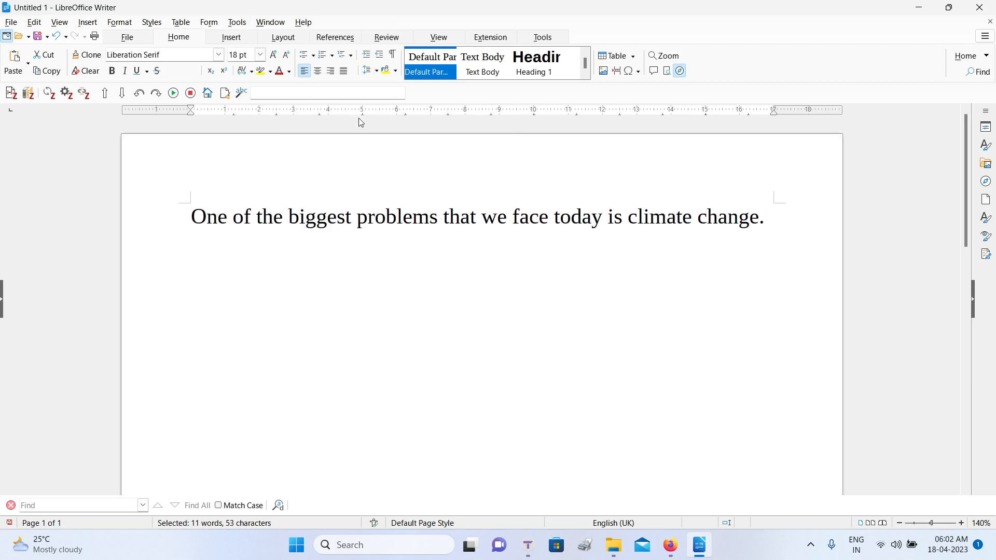
{"action": "left_click", "coordinate": [237, 21]}
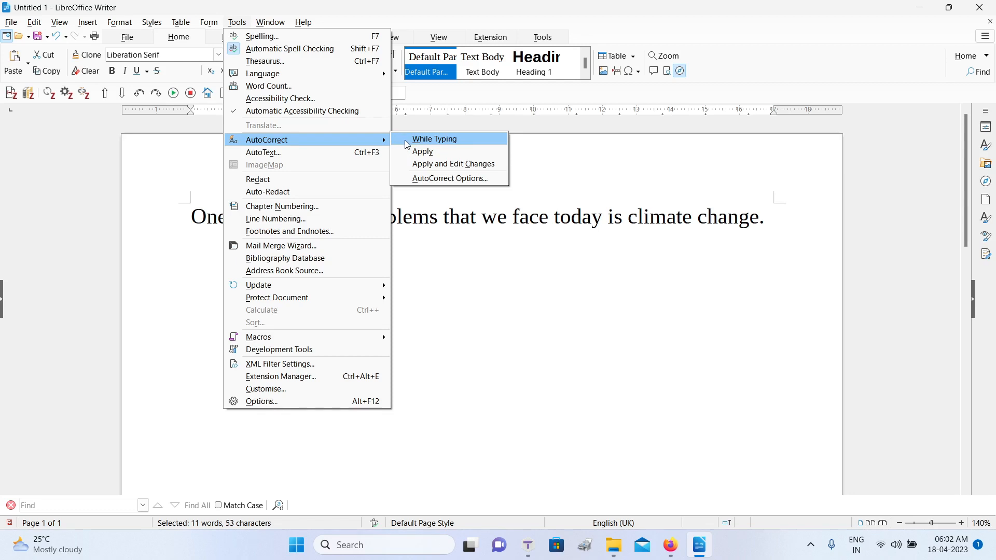
{"action": "left_click", "coordinate": [457, 144]}
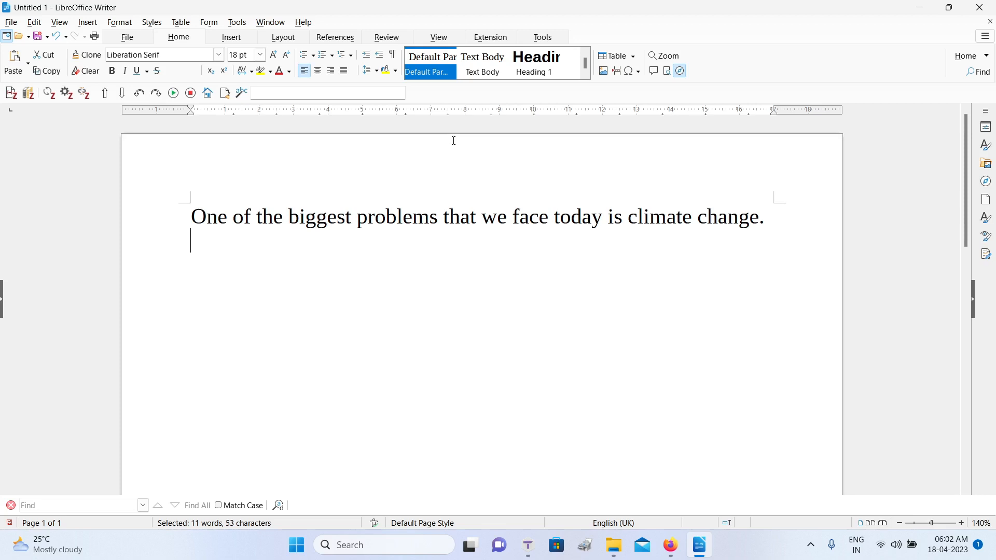
Step: Look through the list of English (UK) replacement pairs in the AutoCorrect options and close them
{"action": "left_click", "coordinate": [237, 22]}
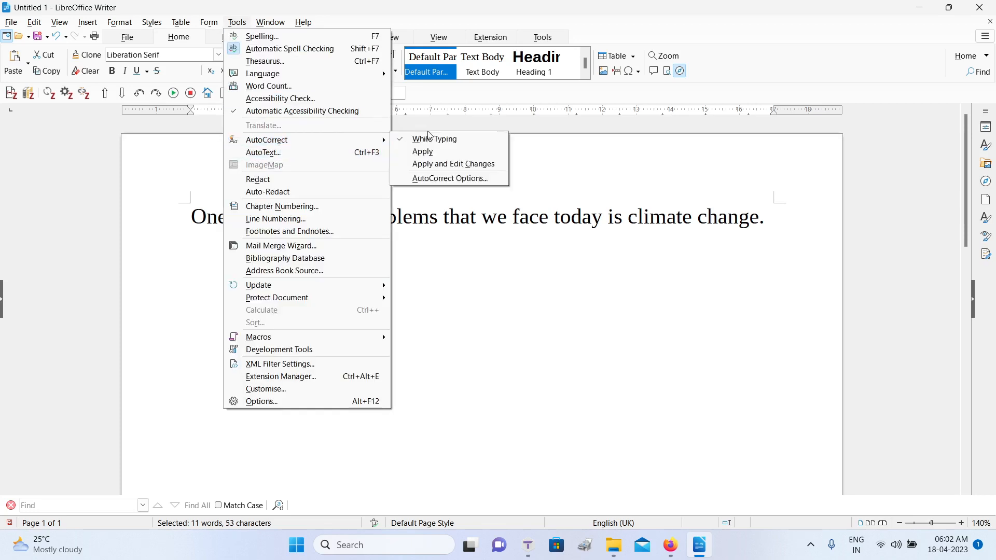
{"action": "left_click", "coordinate": [483, 178]}
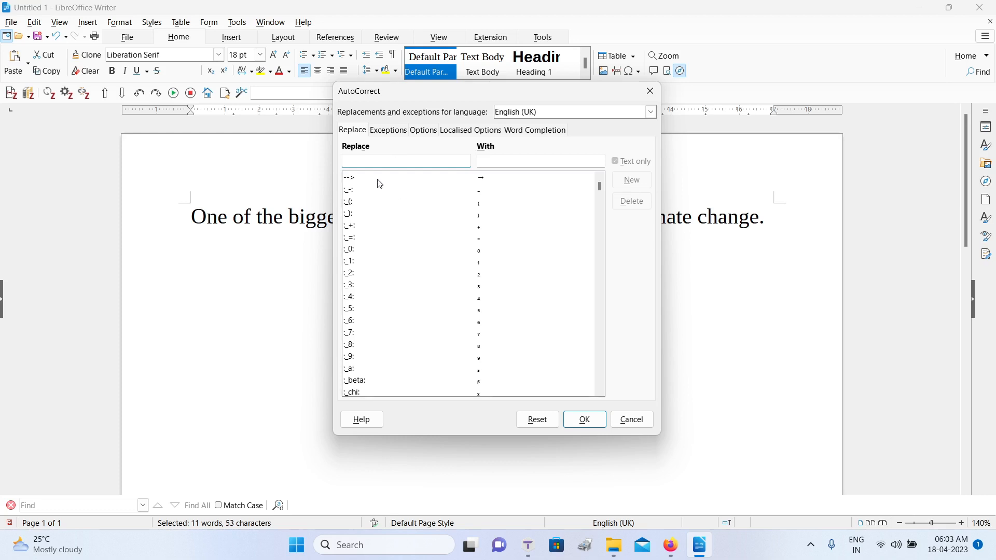
{"action": "left_click_drag", "start_coordinate": [600, 193], "coordinate": [604, 325]}
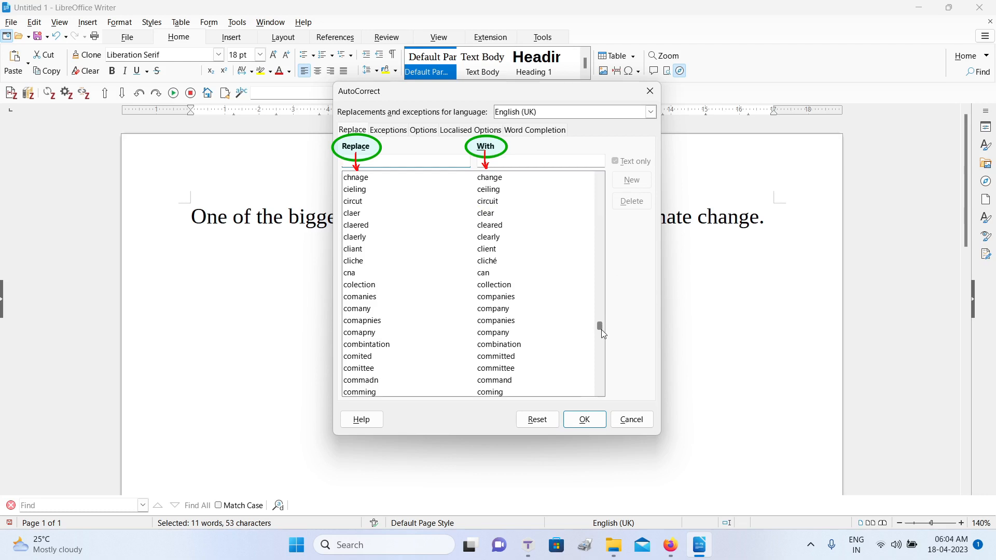
{"action": "left_click_drag", "start_coordinate": [602, 329], "coordinate": [461, 248]}
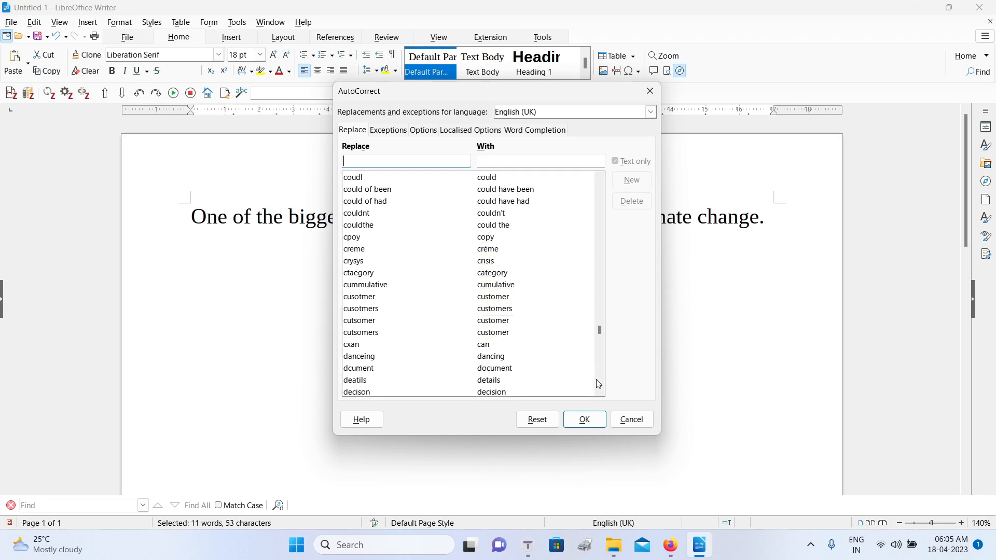
{"action": "left_click", "coordinate": [595, 421]}
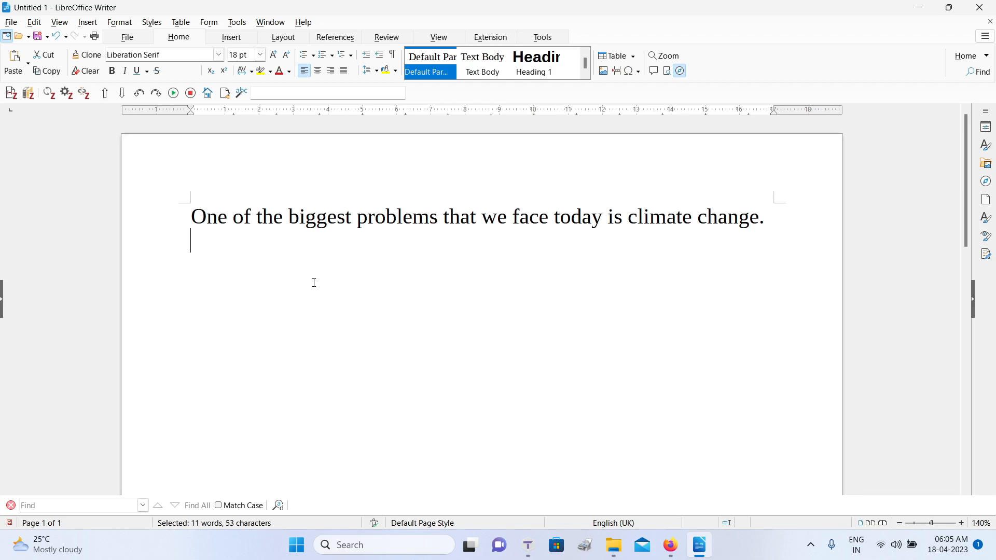
Step: Write "The erath is 1.1 degrees warmer" on the second line, deliberately misspelling "earth"
{"action": "type", "text": "The earth"}
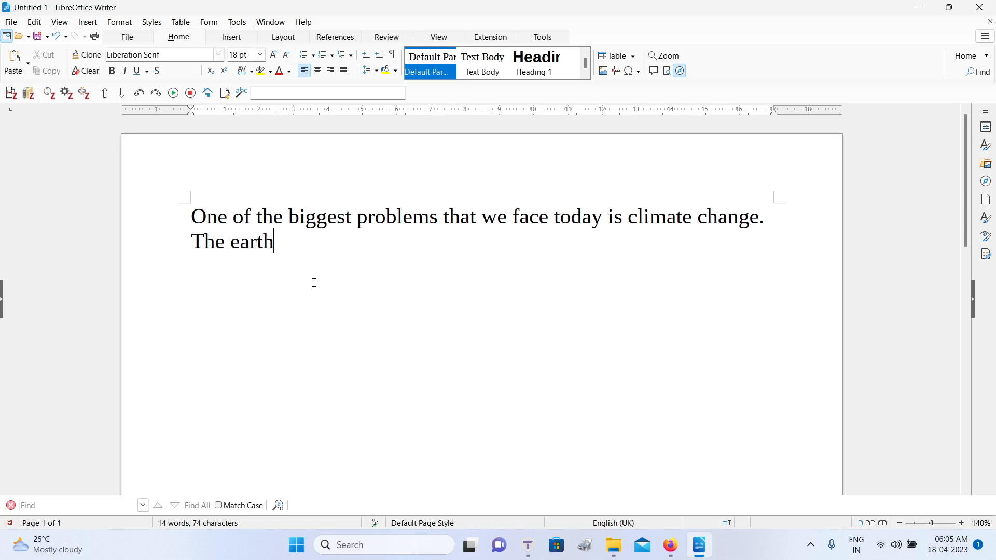
{"action": "key", "text": "BackSpace"}
{"action": "key", "text": "BackSpace"}
{"action": "key", "text": "BackSpace"}
{"action": "key", "text": "BackSpace"}
{"action": "type", "text": "rath"}
{"action": "type", "text": "is 1.1 degrees warmer"}
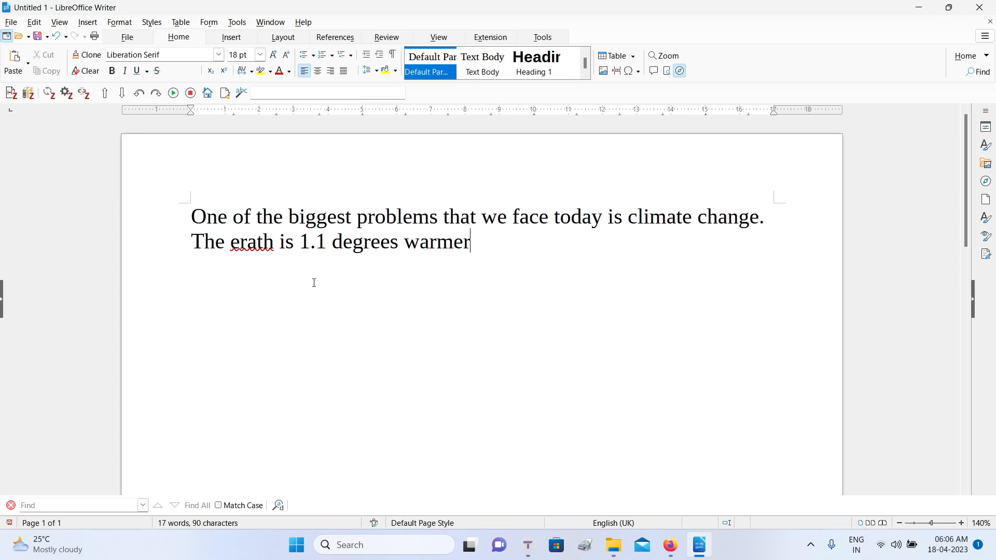
Step: Change the word "warmer" at the end of the second line to the misspelling "wramer"
{"action": "key", "text": "BackSpace"}
{"action": "key", "text": "BackSpace"}
{"action": "key", "text": "BackSpace"}
{"action": "key", "text": "BackSpace"}
{"action": "key", "text": "BackSpace"}
{"action": "type", "text": "ramer"}
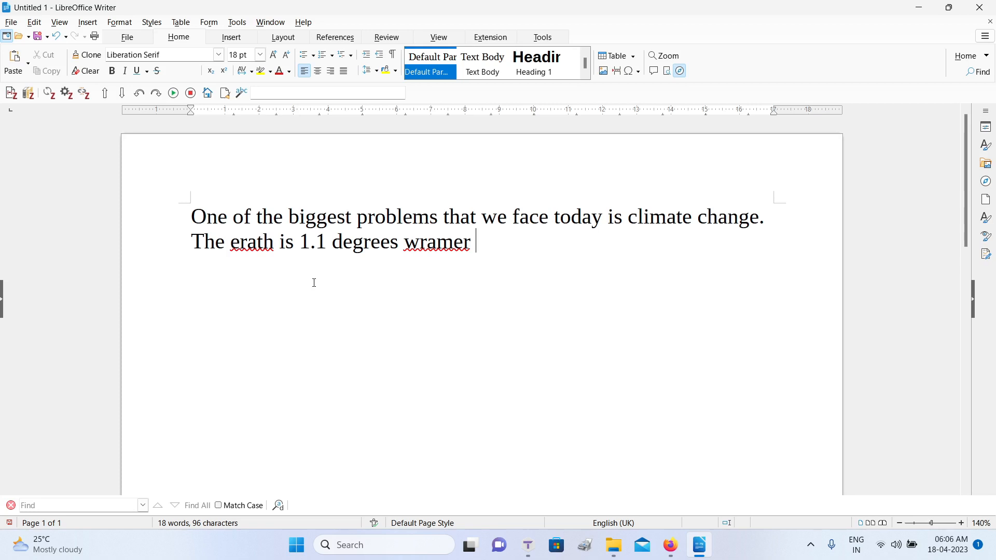
Step: Finish the second sentence with "than what it was in 1800."
{"action": "type", "text": "than wah"}
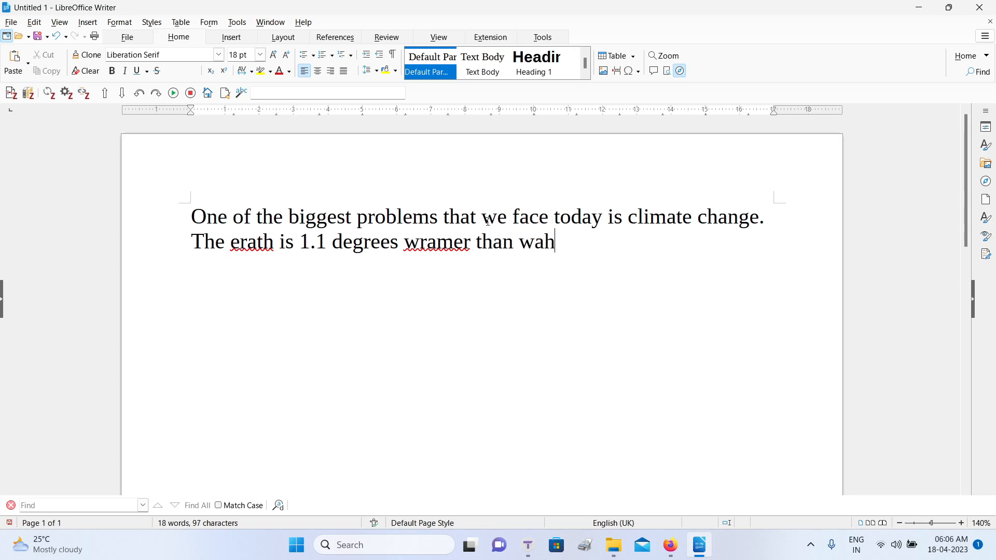
{"action": "key", "text": "BackSpace"}
{"action": "key", "text": "BackSpace"}
{"action": "type", "text": "hat it was in 1800."}
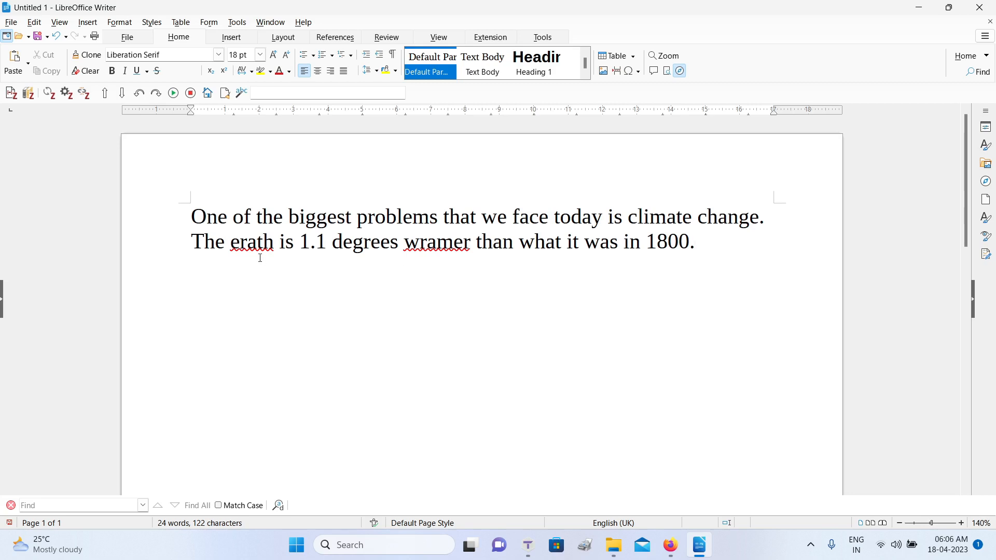
{"action": "left_click_drag", "start_coordinate": [231, 243], "coordinate": [275, 246]}
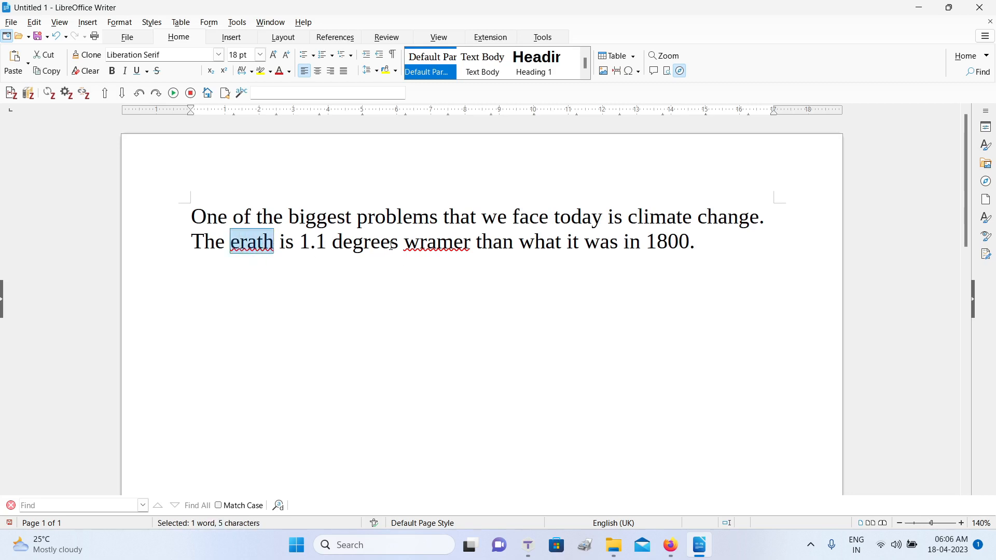
{"action": "left_click_drag", "start_coordinate": [409, 247], "coordinate": [471, 253]}
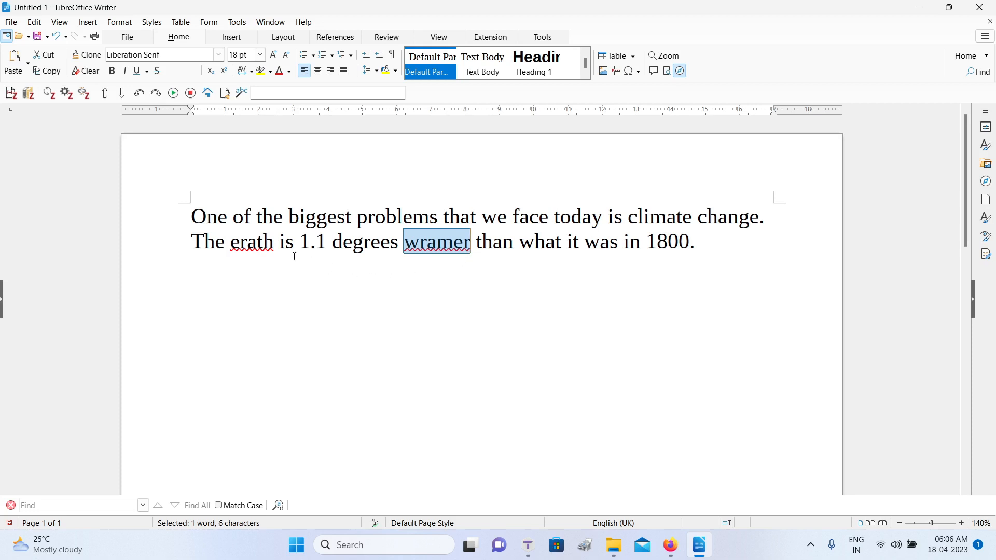
Step: Add an AutoCorrect entry for English (UK) that replaces the misspelling "erath" from the second line with "earth"
{"action": "left_click_drag", "start_coordinate": [274, 244], "coordinate": [241, 241]}
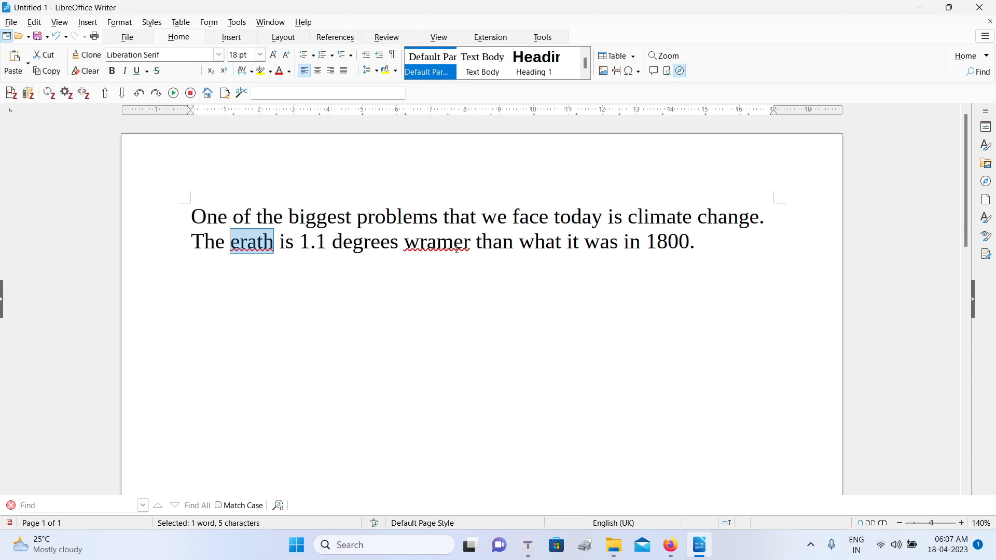
{"action": "left_click", "coordinate": [242, 24]}
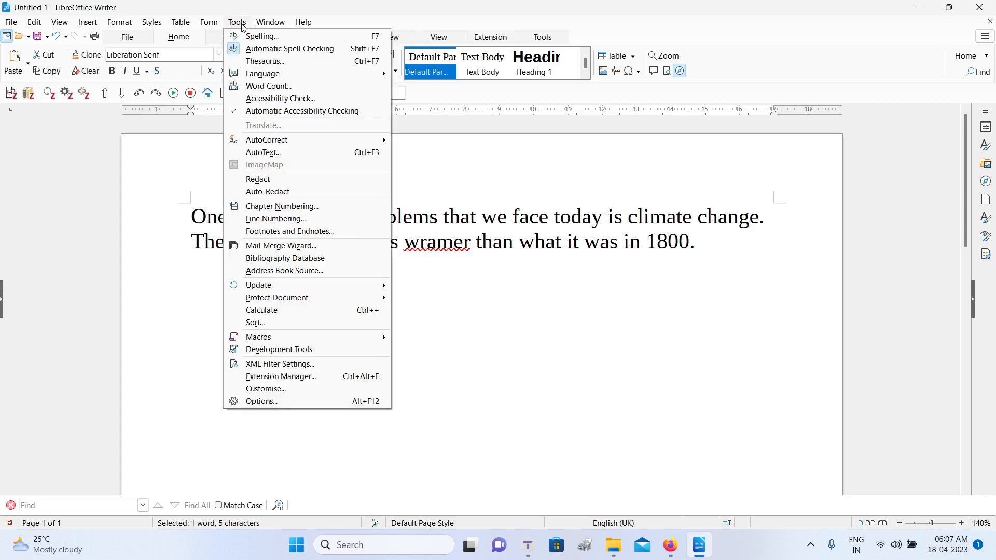
{"action": "mouse_move", "coordinate": [259, 142]}
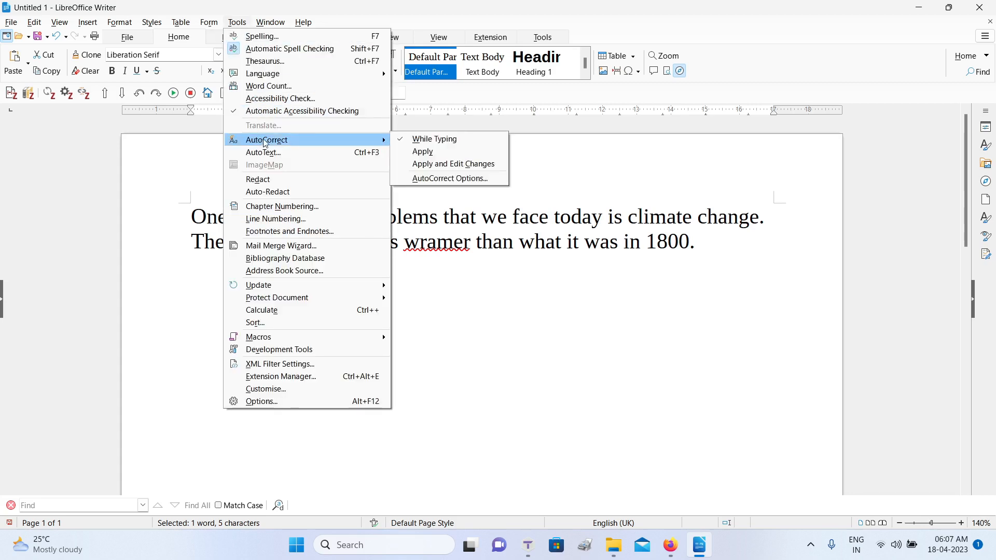
{"action": "left_click", "coordinate": [440, 180]}
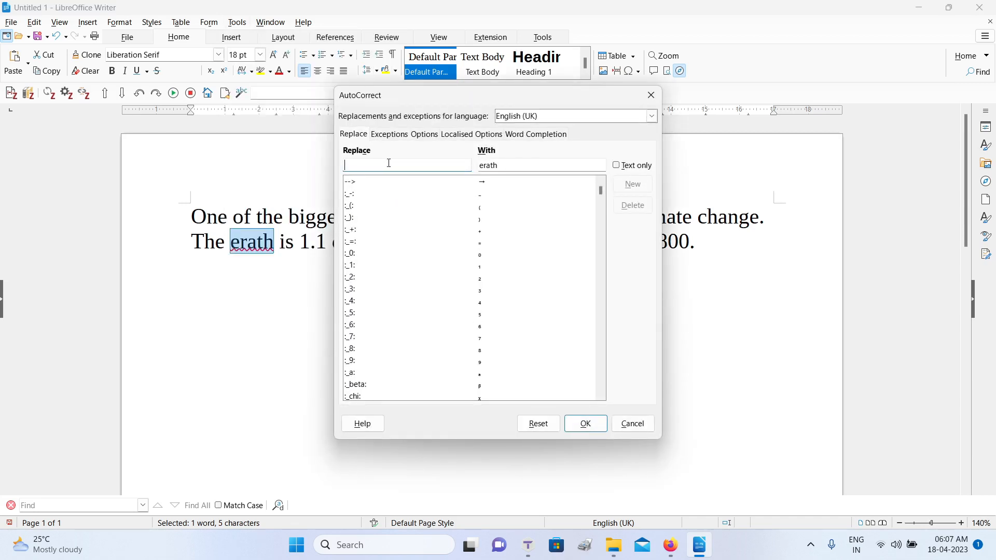
{"action": "type", "text": "e"}
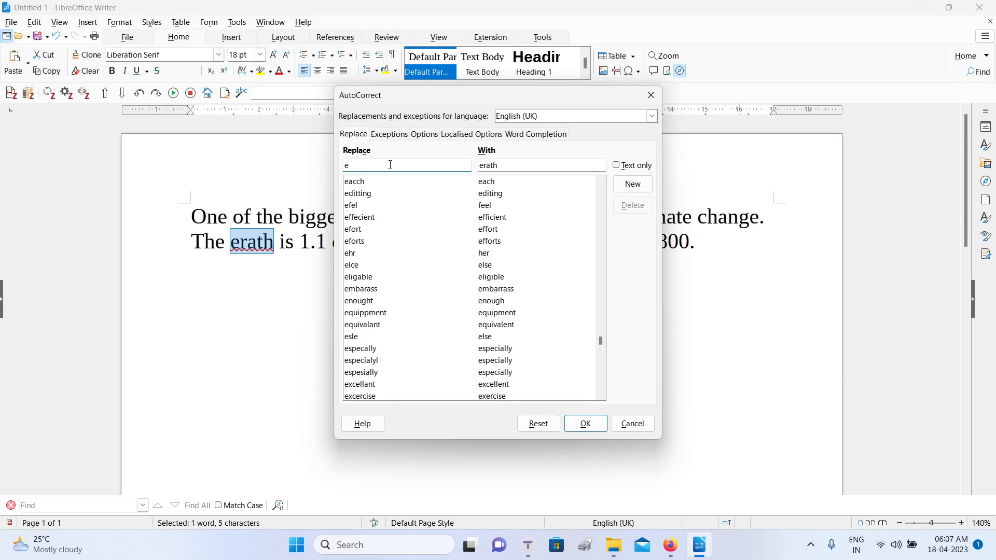
{"action": "type", "text": "rat"}
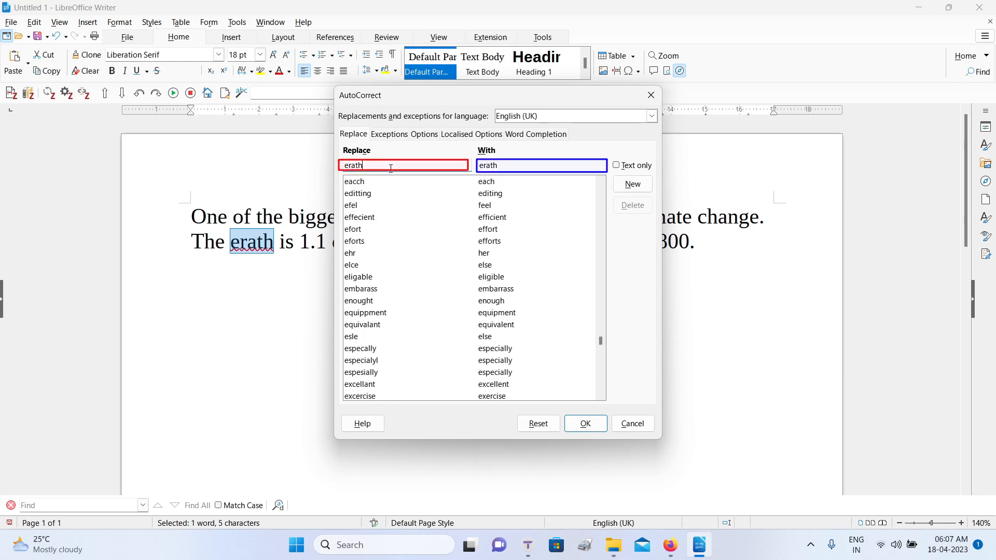
{"action": "left_click_drag", "start_coordinate": [500, 165], "coordinate": [484, 165]}
{"action": "type", "text": "arth"}
{"action": "left_click_drag", "start_coordinate": [376, 166], "coordinate": [335, 172]}
{"action": "left_click_drag", "start_coordinate": [498, 165], "coordinate": [472, 165]}
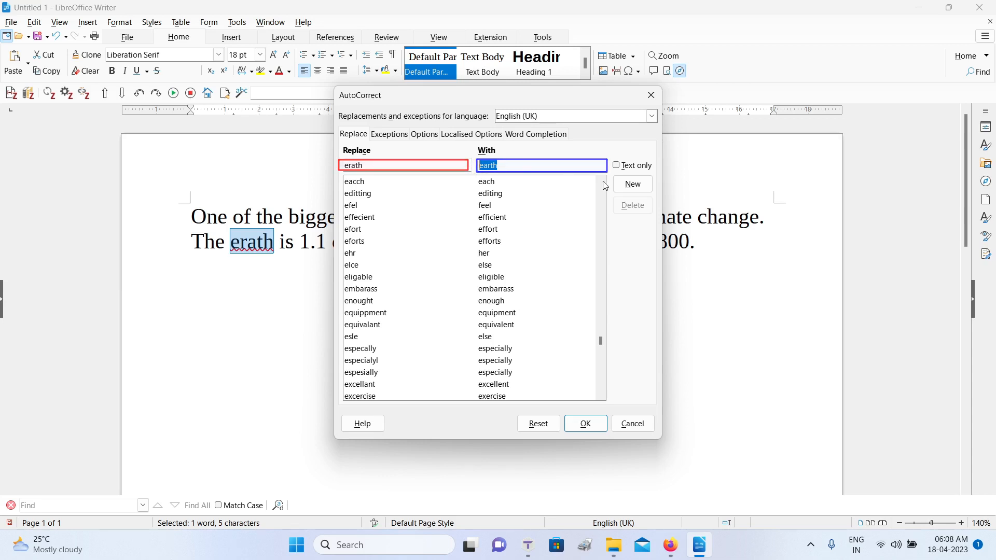
{"action": "left_click", "coordinate": [645, 185]}
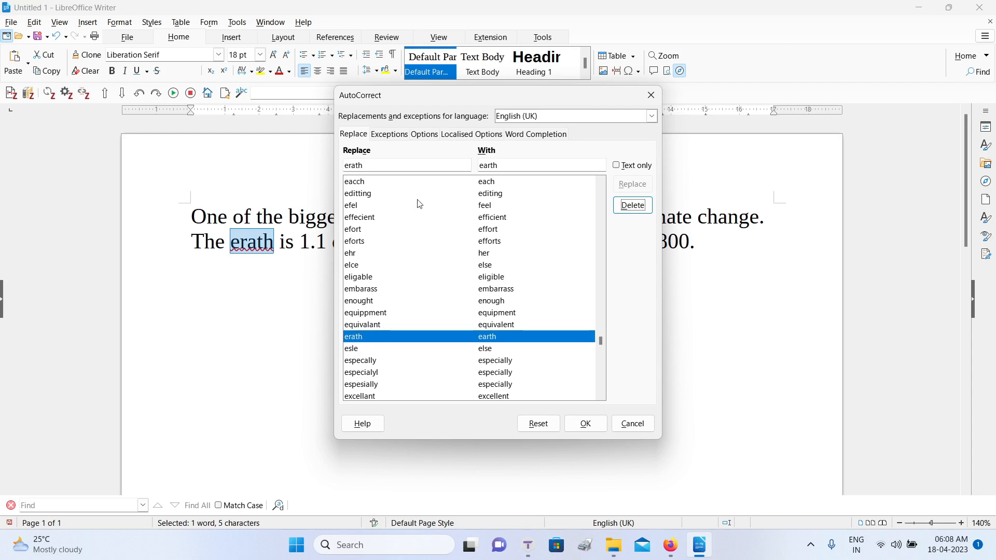
Step: Add another AutoCorrect entry that replaces "wramer" with "warmer" and accept the AutoCorrect changes
{"action": "left_click", "coordinate": [380, 165]}
{"action": "double_click", "coordinate": [379, 166]}
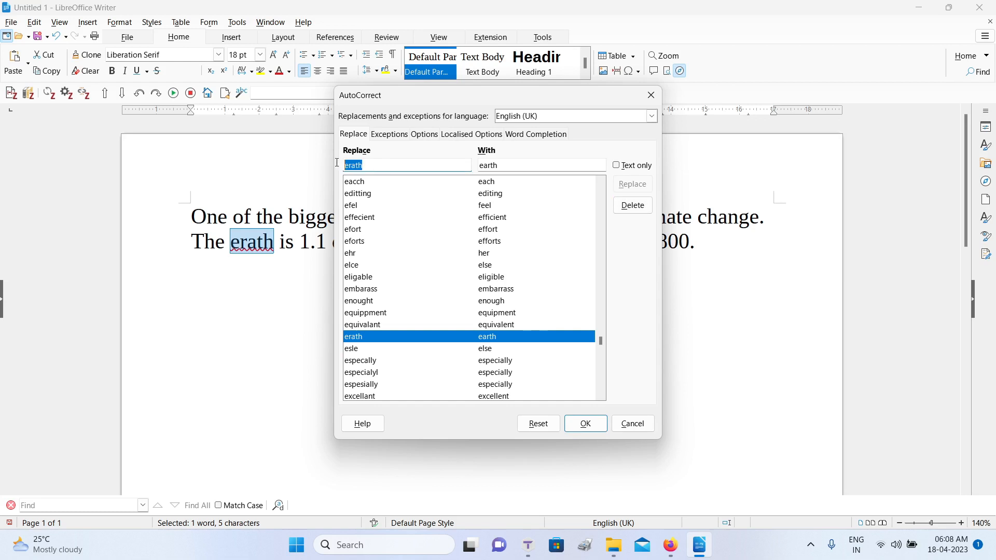
{"action": "type", "text": "wramer"}
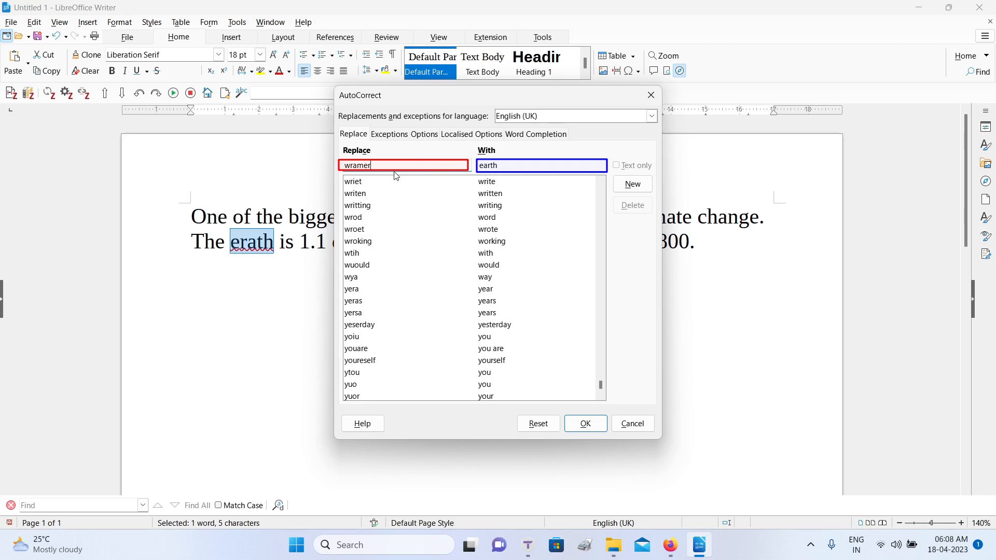
{"action": "left_click_drag", "start_coordinate": [499, 165], "coordinate": [478, 164]}
{"action": "type", "text": "warmer"}
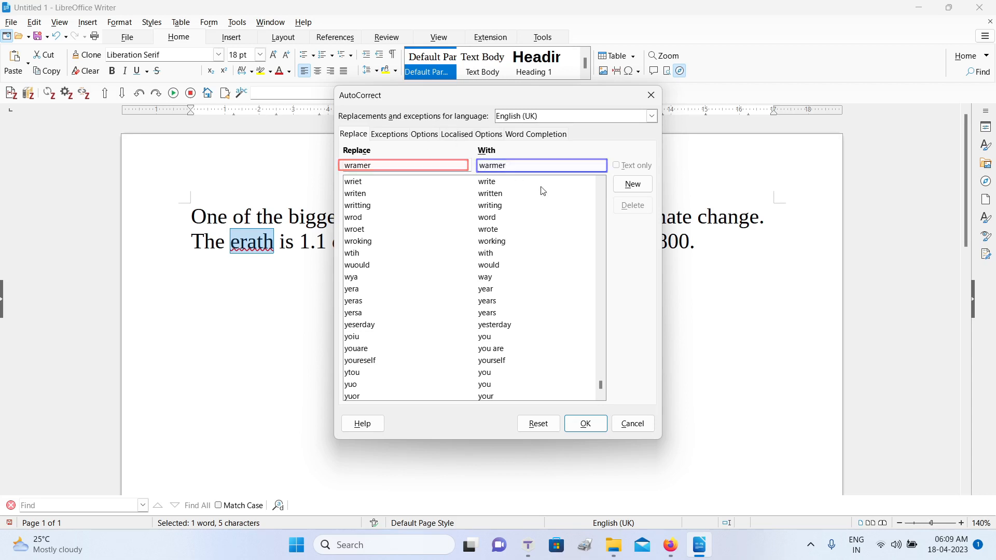
{"action": "left_click", "coordinate": [651, 189]}
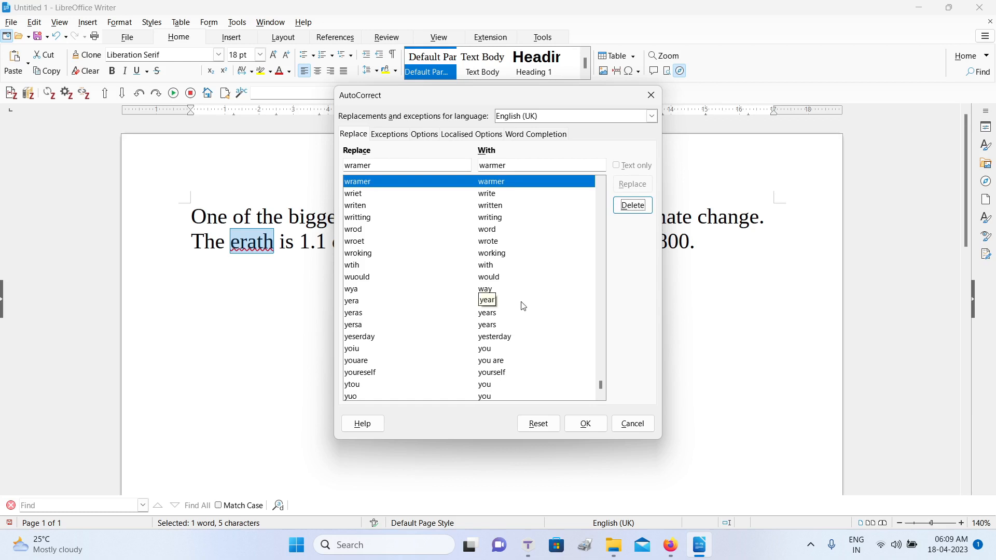
{"action": "left_click", "coordinate": [585, 423]}
Step: Delete everything after "The" on the second line
{"action": "key", "text": "End"}
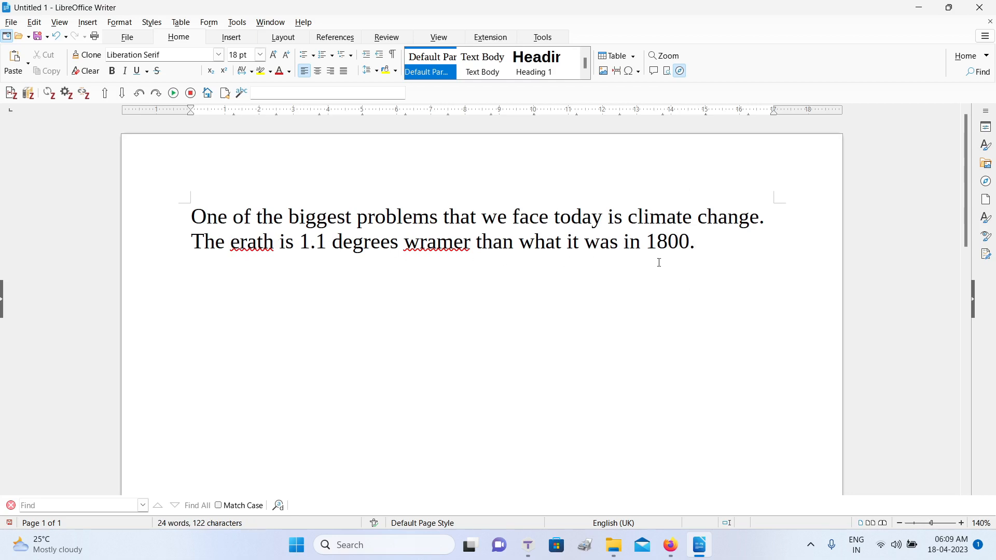
{"action": "left_click_drag", "start_coordinate": [697, 242], "coordinate": [232, 249]}
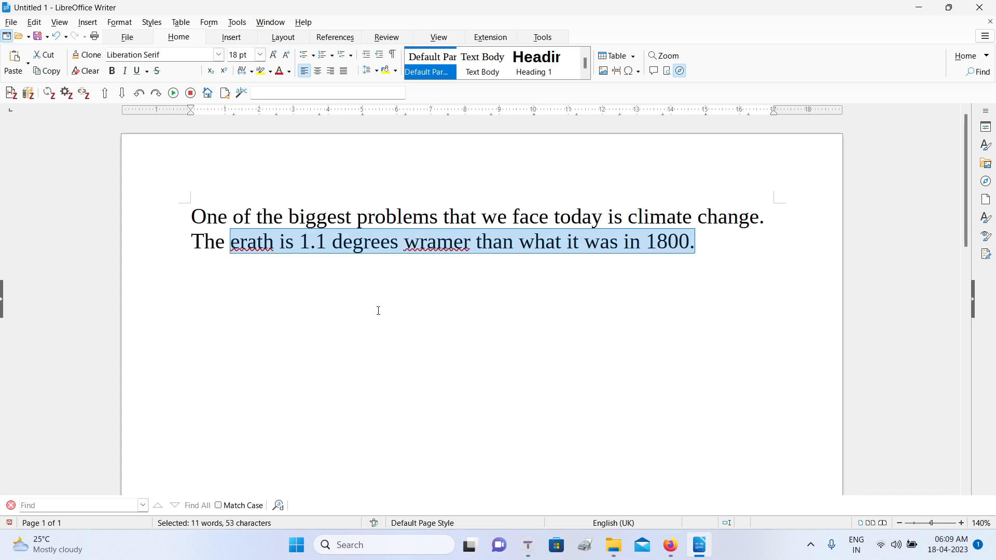
{"action": "left_click", "coordinate": [378, 310]}
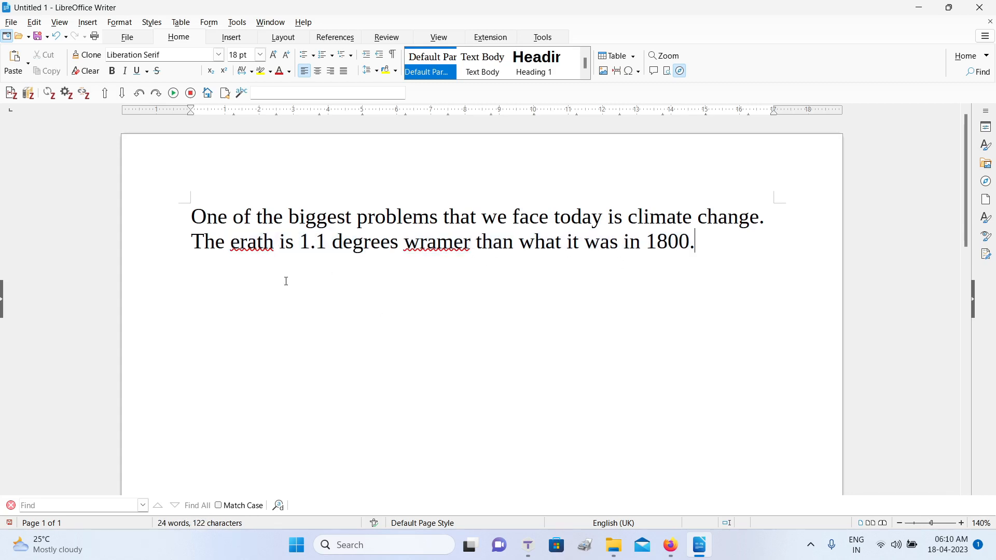
{"action": "left_click_drag", "start_coordinate": [274, 245], "coordinate": [231, 244]}
{"action": "left_click", "coordinate": [266, 269]}
{"action": "left_click_drag", "start_coordinate": [231, 244], "coordinate": [699, 248]}
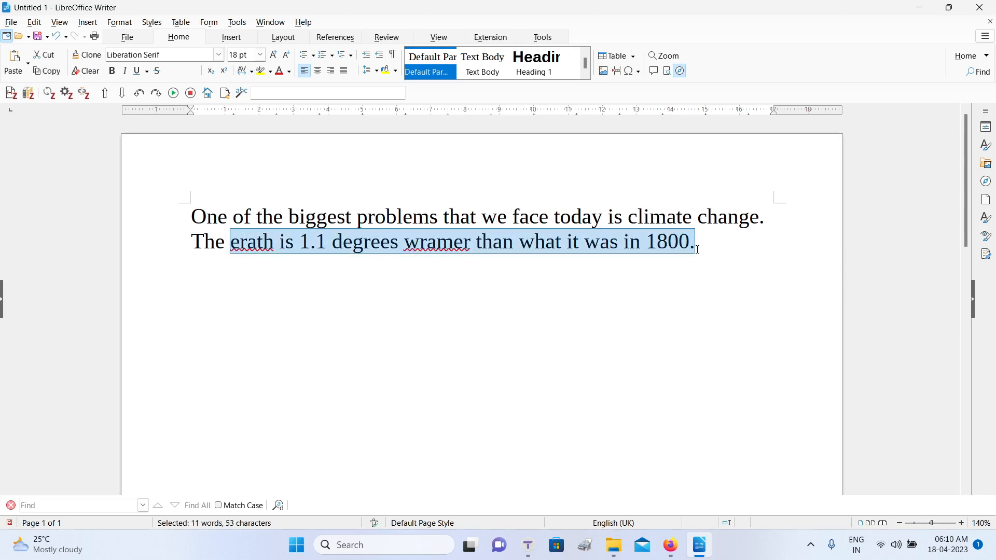
{"action": "key", "text": "BackSpace"}
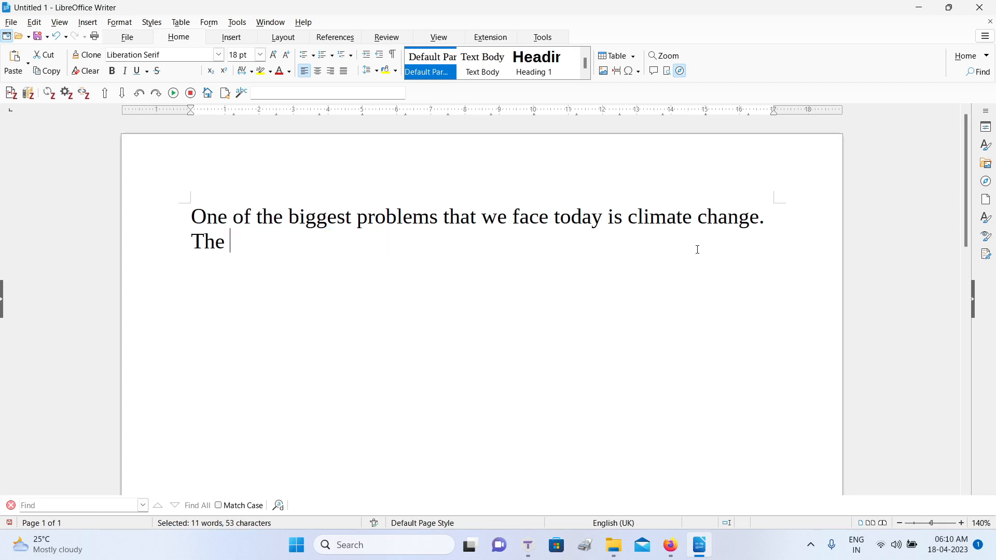
Step: Retype the rest of the second sentence as "erath is 1.1 degrees wramer than what it was in 1800." and check the two misspelled words
{"action": "type", "text": "erath"}
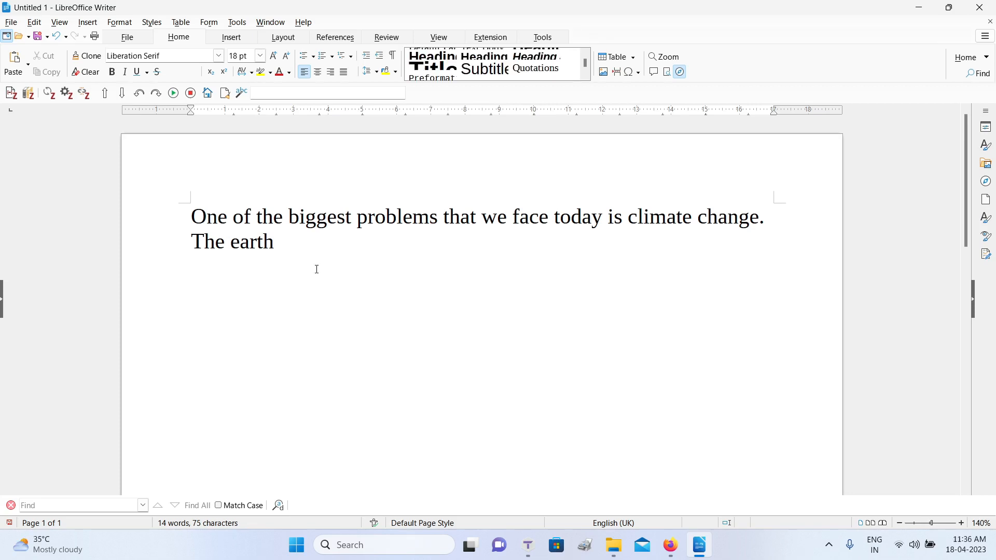
{"action": "type", "text": "is"}
{"action": "type", "text": "1.1 degrees"}
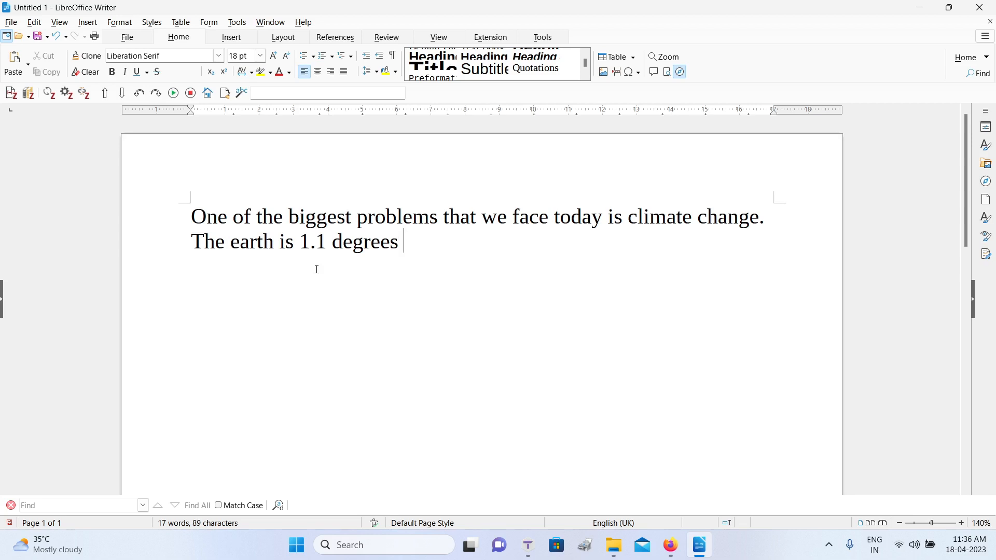
{"action": "type", "text": " wramer"}
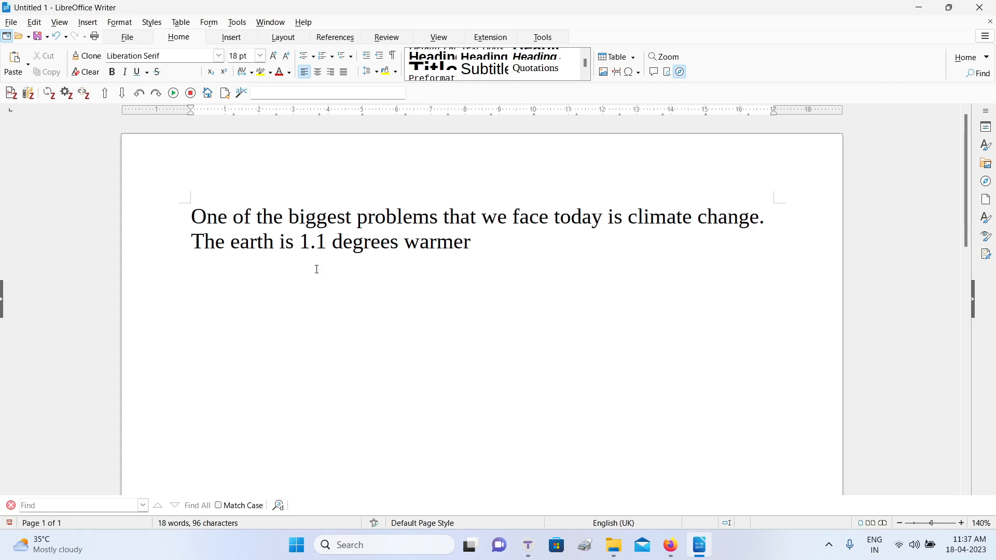
{"action": "type", "text": "than what it "}
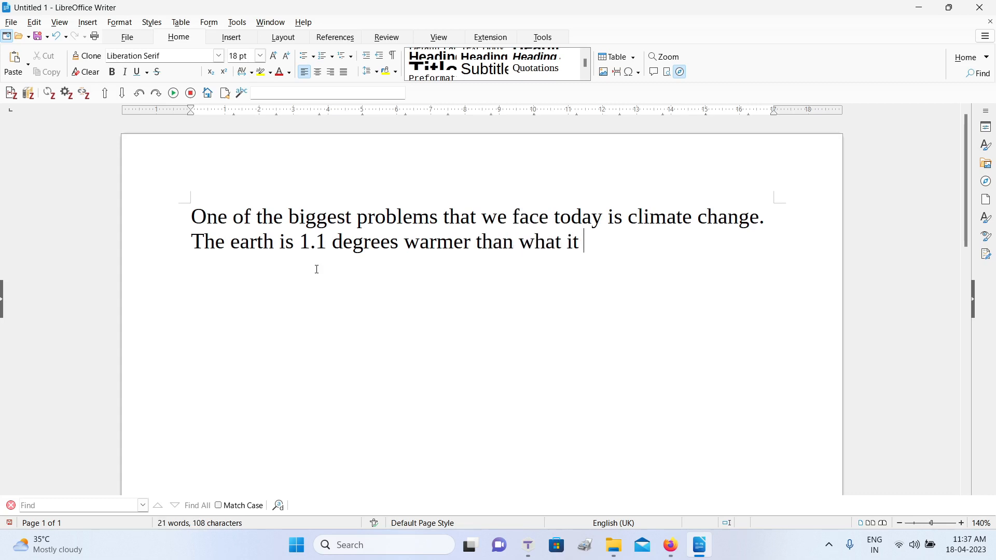
{"action": "type", "text": "was in "}
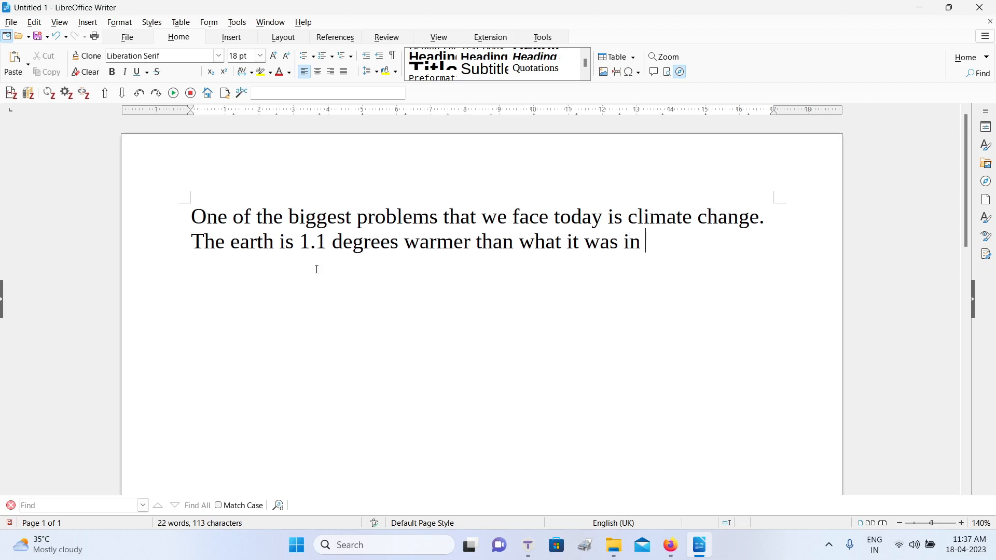
{"action": "type", "text": "1800."}
{"action": "left_click_drag", "start_coordinate": [232, 248], "coordinate": [273, 243]}
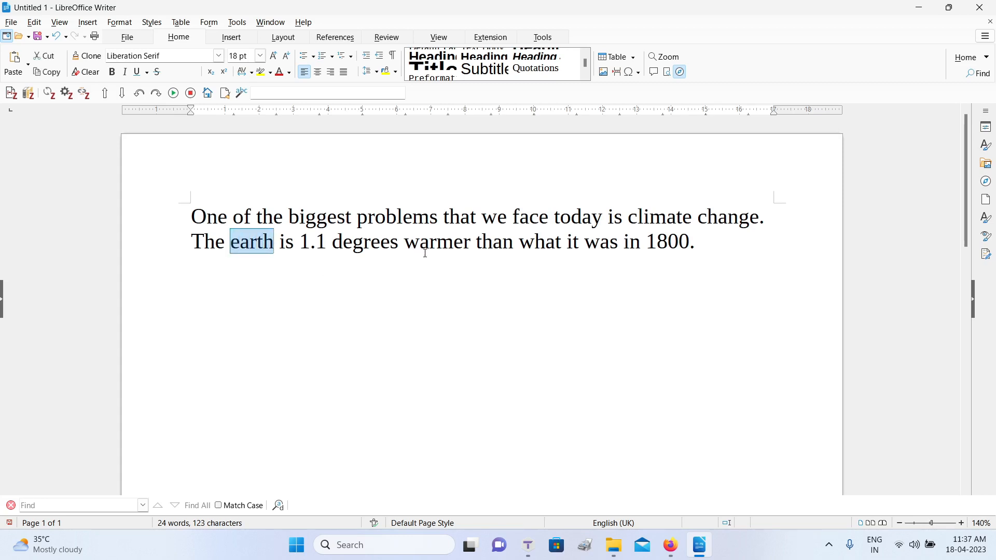
{"action": "left_click_drag", "start_coordinate": [404, 244], "coordinate": [472, 249]}
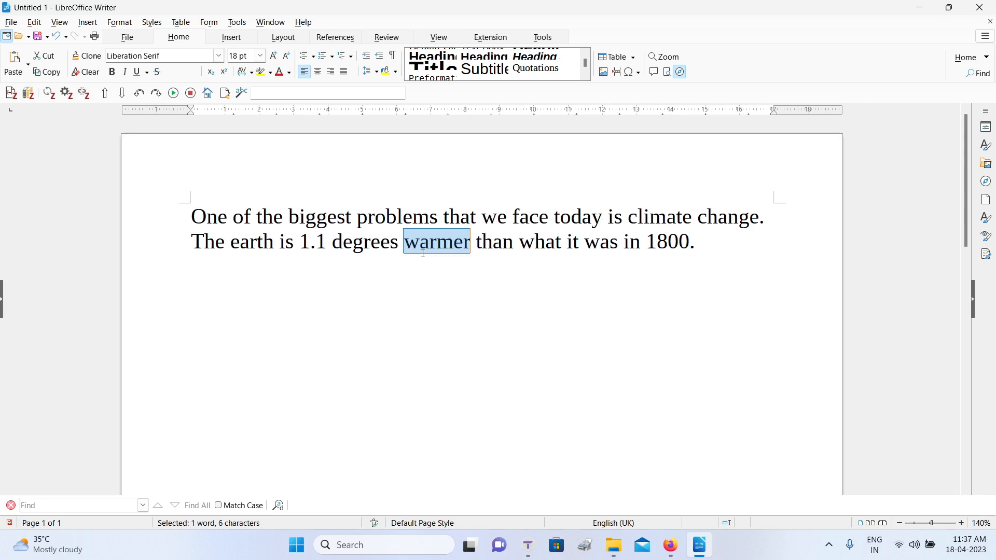
{"action": "left_click", "coordinate": [515, 265]}
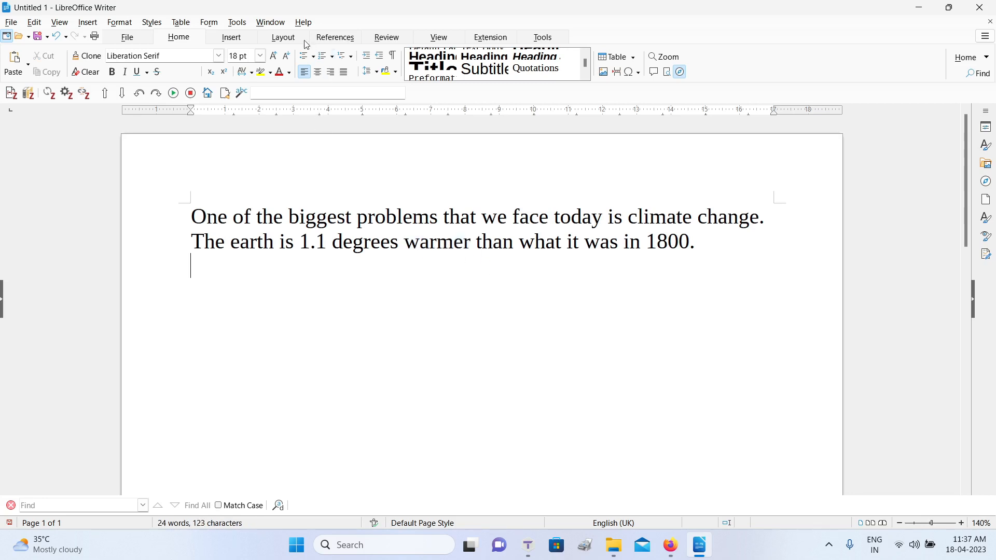
Step: Look through the AutoCorrect replacement list and the languages available for replacements and exceptions, and close the dialog without changes
{"action": "left_click", "coordinate": [238, 23]}
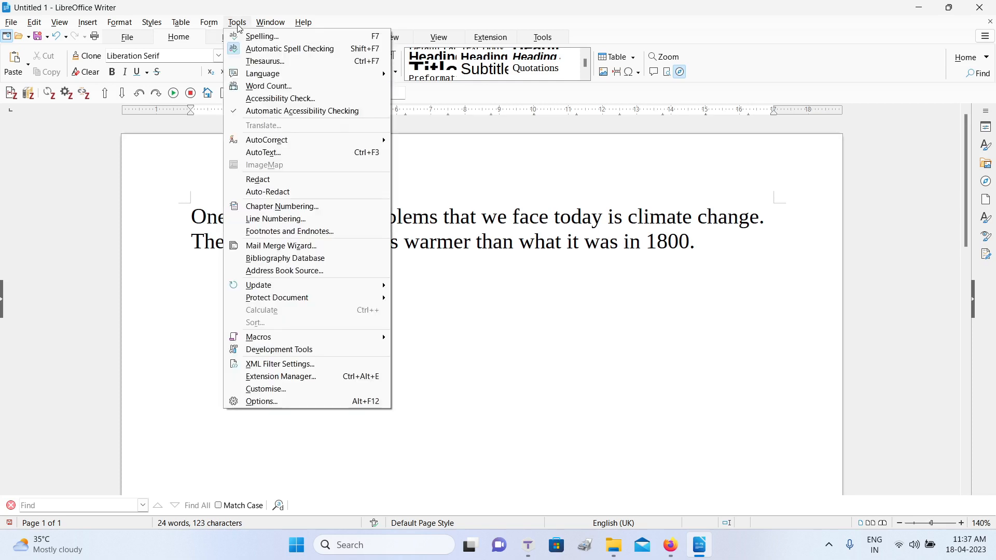
{"action": "mouse_move", "coordinate": [287, 138]}
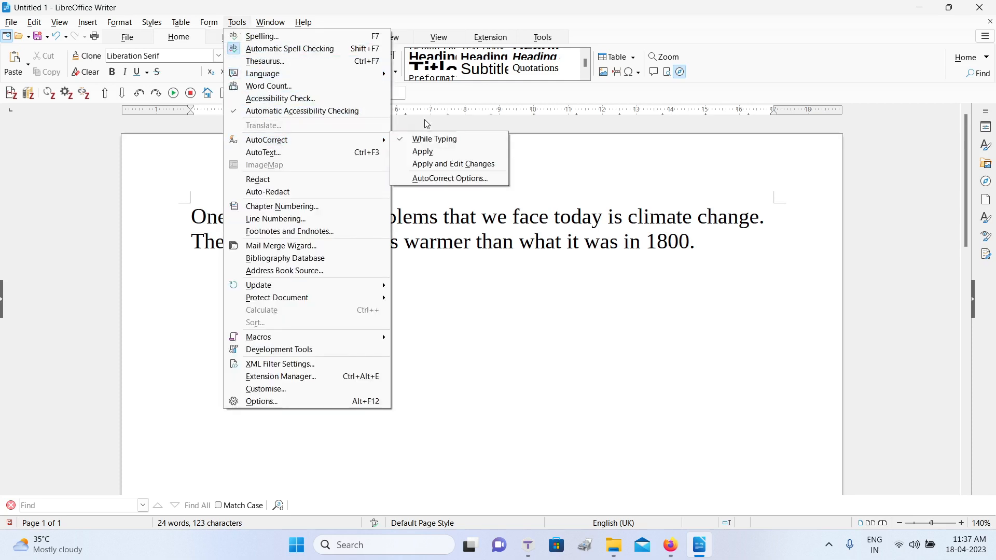
{"action": "left_click", "coordinate": [438, 179]}
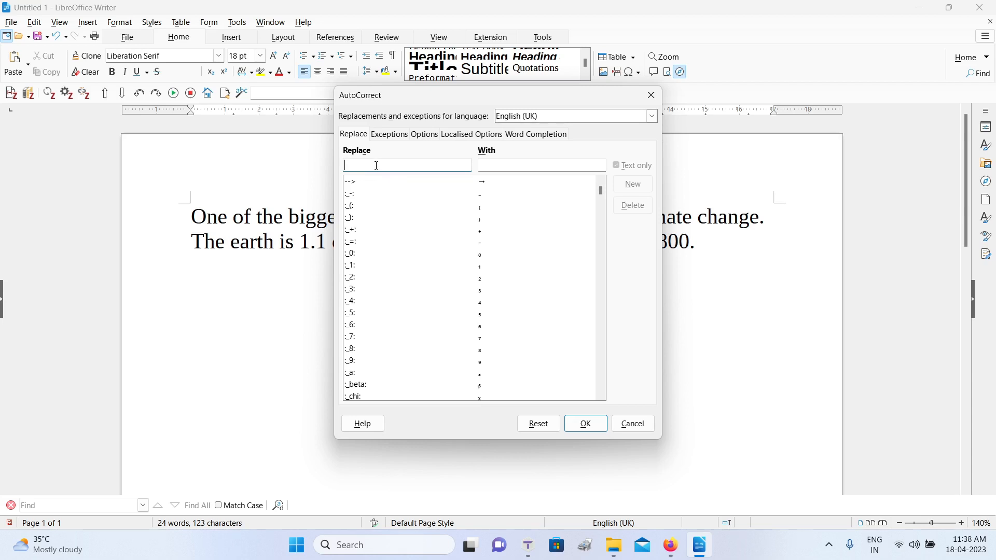
{"action": "key", "text": "Tab"}
{"action": "left_click", "coordinate": [412, 161]}
{"action": "left_click", "coordinate": [516, 165]}
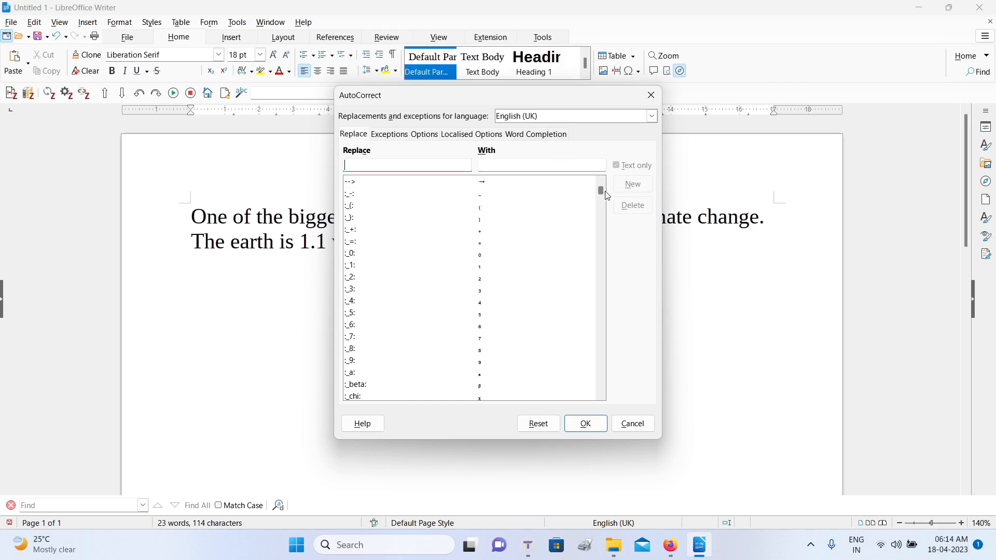
{"action": "left_click_drag", "start_coordinate": [601, 194], "coordinate": [596, 283]}
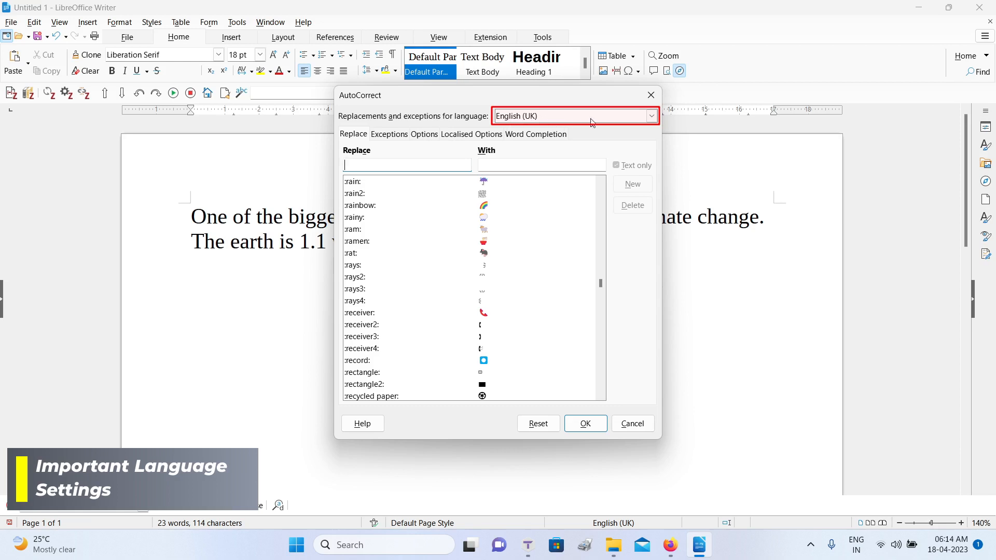
{"action": "left_click", "coordinate": [651, 117]}
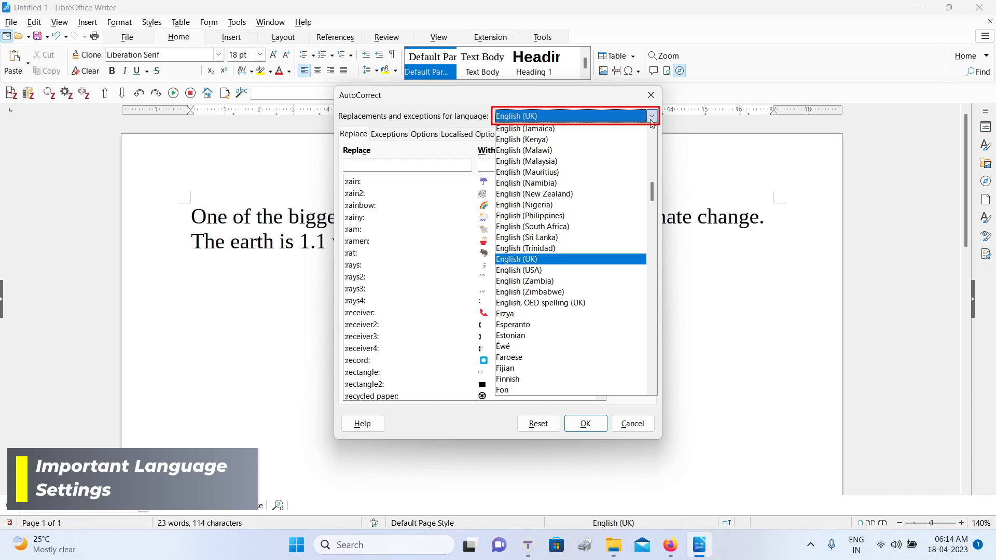
{"action": "left_click", "coordinate": [651, 121]}
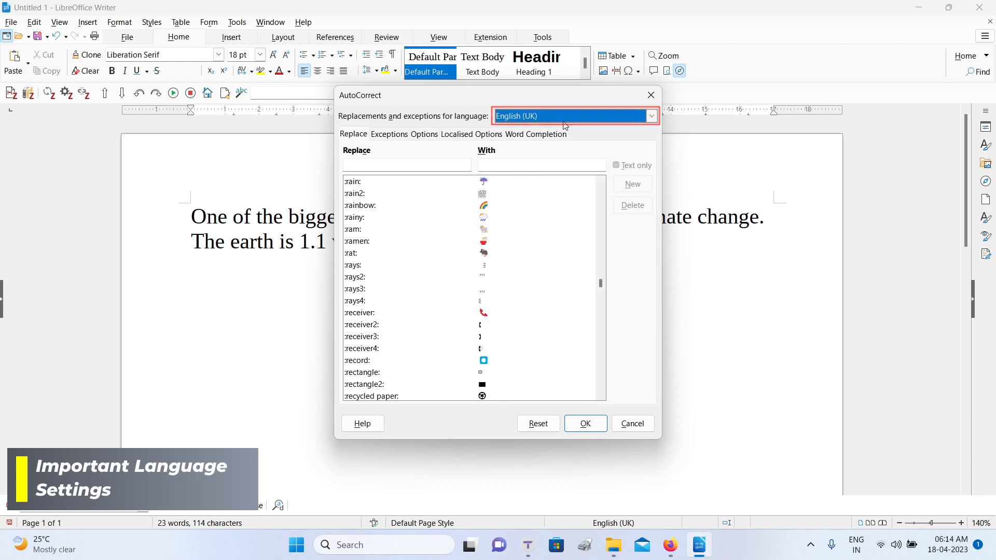
{"action": "left_click", "coordinate": [650, 95]}
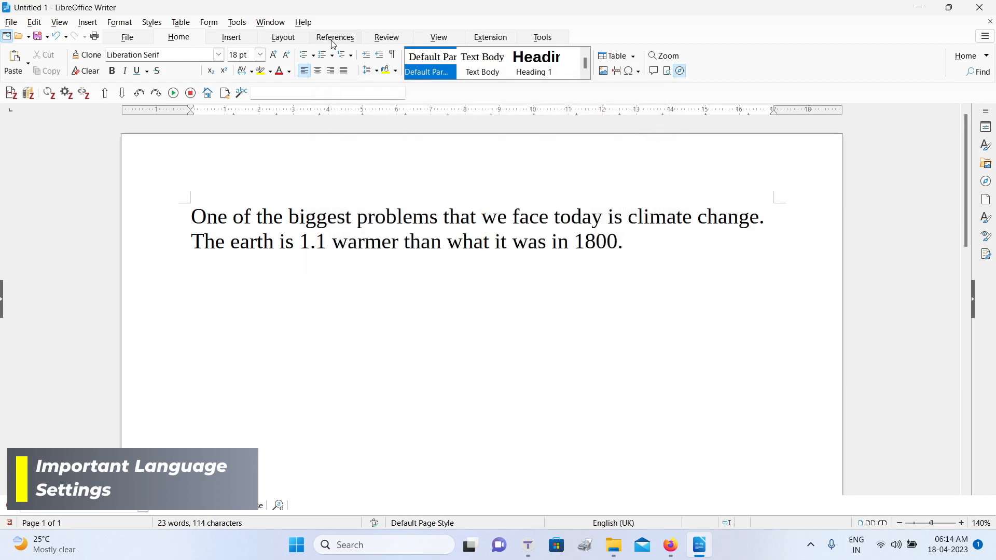
Step: Review the user interface, locale and default document languages in the program's Language Settings options, and accept them without changes
{"action": "left_click", "coordinate": [237, 23]}
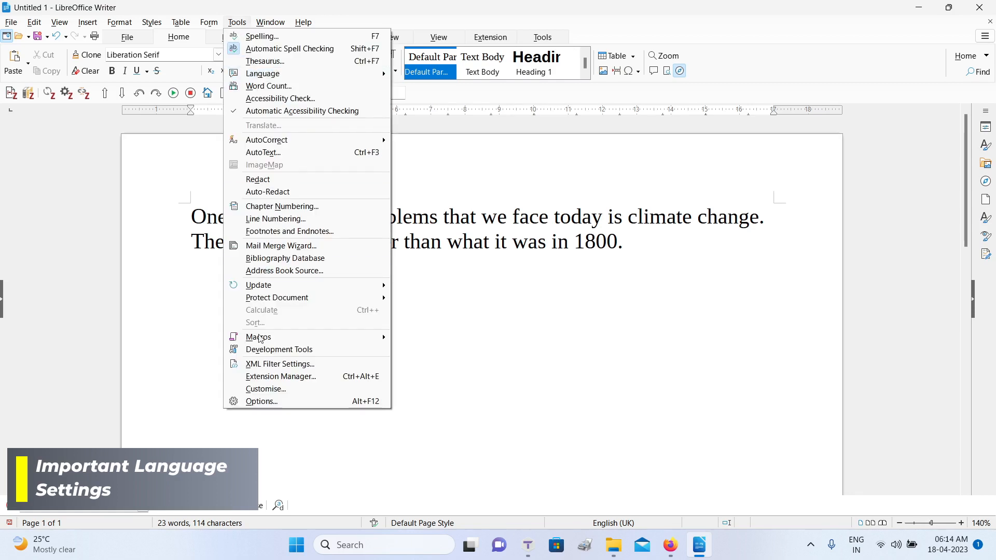
{"action": "left_click", "coordinate": [285, 402]}
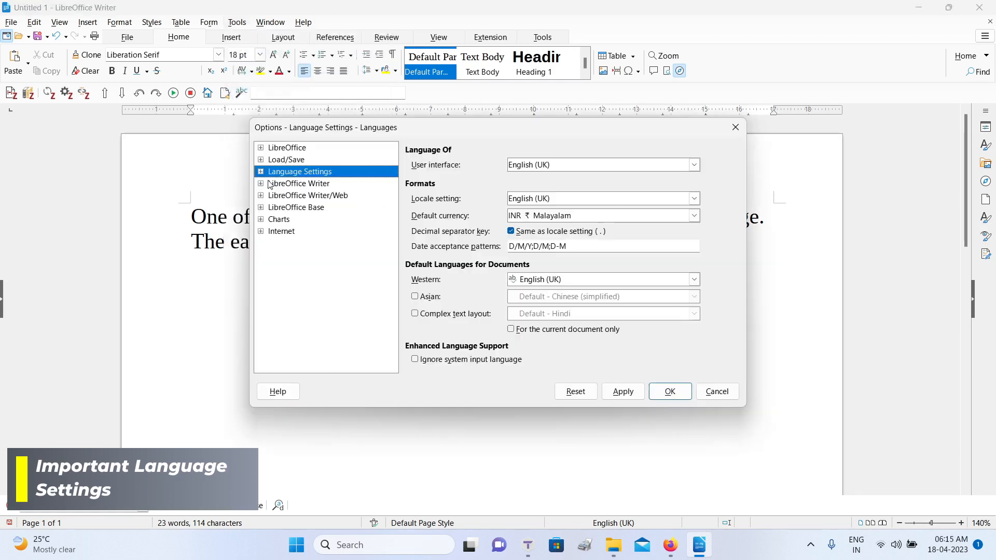
{"action": "left_click", "coordinate": [261, 174]}
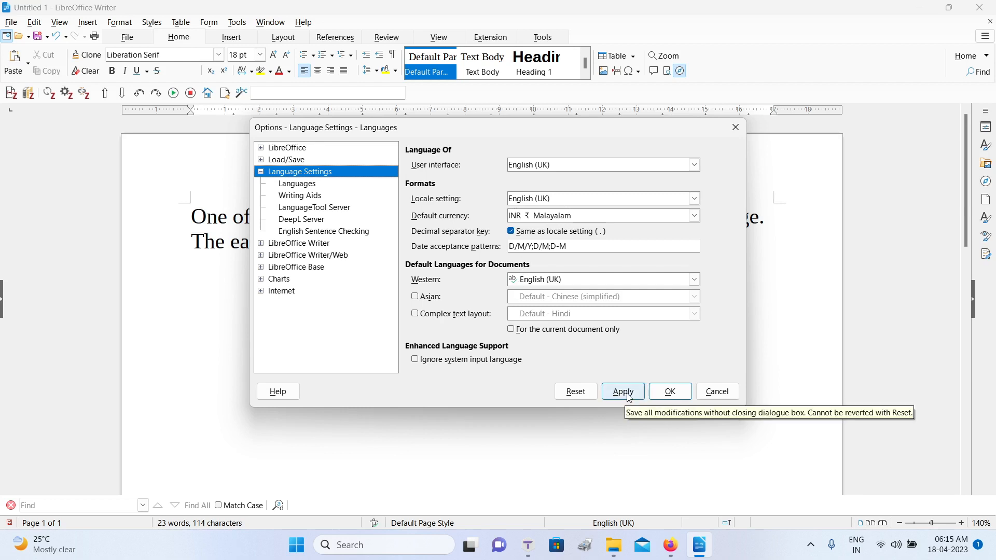
{"action": "left_click", "coordinate": [682, 396]}
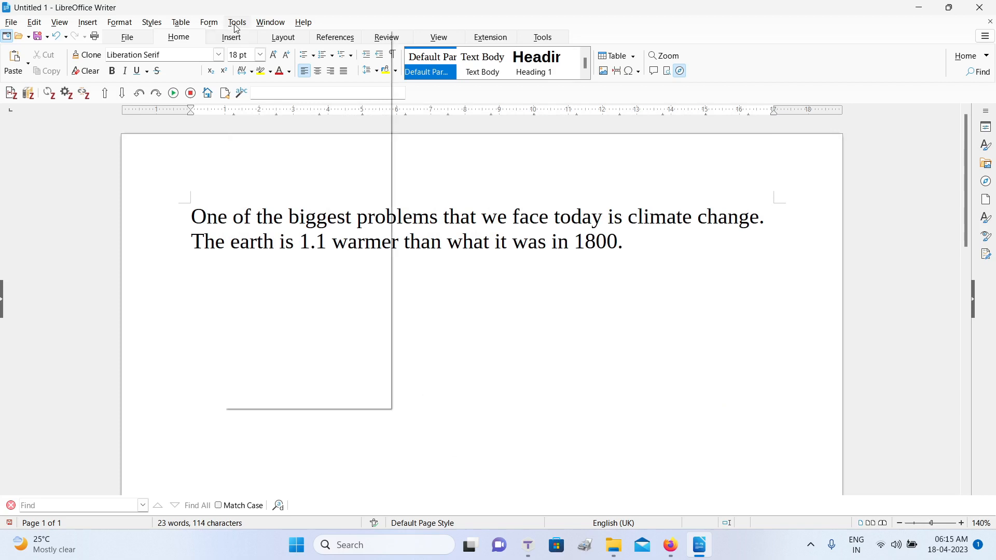
Step: Examine the AutoCorrect replacement list for English (UK)
{"action": "left_click", "coordinate": [236, 28]}
{"action": "mouse_move", "coordinate": [294, 140]}
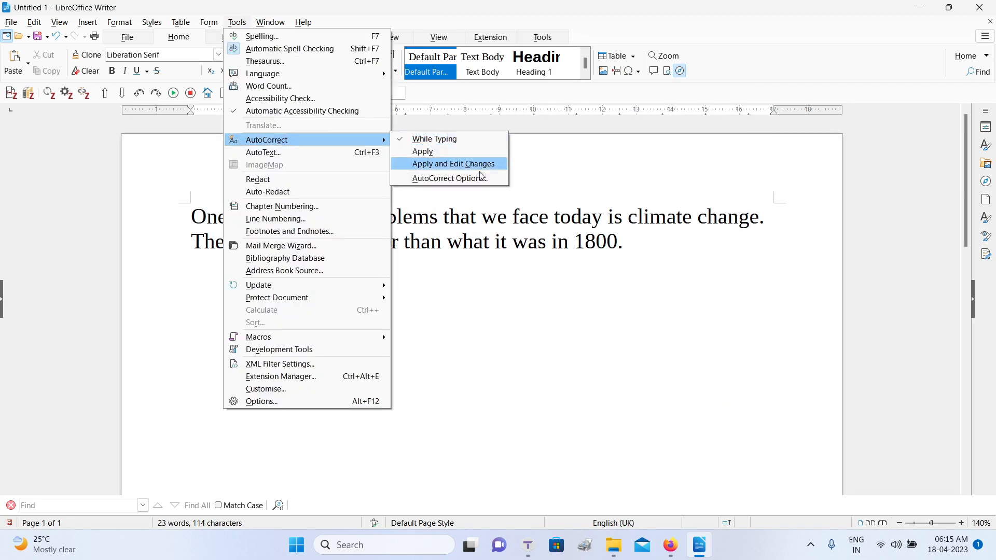
{"action": "left_click", "coordinate": [480, 178]}
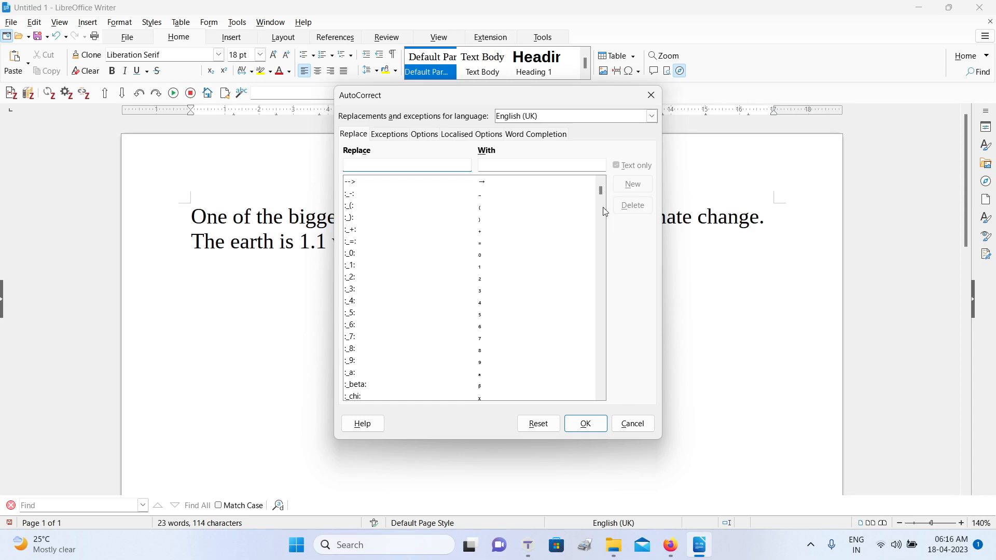
{"action": "left_click_drag", "start_coordinate": [606, 197], "coordinate": [600, 332]}
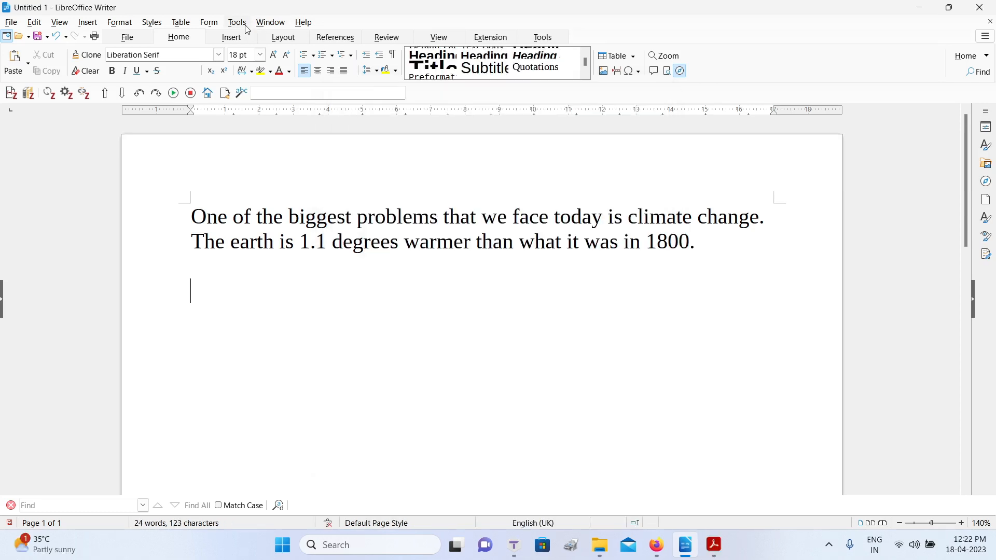
Step: Look through the AutoCorrect replacement codes for symbols and emojis, such as :angry: and :brightness:, and close the dialog without changes
{"action": "left_click", "coordinate": [237, 22]}
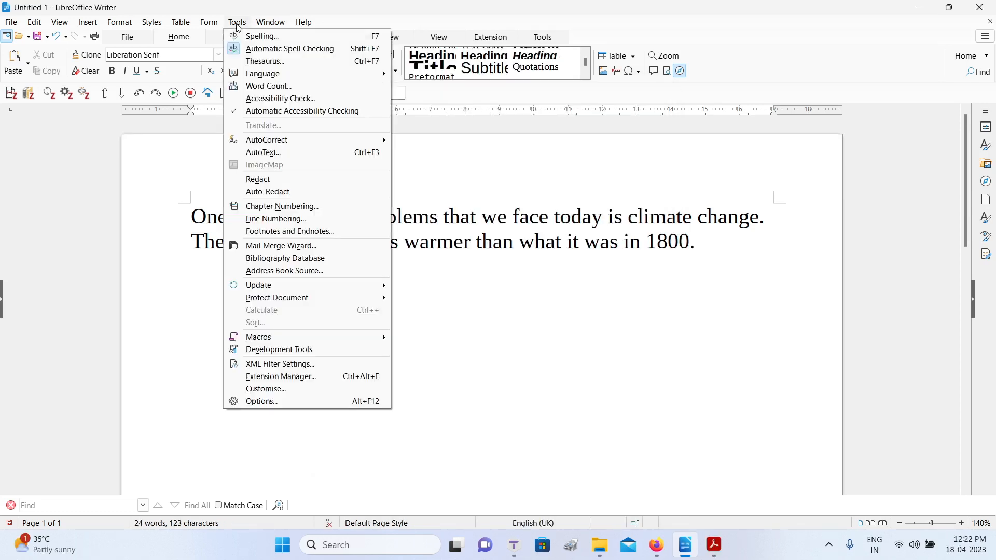
{"action": "mouse_move", "coordinate": [287, 140]}
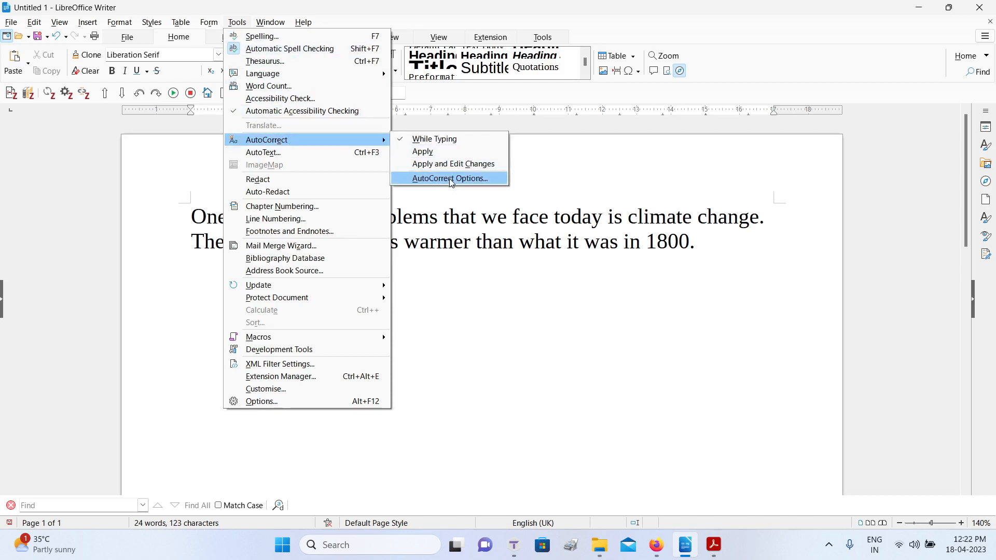
{"action": "left_click", "coordinate": [434, 179]}
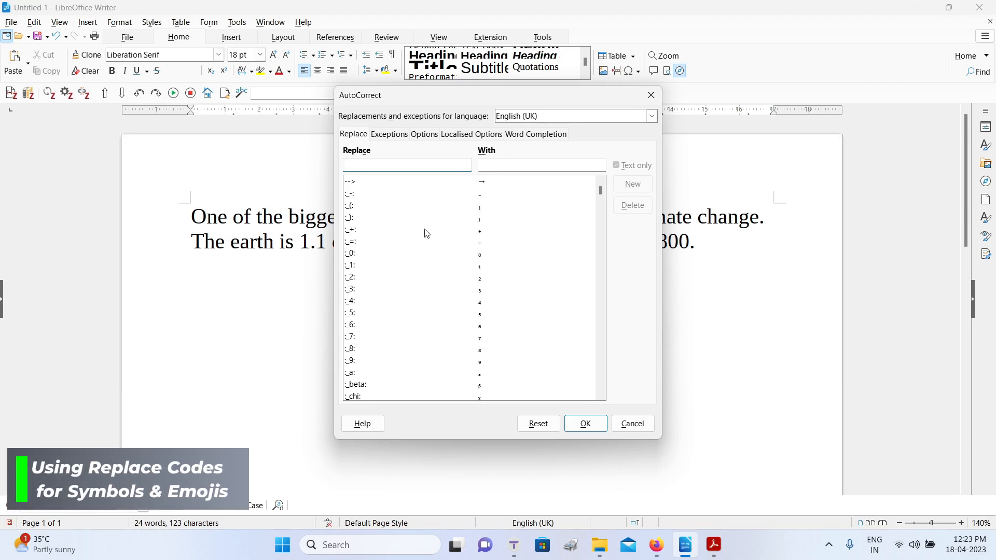
{"action": "scroll", "coordinate": [600, 194], "scroll_direction": "down", "scroll_amount": 10}
{"action": "scroll", "coordinate": [601, 197], "scroll_direction": "down", "scroll_amount": 10}
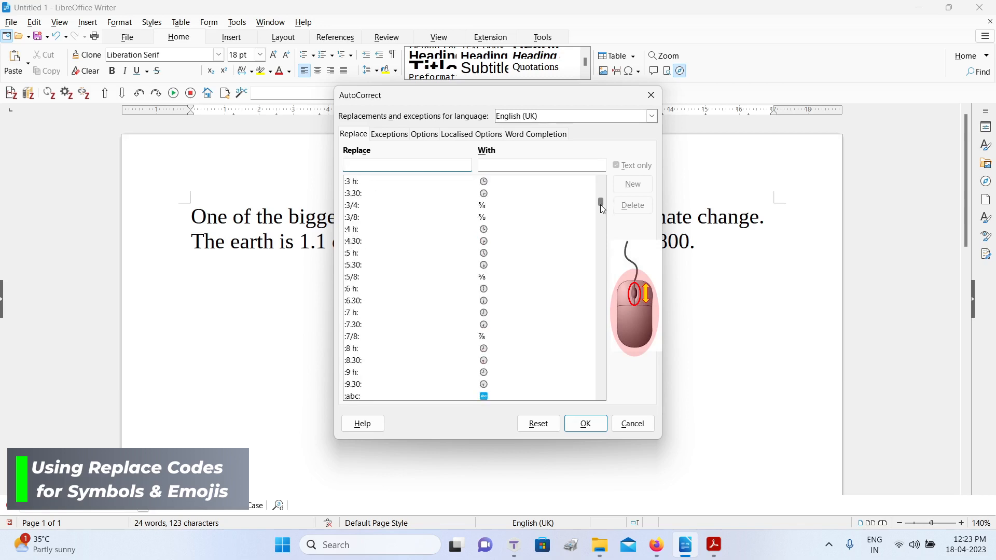
{"action": "scroll", "coordinate": [602, 208], "scroll_direction": "down", "scroll_amount": 8}
{"action": "scroll", "coordinate": [599, 207], "scroll_direction": "down", "scroll_amount": 3}
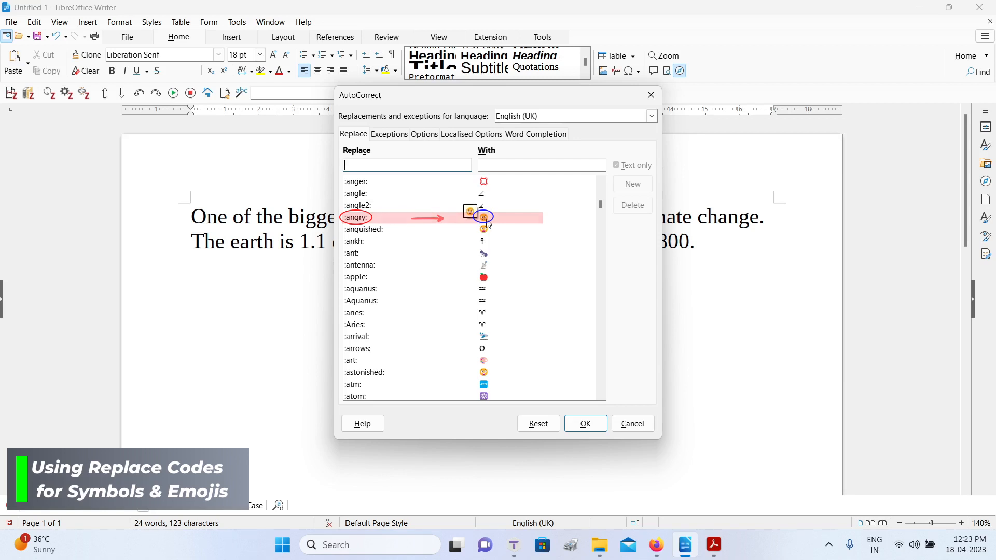
{"action": "scroll", "coordinate": [384, 269], "scroll_direction": "down", "scroll_amount": 15}
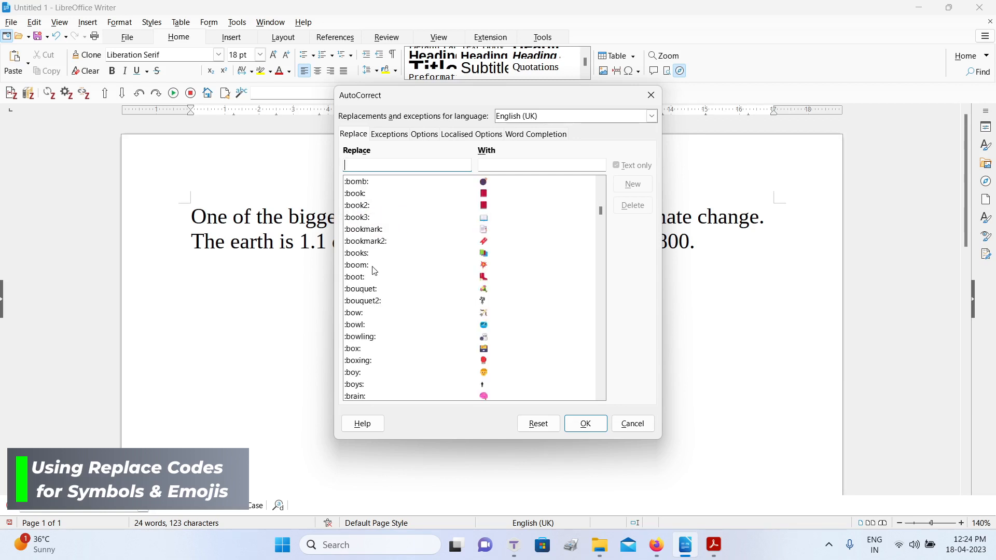
{"action": "scroll", "coordinate": [375, 270], "scroll_direction": "down", "scroll_amount": 3}
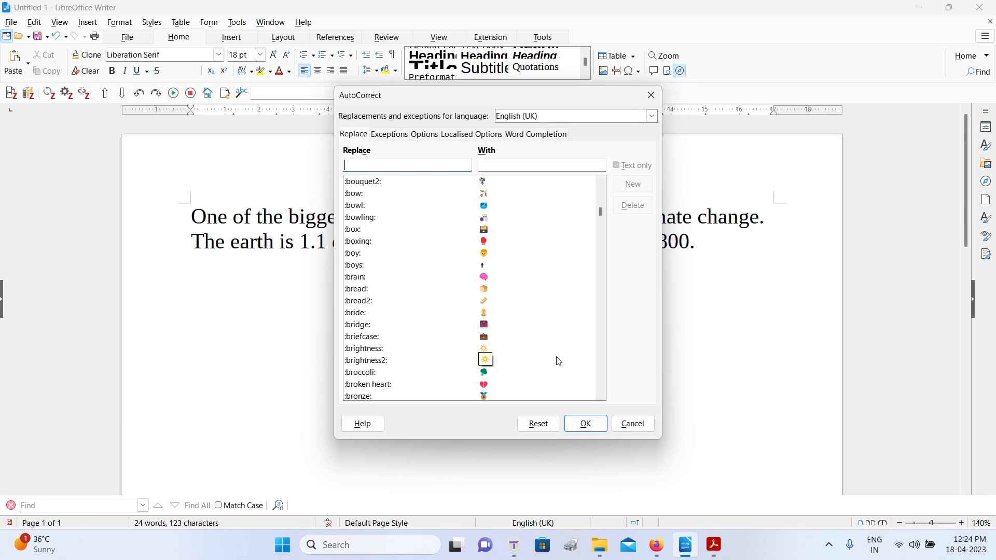
{"action": "left_click", "coordinate": [630, 422]}
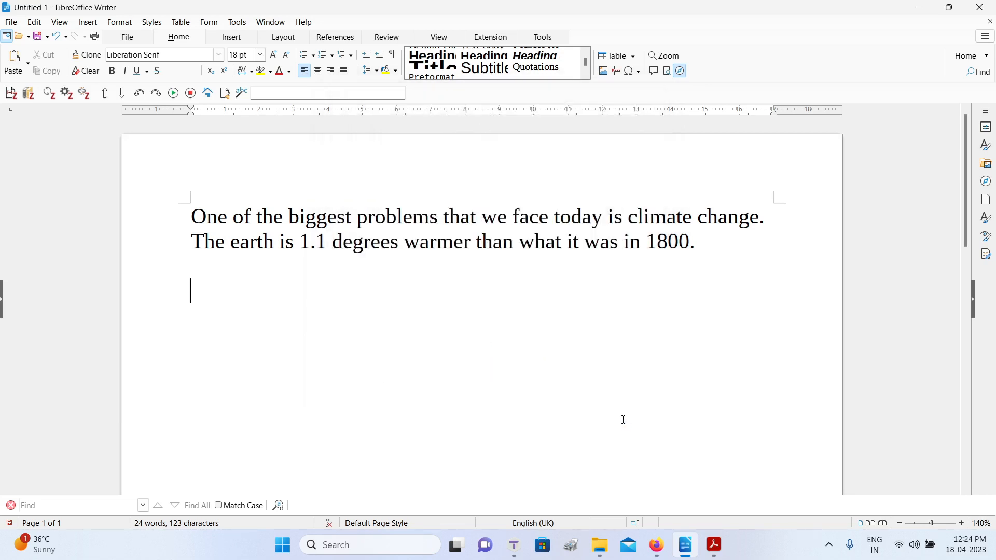
Step: Replace the word "degrees" on the second line with °C, using the :degree: replacement code for the symbol
{"action": "left_click", "coordinate": [713, 245]}
{"action": "left_click", "coordinate": [401, 243]}
{"action": "left_click_drag", "start_coordinate": [400, 244], "coordinate": [333, 241]}
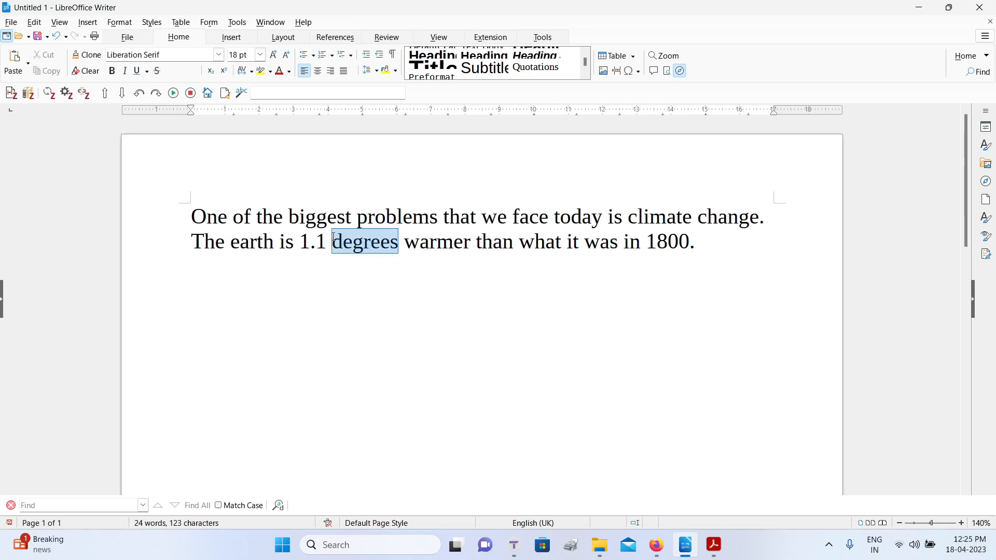
{"action": "key", "text": "Delete"}
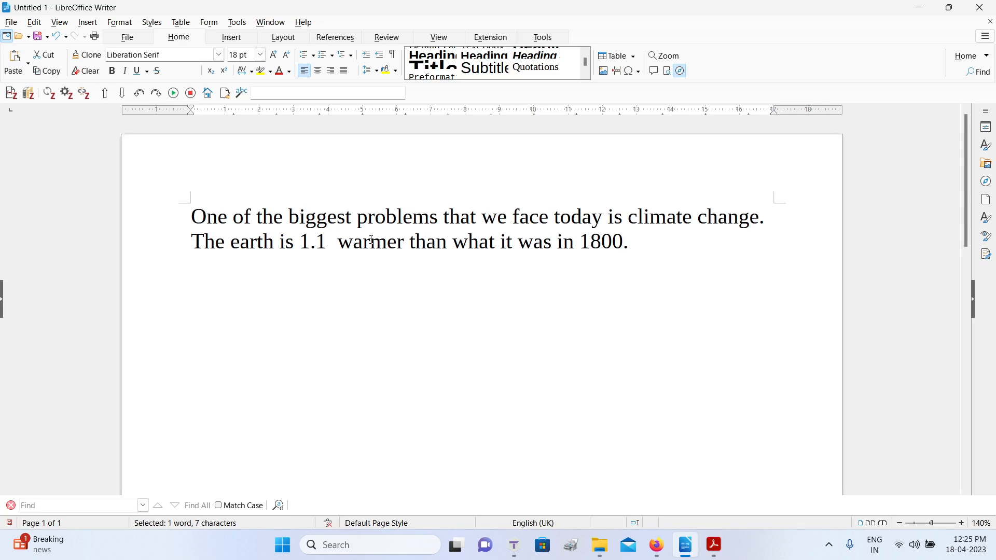
{"action": "type", "text": ":"}
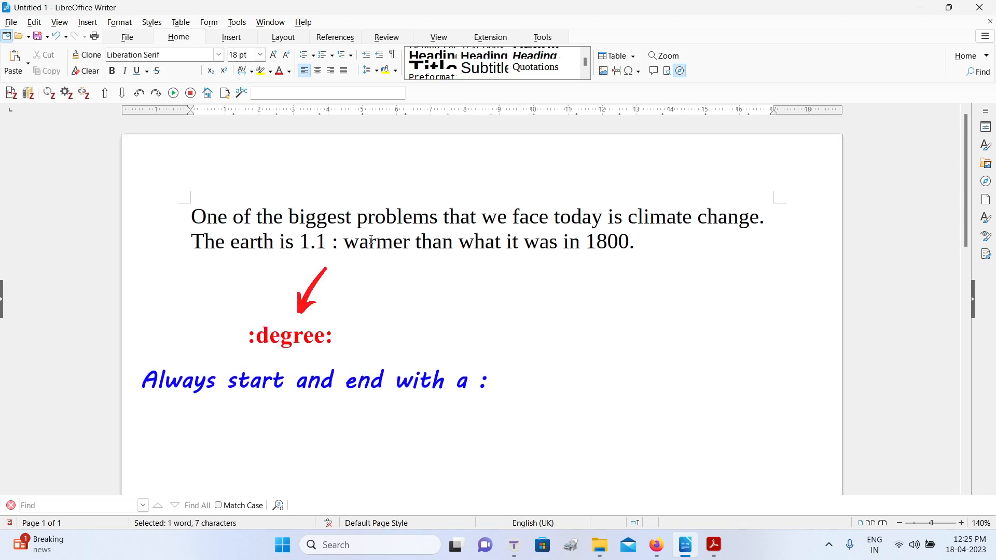
{"action": "type", "text": "degree"}
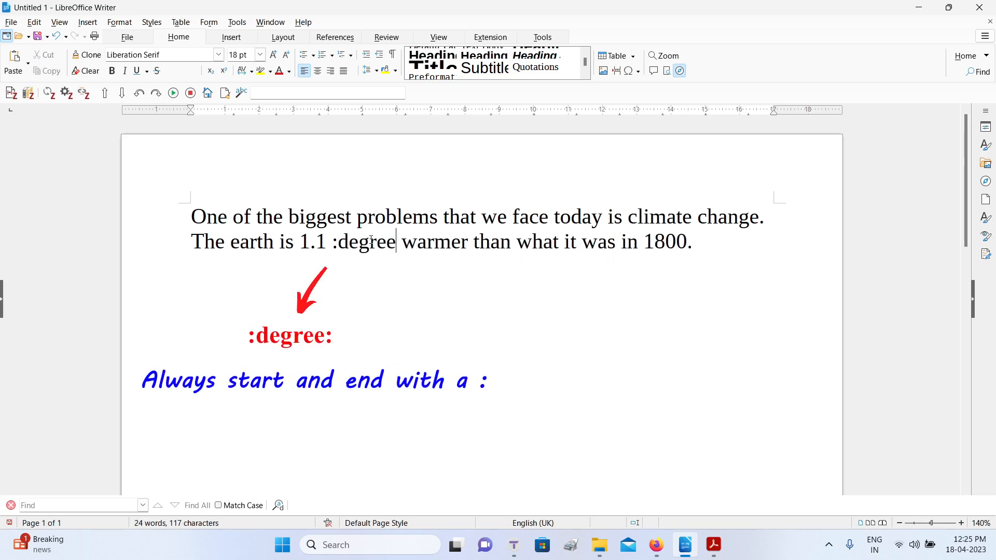
{"action": "type", "text": ":"}
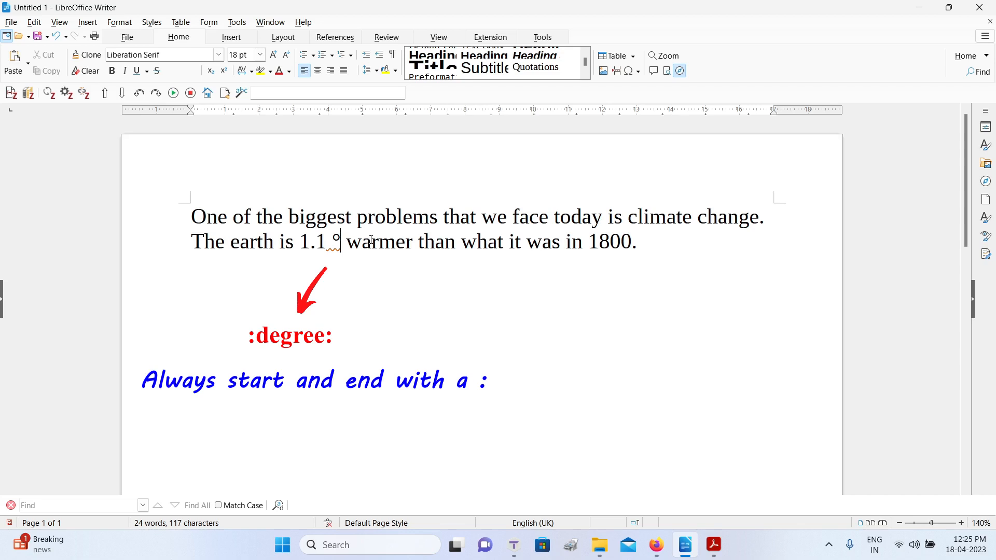
{"action": "type", "text": "C"}
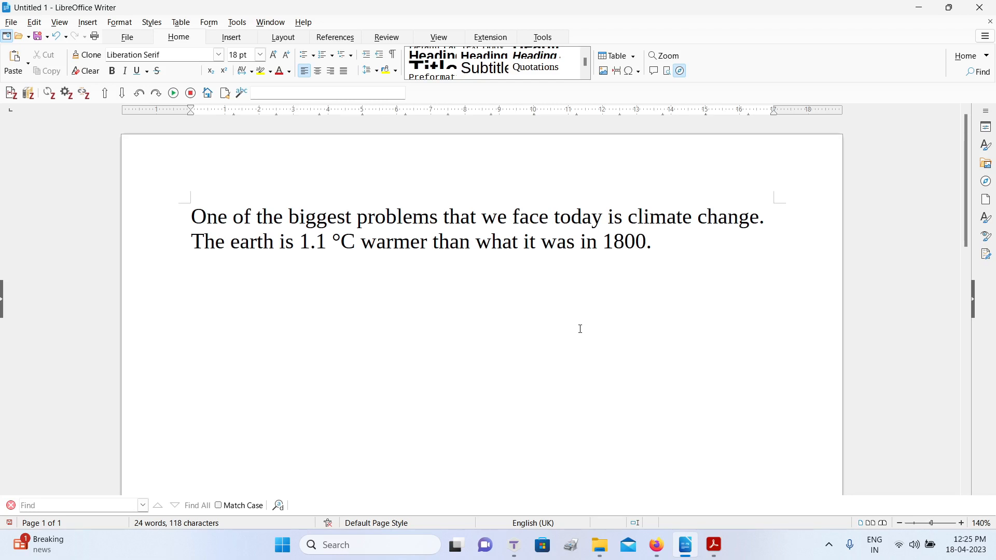
Step: Insert an em dash after "warmer" with the :---: code, followed by "due to global warming"
{"action": "type", "text": ":"}
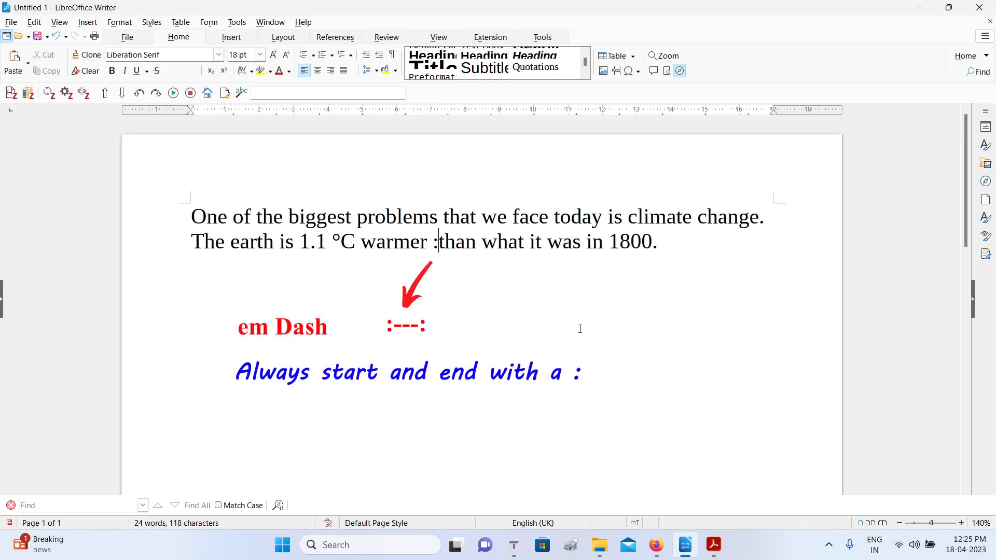
{"action": "type", "text": "---"}
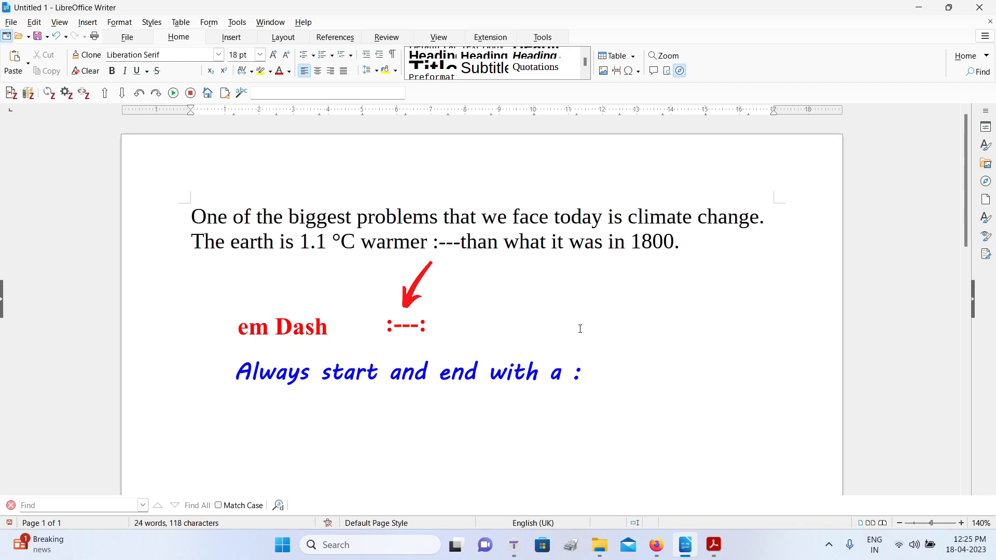
{"action": "type", "text": ":"}
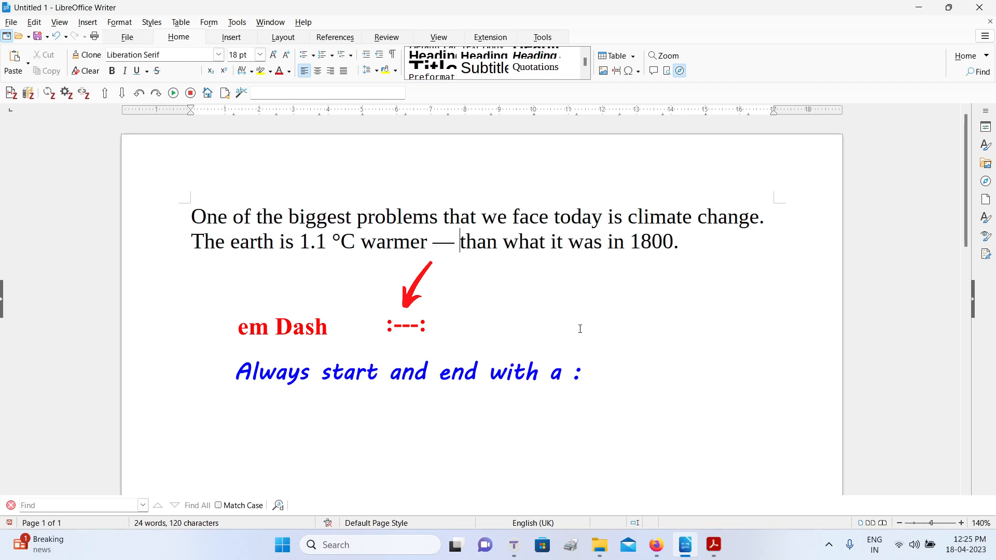
{"action": "type", "text": " due "}
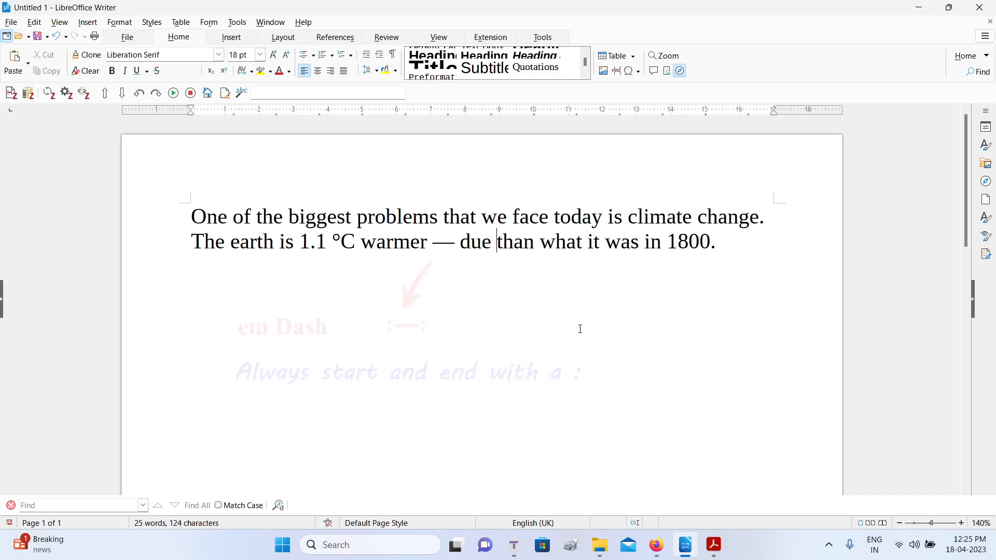
{"action": "type", "text": "to g"}
{"action": "type", "text": "lobal war"}
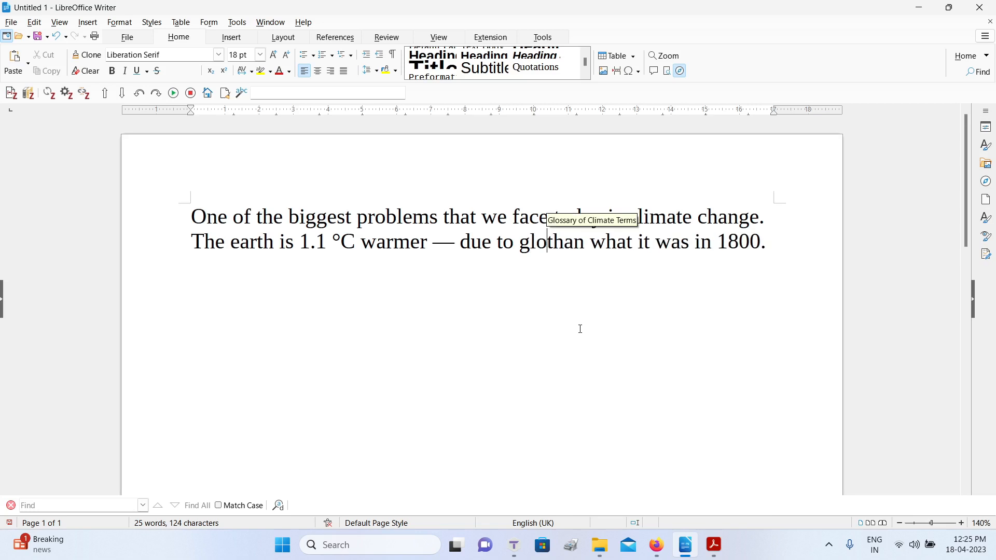
{"action": "type", "text": "ming"}
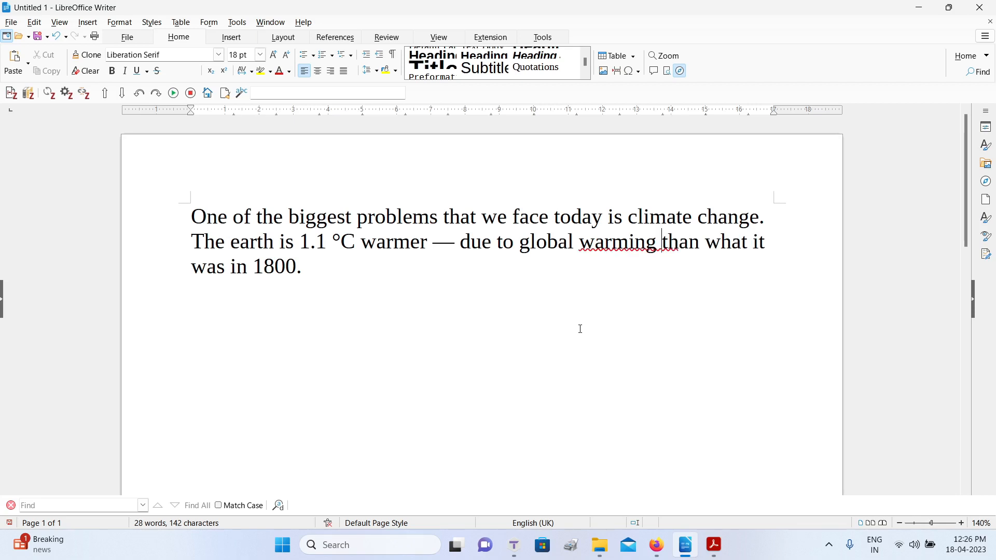
Step: Insert a second em dash between "warming" and "than" with the :---: code, spaced on both sides
{"action": "type", "text": " ;"}
{"action": "type", "text": "---"}
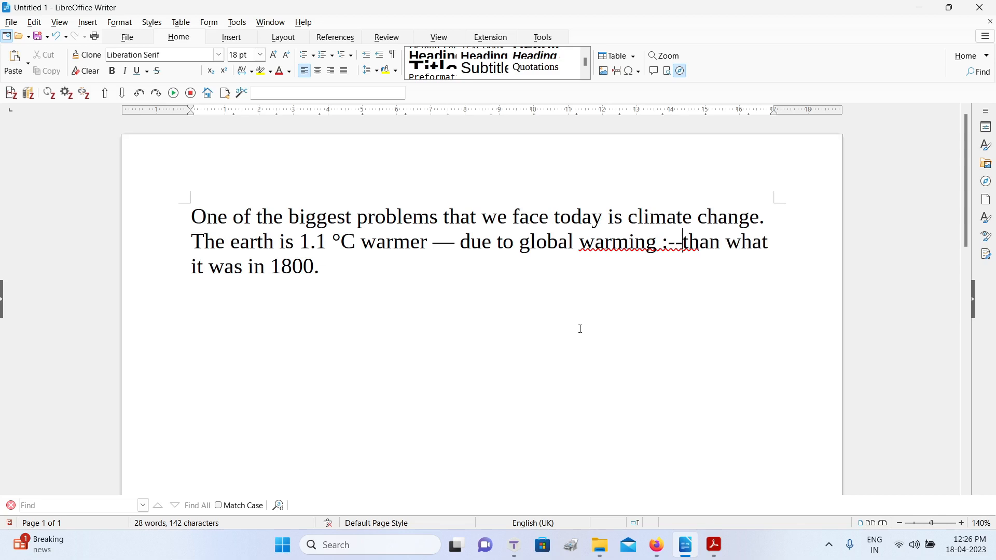
{"action": "type", "text": ":"}
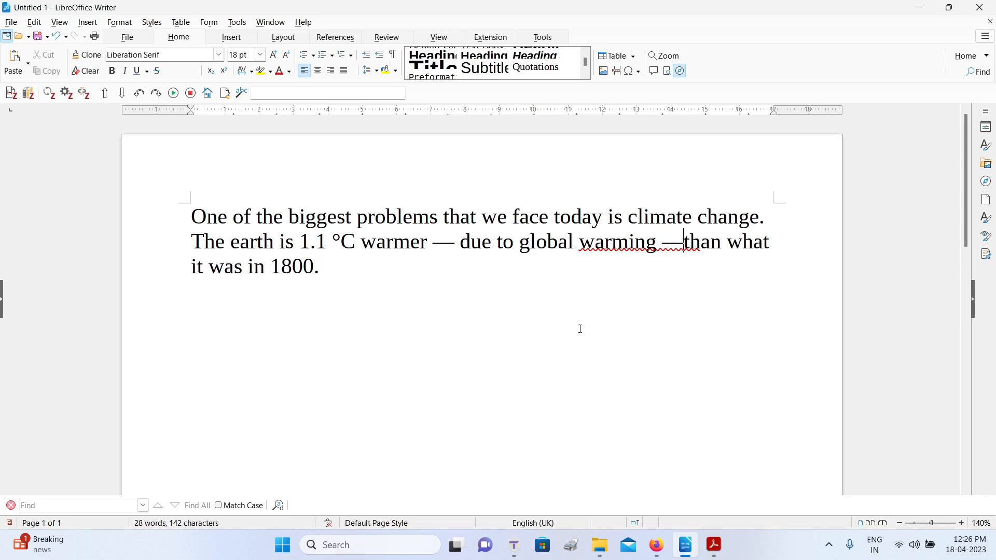
{"action": "left_click", "coordinate": [467, 396]}
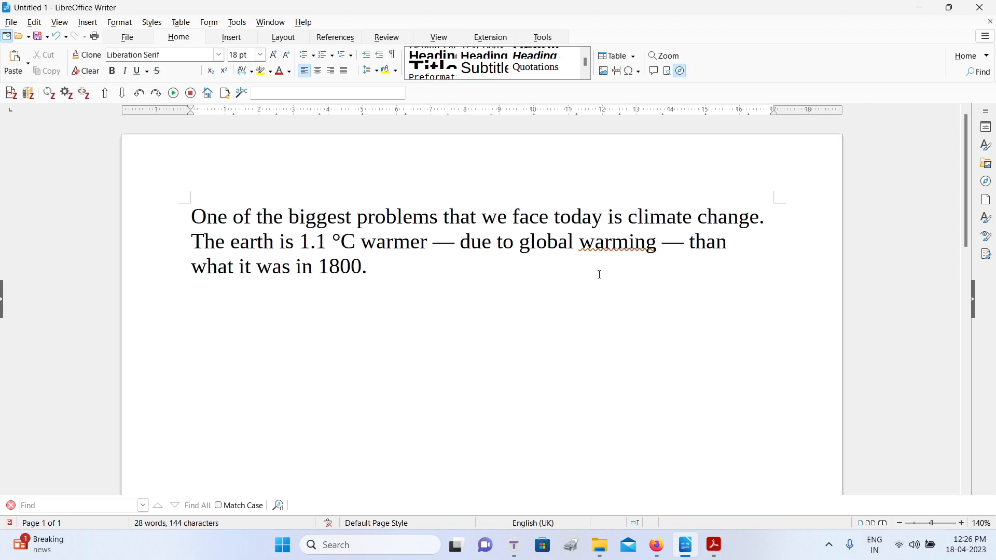
{"action": "key", "text": "Return"}
Step: Replace the em dash after "warmer" with an en dash using the :--: code
{"action": "left_click_drag", "start_coordinate": [458, 242], "coordinate": [441, 240]}
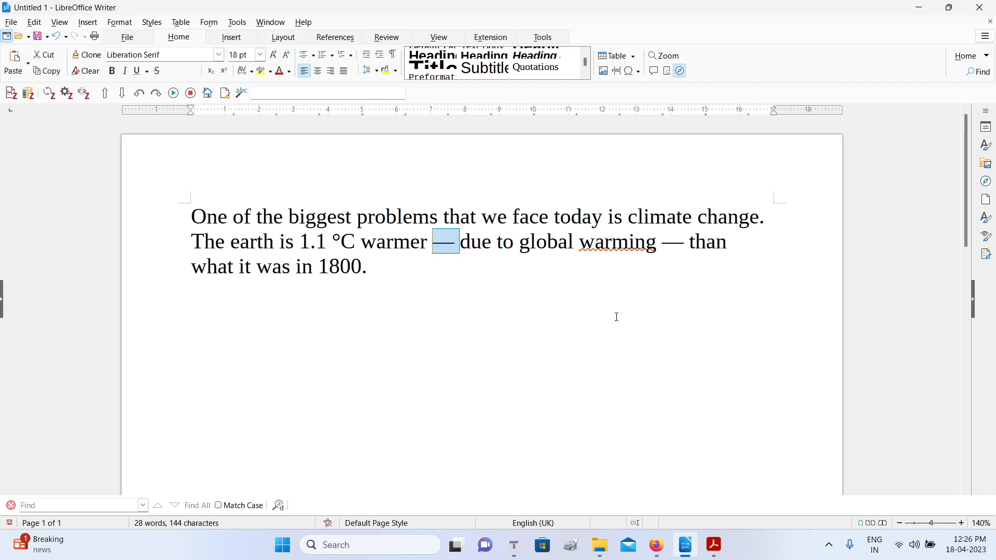
{"action": "type", "text": ":"}
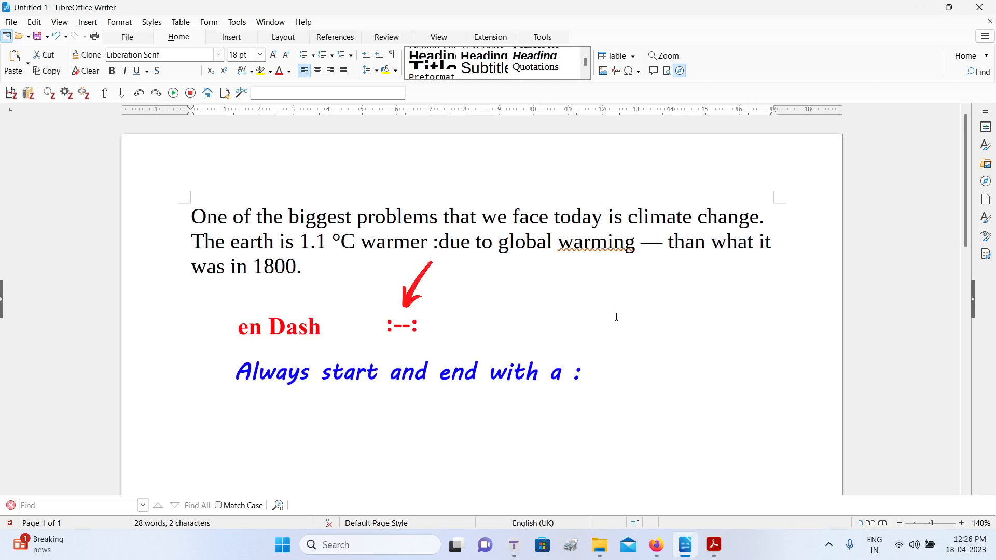
{"action": "type", "text": "--:"}
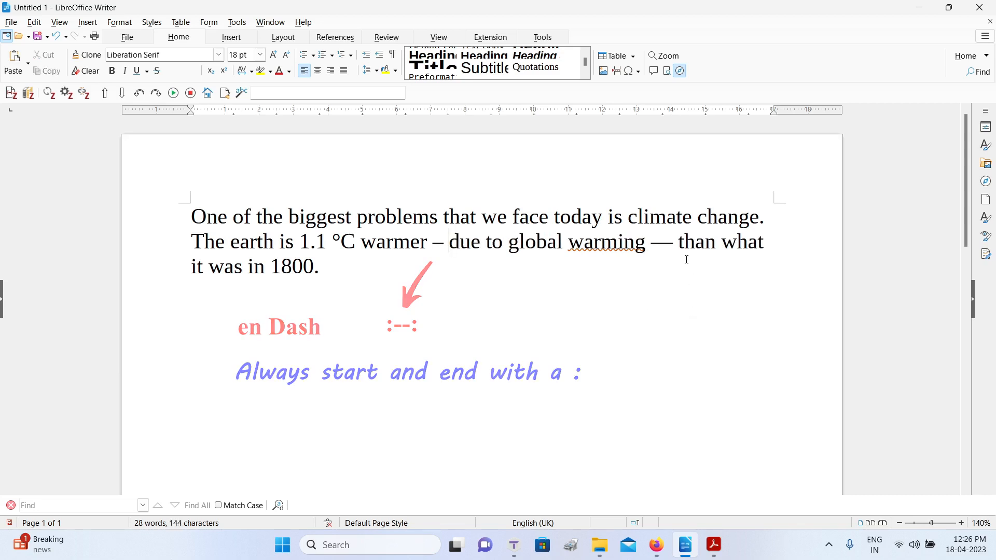
Step: Replace the en dash after "warmer" with an em dash using the :---: code
{"action": "double_click", "coordinate": [437, 245]}
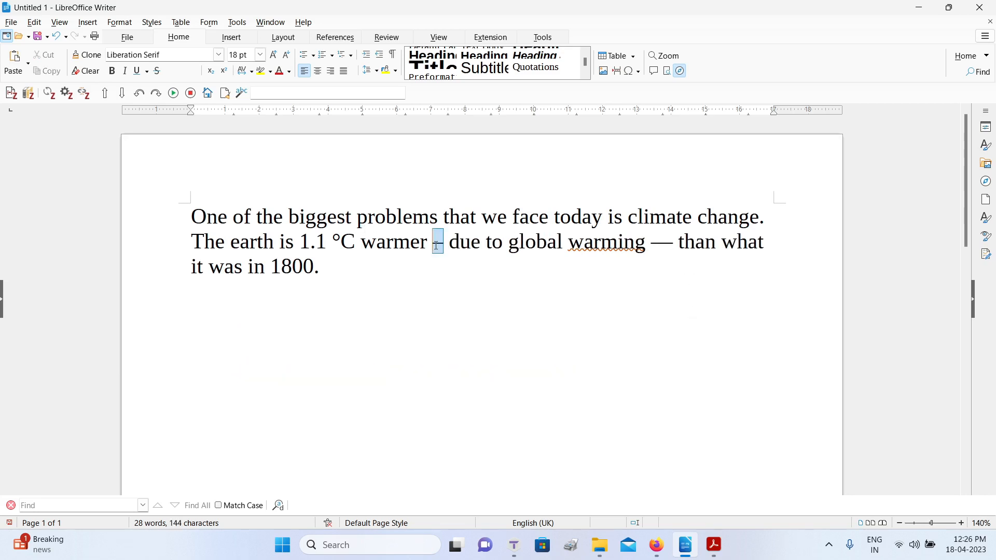
{"action": "left_click", "coordinate": [437, 245]}
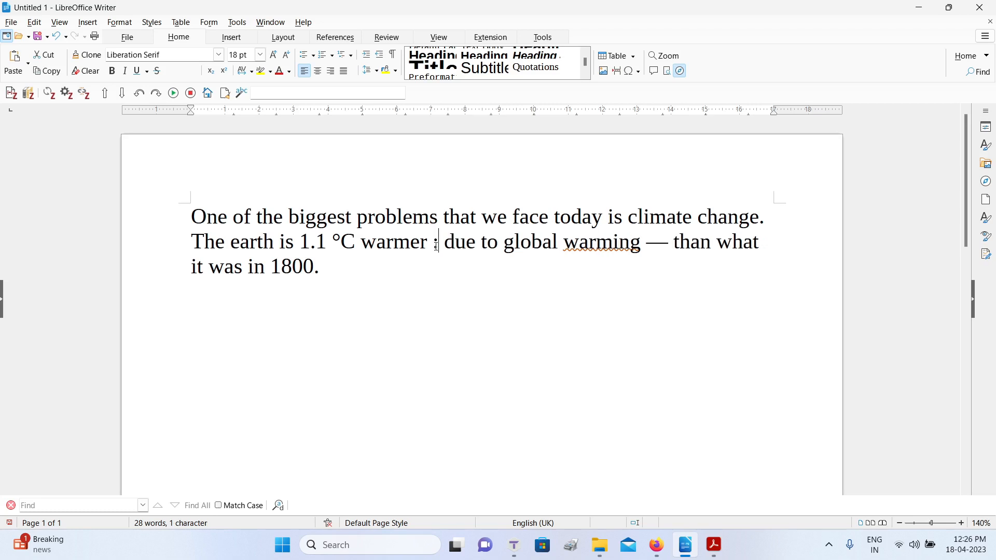
{"action": "type", "text": "---"}
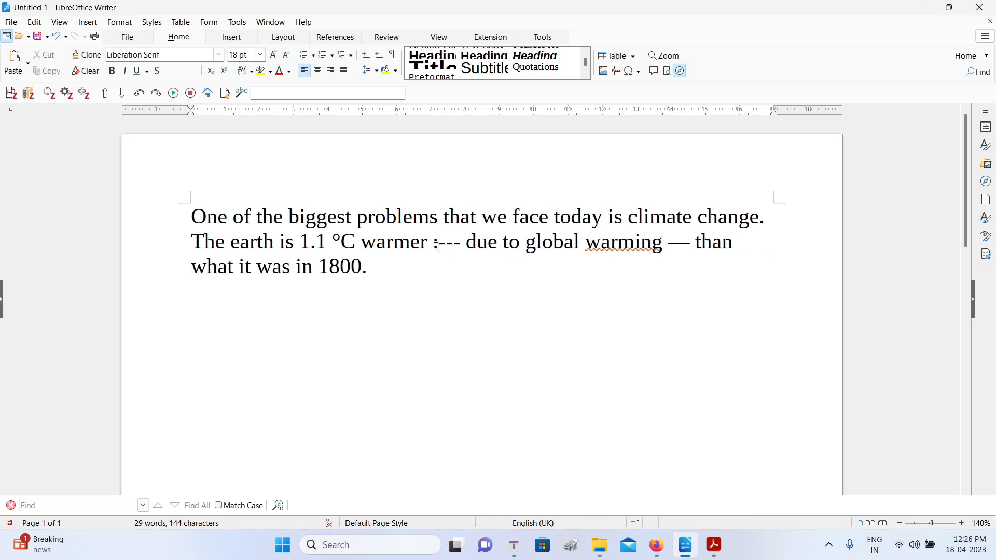
{"action": "key", "text": "ctrl+z"}
Step: Insert ± on a new line below the paragraph with the :+-: code, and replace it with ∓ using :-+:
{"action": "left_click", "coordinate": [446, 265]}
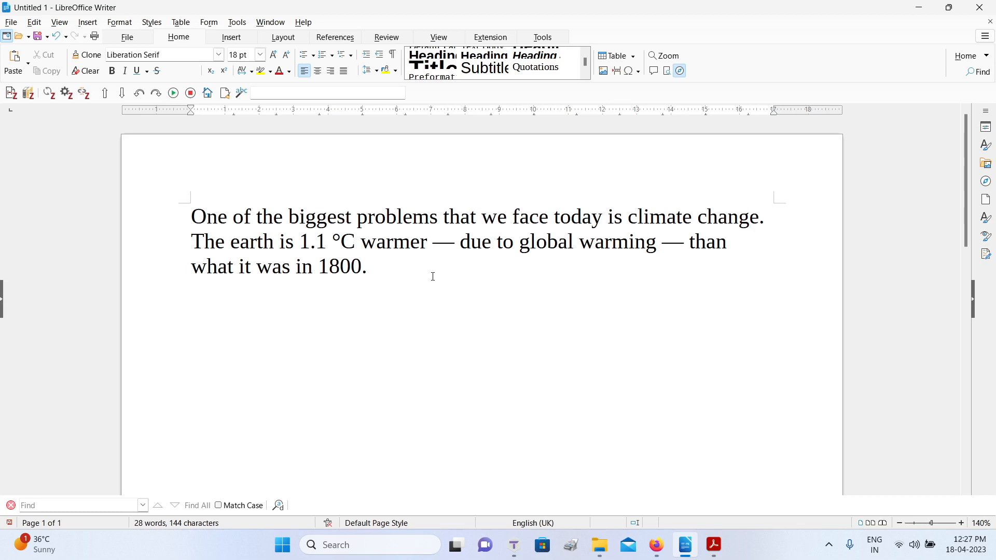
{"action": "key", "text": "Return"}
{"action": "type", "text": ":+"}
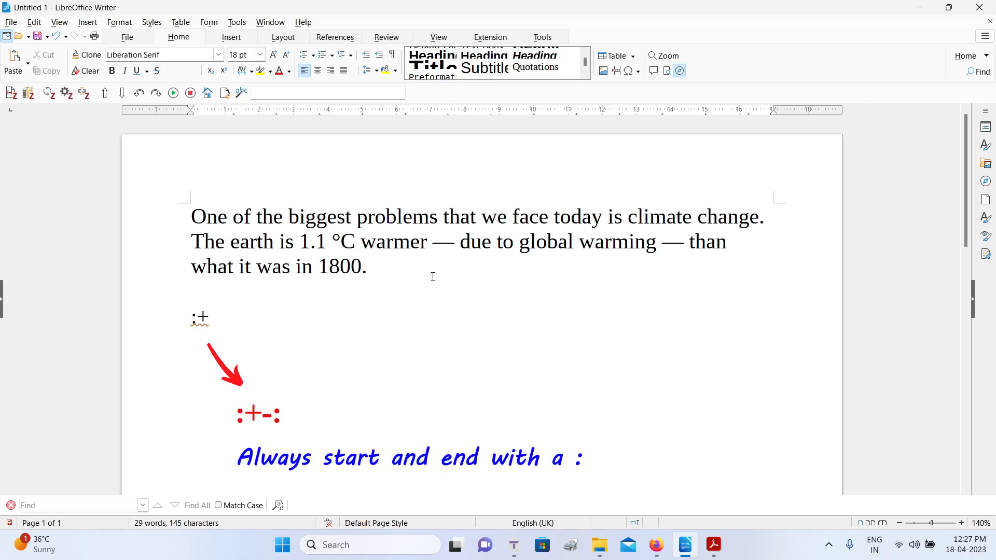
{"action": "type", "text": "-:"}
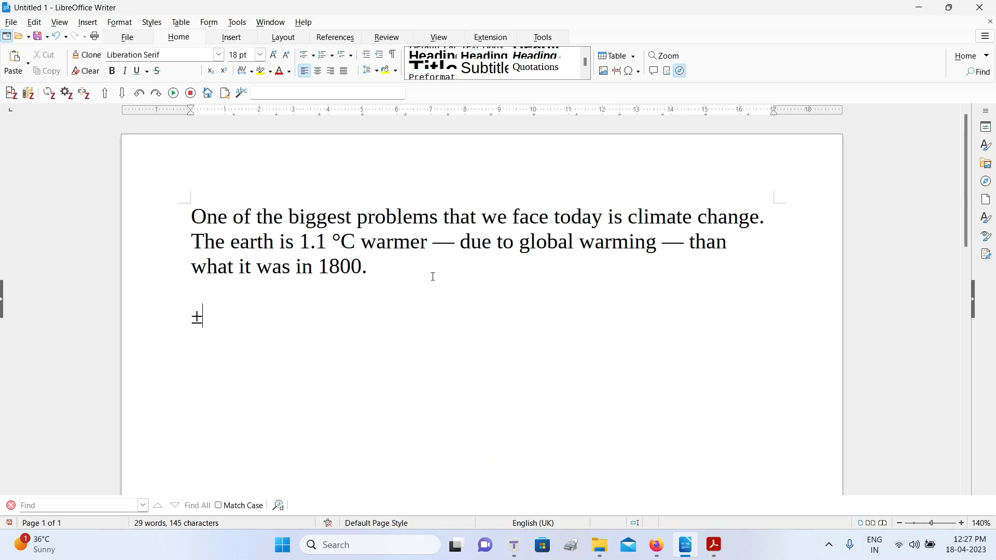
{"action": "key", "text": "BackSpace"}
{"action": "type", "text": ":-+:"}
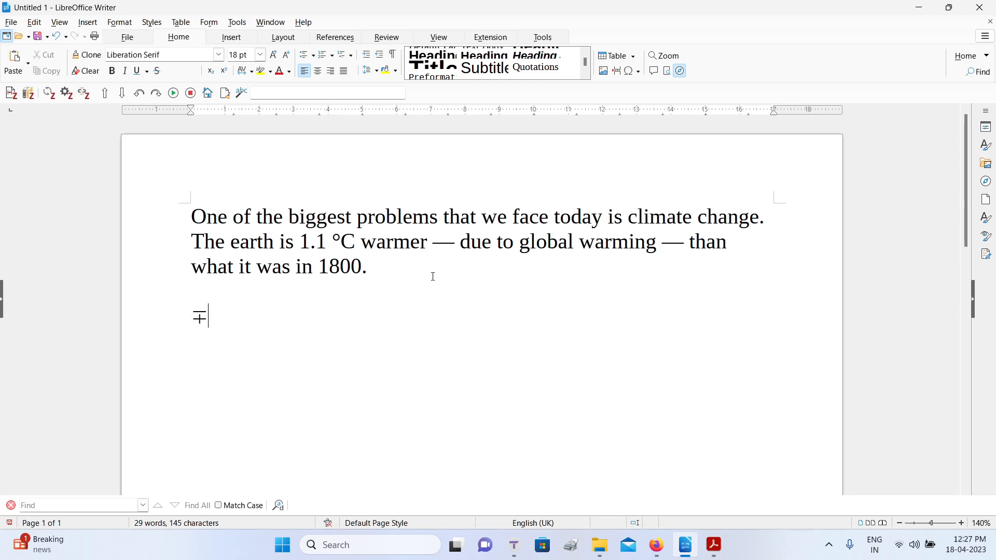
Step: Replace the ∓ symbol below the paragraph with ≈ using the :~: code
{"action": "key", "text": "BackSpace"}
{"action": "type", "text": ":"}
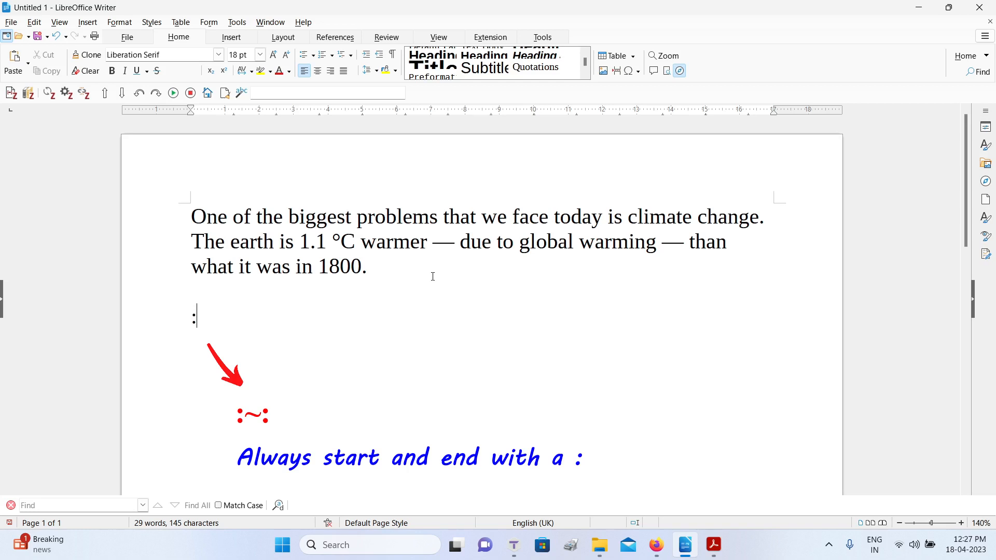
{"action": "type", "text": "~:"}
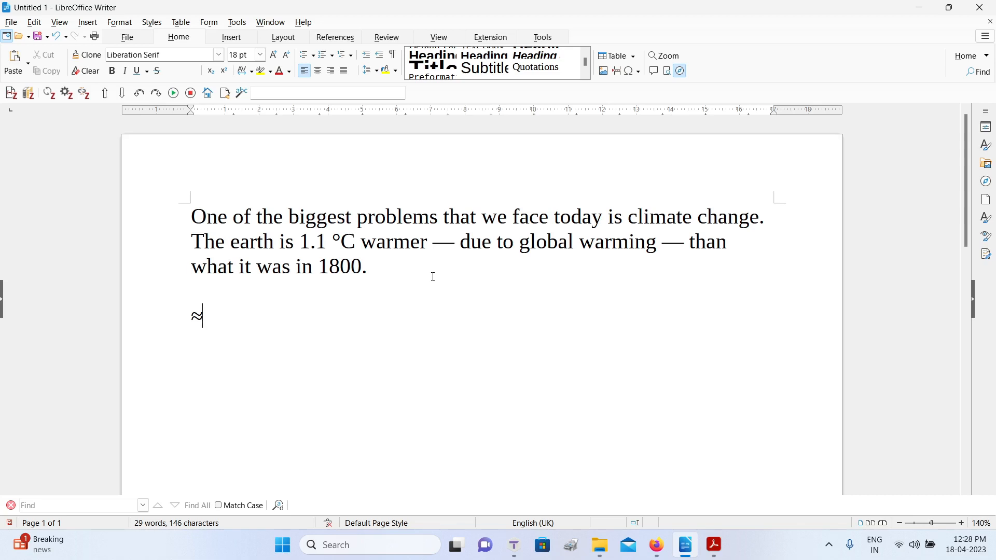
Step: Delete the ≈ symbol and insert λ on the line below the paragraph with the :lambda: code
{"action": "key", "text": "BackSpace"}
{"action": "key", "text": "BackSpace"}
{"action": "key", "text": "Return"}
{"action": "type", "text": ":"}
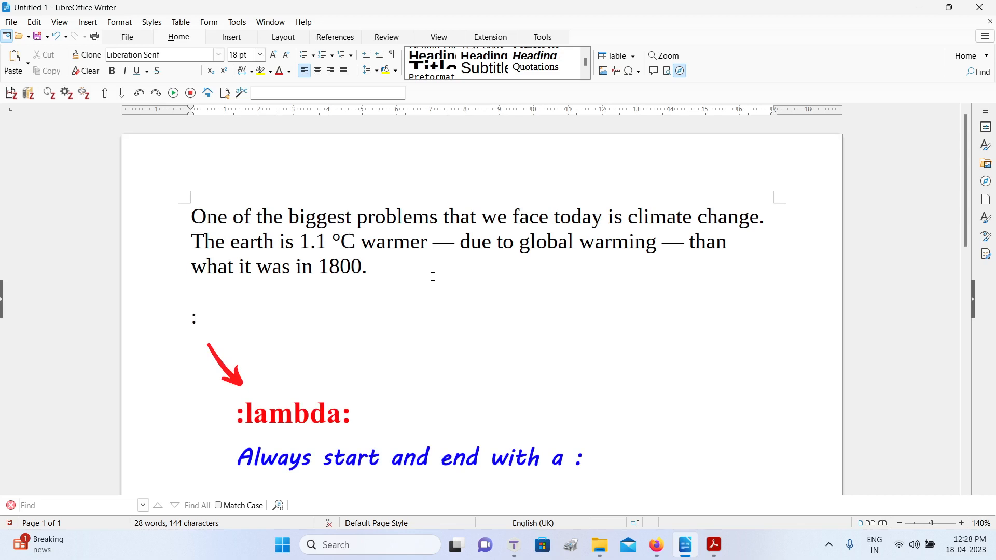
{"action": "type", "text": "lambda"}
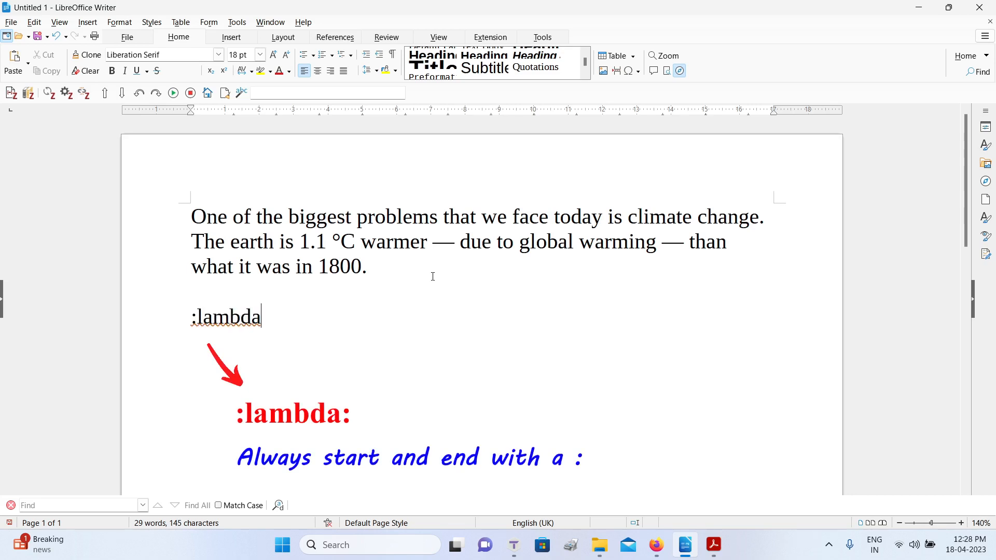
{"action": "type", "text": ":"}
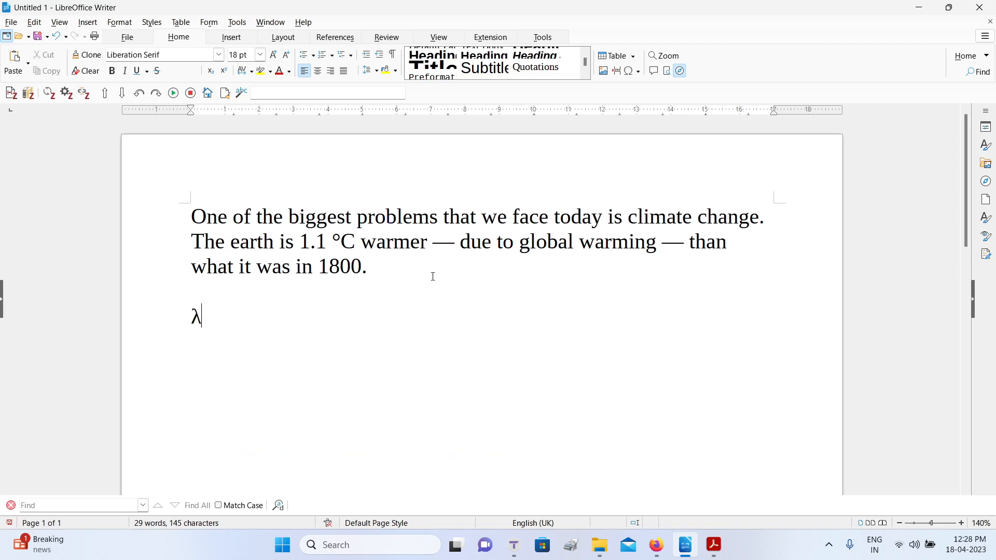
Step: Replace the λ symbol with a lowercase σ using the :sigma: code
{"action": "key", "text": "BackSpace"}
{"action": "type", "text": ":"}
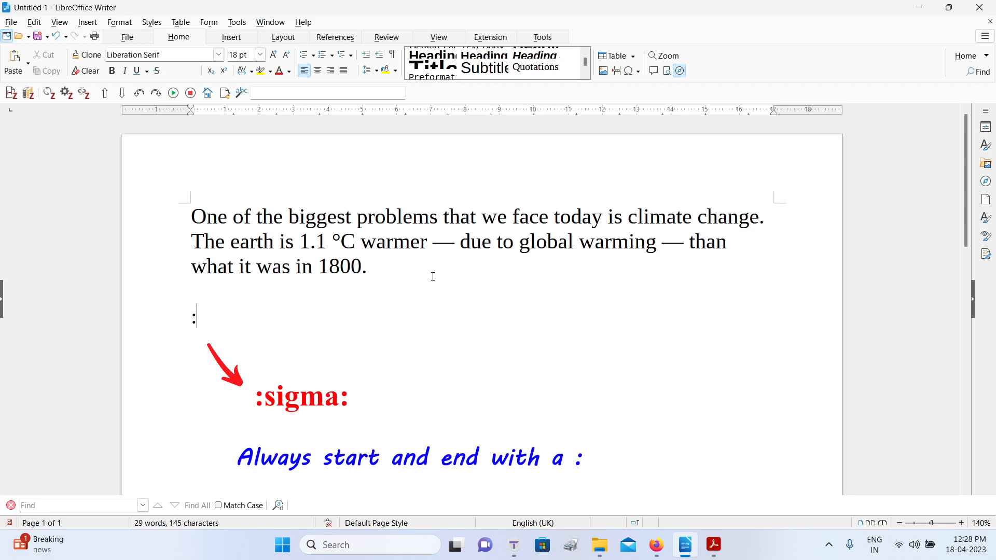
{"action": "type", "text": "sigma"}
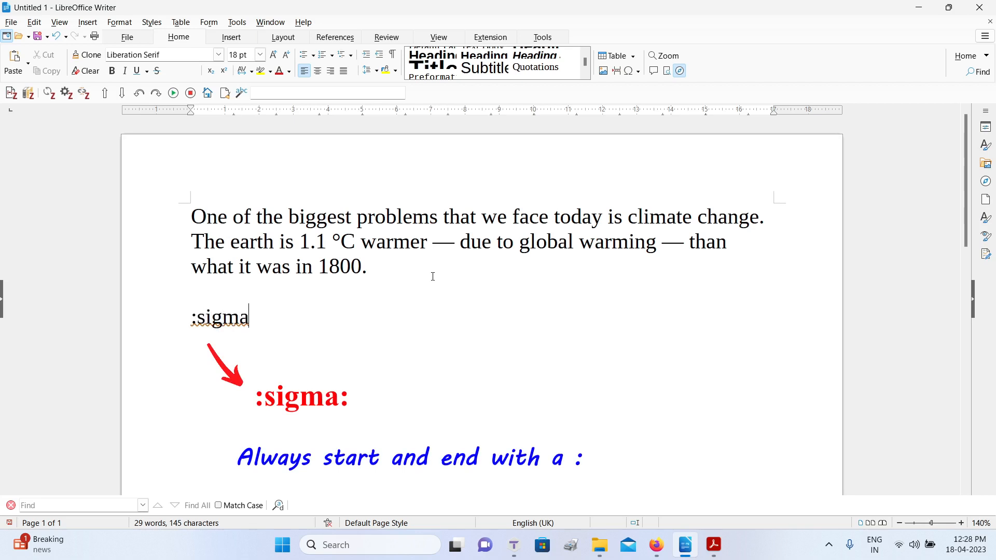
{"action": "type", "text": ":"}
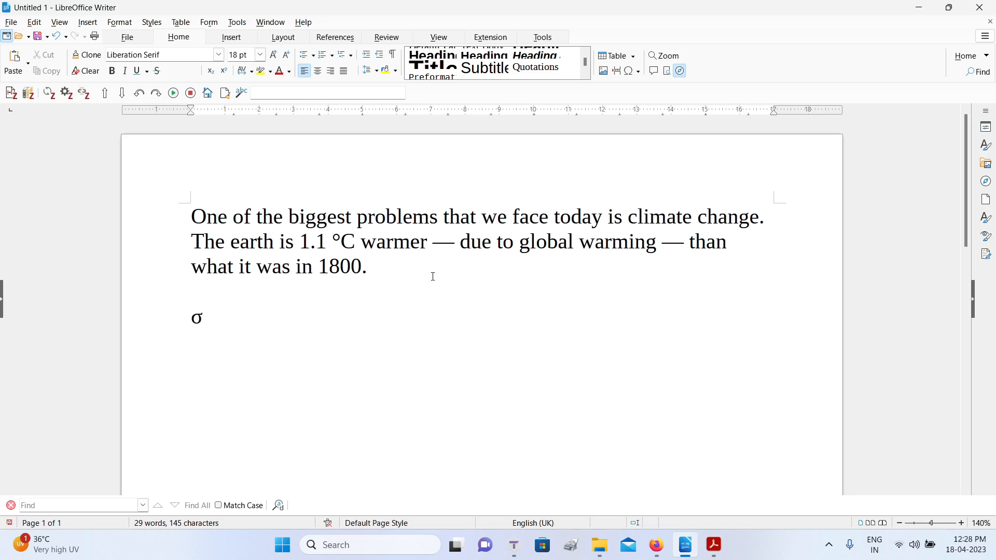
Step: Replace the lowercase σ with an uppercase Σ using the capitalised :Sigma: code
{"action": "type", "text": ":"}
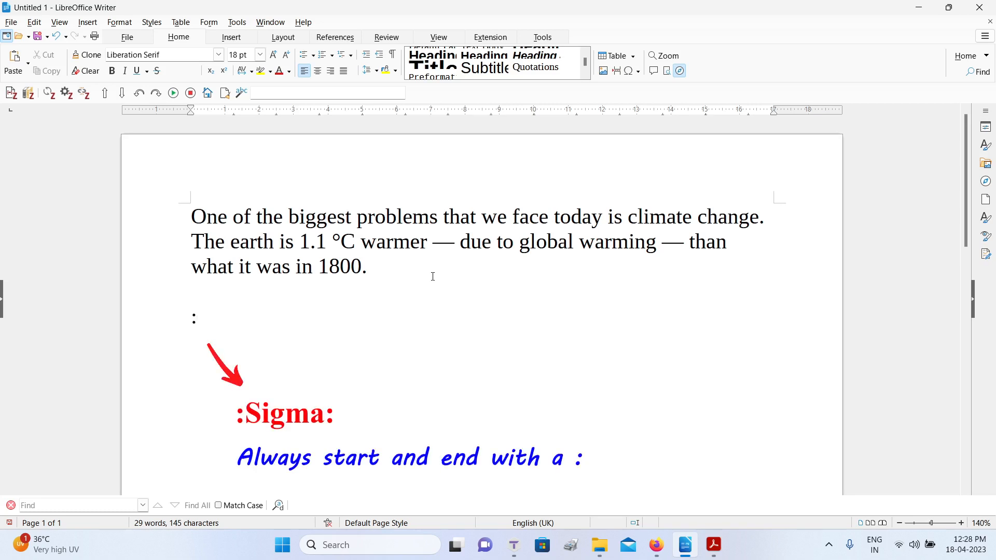
{"action": "type", "text": "s"}
{"action": "key", "text": "BackSpace"}
{"action": "type", "text": "Sigma:"}
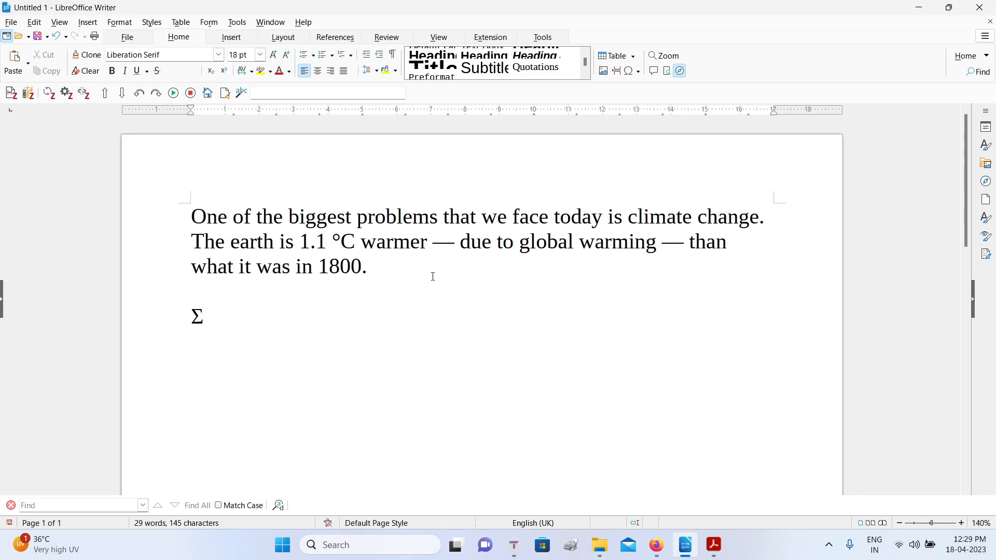
Step: Replace Σ with the pound sign using the :pound: code, and replace that with the won sign using :won:
{"action": "key", "text": "BackSpace"}
{"action": "type", "text": ":pound"}
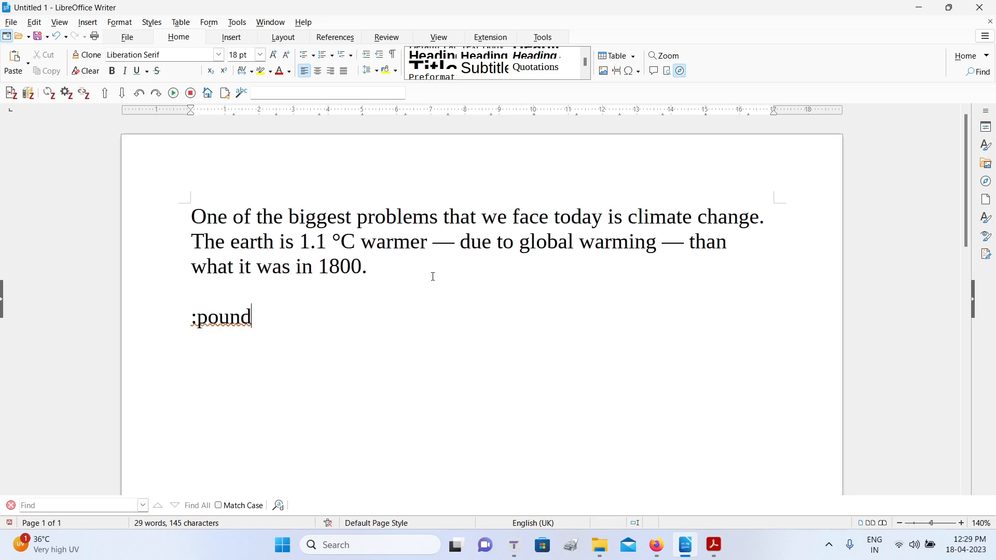
{"action": "type", "text": ":"}
{"action": "key", "text": "BackSpace"}
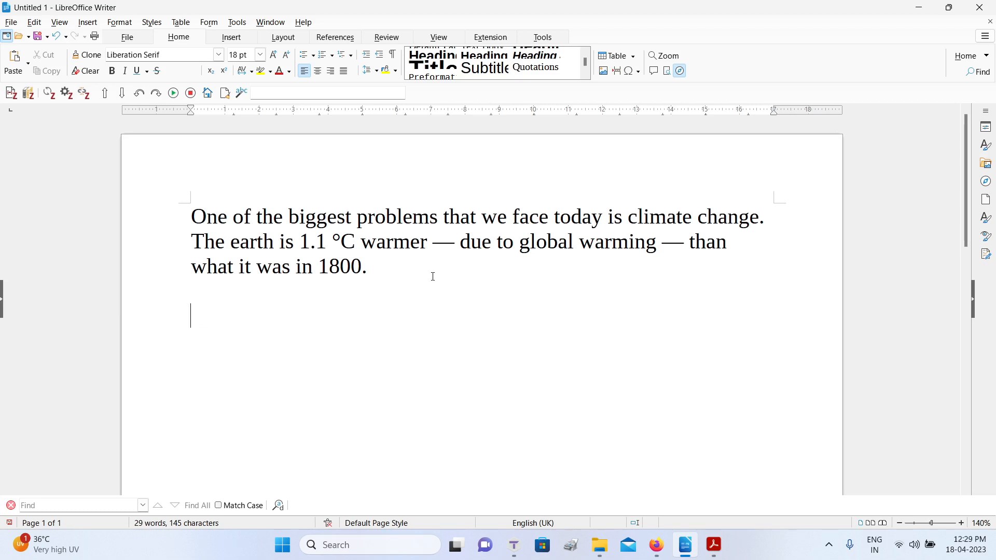
{"action": "type", "text": ":won:"}
Step: Replace the won sign with the rupee sign ₹ using the :rupee: code
{"action": "key", "text": "BackSpace"}
{"action": "type", "text": ":rup"}
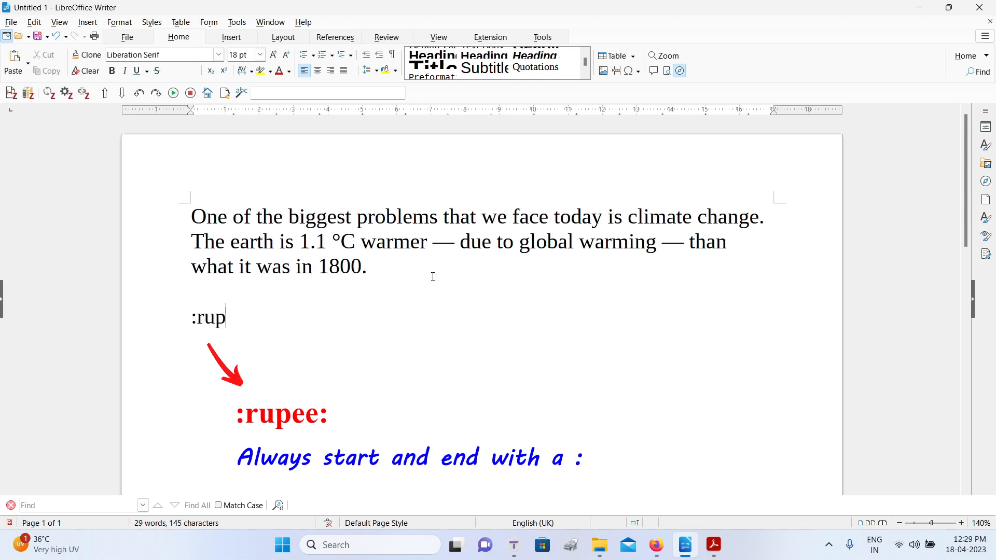
{"action": "type", "text": "ee:"}
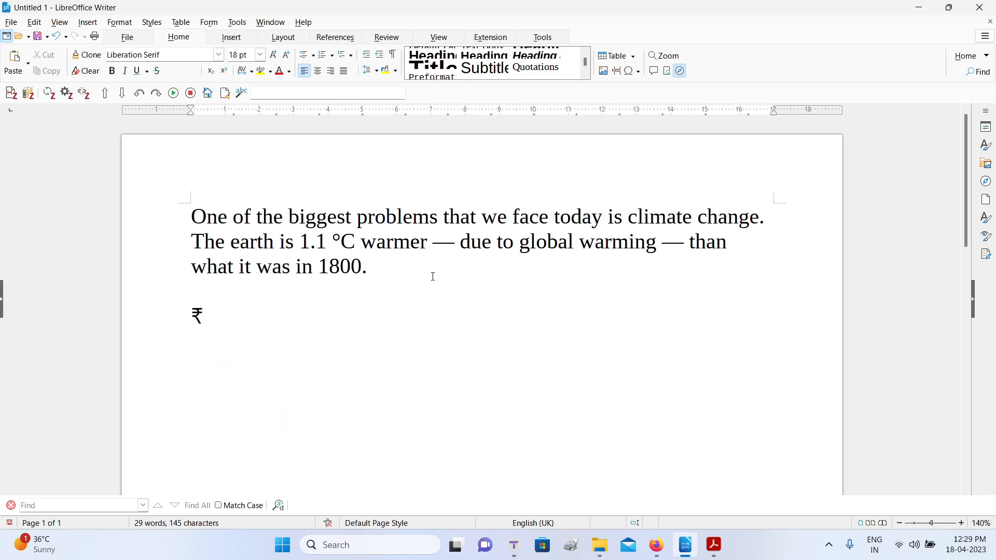
Step: Replace ₹ with a dolphin emoji using the :dolphin: code, followed by the line "Impact of Climate Change on Biodiversity"
{"action": "key", "text": "BackSpace"}
{"action": "type", "text": ":d"}
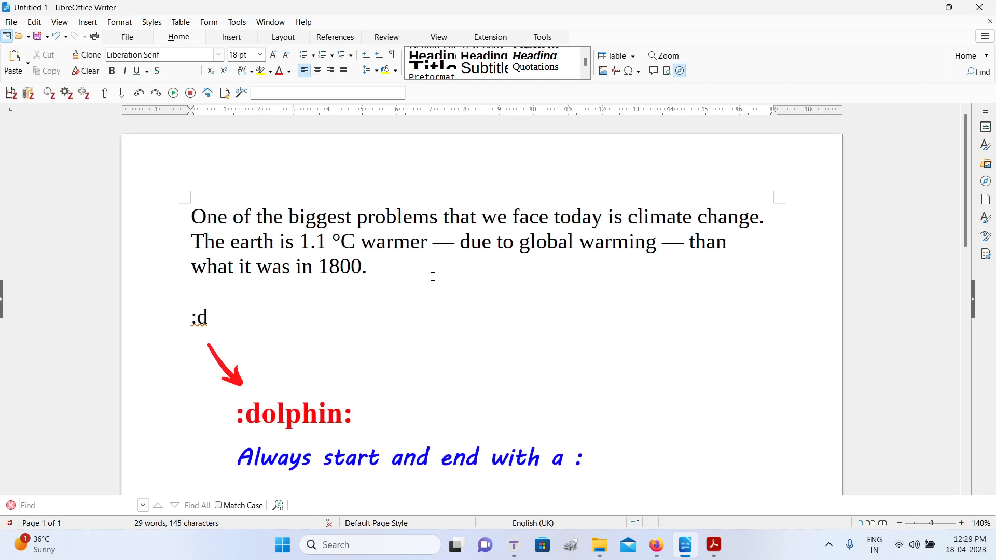
{"action": "type", "text": "olphi"}
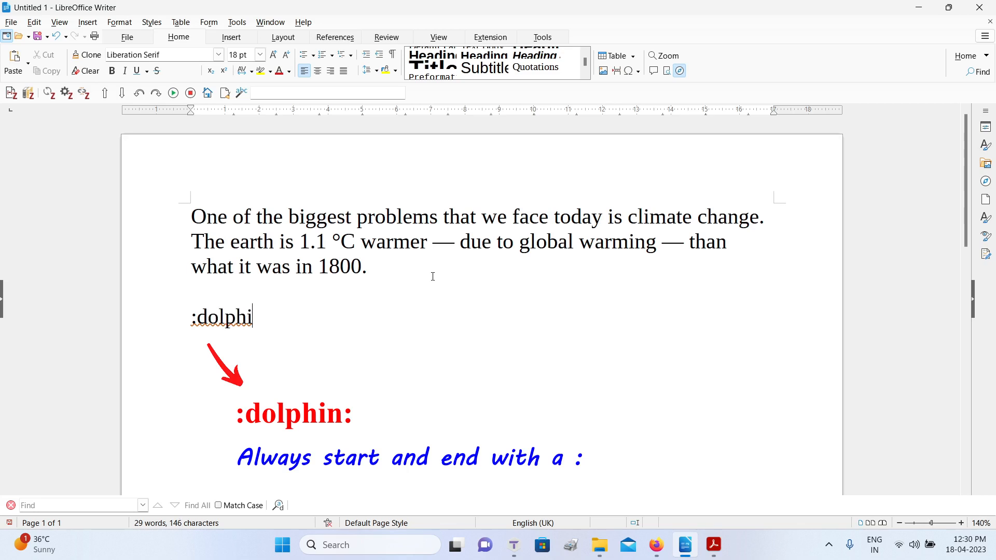
{"action": "type", "text": "n:"}
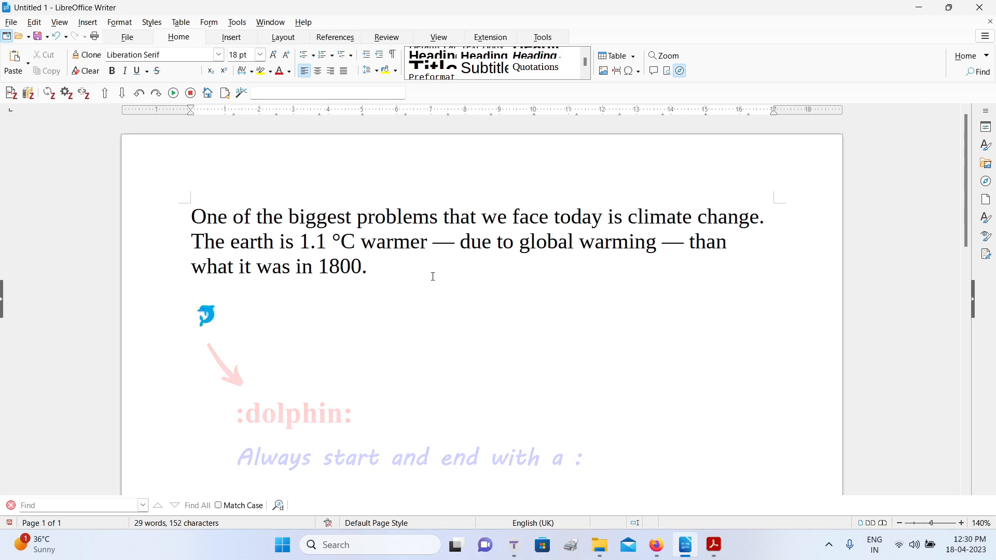
{"action": "type", "text": "Impact of Climate Change on Biodiversity"}
{"action": "key", "text": "Return"}
Step: Enlarge the dolphin emoji before "Impact of Climate Change on Biodiversity" to 24 pt
{"action": "left_click_drag", "start_coordinate": [222, 313], "coordinate": [195, 311]}
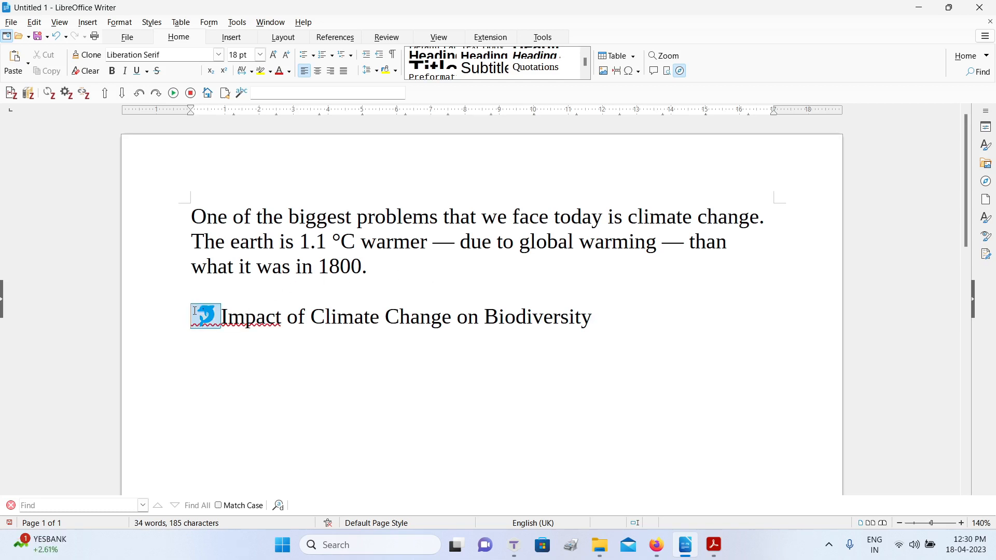
{"action": "left_click", "coordinate": [227, 339]}
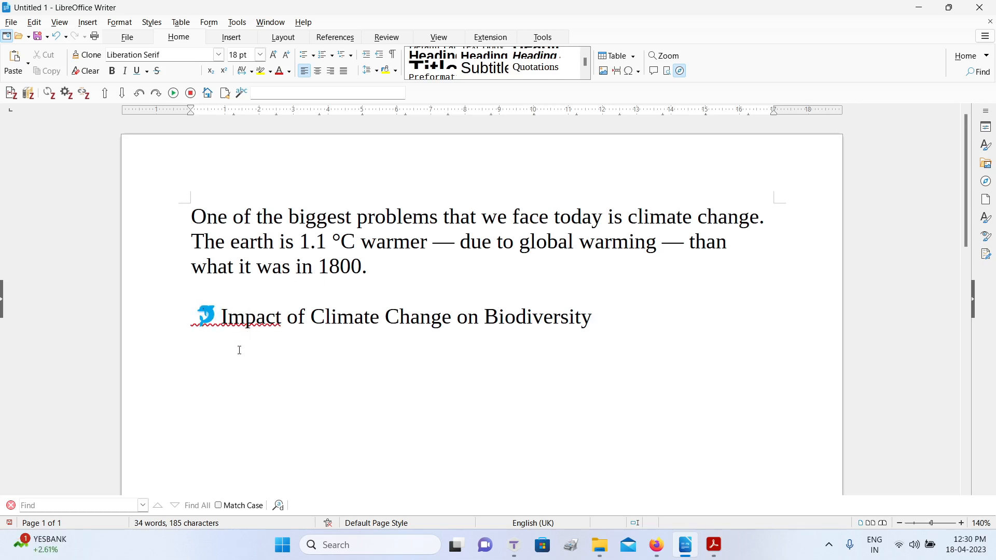
{"action": "left_click", "coordinate": [219, 314]}
{"action": "left_click_drag", "start_coordinate": [220, 314], "coordinate": [201, 317]}
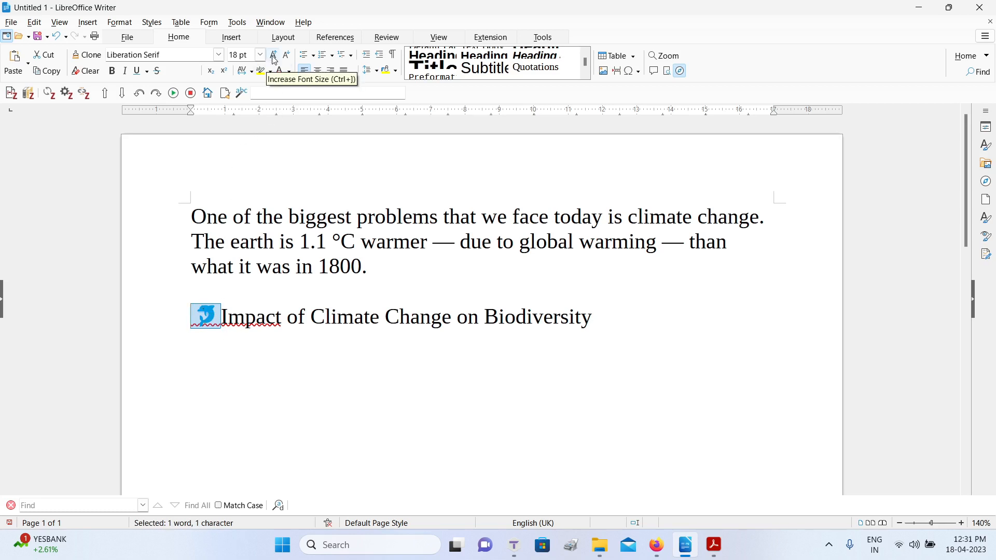
{"action": "left_click_drag", "start_coordinate": [221, 318], "coordinate": [199, 314]}
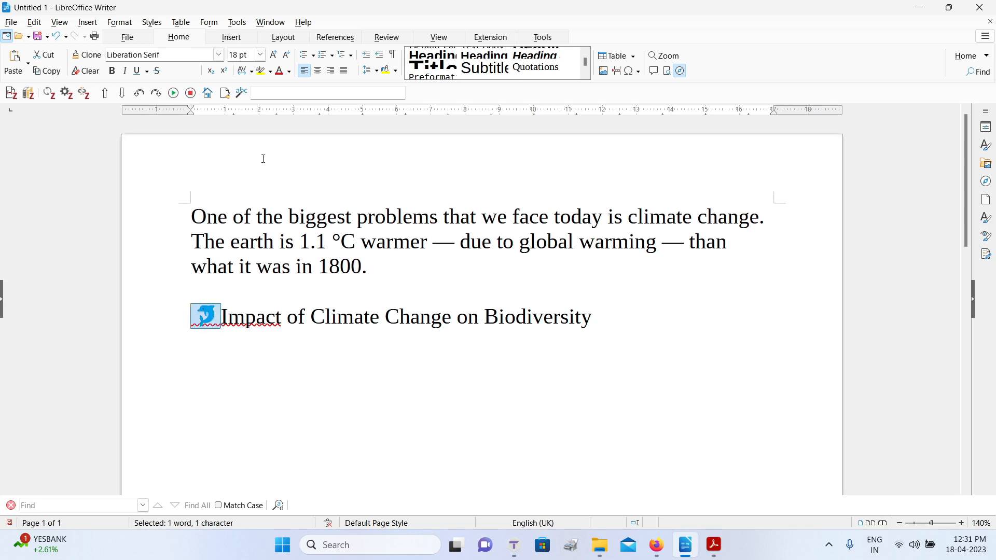
{"action": "left_click", "coordinate": [274, 56]}
{"action": "left_click", "coordinate": [273, 56]}
{"action": "left_click", "coordinate": [274, 55]}
{"action": "key", "text": "Right"}
Step: Reduce the font size of the dolphin emoji to 18 pt
{"action": "left_click_drag", "start_coordinate": [224, 327], "coordinate": [200, 326]}
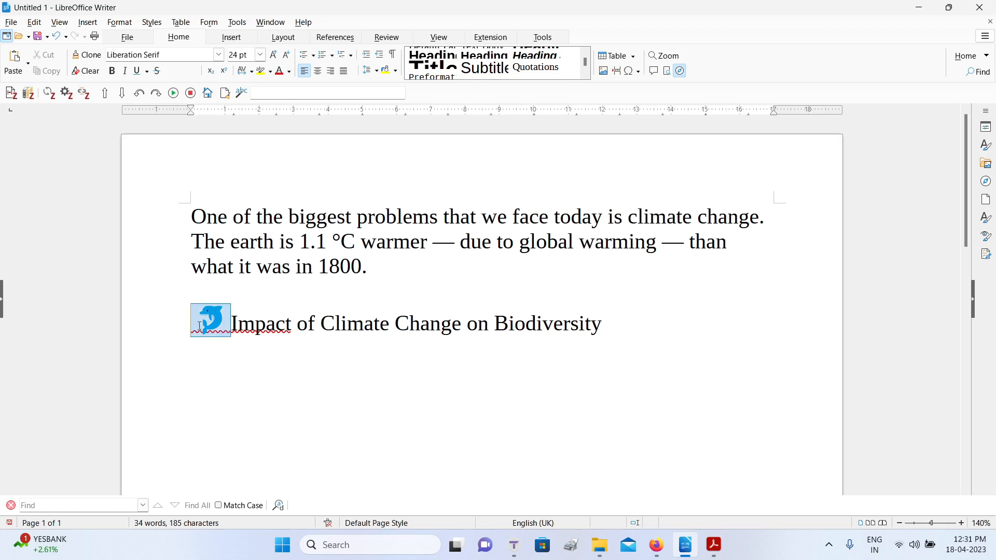
{"action": "left_click", "coordinate": [287, 55]}
{"action": "left_click", "coordinate": [287, 55]}
{"action": "left_click", "coordinate": [287, 55]}
{"action": "left_click", "coordinate": [254, 366]}
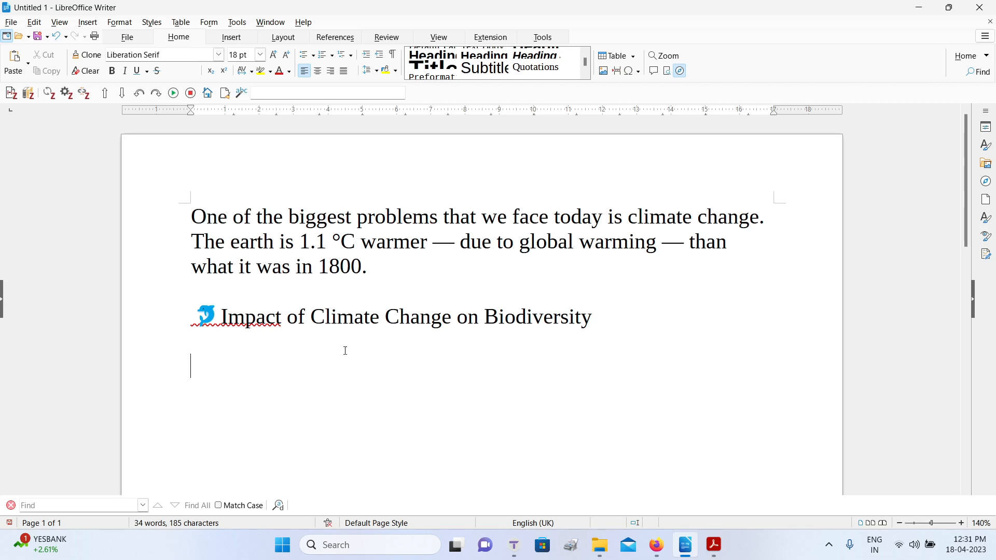
Step: Replace the dolphin emoji with a tree emoji using the :tree: code, and delete the tree
{"action": "left_click_drag", "start_coordinate": [214, 313], "coordinate": [200, 312]}
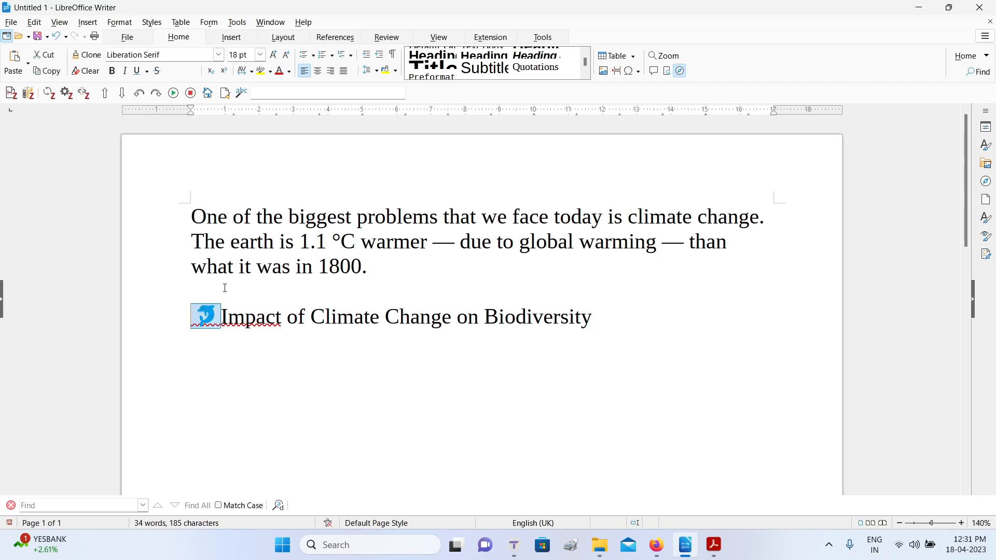
{"action": "type", "text": ":tree:"}
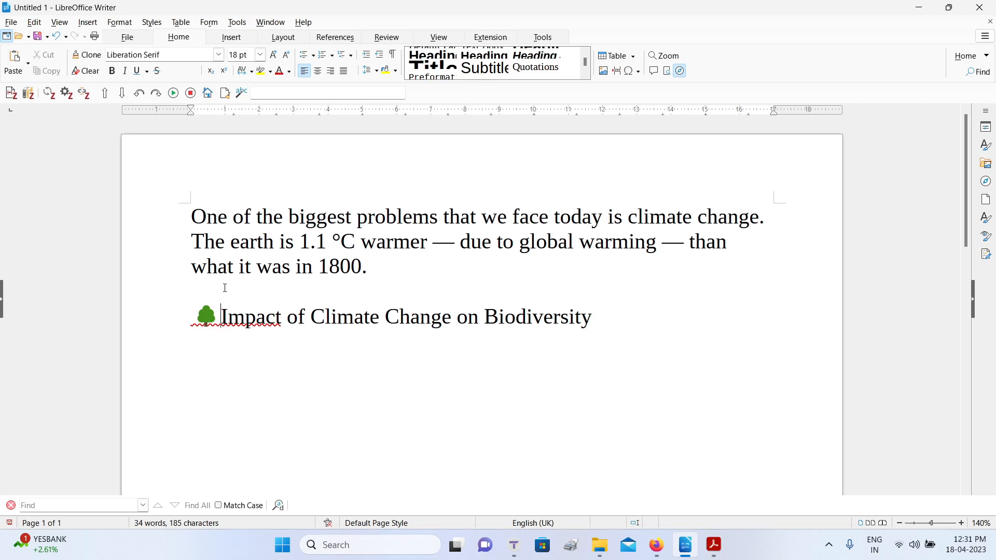
{"action": "key", "text": "BackSpace"}
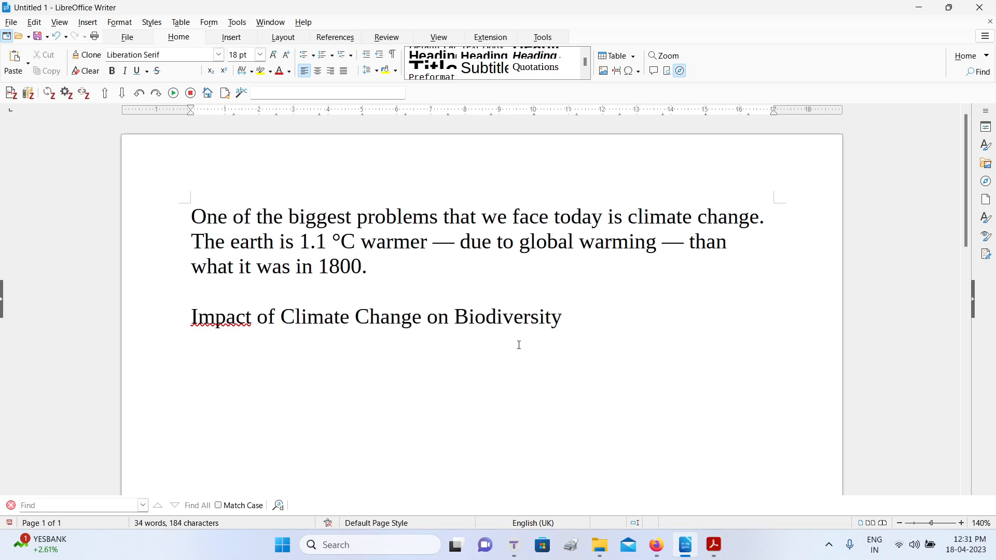
Step: Replace the line "Impact of Climate Change on Biodiversity" with a lock emoji from the :lock: code and "Tips on Computer Security"
{"action": "left_click_drag", "start_coordinate": [562, 319], "coordinate": [176, 313]}
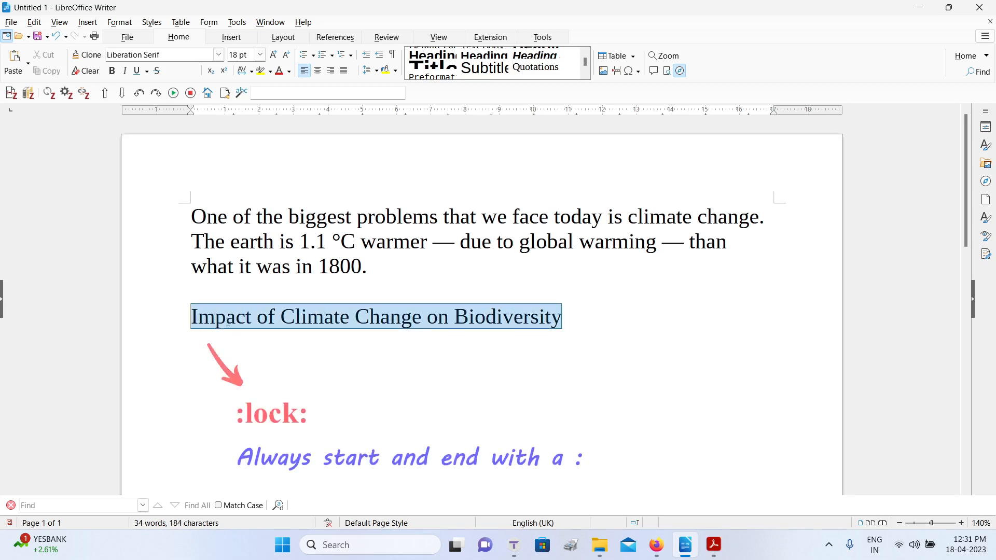
{"action": "type", "text": ":lock: Tips on Computer Security"}
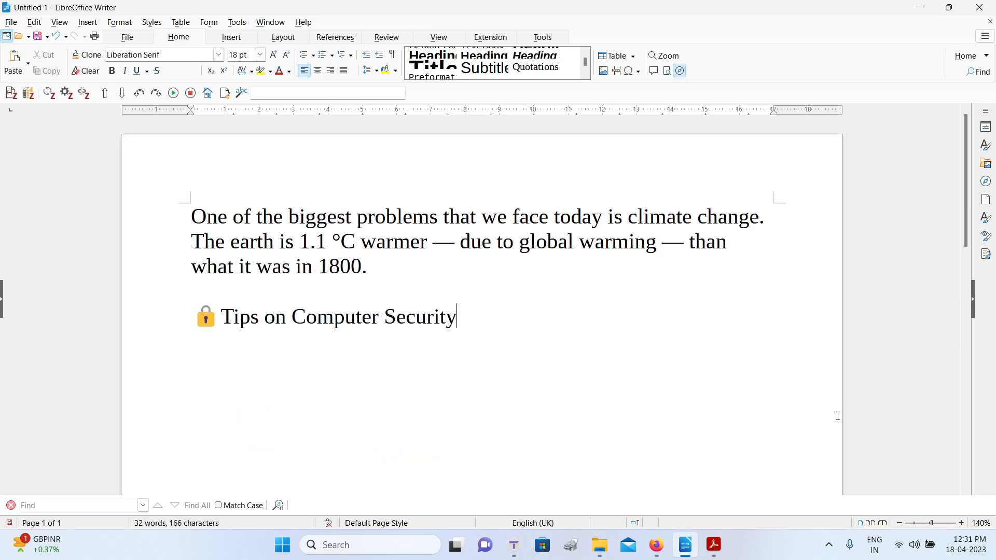
Step: Delete the lock emoji and the line "Tips on Computer Security" below the paragraph
{"action": "key", "text": "BackSpace"}
{"action": "key", "text": "BackSpace"}
{"action": "key", "text": "BackSpace"}
{"action": "key", "text": "BackSpace"}
{"action": "key", "text": "BackSpace"}
{"action": "key", "text": "BackSpace"}
{"action": "key", "text": "BackSpace"}
{"action": "key", "text": "BackSpace"}
{"action": "key", "text": "BackSpace"}
{"action": "key", "text": "BackSpace"}
{"action": "key", "text": "BackSpace"}
{"action": "key", "text": "BackSpace"}
{"action": "key", "text": "BackSpace"}
{"action": "key", "text": "BackSpace"}
{"action": "key", "text": "BackSpace"}
{"action": "key", "text": "BackSpace"}
{"action": "key", "text": "BackSpace"}
{"action": "key", "text": "BackSpace"}
{"action": "key", "text": "BackSpace"}
{"action": "key", "text": "BackSpace"}
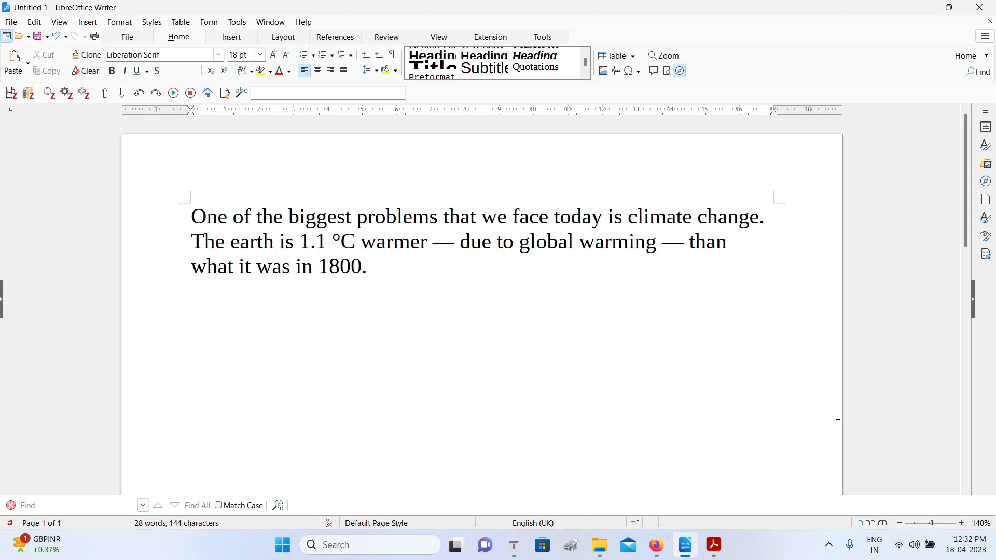
Step: Insert emojis below the paragraph with the :information: and :no entry sign: codes, deleting each one after inserting it
{"action": "type", "text": ":information:"}
{"action": "key", "text": "BackSpace"}
{"action": "type", "text": ":no entry sign:"}
{"action": "key", "text": "BackSpace"}
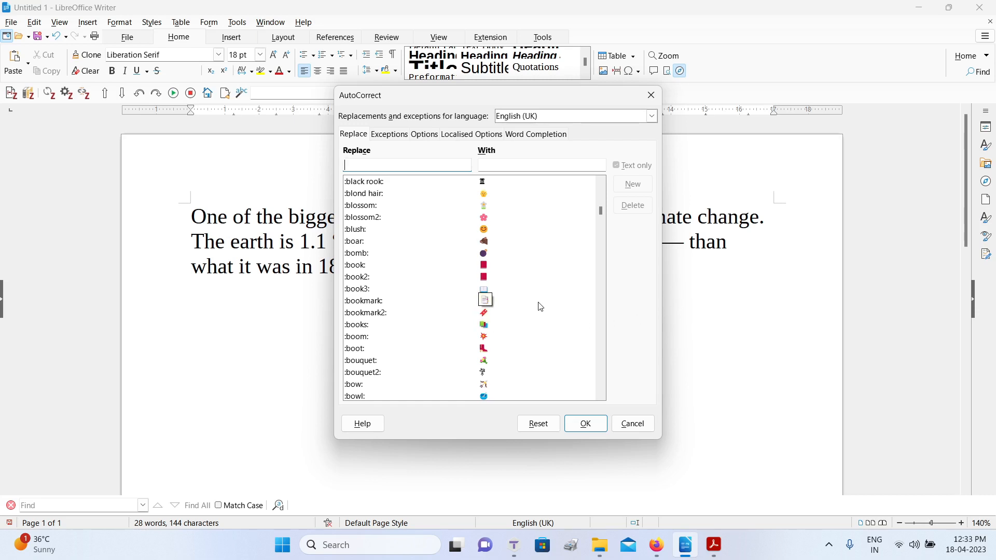
Step: Look through the English (UK) AutoCorrect replacement list for superscript, comparison, fraction and clock codes
{"action": "scroll", "coordinate": [541, 304], "scroll_direction": "up", "scroll_amount": 20}
{"action": "scroll", "coordinate": [544, 299], "scroll_direction": "up", "scroll_amount": 10}
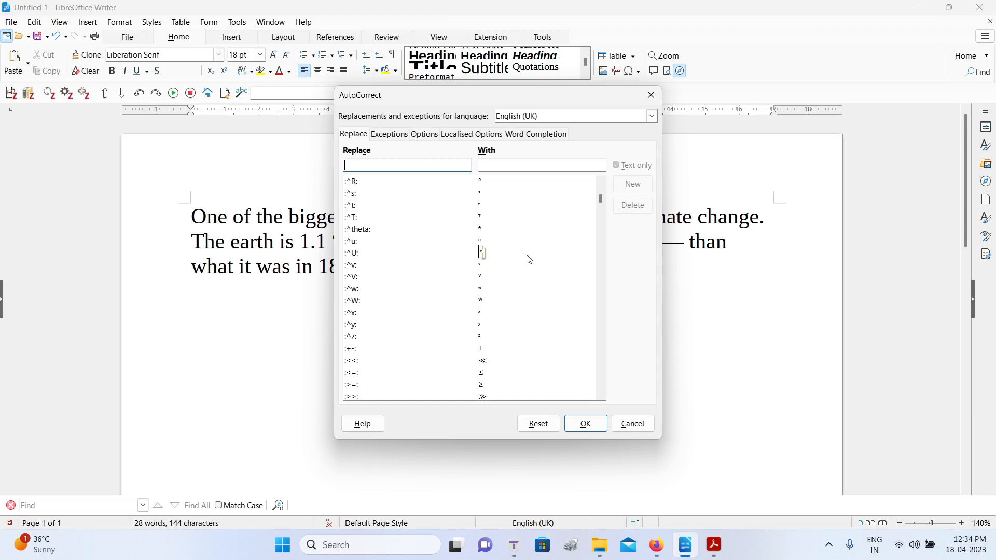
{"action": "scroll", "coordinate": [543, 192], "scroll_direction": "down", "scroll_amount": 5}
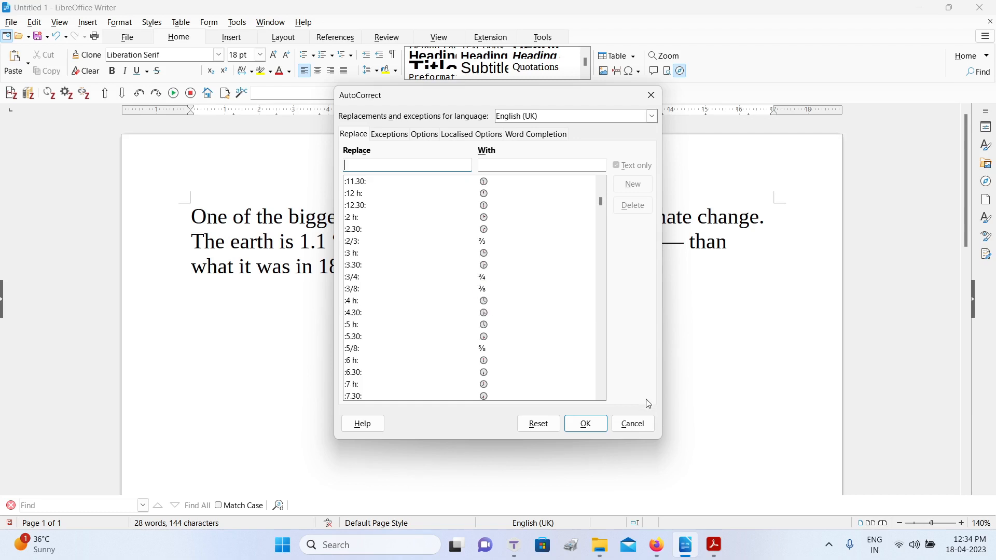
Step: Review the first rows of the replace-with list PDF in Acrobat Reader, return to Writer and close the AutoCorrect dialog
{"action": "mouse_move", "coordinate": [712, 547]}
{"action": "left_click", "coordinate": [716, 545]}
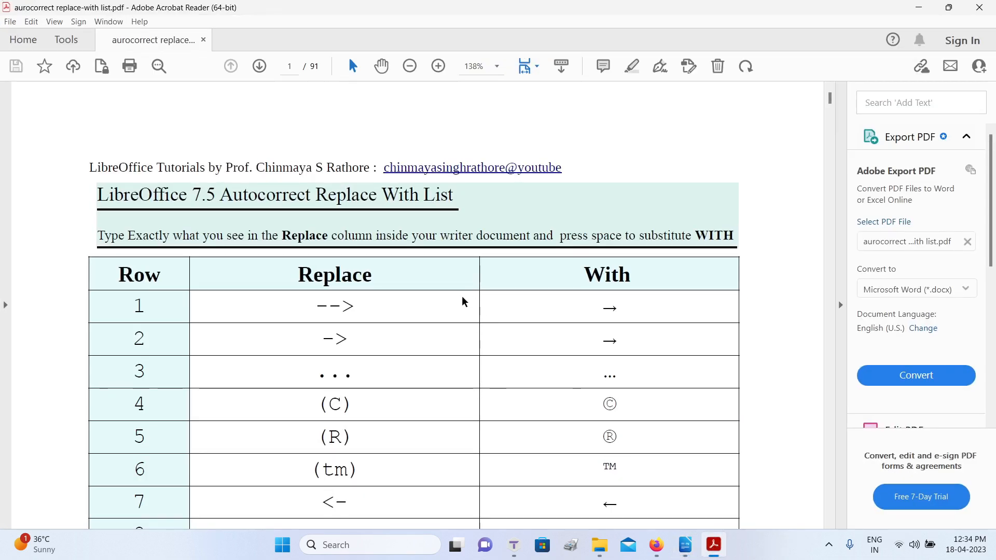
{"action": "scroll", "coordinate": [392, 316], "scroll_direction": "down", "scroll_amount": 3}
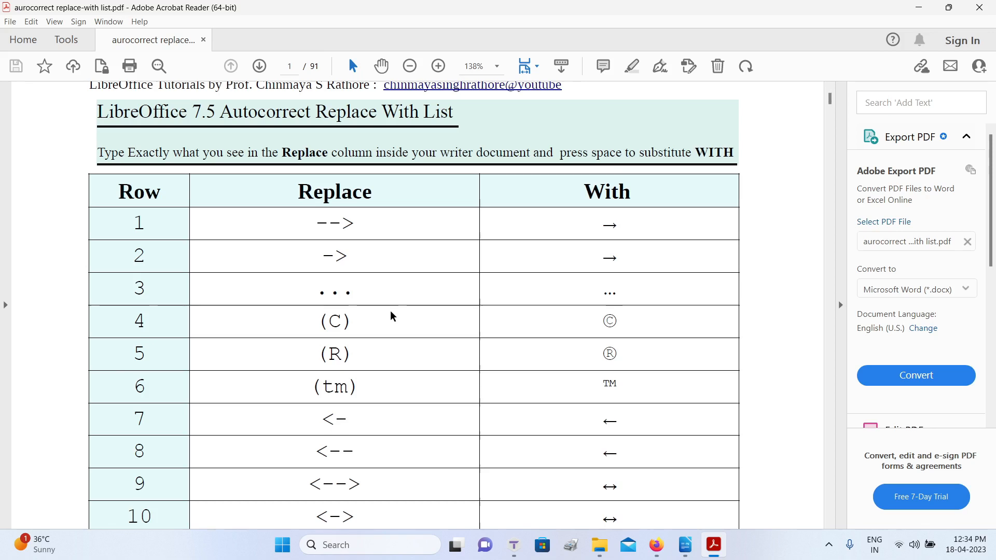
{"action": "scroll", "coordinate": [393, 316], "scroll_direction": "down", "scroll_amount": 3}
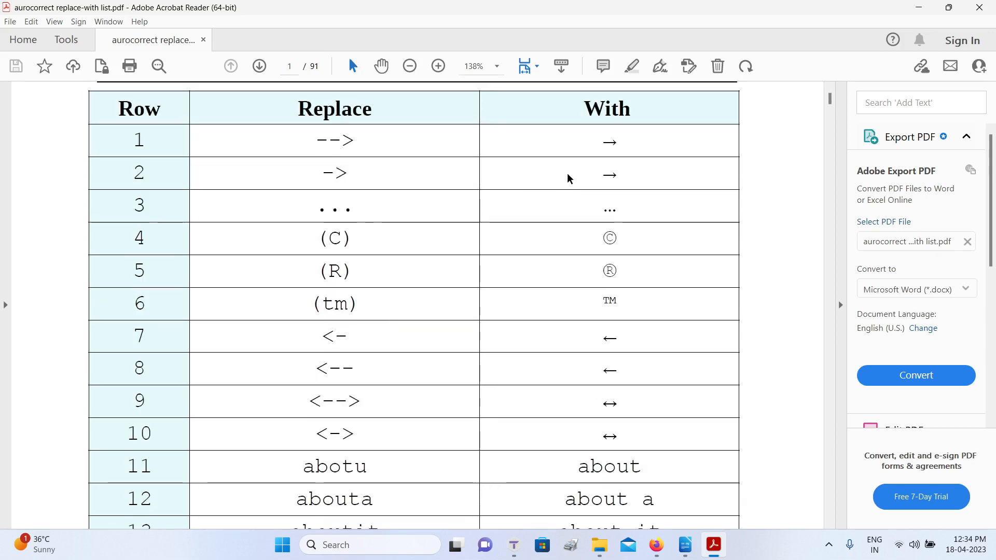
{"action": "key", "text": "alt+Tab"}
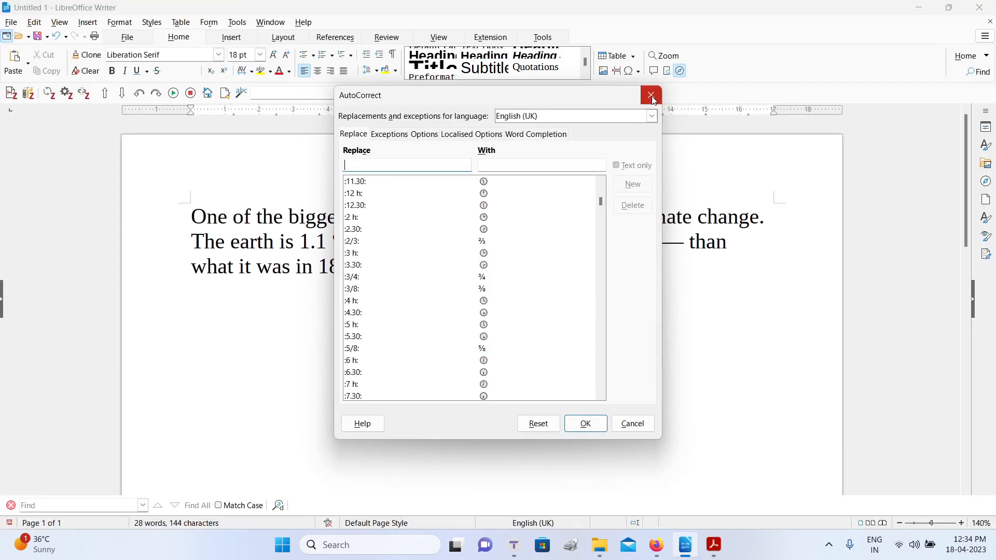
{"action": "left_click", "coordinate": [651, 96]}
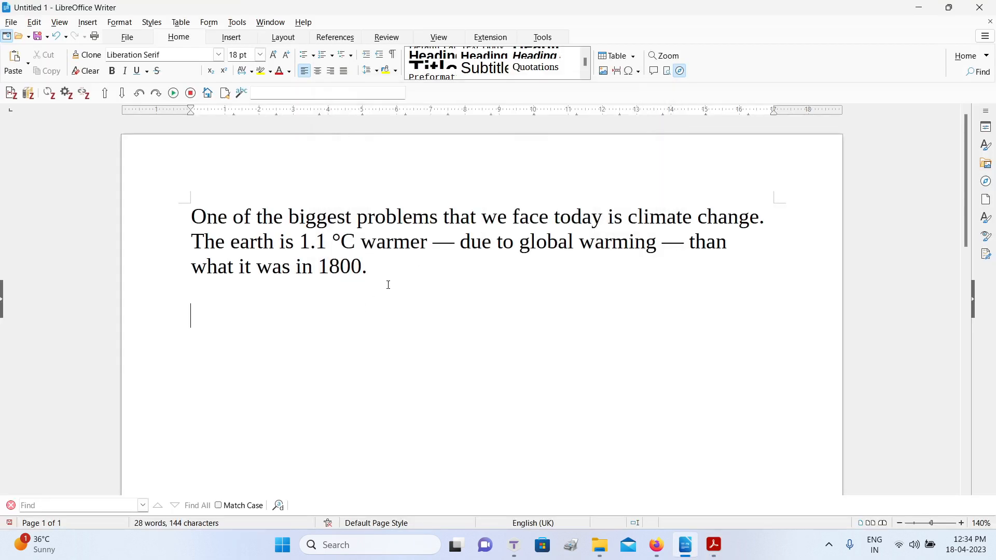
Step: Enter "A -->" below the paragraph to produce an arrow, and delete it
{"action": "type", "text": "A -->"}
{"action": "key", "text": "BackSpace"}
{"action": "key", "text": "BackSpace"}
{"action": "key", "text": "BackSpace"}
Step: Switch to the replace-with list PDF in Acrobat Reader and examine the arrow codes and the misspelling corrections on pages 1 to 4
{"action": "left_click", "coordinate": [713, 544]}
{"action": "scroll", "coordinate": [628, 210], "scroll_direction": "down", "scroll_amount": 10}
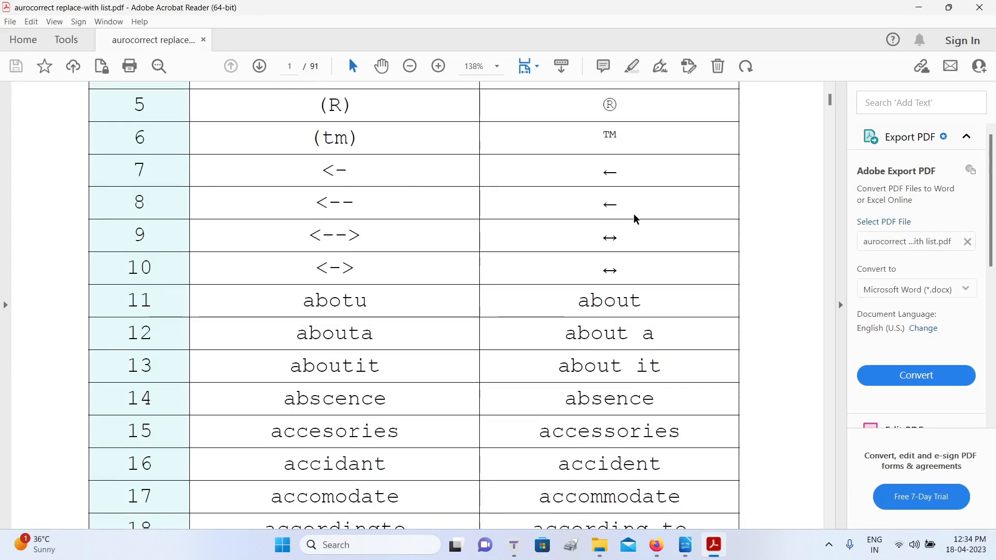
{"action": "scroll", "coordinate": [641, 216], "scroll_direction": "down", "scroll_amount": 3}
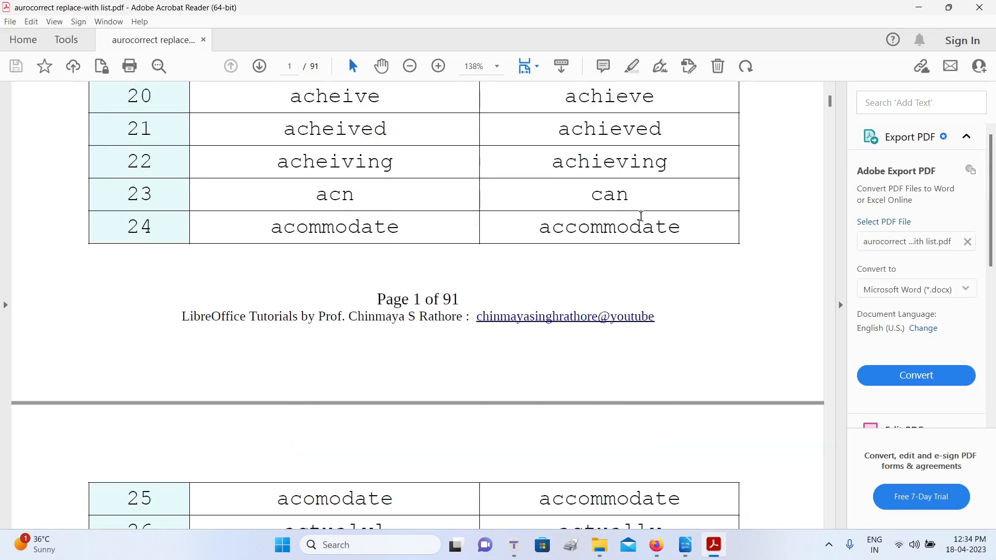
{"action": "left_click_drag", "start_coordinate": [470, 299], "coordinate": [402, 301]}
{"action": "scroll", "coordinate": [538, 282], "scroll_direction": "up", "scroll_amount": 6}
{"action": "scroll", "coordinate": [544, 280], "scroll_direction": "down", "scroll_amount": 9}
{"action": "scroll", "coordinate": [542, 280], "scroll_direction": "down", "scroll_amount": 15}
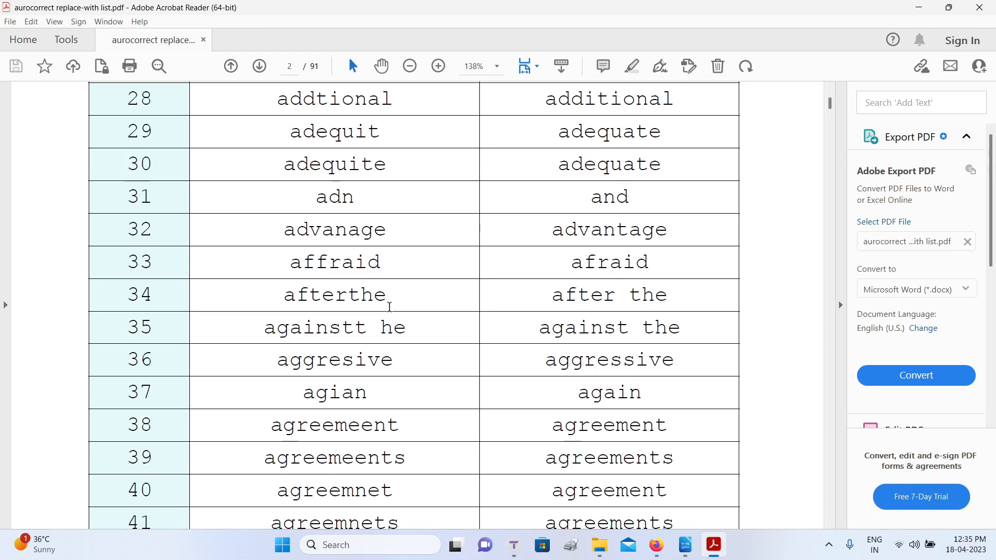
{"action": "scroll", "coordinate": [667, 311], "scroll_direction": "down", "scroll_amount": 13}
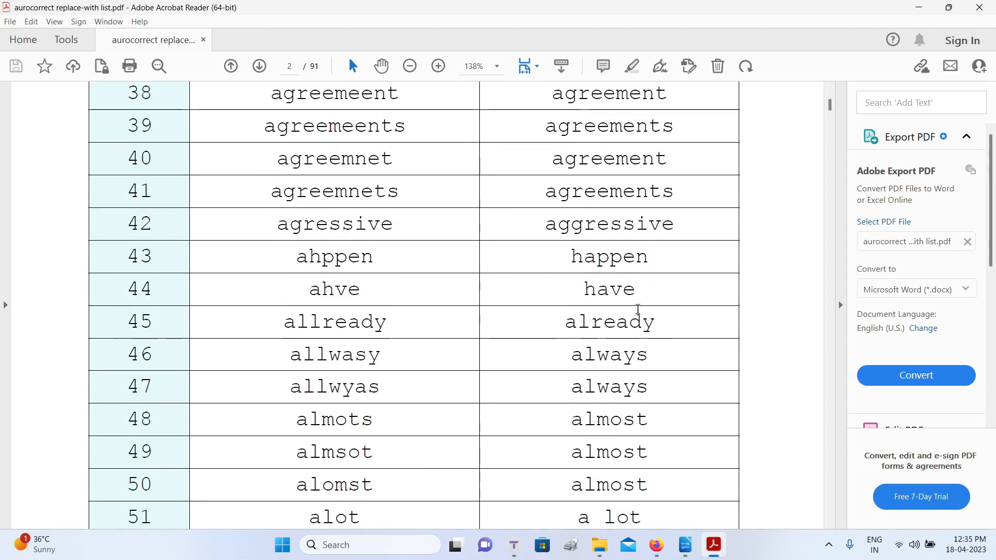
{"action": "scroll", "coordinate": [637, 308], "scroll_direction": "down", "scroll_amount": 20}
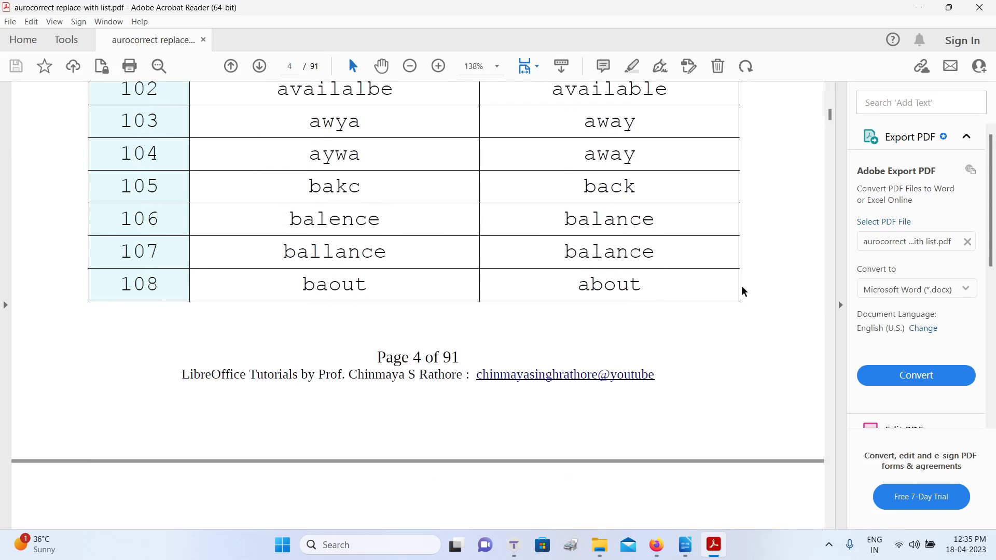
Step: Go to page 38 of the PDF, highlight the :_phi: code, and examine the subscript and emoji codes on the following pages
{"action": "left_click_drag", "start_coordinate": [827, 120], "coordinate": [837, 274]}
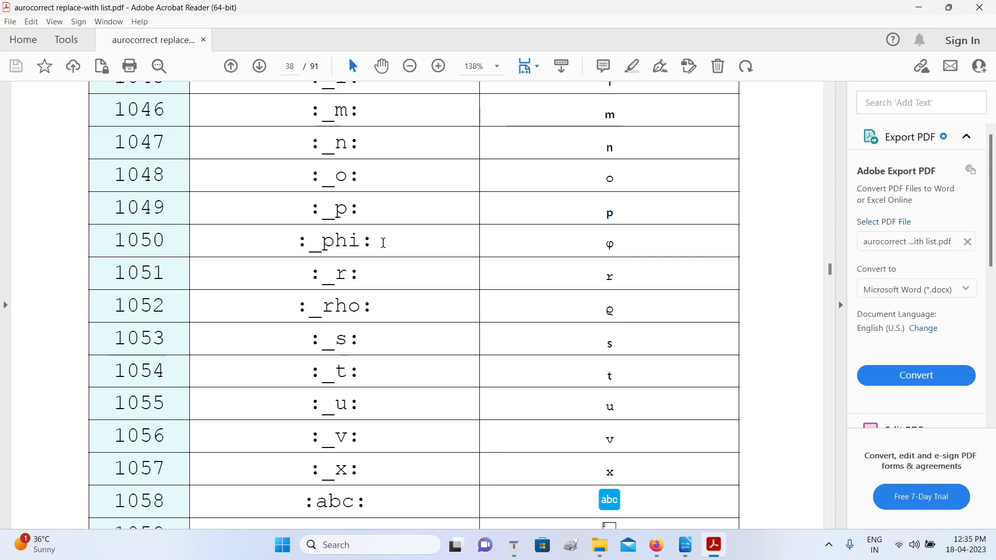
{"action": "left_click_drag", "start_coordinate": [381, 243], "coordinate": [294, 244]}
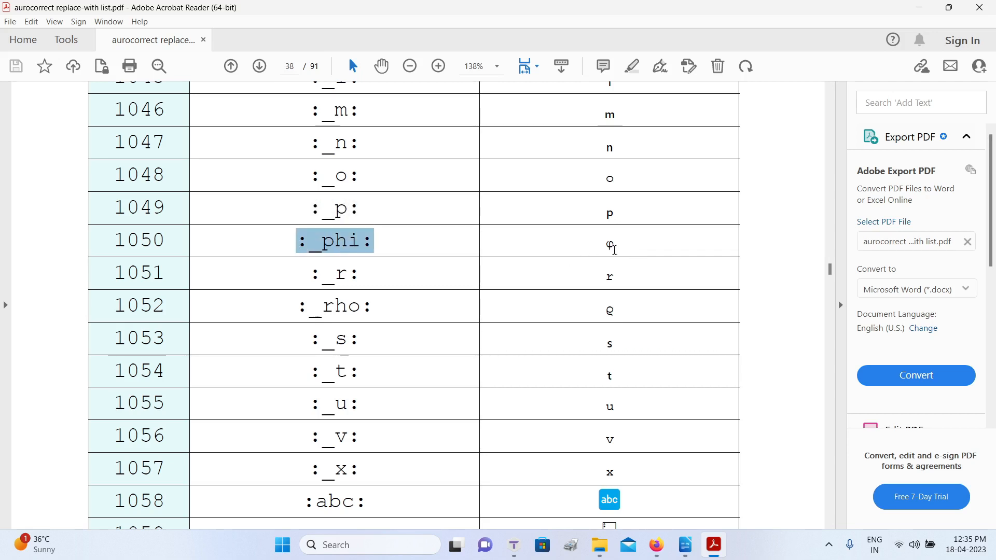
{"action": "scroll", "coordinate": [597, 266], "scroll_direction": "down", "scroll_amount": 3}
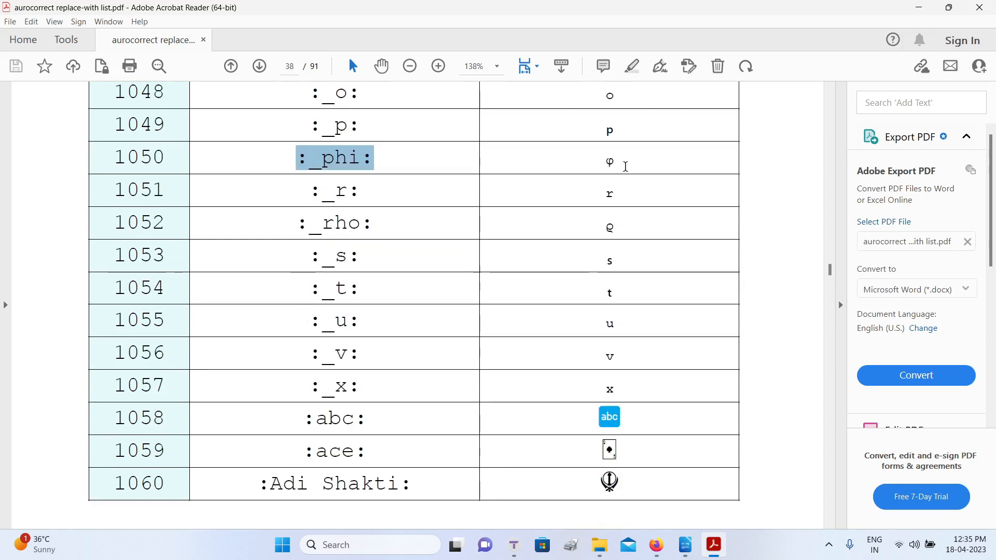
{"action": "scroll", "coordinate": [652, 187], "scroll_direction": "down", "scroll_amount": 20}
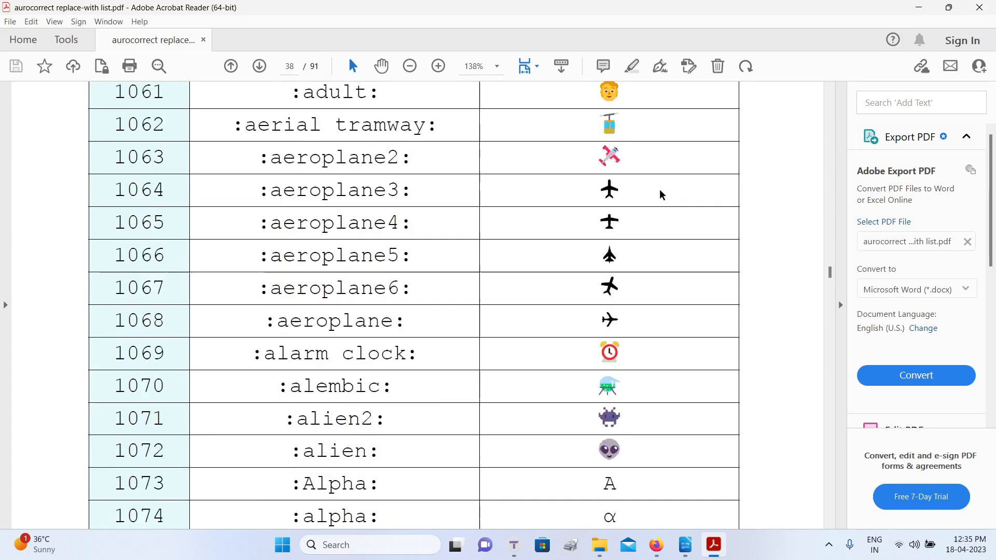
{"action": "scroll", "coordinate": [676, 204], "scroll_direction": "down", "scroll_amount": 20}
{"action": "scroll", "coordinate": [679, 207], "scroll_direction": "up", "scroll_amount": 20}
{"action": "scroll", "coordinate": [676, 208], "scroll_direction": "up", "scroll_amount": 11}
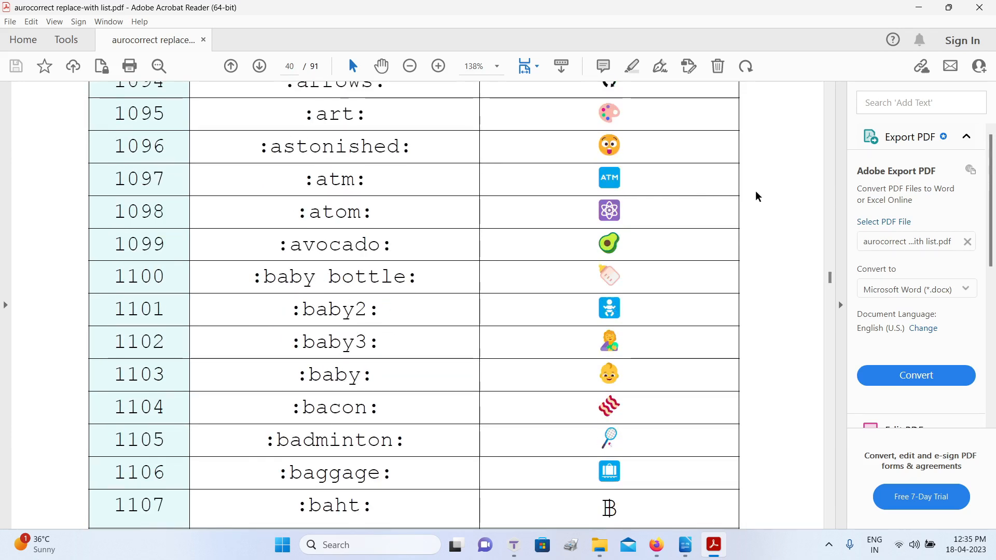
Step: Search the PDF for "unlock" and examine the :unlock: entry
{"action": "key", "text": "ctrl+f"}
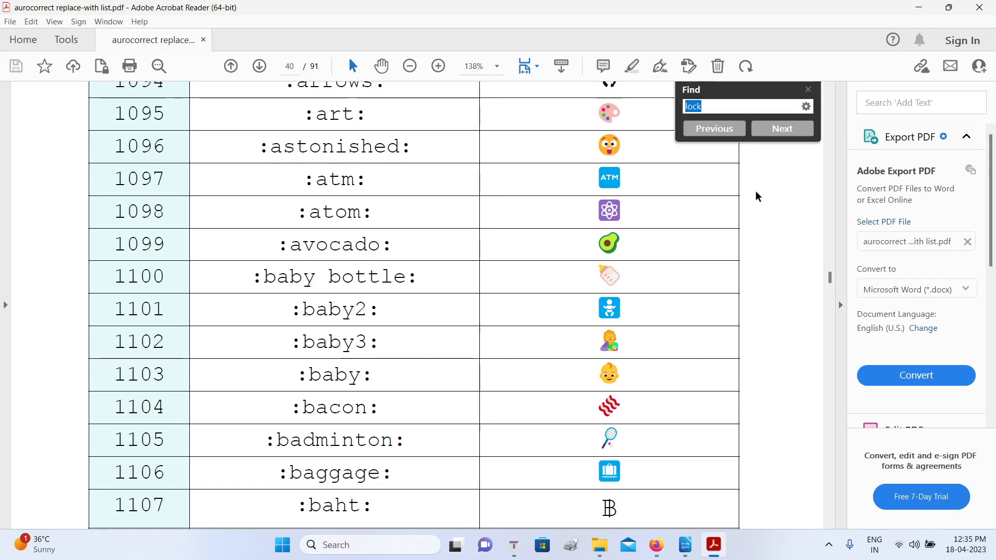
{"action": "left_click", "coordinate": [726, 109]}
{"action": "double_click", "coordinate": [723, 109]}
{"action": "left_click", "coordinate": [716, 108]}
{"action": "left_click_drag", "start_coordinate": [717, 108], "coordinate": [679, 105]}
{"action": "key", "text": "BackSpace"}
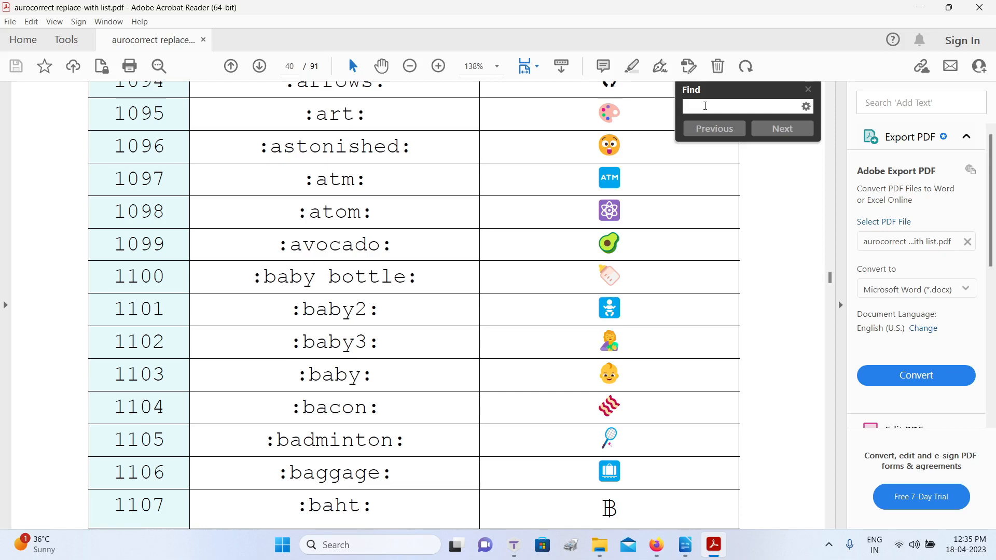
{"action": "type", "text": "unlock"}
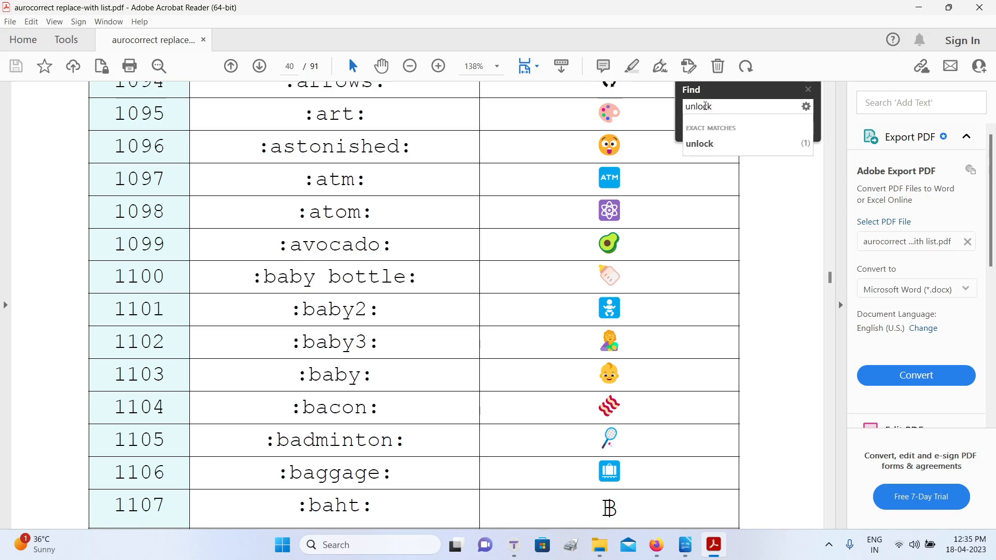
{"action": "left_click", "coordinate": [703, 149]}
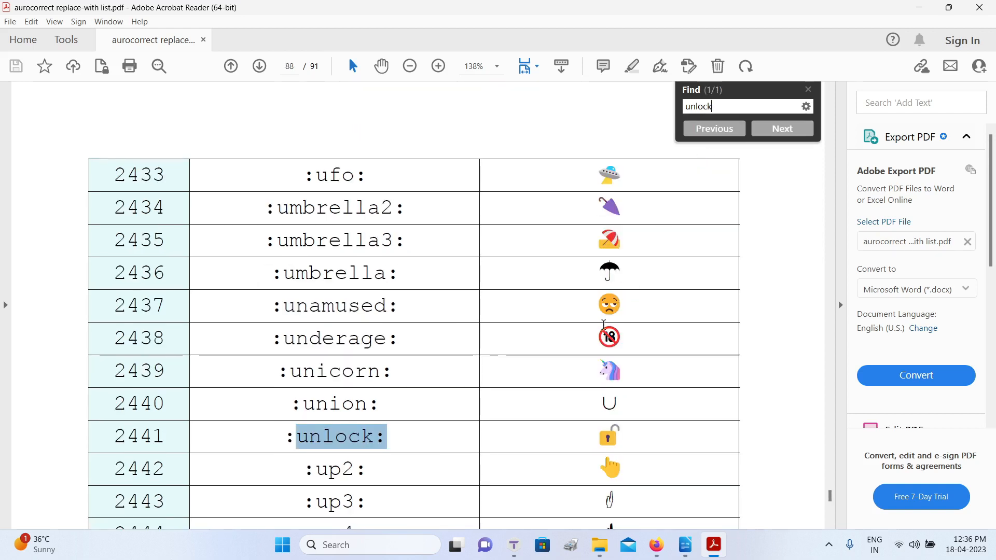
{"action": "left_click_drag", "start_coordinate": [281, 441], "coordinate": [287, 443]}
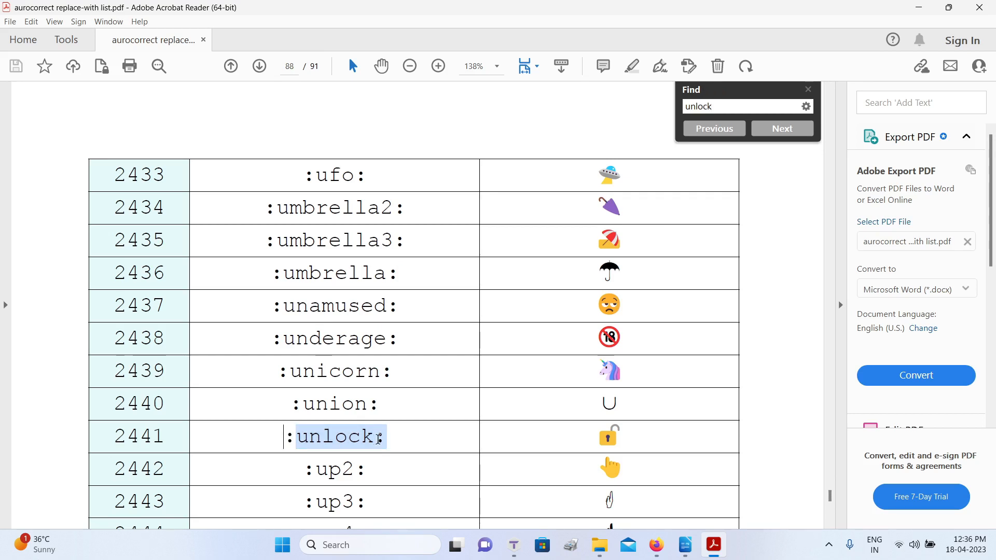
Step: Search the PDF for "computer" and examine the :computer: entry and the emoji codes that follow it
{"action": "left_click_drag", "start_coordinate": [723, 108], "coordinate": [670, 103]}
{"action": "type", "text": "computer"}
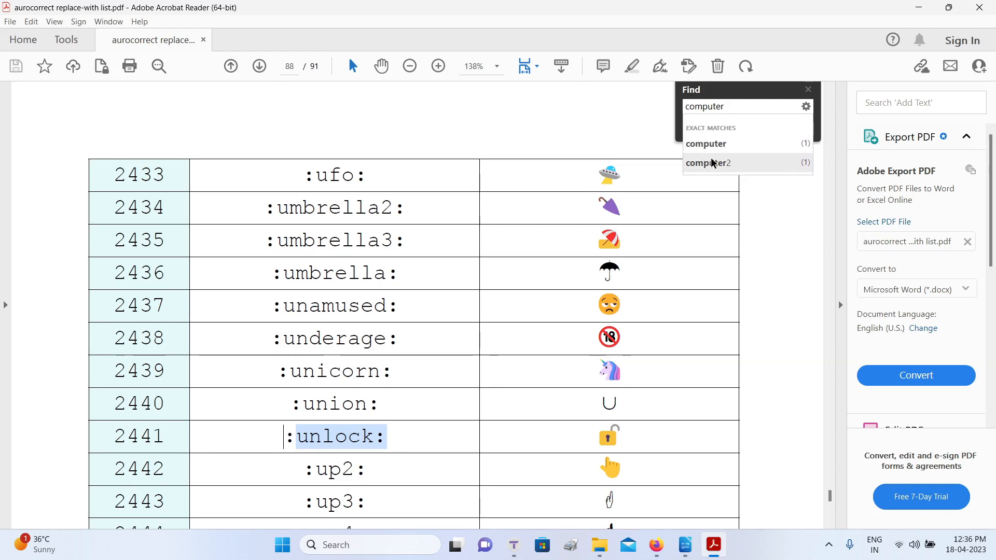
{"action": "left_click", "coordinate": [716, 148]}
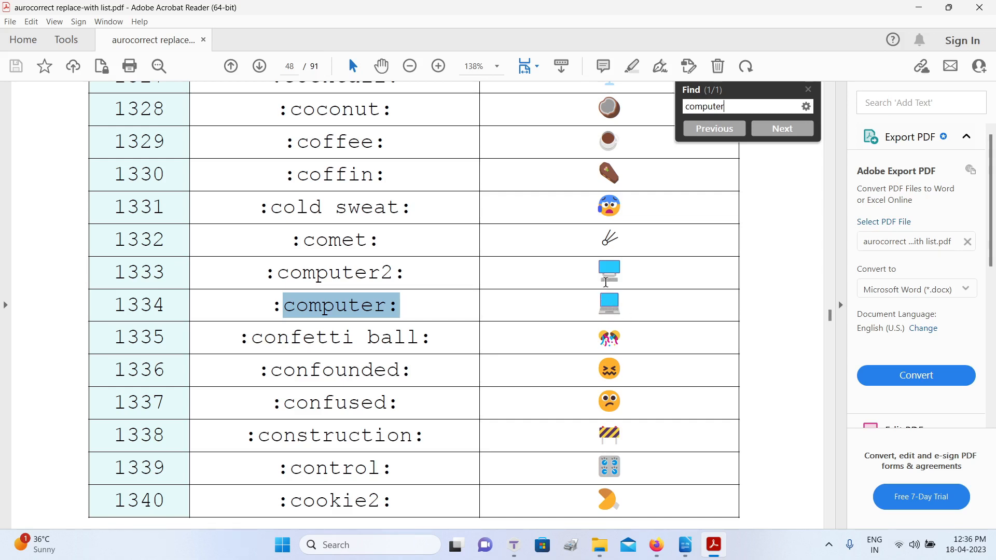
{"action": "scroll", "coordinate": [615, 273], "scroll_direction": "down", "scroll_amount": 2}
{"action": "scroll", "coordinate": [615, 273], "scroll_direction": "down", "scroll_amount": 15}
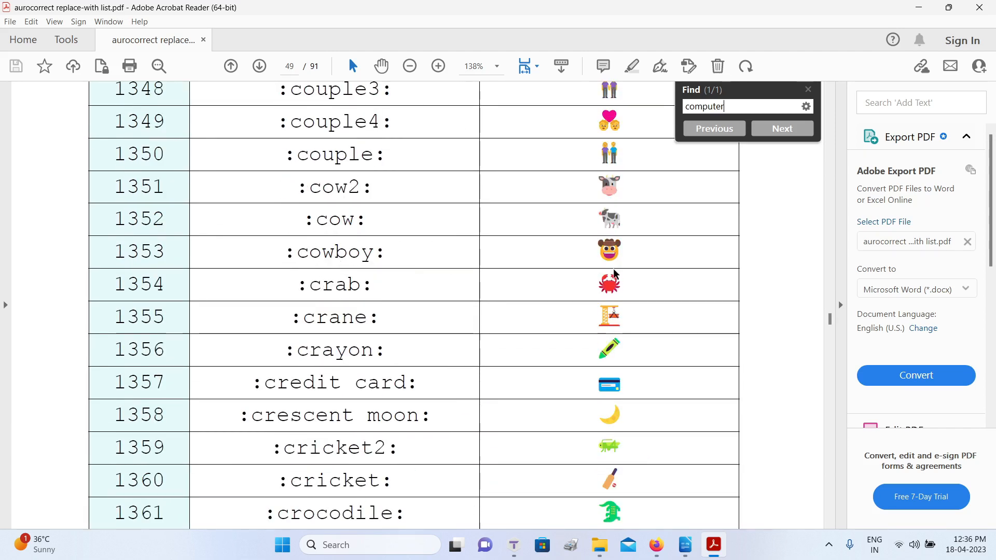
{"action": "scroll", "coordinate": [615, 273], "scroll_direction": "down", "scroll_amount": 5}
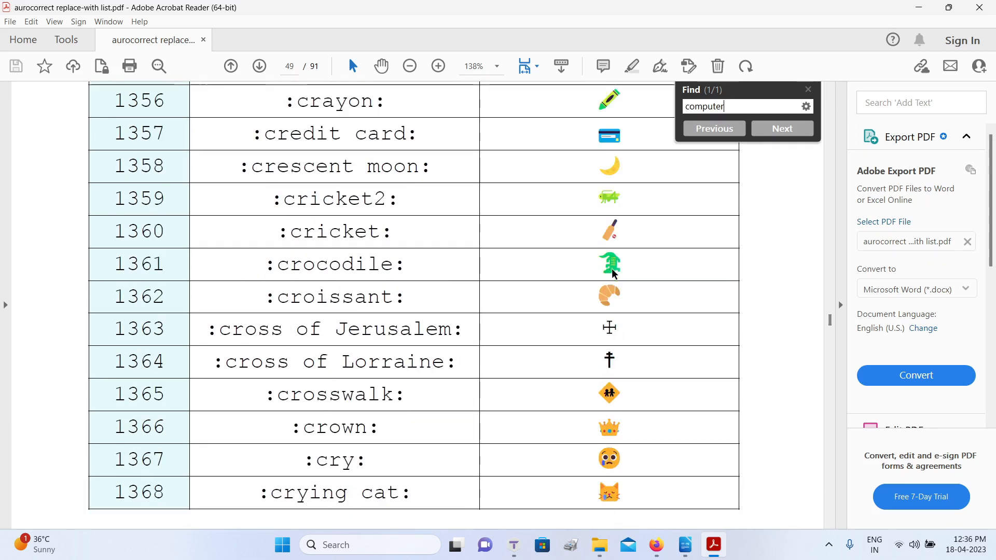
{"action": "scroll", "coordinate": [615, 273], "scroll_direction": "down", "scroll_amount": 4}
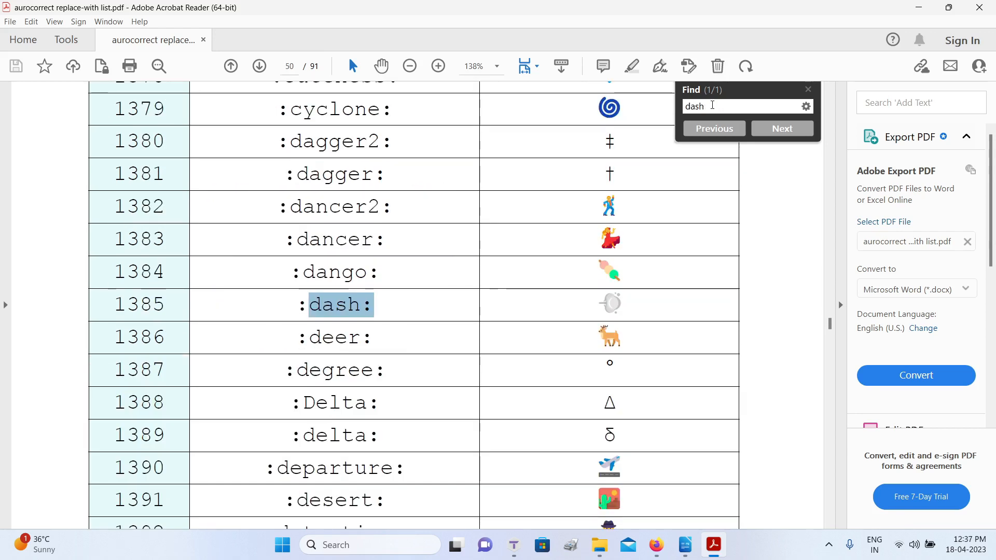
{"action": "left_click_drag", "start_coordinate": [706, 106], "coordinate": [667, 105]}
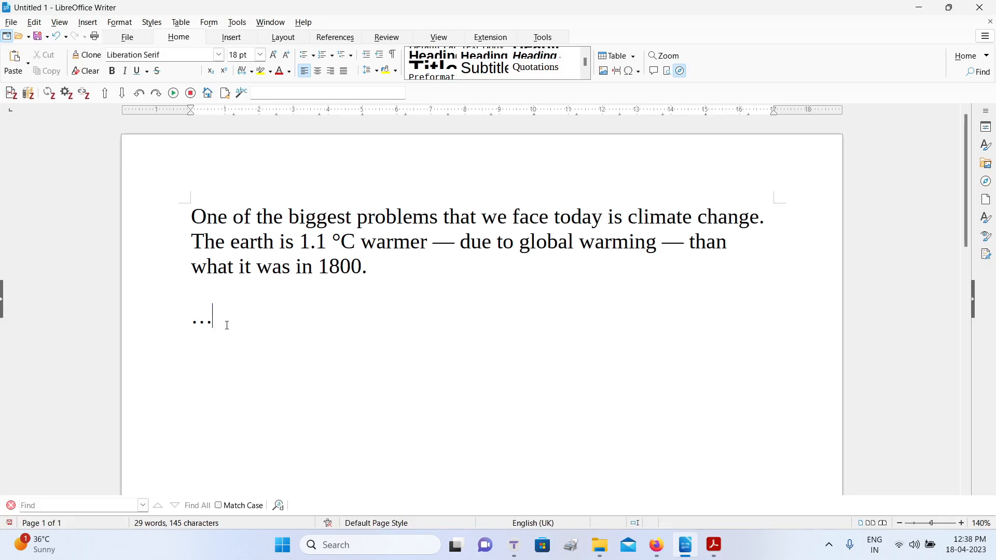
Step: Delete the ellipsis character below the paragraph in the Writer document
{"action": "left_click_drag", "start_coordinate": [227, 325], "coordinate": [178, 318]}
{"action": "key", "text": "BackSpace"}
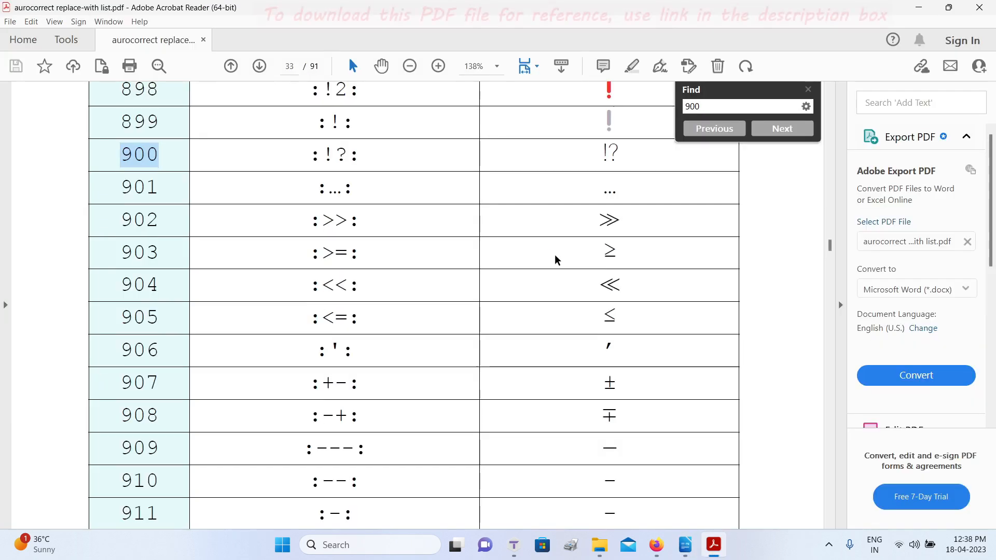
Step: Examine the fraction, punctuation and comparison symbol codes from row 893 onward in the PDF list
{"action": "scroll", "coordinate": [554, 254], "scroll_direction": "up", "scroll_amount": 10}
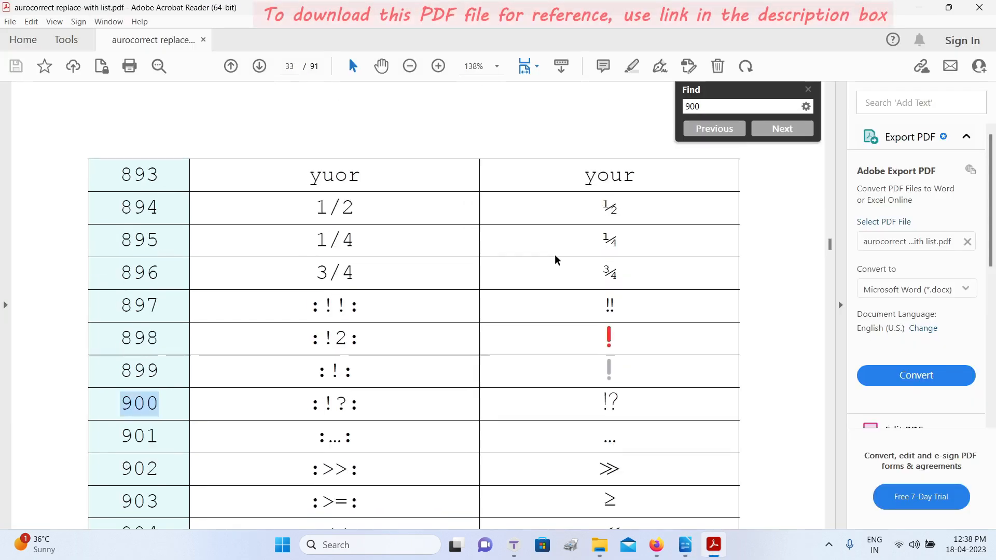
{"action": "scroll", "coordinate": [554, 254], "scroll_direction": "down", "scroll_amount": 8}
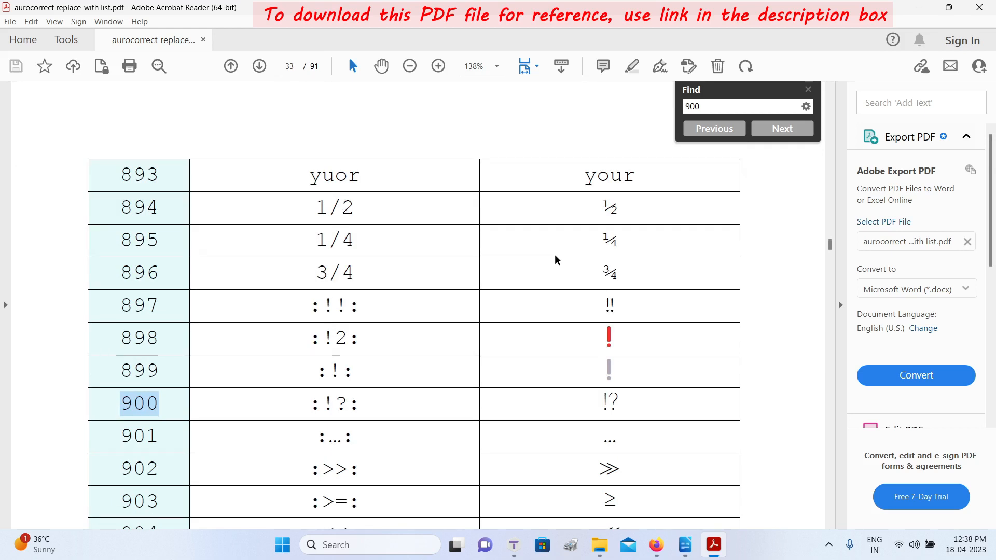
{"action": "scroll", "coordinate": [555, 258], "scroll_direction": "down", "scroll_amount": 3}
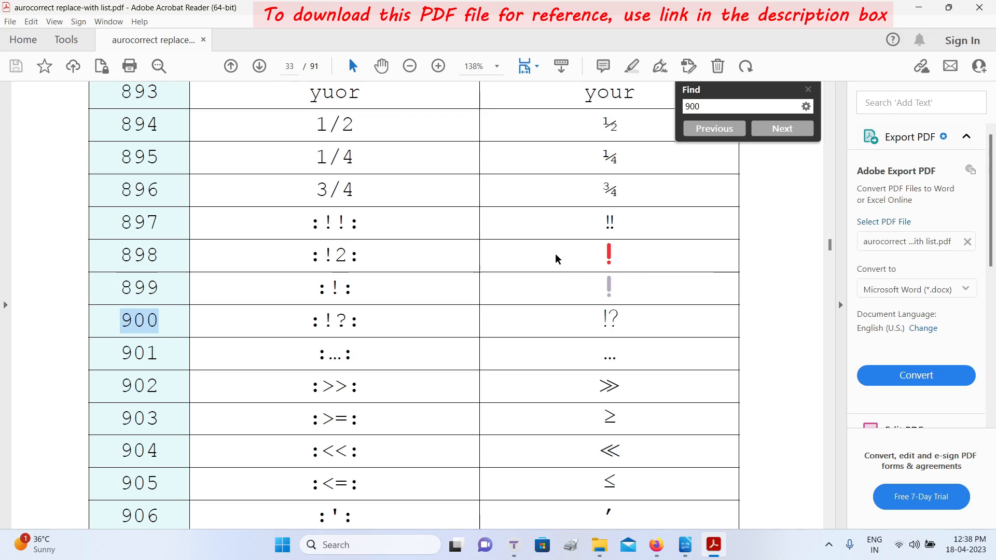
{"action": "scroll", "coordinate": [555, 258], "scroll_direction": "down", "scroll_amount": 8}
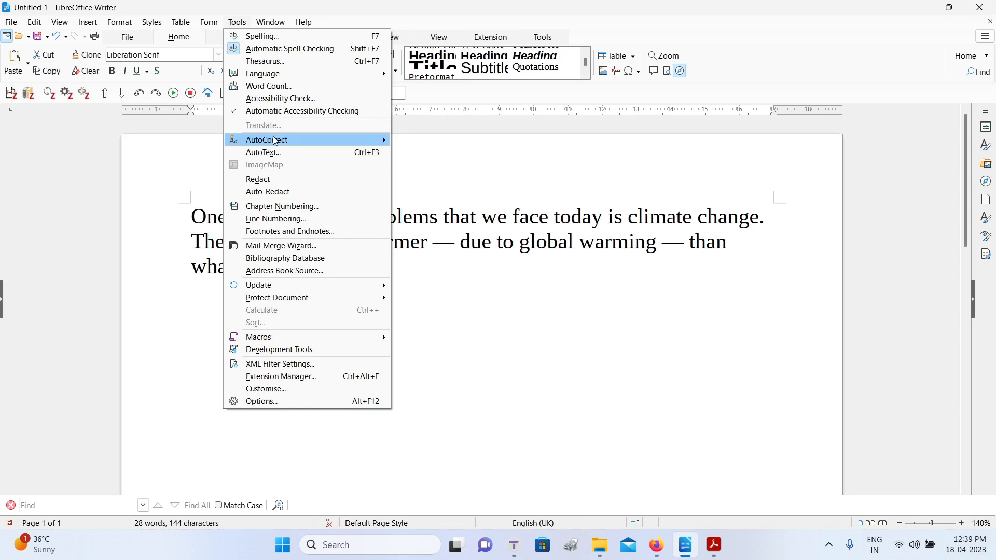
Step: Open the AutoCorrect options and examine the superscript, clock and fraction codes in the English (UK) replacement table
{"action": "mouse_move", "coordinate": [368, 140]}
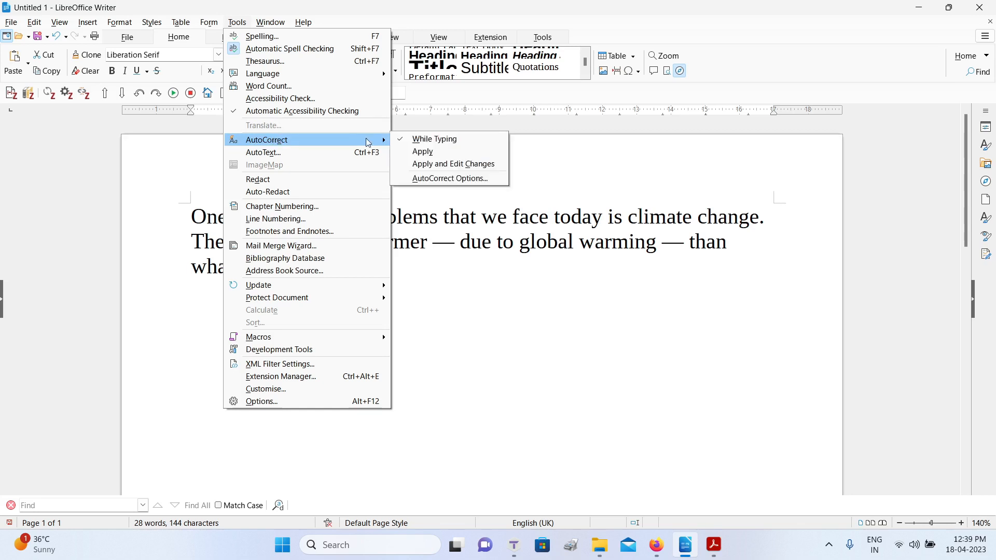
{"action": "left_click", "coordinate": [474, 179]}
{"action": "scroll", "coordinate": [471, 217], "scroll_direction": "down", "scroll_amount": 15}
{"action": "scroll", "coordinate": [471, 228], "scroll_direction": "down", "scroll_amount": 10}
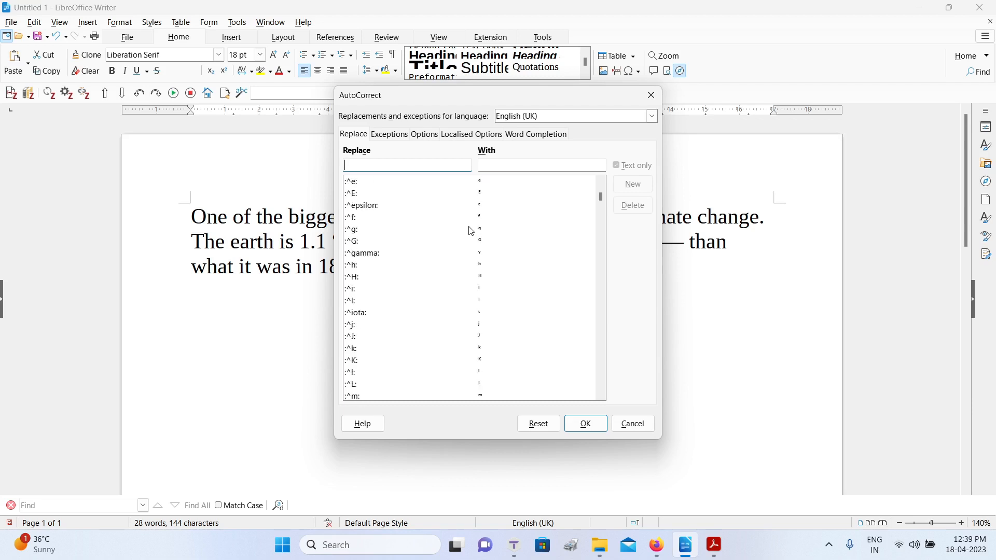
{"action": "scroll", "coordinate": [471, 230], "scroll_direction": "down", "scroll_amount": 5}
{"action": "scroll", "coordinate": [458, 274], "scroll_direction": "down", "scroll_amount": 5}
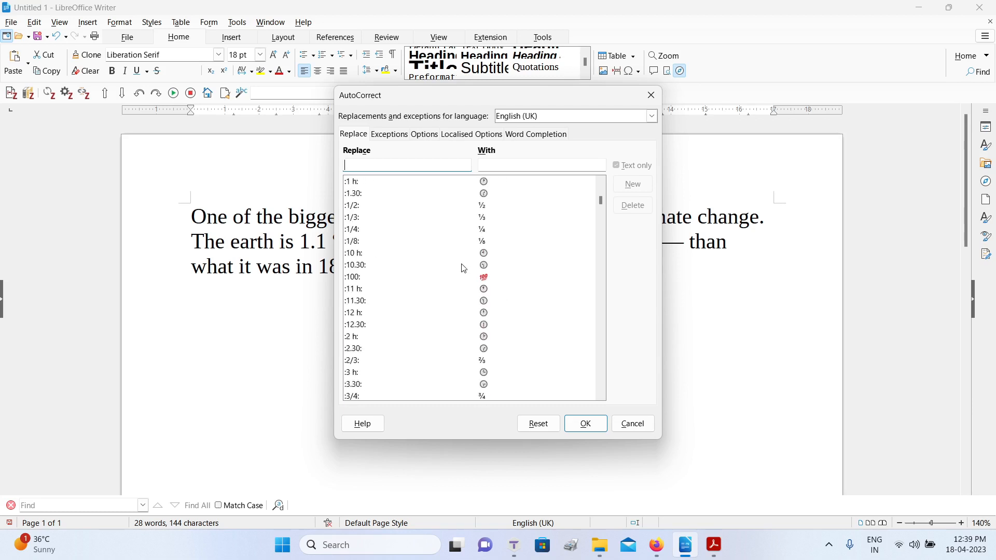
{"action": "scroll", "coordinate": [446, 283], "scroll_direction": "down", "scroll_amount": 3}
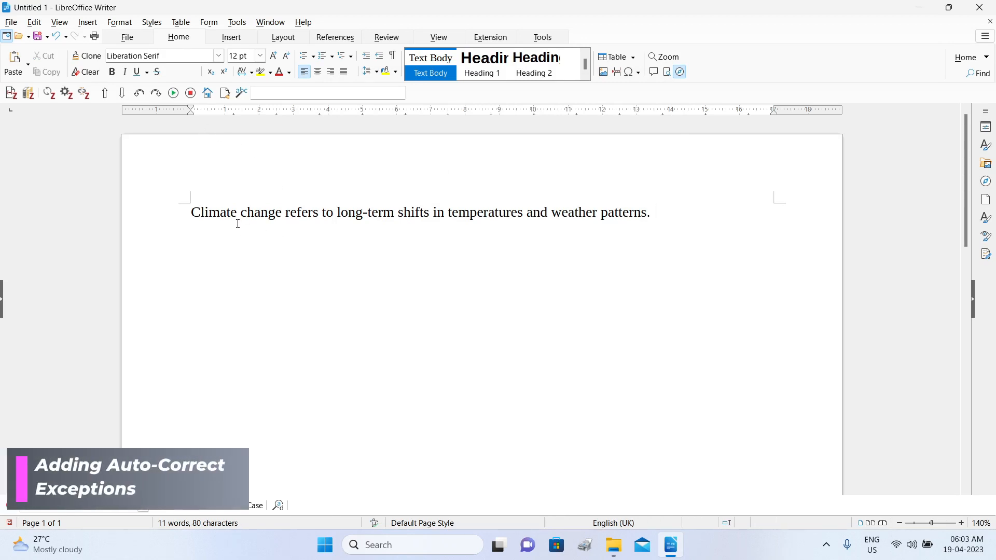
Step: Examine the AutoCorrect exceptions for English (UK), covering both the abbreviations and the words with two initial capitals
{"action": "left_click", "coordinate": [236, 22]}
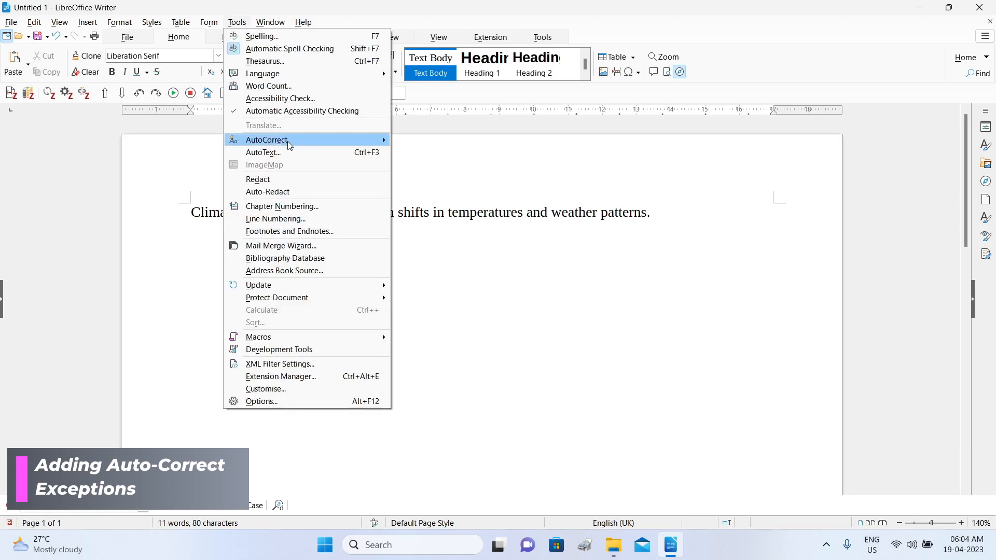
{"action": "mouse_move", "coordinate": [288, 141]}
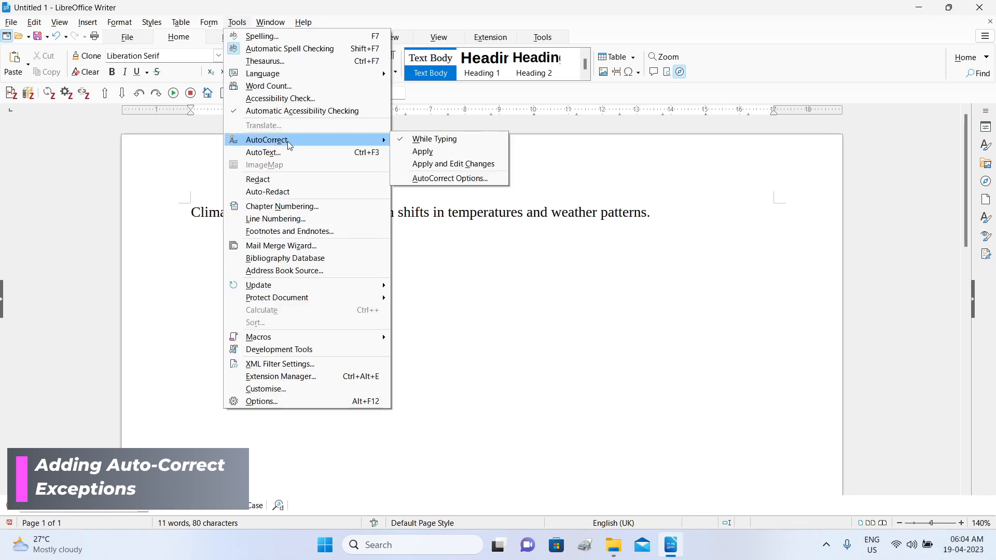
{"action": "left_click", "coordinate": [440, 179]}
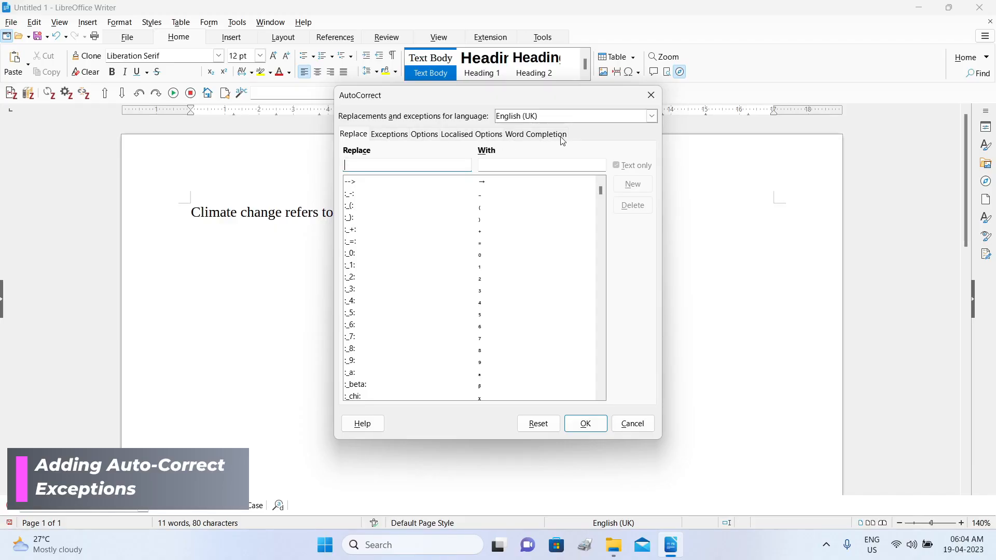
{"action": "left_click", "coordinate": [387, 136]}
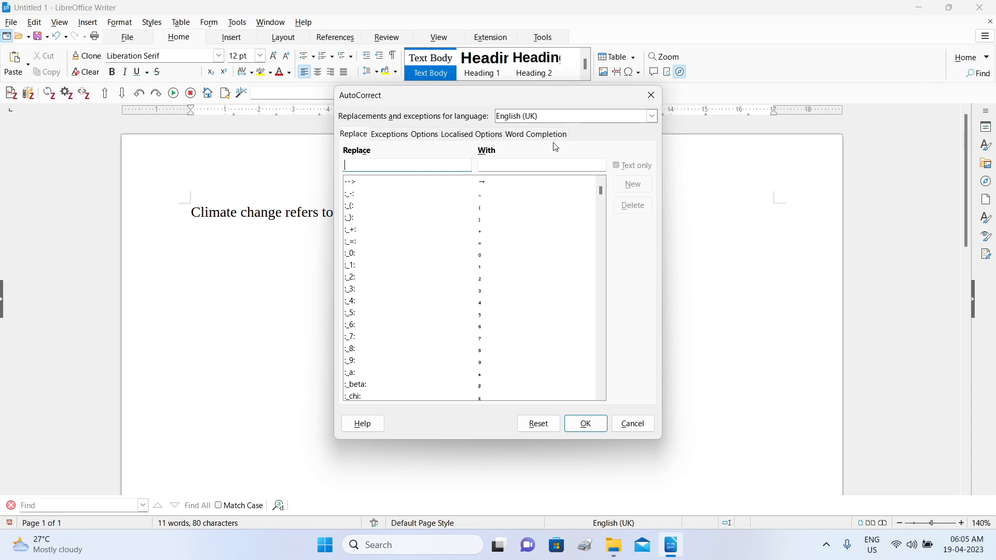
{"action": "left_click", "coordinate": [395, 136]}
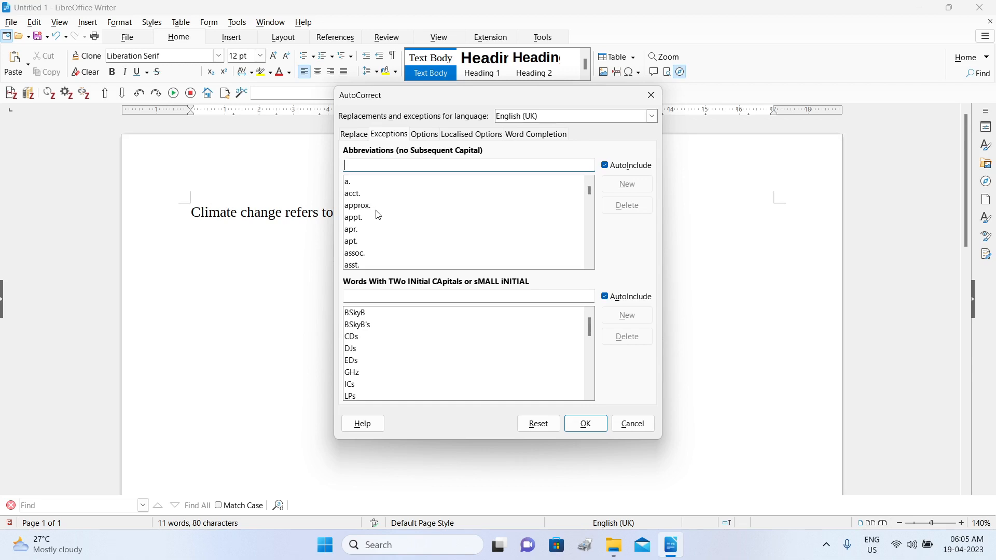
{"action": "scroll", "coordinate": [376, 210], "scroll_direction": "down", "scroll_amount": 5}
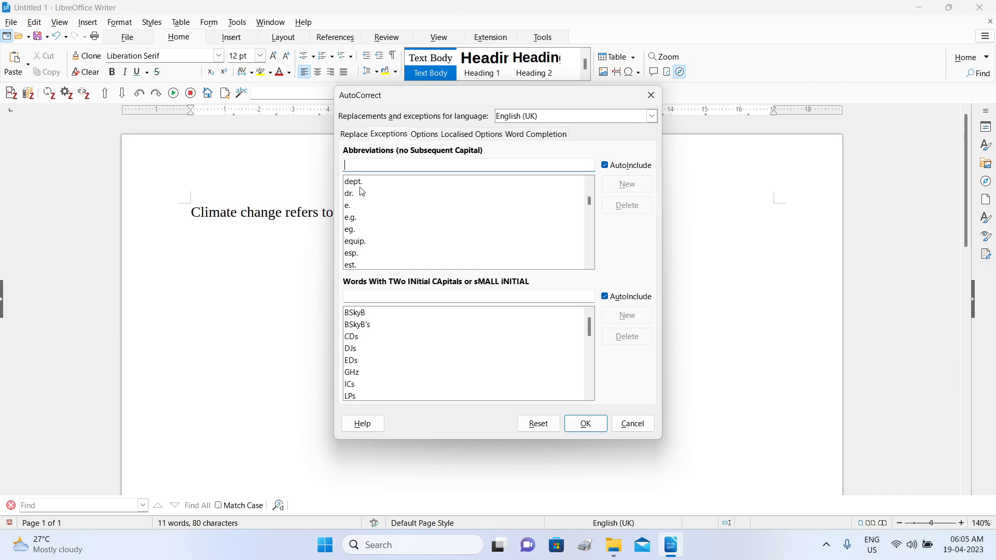
{"action": "scroll", "coordinate": [386, 208], "scroll_direction": "down", "scroll_amount": 3}
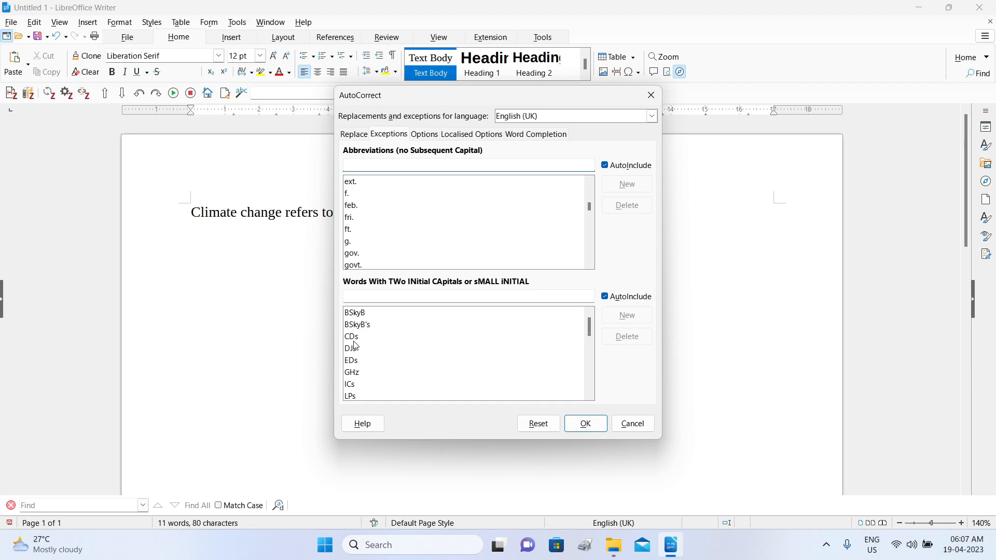
{"action": "left_click", "coordinate": [364, 295]}
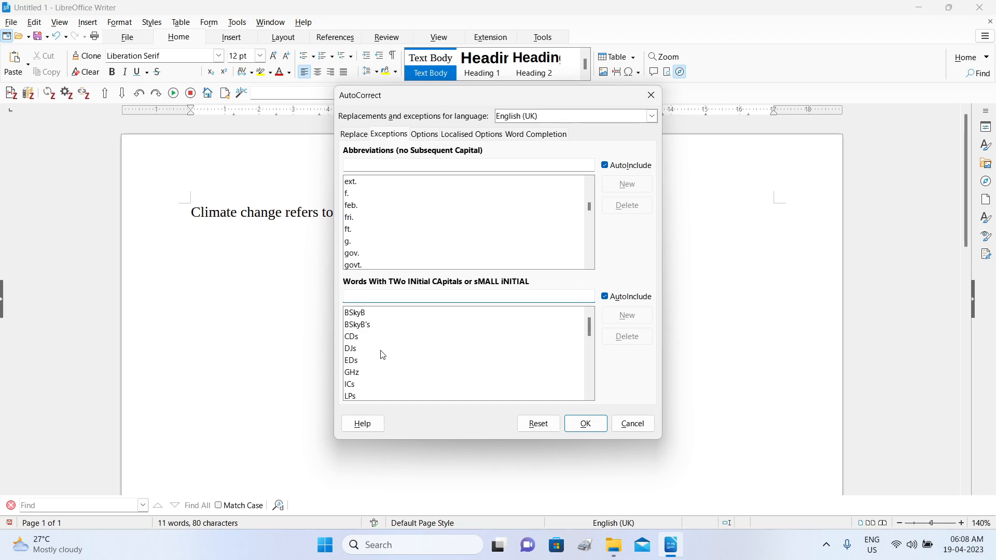
{"action": "left_click", "coordinate": [584, 422]}
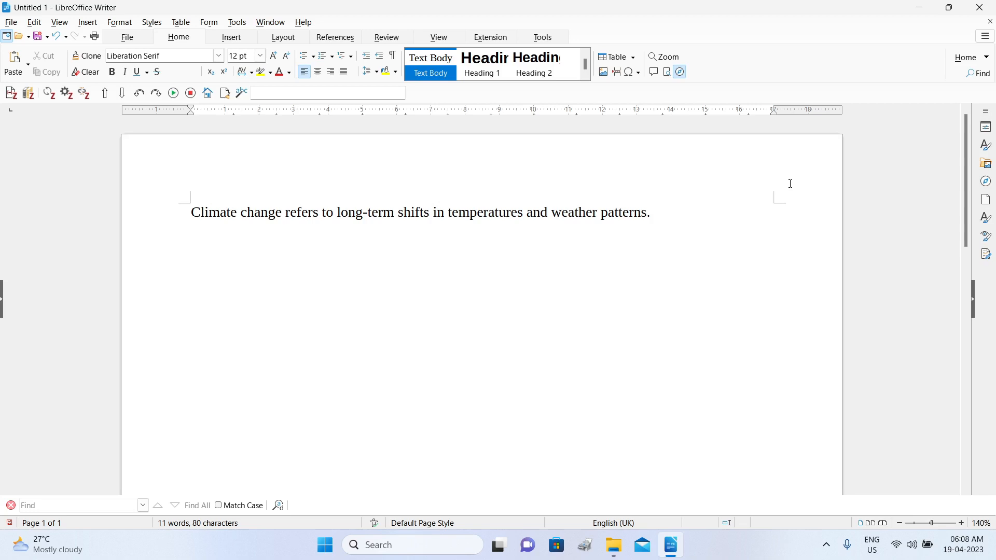
Step: Enter "The length is 25 cm. which" on the line below the paragraph and check the capitalisation after "cm."
{"action": "type", "text": "The length is 25"}
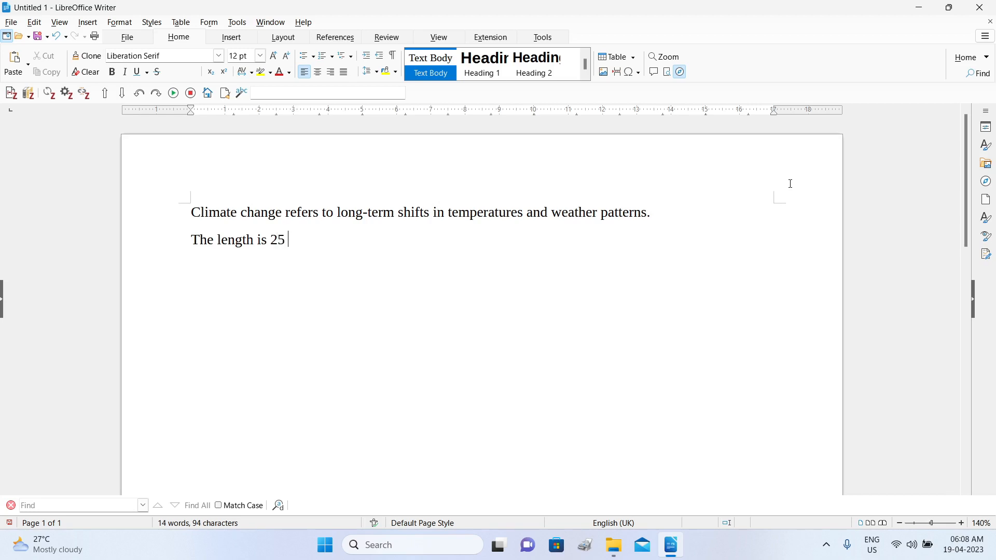
{"action": "type", "text": " cm"}
{"action": "type", "text": ". which"}
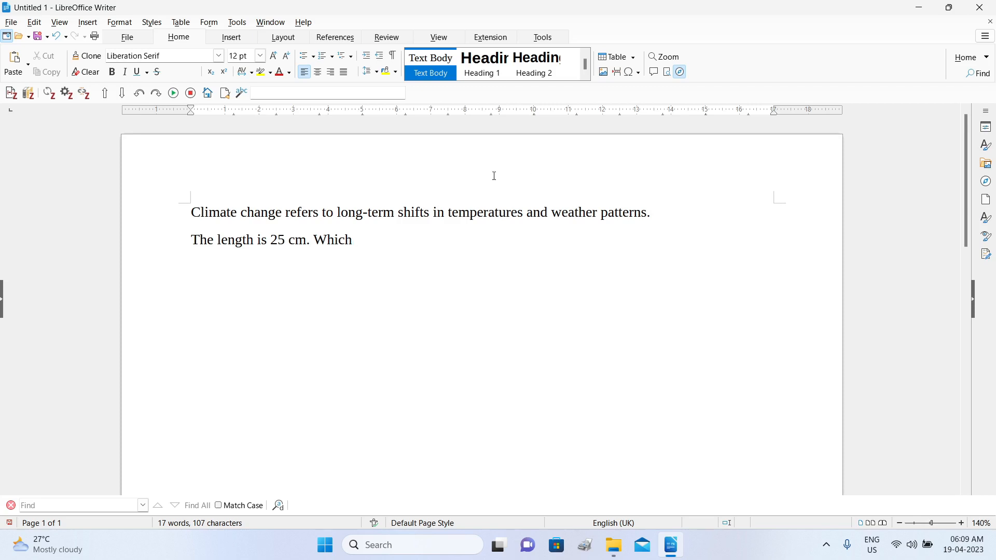
{"action": "left_click_drag", "start_coordinate": [314, 240], "coordinate": [286, 240]}
{"action": "left_click", "coordinate": [290, 241]}
{"action": "left_click", "coordinate": [310, 242]}
{"action": "left_click", "coordinate": [313, 246]}
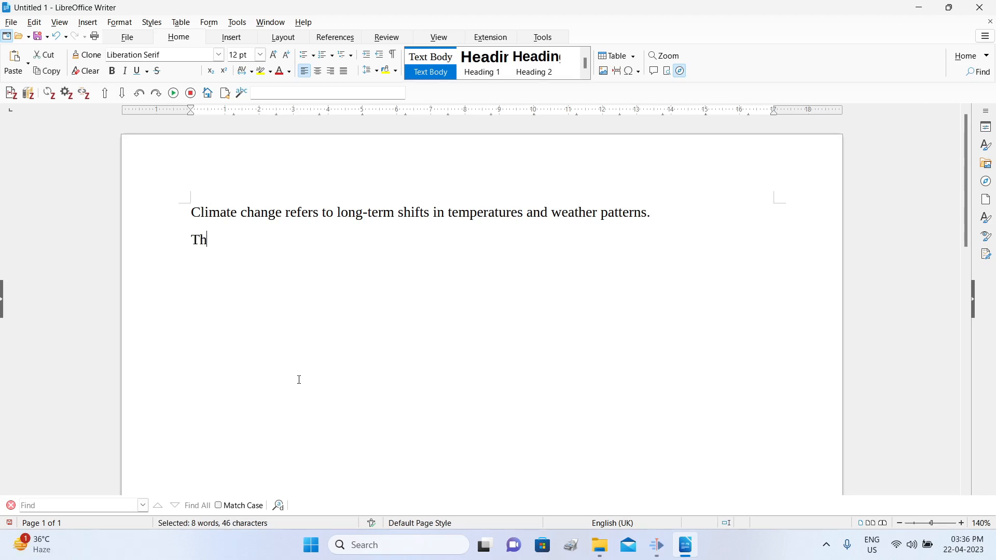
Step: Replace the second line with "This area is not accurate but approx. however" to test a listed abbreviation
{"action": "type", "text": "is area"}
{"action": "type", "text": " is not "}
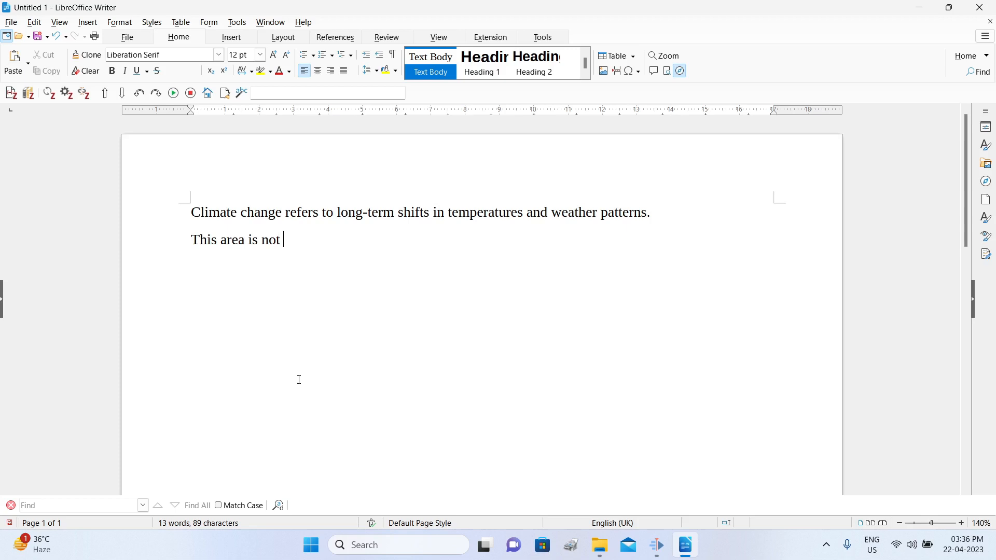
{"action": "type", "text": "accurate but ap"}
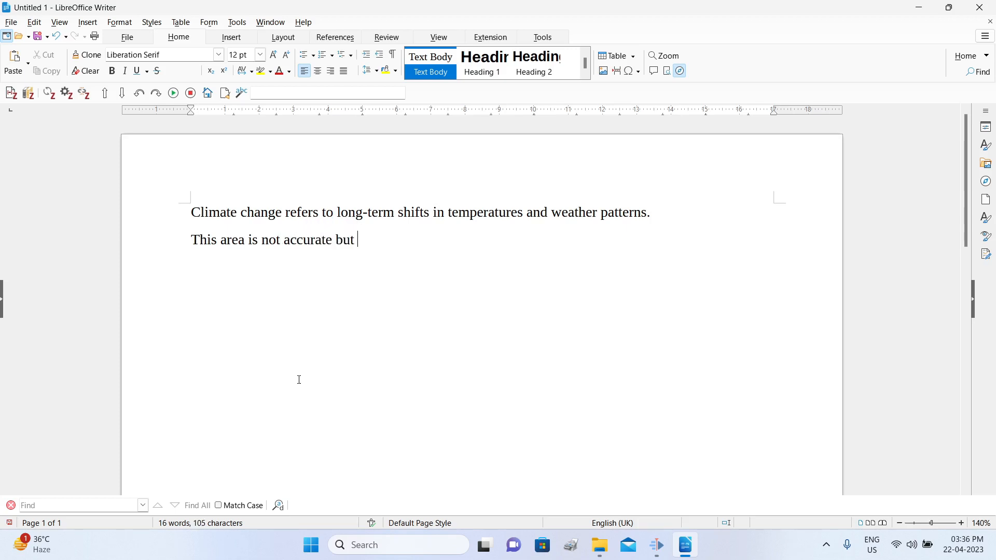
{"action": "type", "text": "rox. however"}
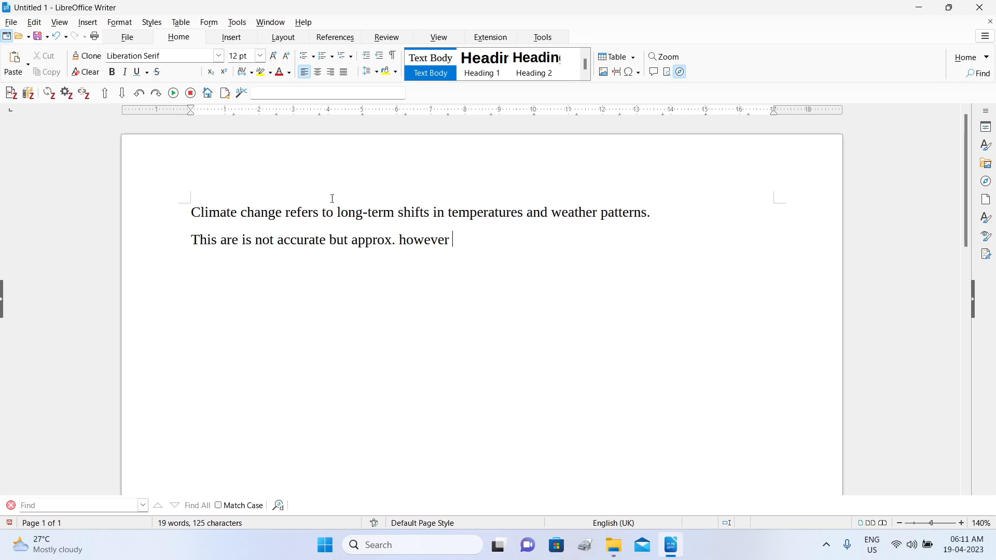
Step: Examine the abbreviation "approx." and the capitalisation of the word "however" following it in the second line
{"action": "mouse_move", "coordinate": [400, 244]}
{"action": "left_mouse_down"}
{"action": "mouse_move", "coordinate": [351, 240]}
{"action": "mouse_move", "coordinate": [409, 236]}
{"action": "left_mouse_up"}
{"action": "left_click", "coordinate": [401, 265]}
{"action": "left_click", "coordinate": [398, 257]}
{"action": "left_click", "coordinate": [396, 242]}
{"action": "left_click_drag", "start_coordinate": [396, 241], "coordinate": [357, 240]}
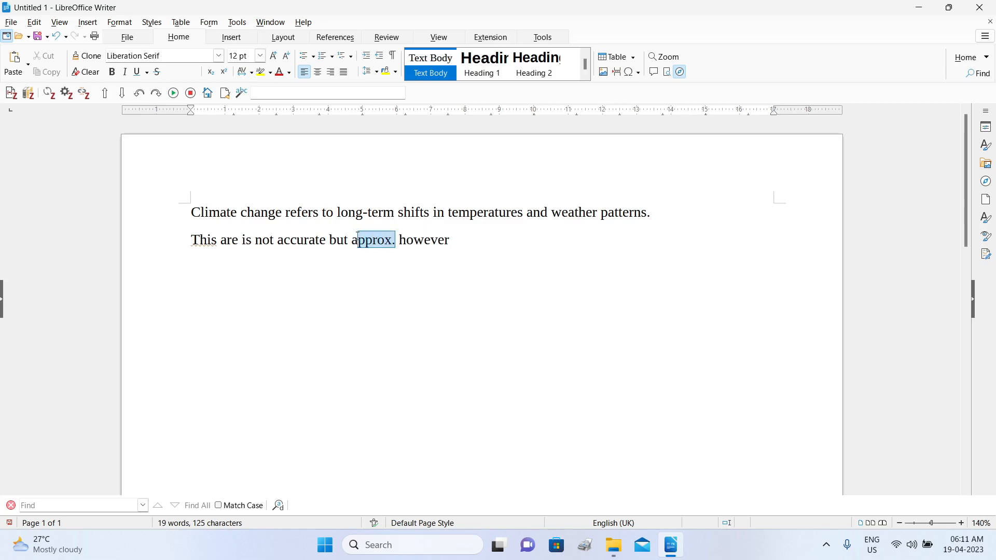
{"action": "left_click", "coordinate": [394, 241]}
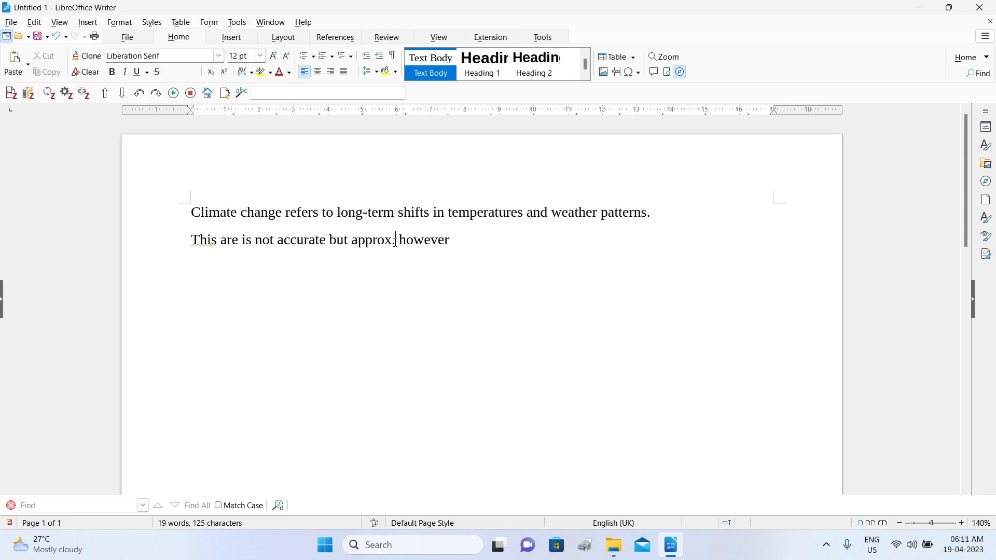
{"action": "left_click_drag", "start_coordinate": [396, 242], "coordinate": [468, 245]}
{"action": "left_click", "coordinate": [400, 240]}
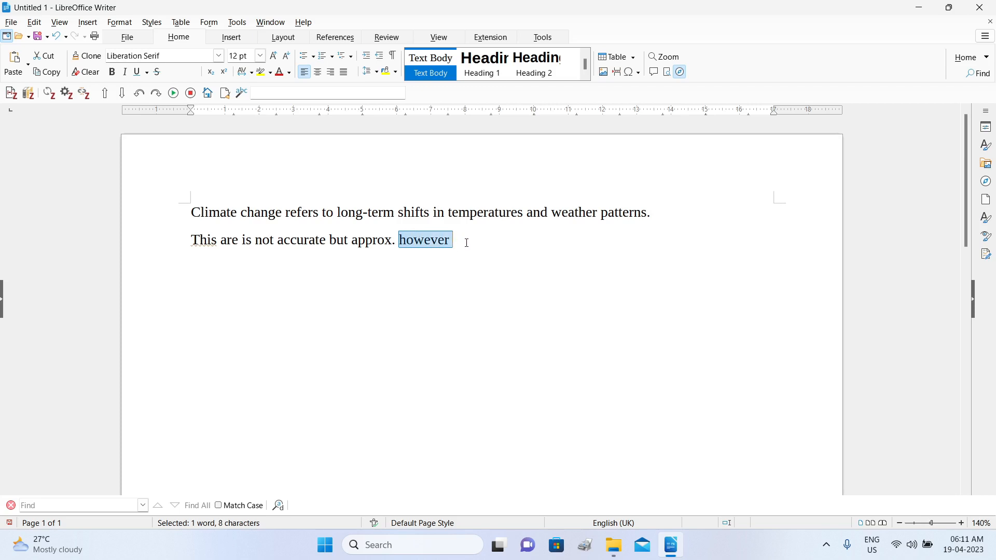
{"action": "left_click", "coordinate": [466, 243]}
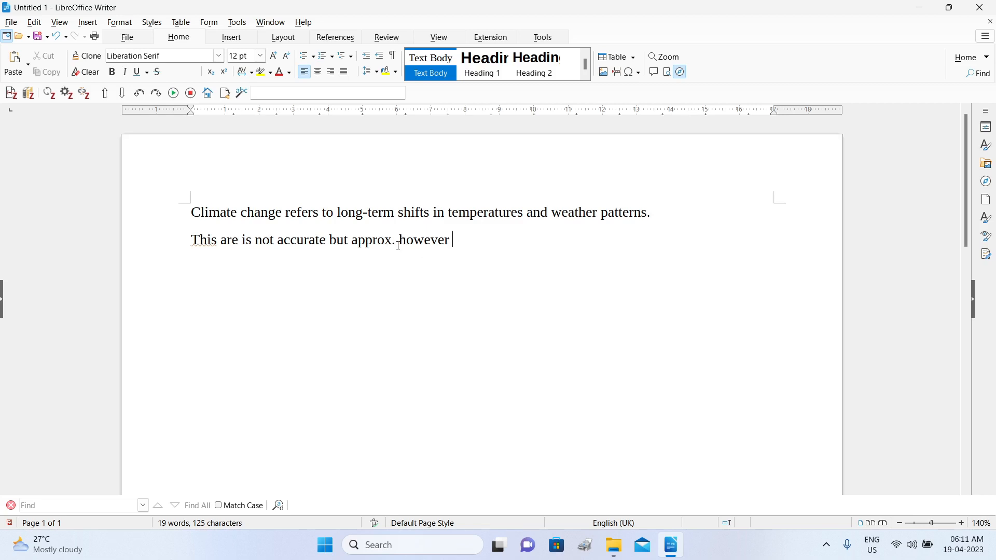
{"action": "left_click_drag", "start_coordinate": [397, 240], "coordinate": [350, 241]}
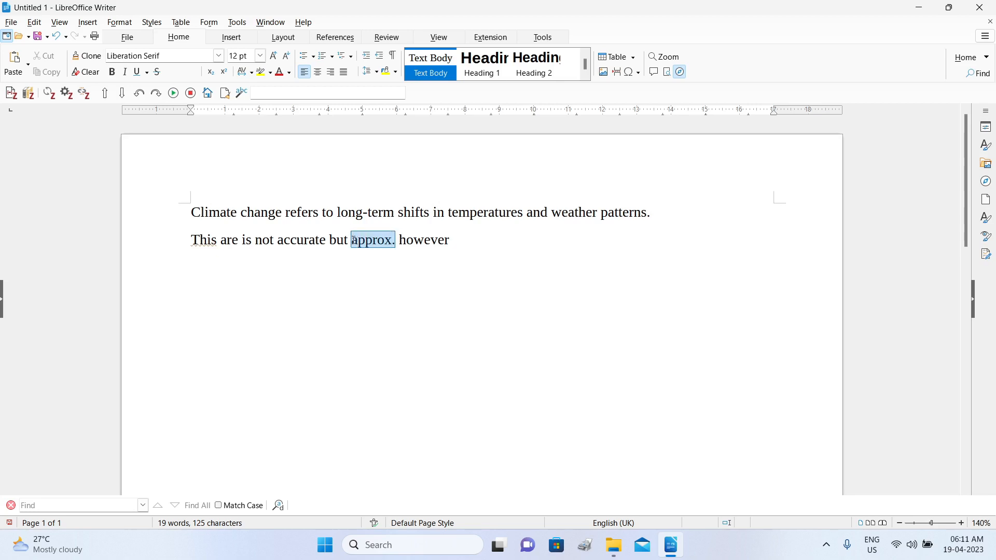
Step: Add "cm." as a new abbreviation without a subsequent capital to the English (UK) AutoCorrect exceptions
{"action": "left_click", "coordinate": [241, 25]}
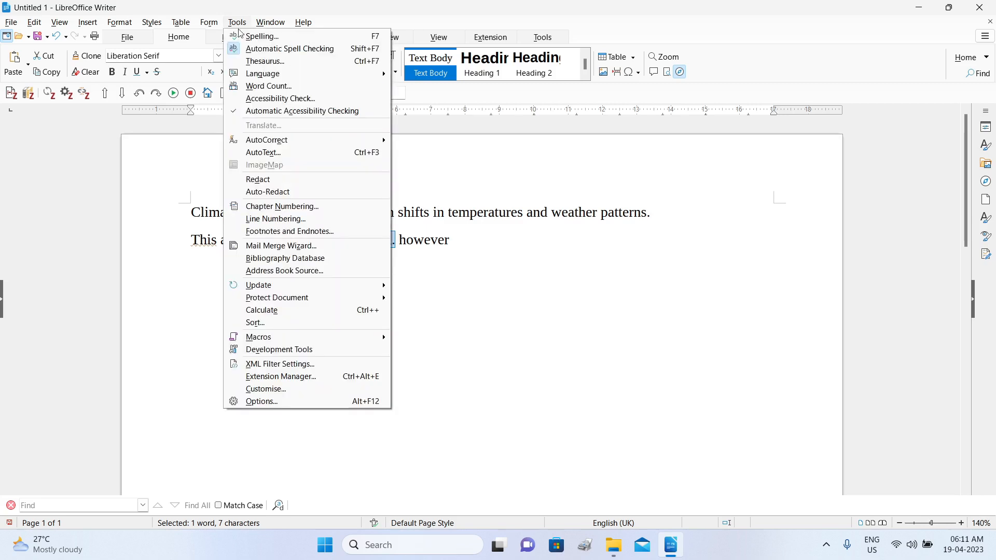
{"action": "mouse_move", "coordinate": [268, 141]}
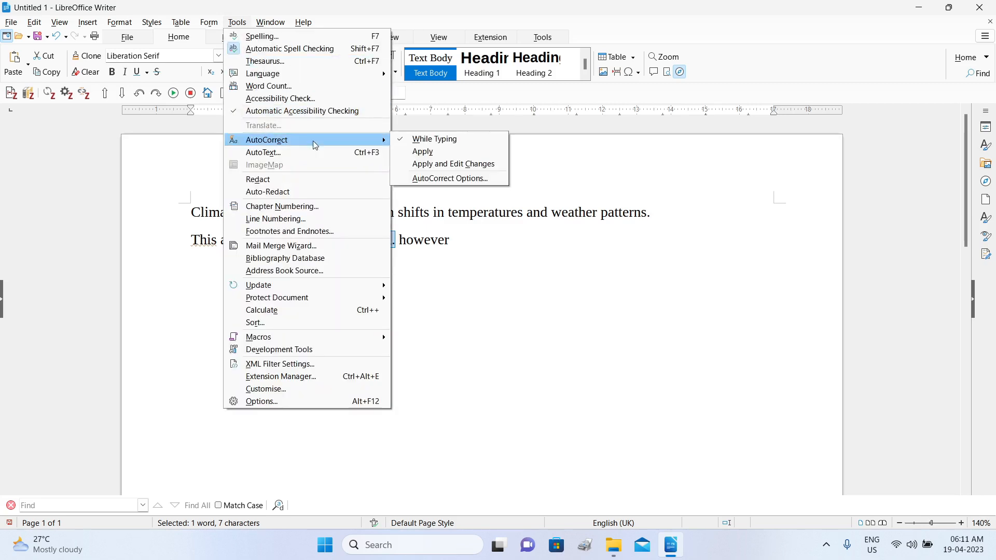
{"action": "left_click", "coordinate": [422, 186]}
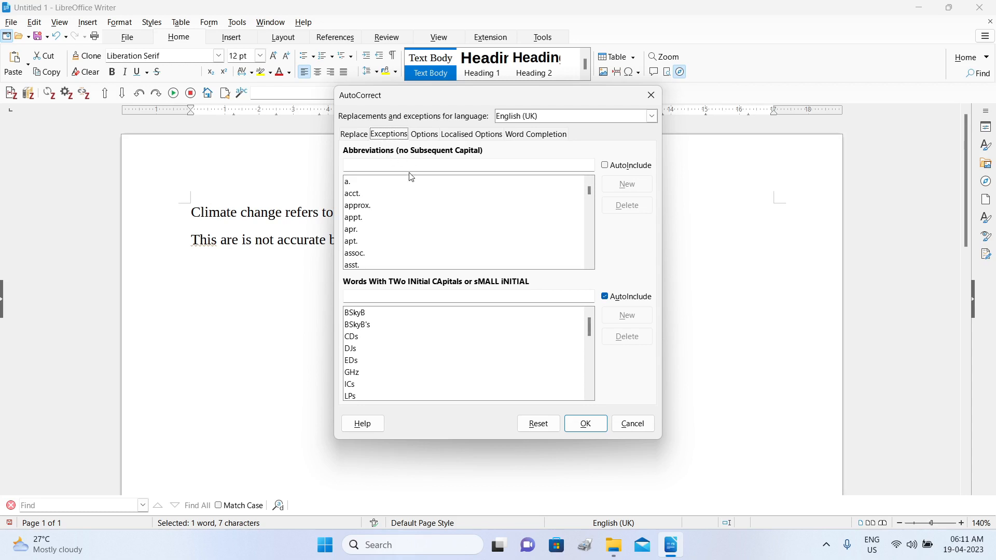
{"action": "left_click", "coordinate": [380, 166]}
{"action": "type", "text": "cm."}
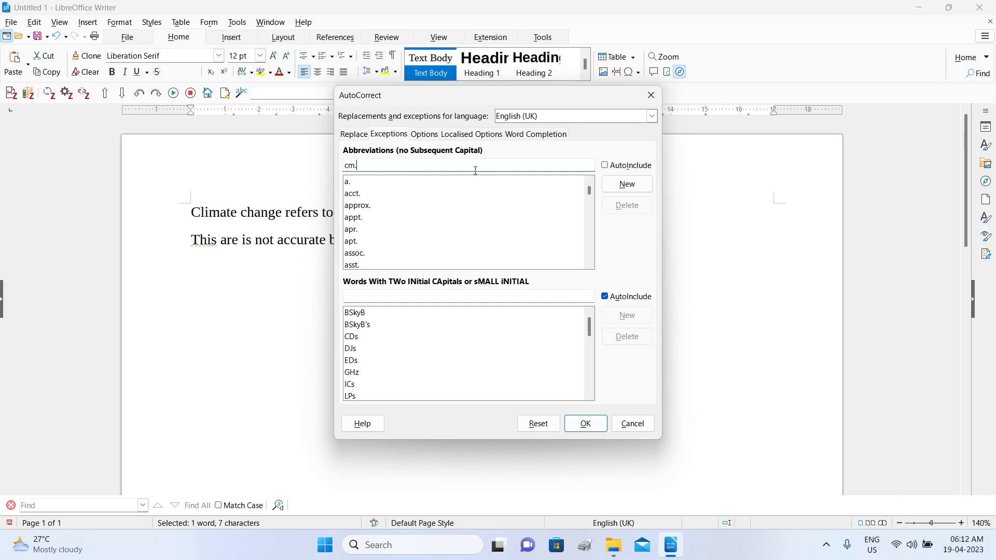
{"action": "left_click", "coordinate": [643, 189]}
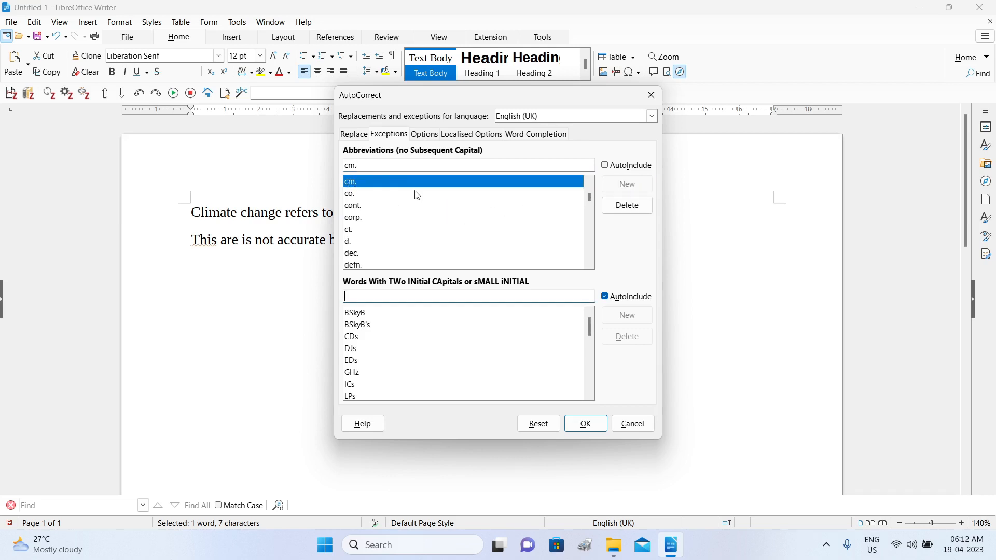
{"action": "left_click", "coordinate": [583, 422]}
Step: Replace the second line with "The length is 25 cm. which is" to test the new exception
{"action": "left_click", "coordinate": [475, 245]}
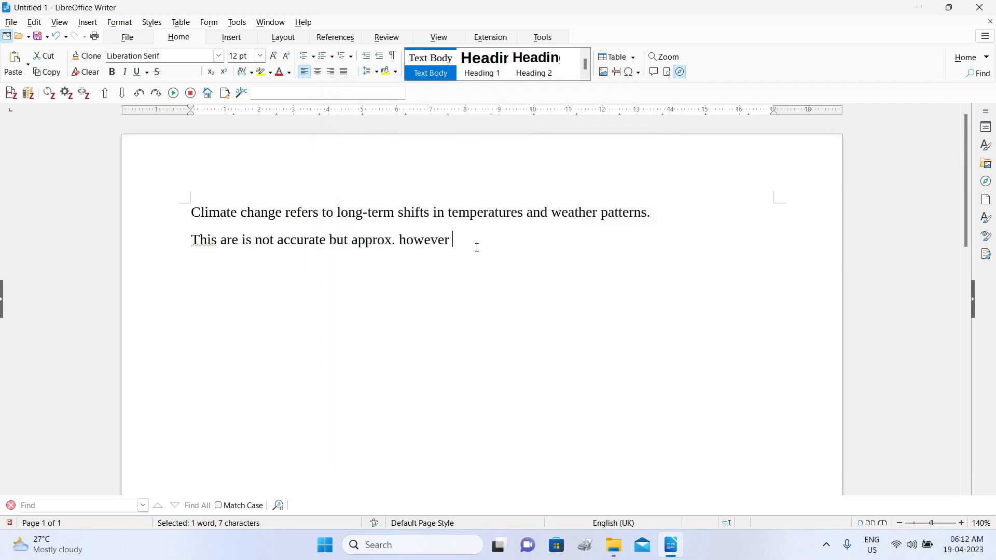
{"action": "left_click_drag", "start_coordinate": [215, 256], "coordinate": [221, 239]}
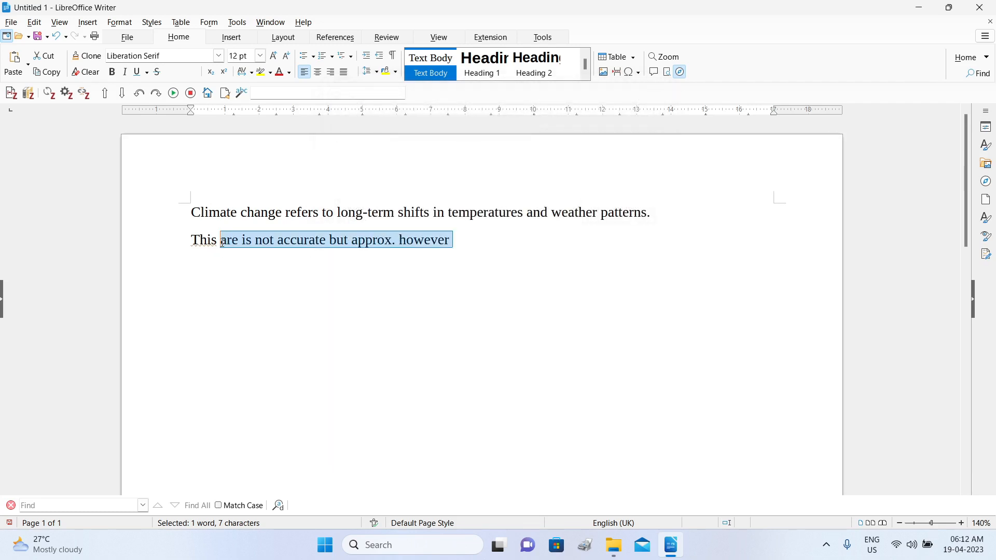
{"action": "key", "text": "BackSpace"}
{"action": "key", "text": "BackSpace"}
{"action": "key", "text": "BackSpace"}
{"action": "key", "text": "BackSpace"}
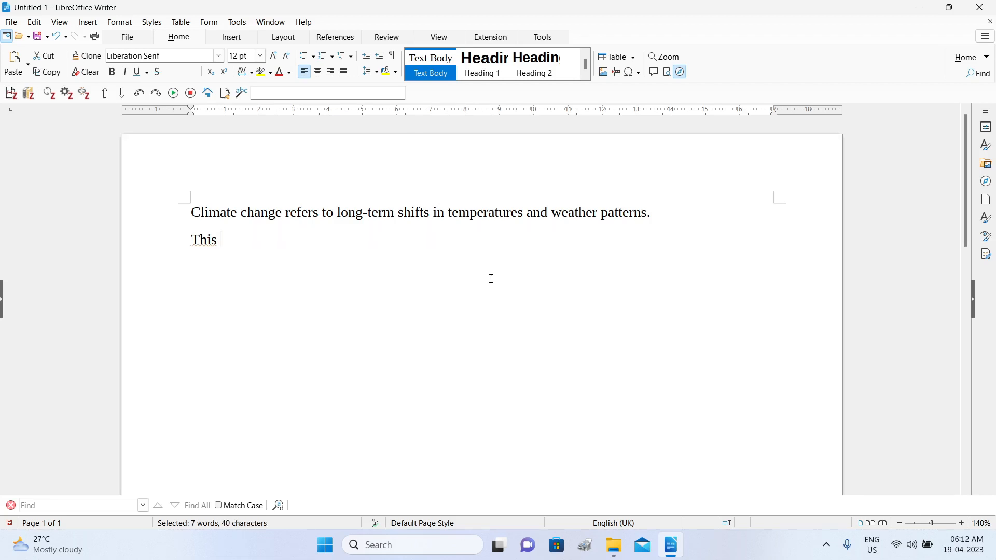
{"action": "type", "text": "e"}
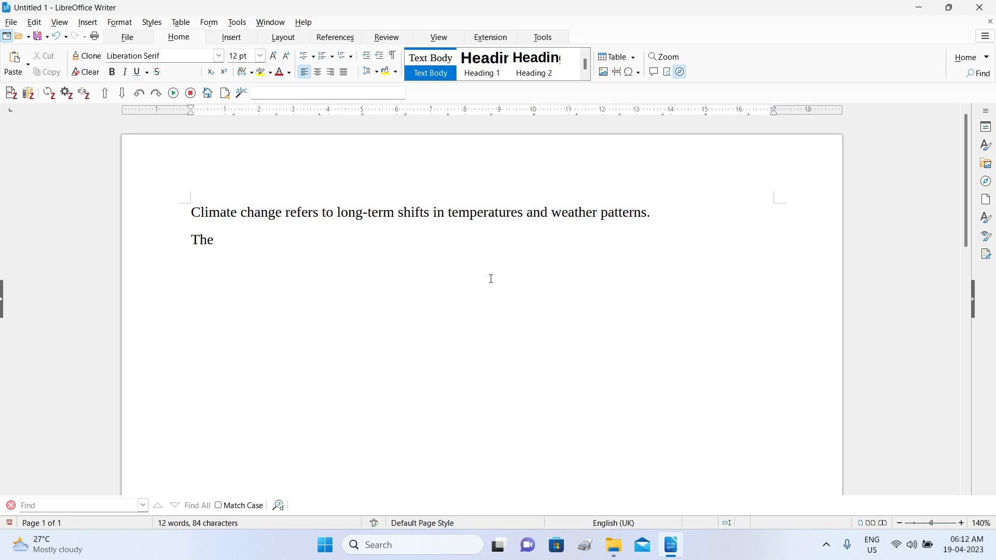
{"action": "type", "text": "length is 25 c"}
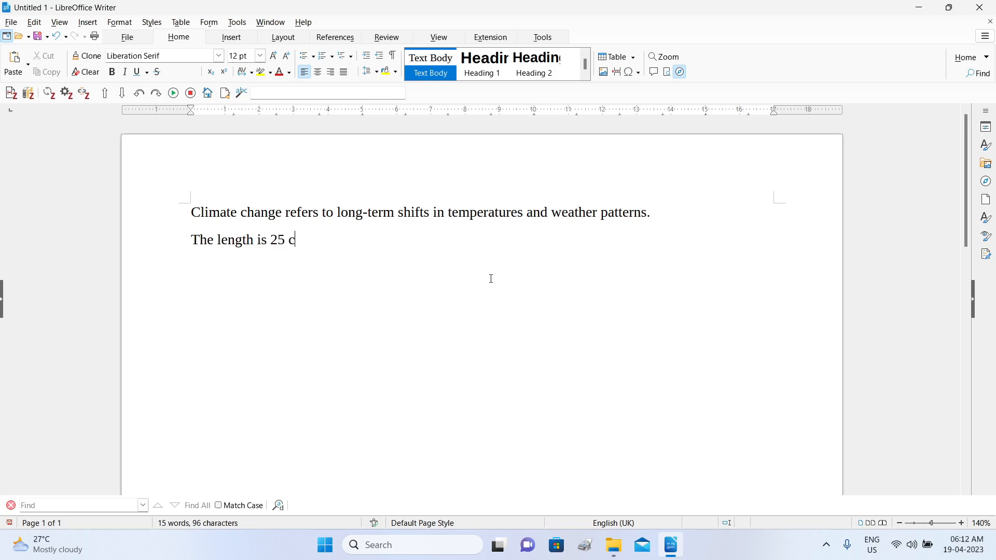
{"action": "type", "text": "m. which is"}
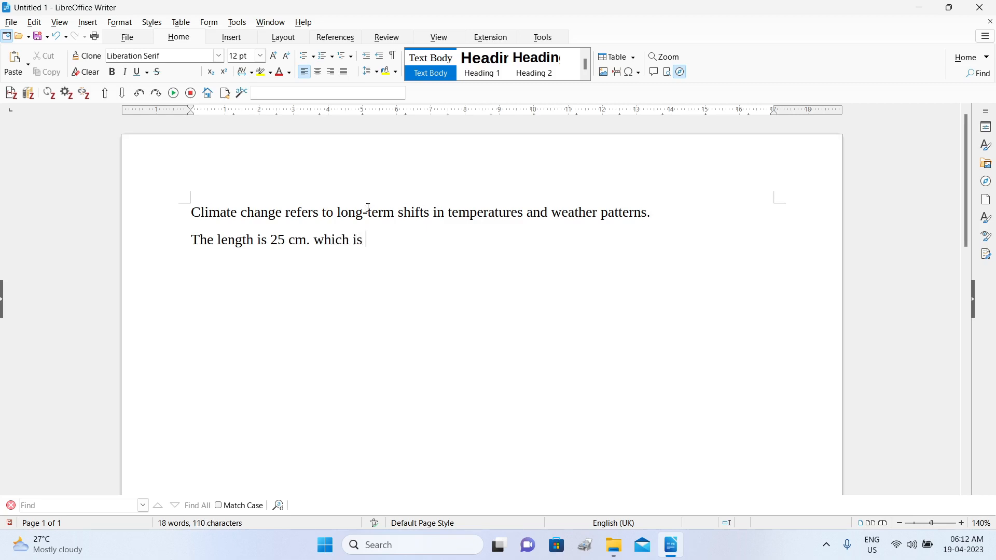
Step: Examine the abbreviation "cm." and the capitalisation of the word following it in the second line
{"action": "left_click", "coordinate": [325, 240]}
{"action": "left_click_drag", "start_coordinate": [308, 240], "coordinate": [290, 240]}
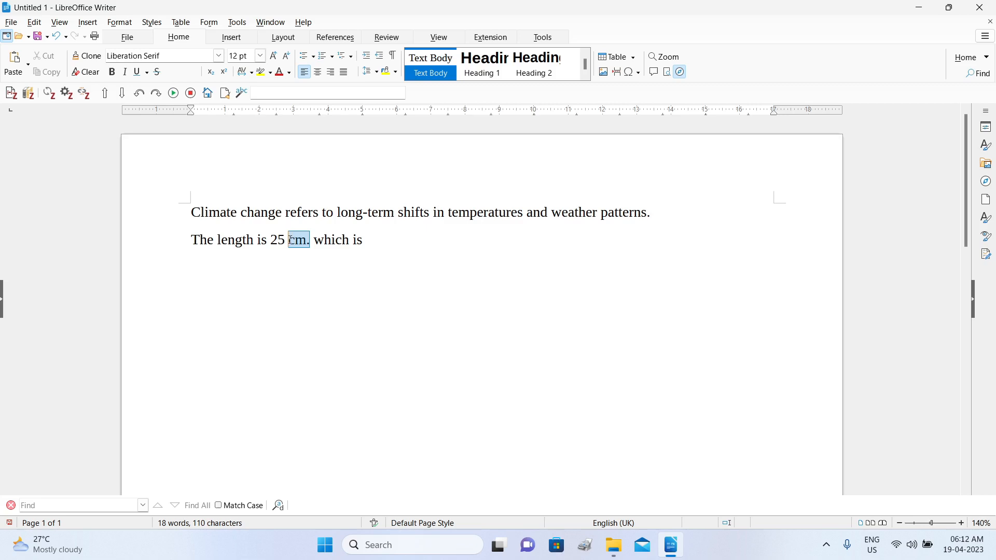
{"action": "key", "text": "End"}
{"action": "left_click_drag", "start_coordinate": [310, 240], "coordinate": [291, 240]}
{"action": "key", "text": "End"}
Step: Review the English (UK) AutoCorrect exceptions for words with two initial capitals, leaving the settings as they are
{"action": "left_click", "coordinate": [237, 23]}
{"action": "mouse_move", "coordinate": [291, 142]}
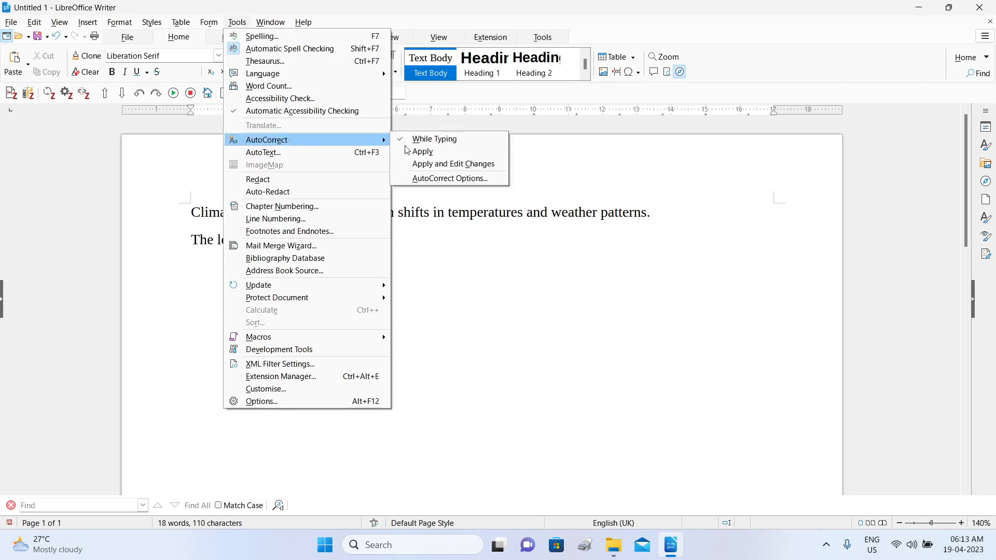
{"action": "left_click", "coordinate": [436, 179]}
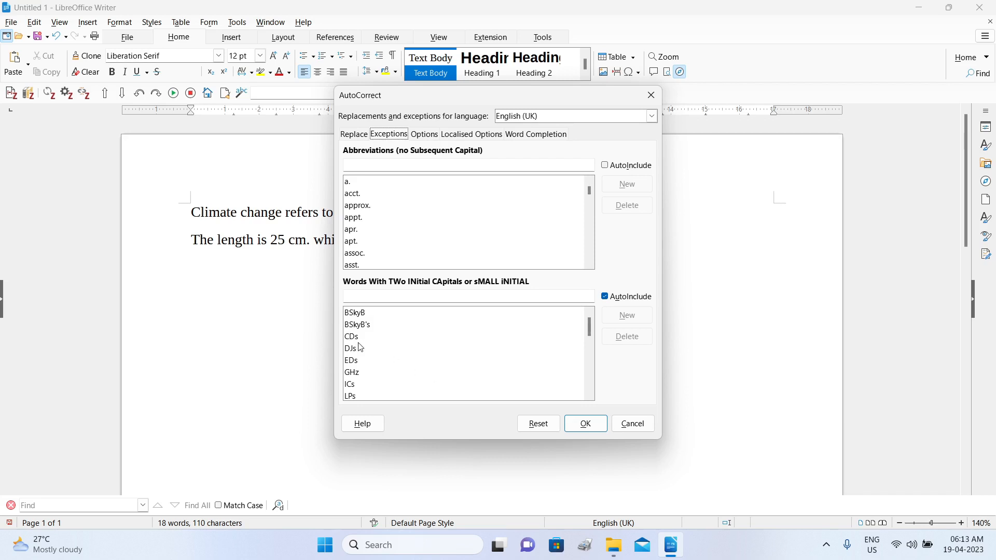
{"action": "left_click", "coordinate": [627, 428]}
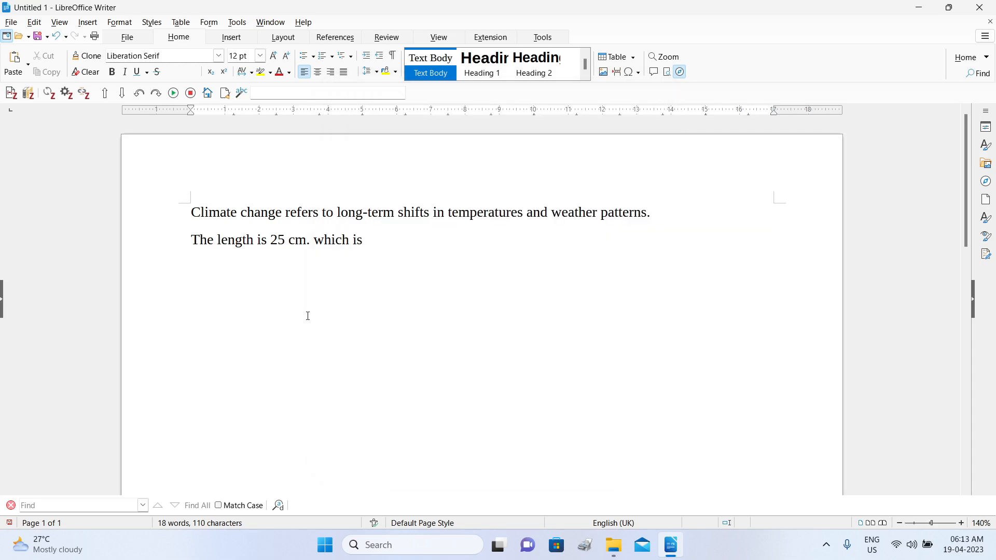
Step: Enter "PJs" on a new third line to test a word that is not among the two-initial-capitals exceptions
{"action": "key", "text": "Return"}
{"action": "type", "text": "P"}
{"action": "type", "text": "J"}
{"action": "type", "text": "s"}
{"action": "left_click_drag", "start_coordinate": [218, 269], "coordinate": [191, 267]}
{"action": "type", "text": "PJs"}
Step: Replace the third line with "CDs were avaialble" to test a listed two-initial-capitals word
{"action": "key", "text": "BackSpace"}
{"action": "key", "text": "BackSpace"}
{"action": "key", "text": "BackSpace"}
{"action": "type", "text": "CDs"}
{"action": "type", "text": "were avaialble"}
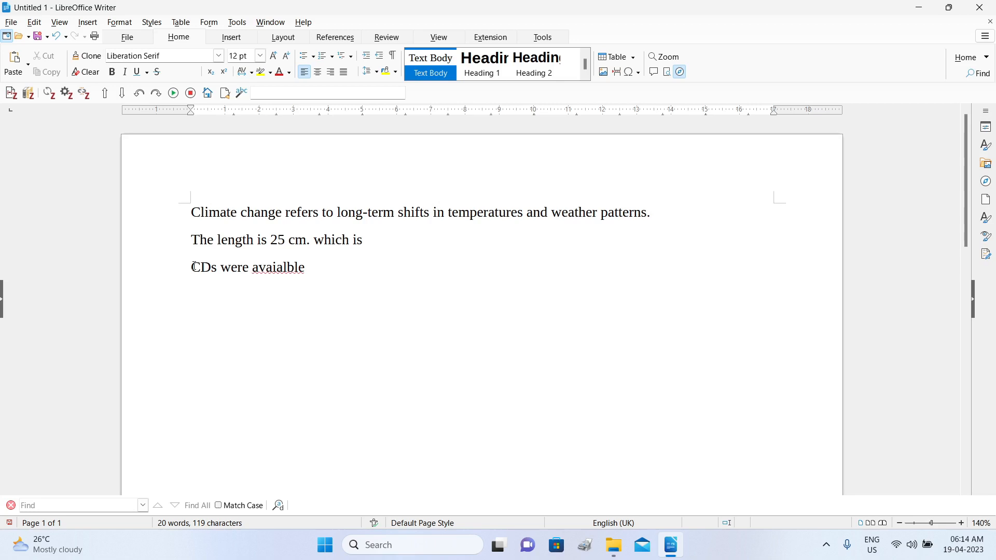
Step: Check the word "CDs" and delete all the text of the third line
{"action": "left_click_drag", "start_coordinate": [218, 270], "coordinate": [186, 267]}
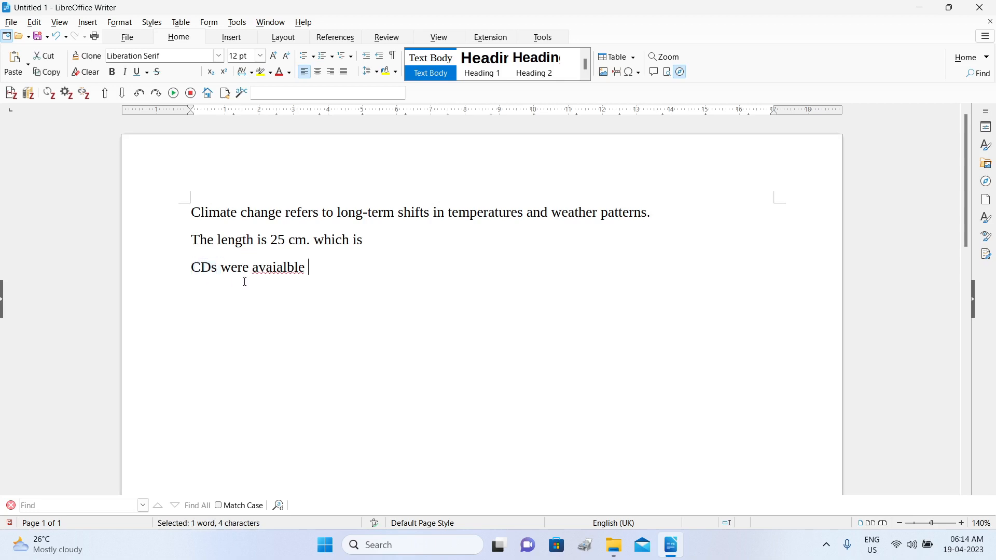
{"action": "left_click_drag", "start_coordinate": [333, 266], "coordinate": [189, 272]}
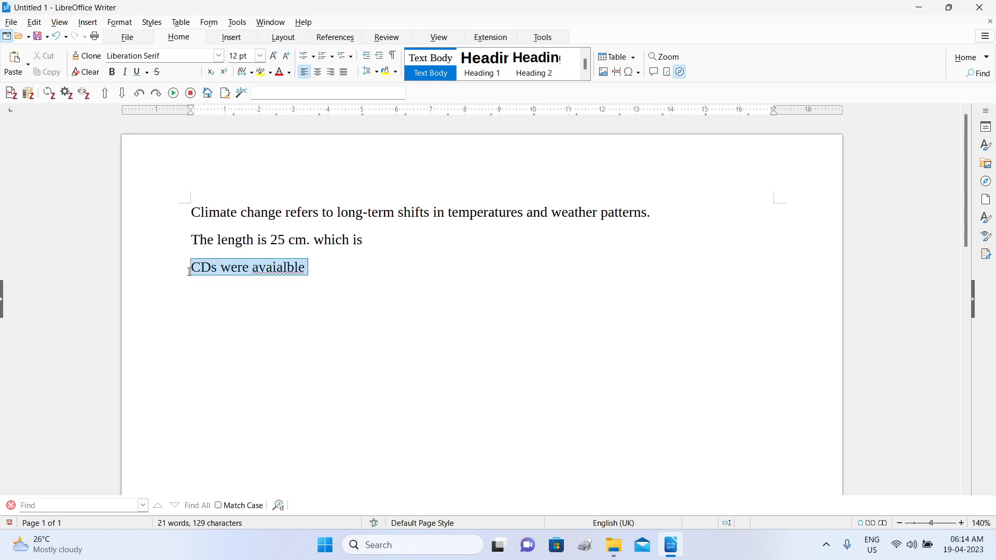
{"action": "key", "text": "Delete"}
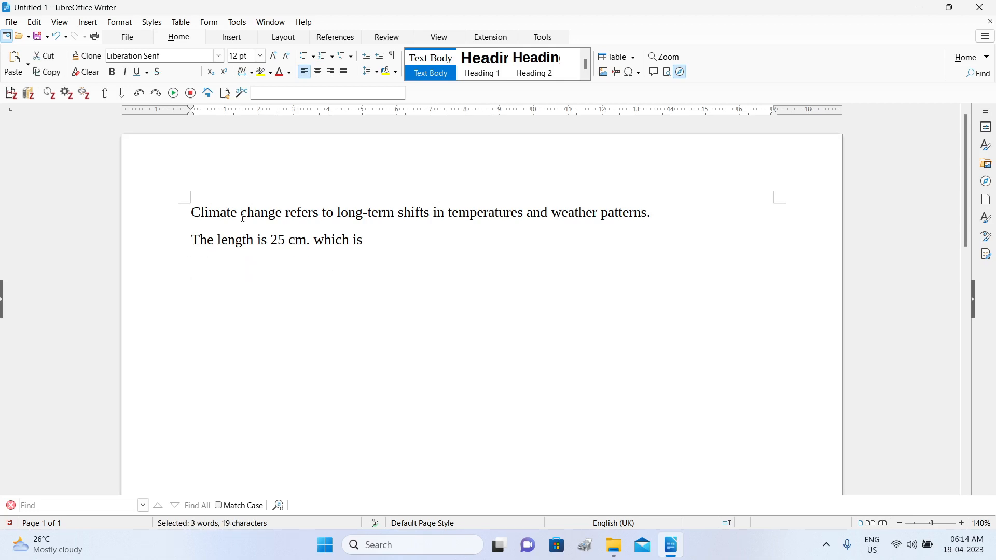
Step: Add "PJs" to the English (UK) AutoCorrect exceptions for words with two initial capitals
{"action": "left_click", "coordinate": [240, 26]}
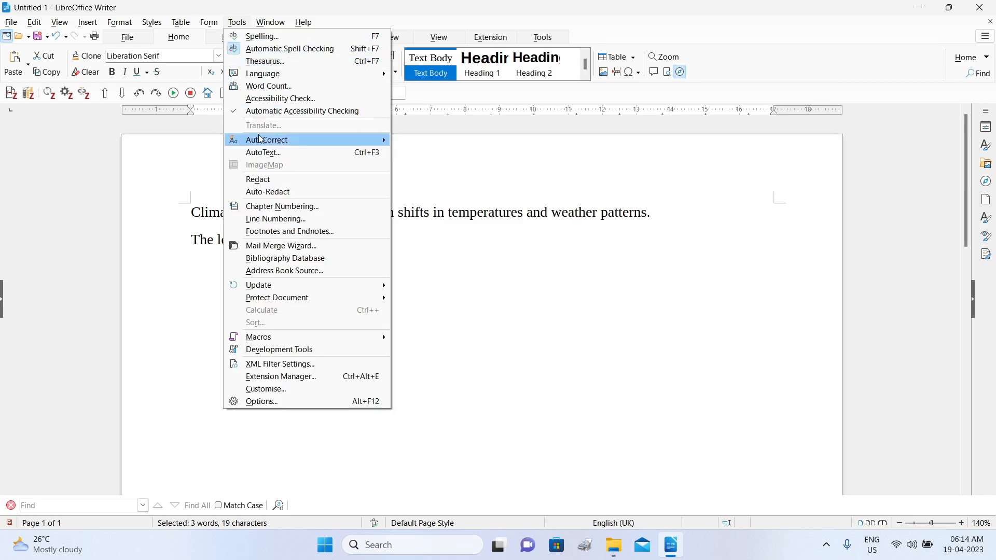
{"action": "mouse_move", "coordinate": [262, 140]}
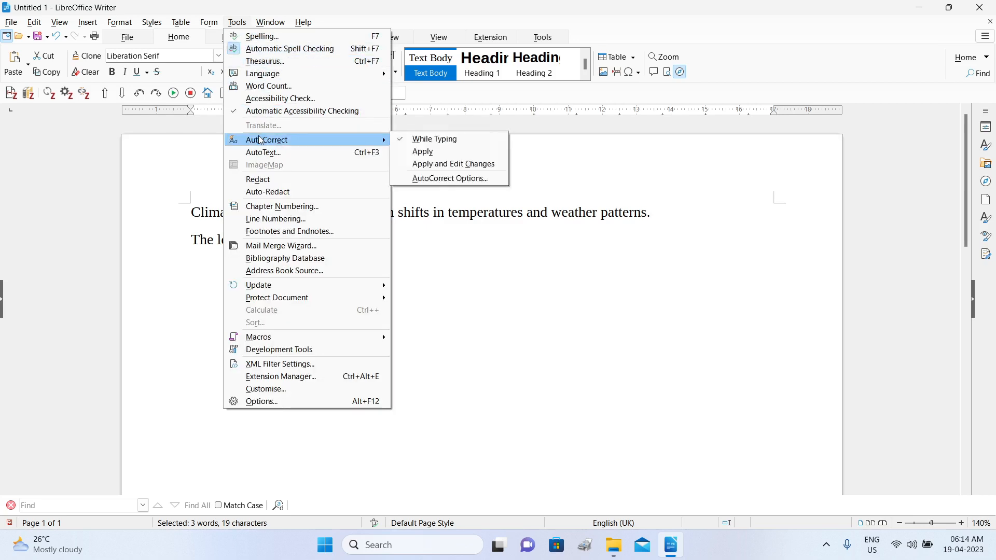
{"action": "left_click", "coordinate": [442, 179]}
{"action": "left_click", "coordinate": [404, 292]}
{"action": "type", "text": "PJ"}
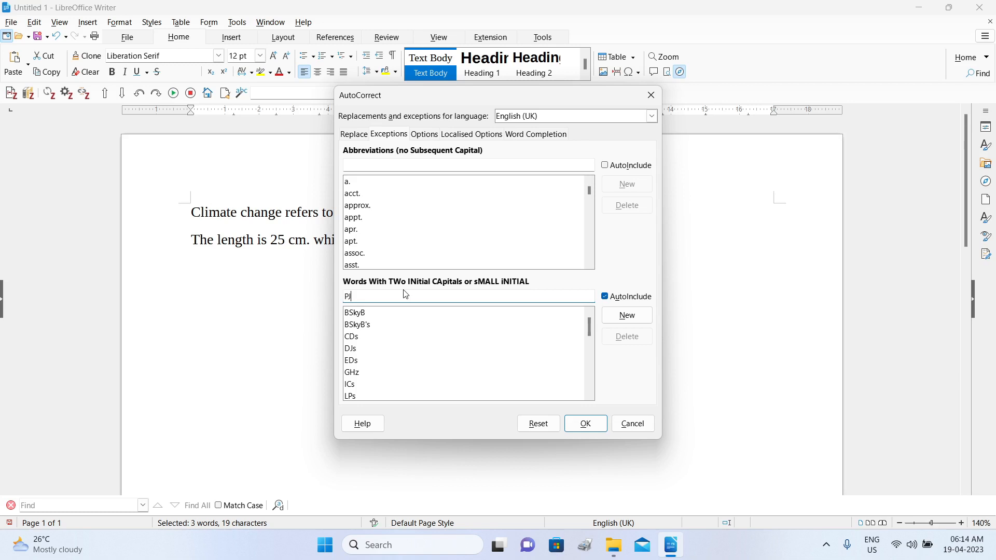
{"action": "type", "text": "s"}
{"action": "left_click", "coordinate": [640, 316]}
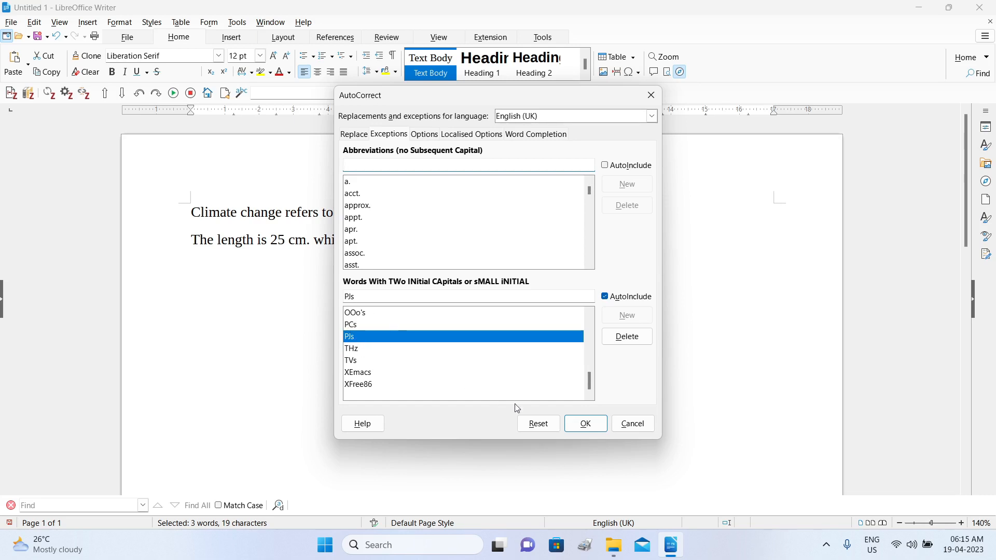
{"action": "left_click", "coordinate": [594, 427]}
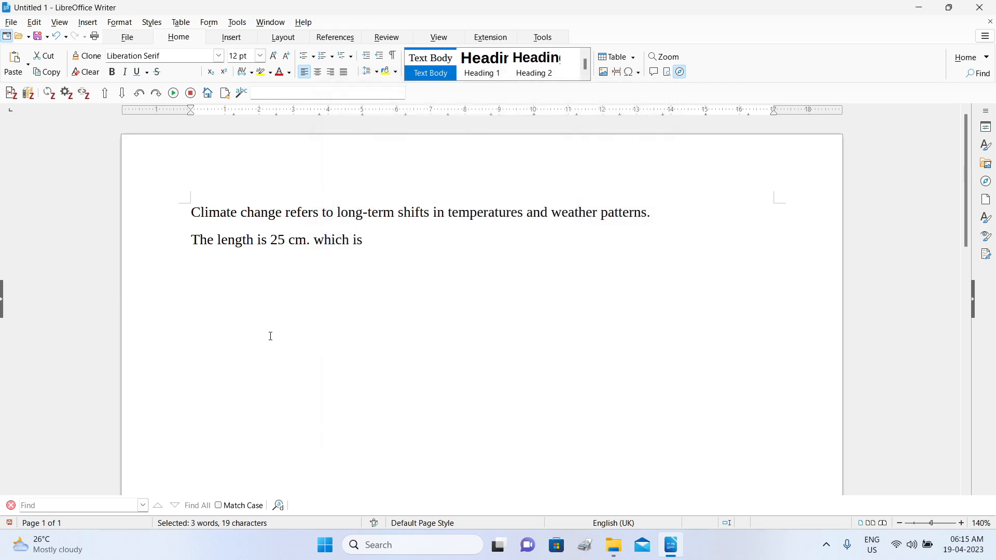
Step: Enter "PJs" on the third line to test the new exception, and open the AutoCorrect options
{"action": "type", "text": "PJs"}
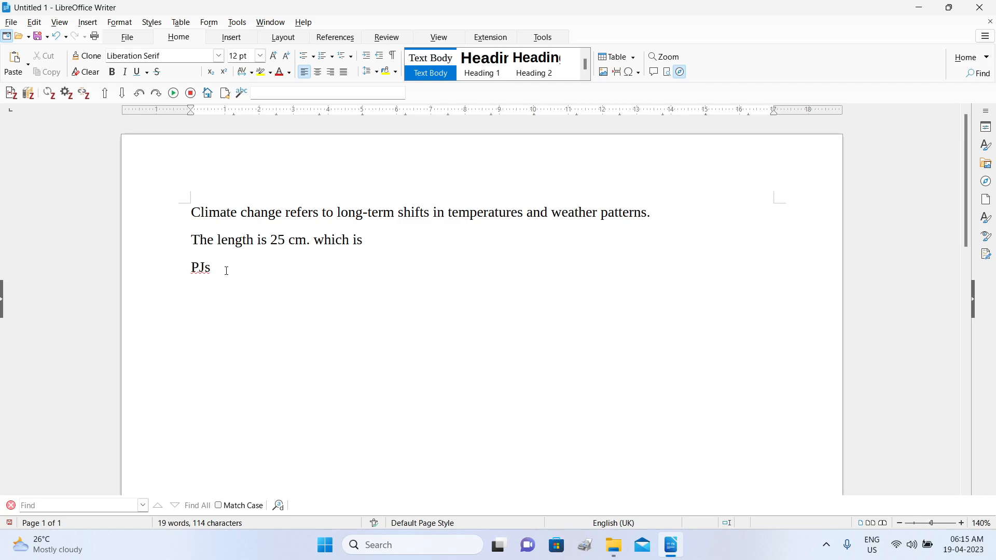
{"action": "left_click", "coordinate": [244, 24]}
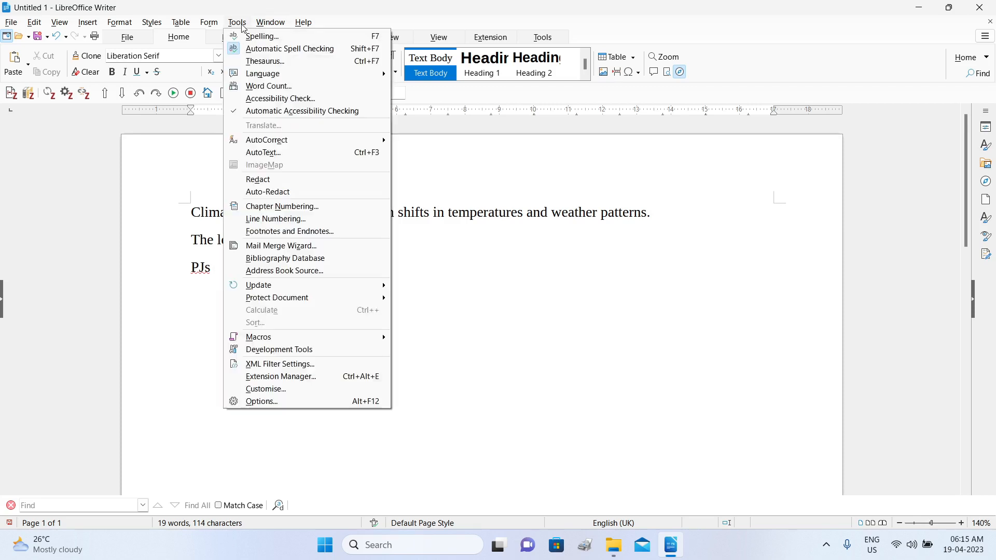
{"action": "mouse_move", "coordinate": [269, 144]}
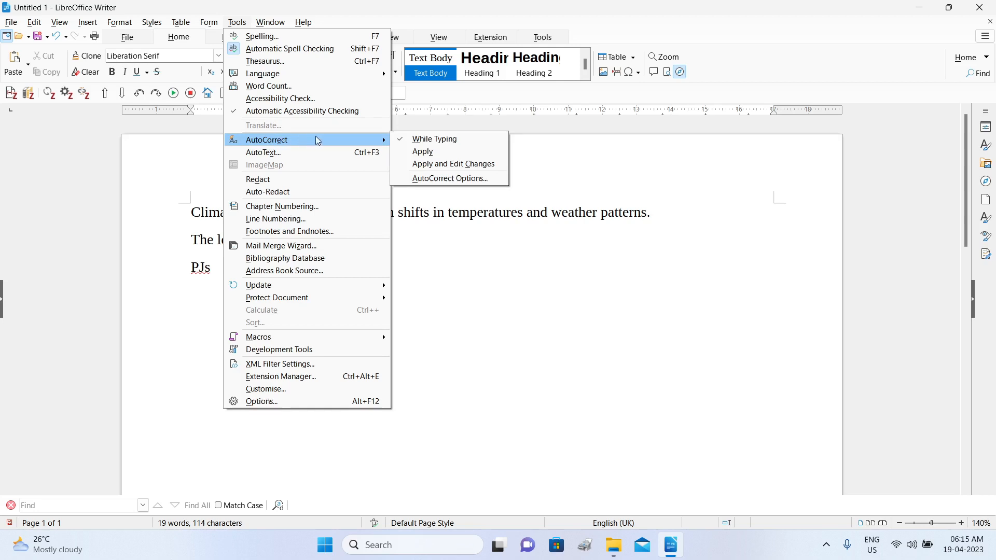
{"action": "left_click", "coordinate": [449, 178]}
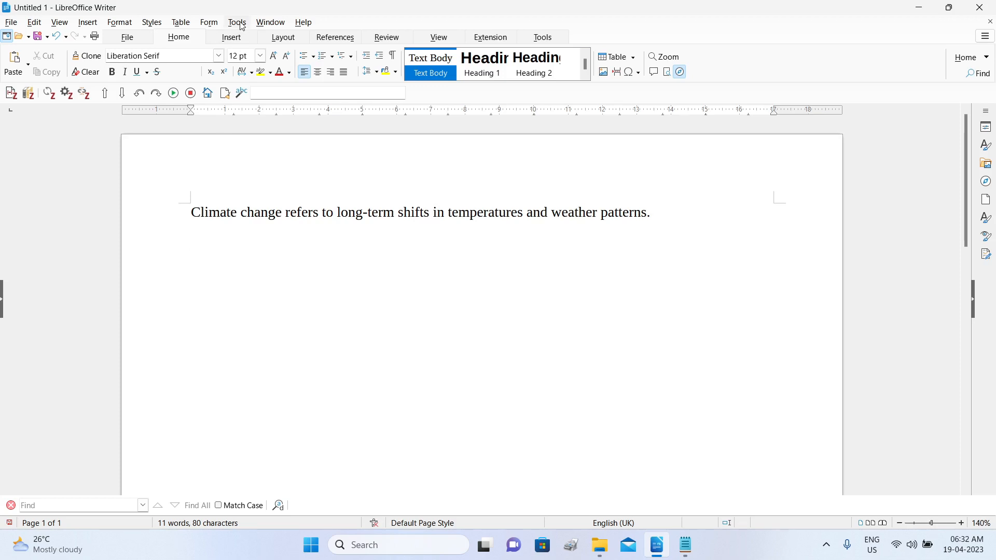
Step: Examine the AutoCorrect options for modifying existing text and for typing, including two initial capitals, sentence capitalisation and space deletion
{"action": "left_click", "coordinate": [242, 26]}
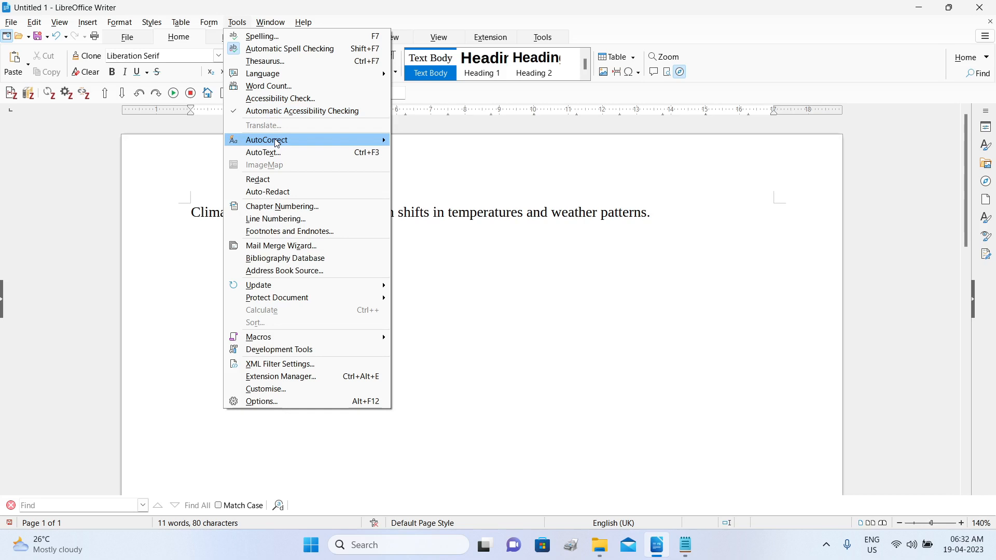
{"action": "mouse_move", "coordinate": [276, 144]}
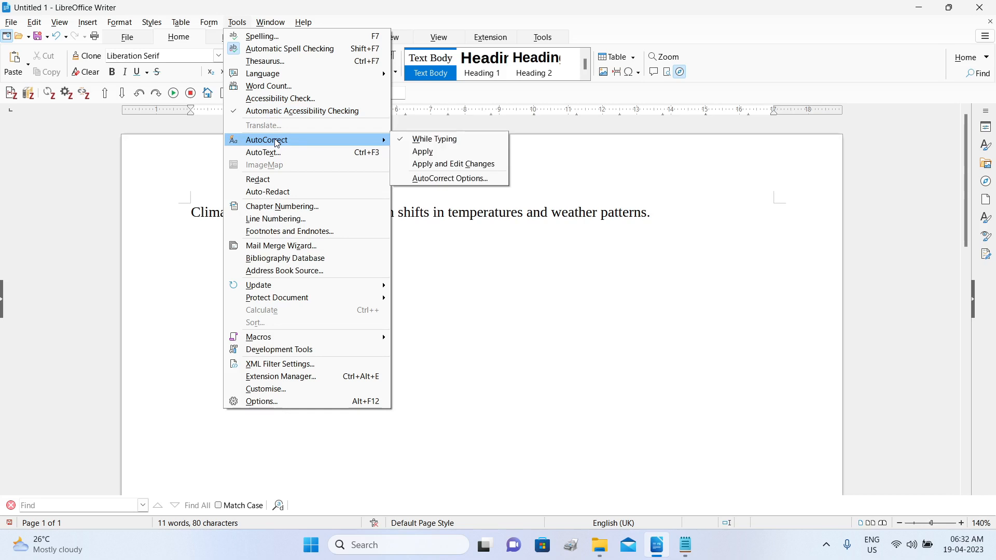
{"action": "left_click", "coordinate": [477, 179]}
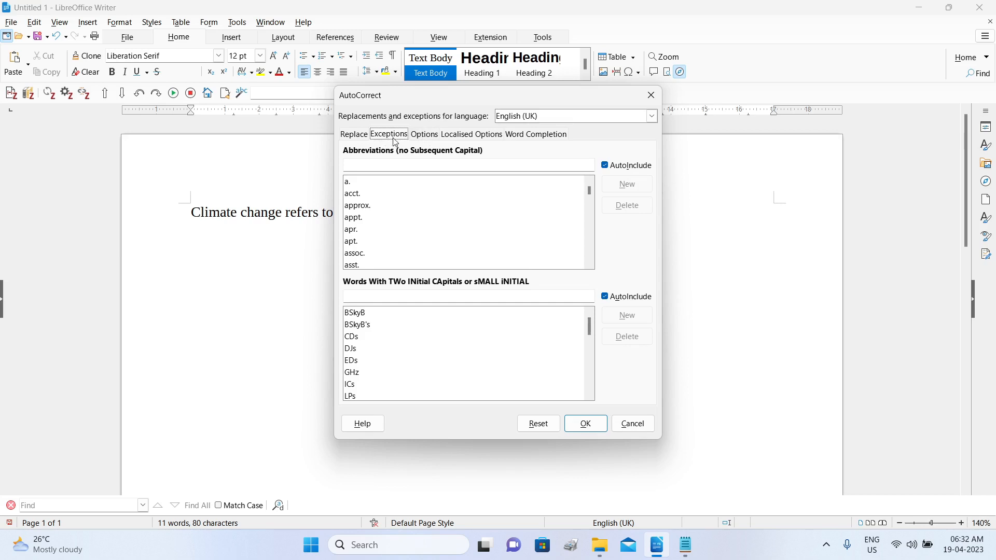
{"action": "left_click", "coordinate": [430, 139]}
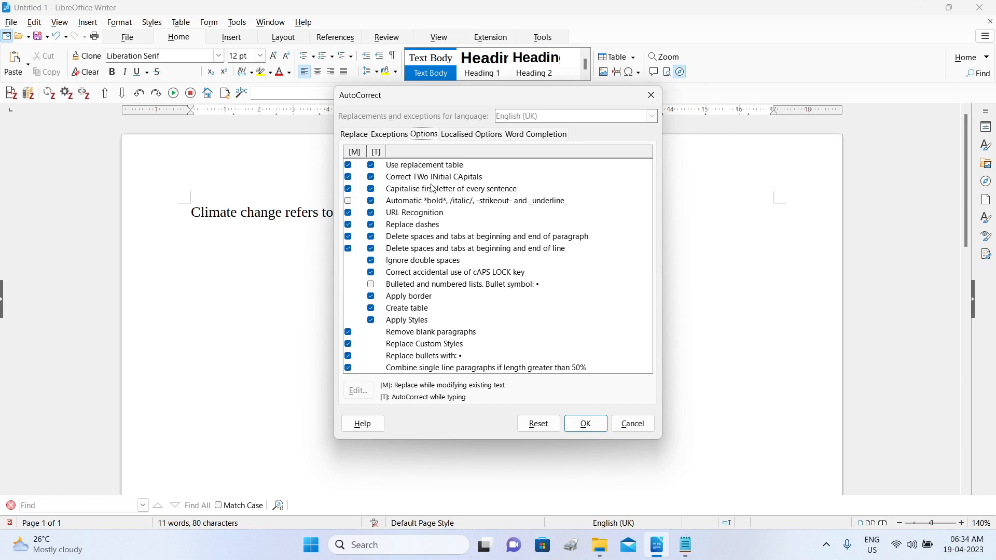
{"action": "left_click", "coordinate": [371, 177]}
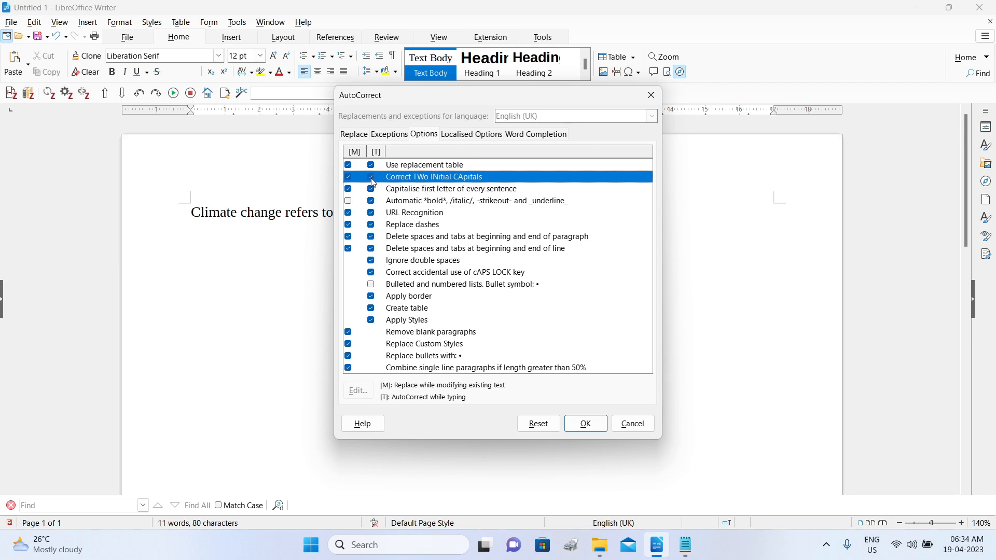
{"action": "left_click", "coordinate": [403, 190]}
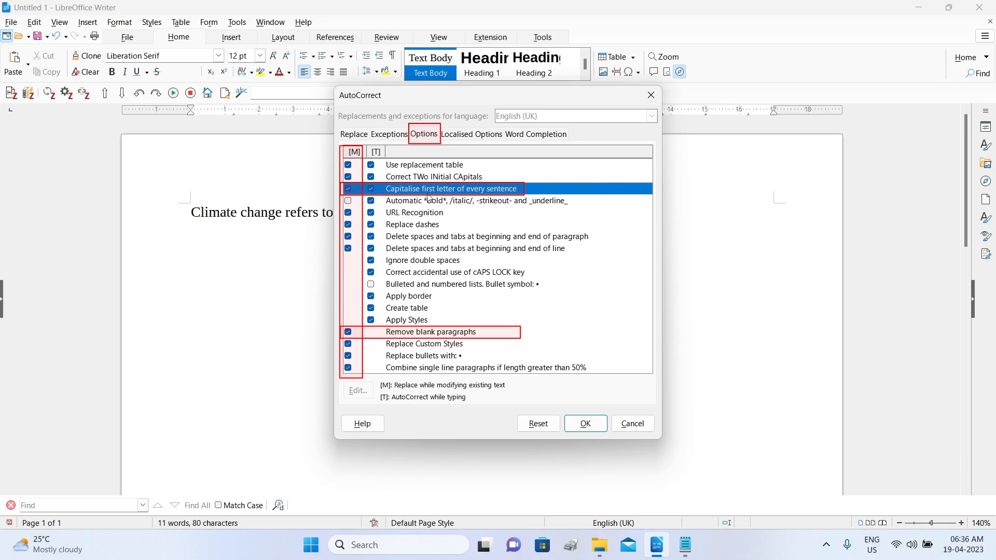
{"action": "left_click", "coordinate": [573, 247]}
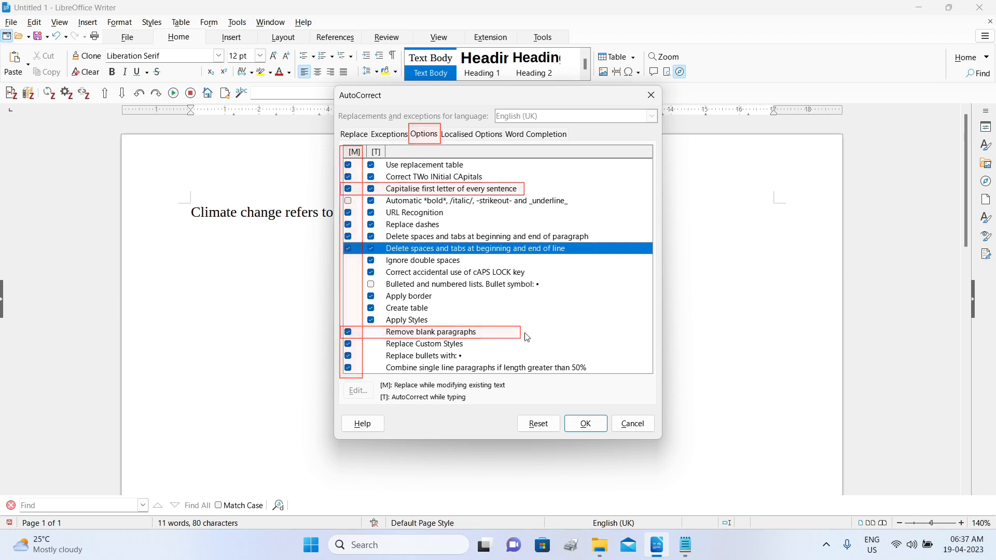
{"action": "left_click", "coordinate": [585, 423]}
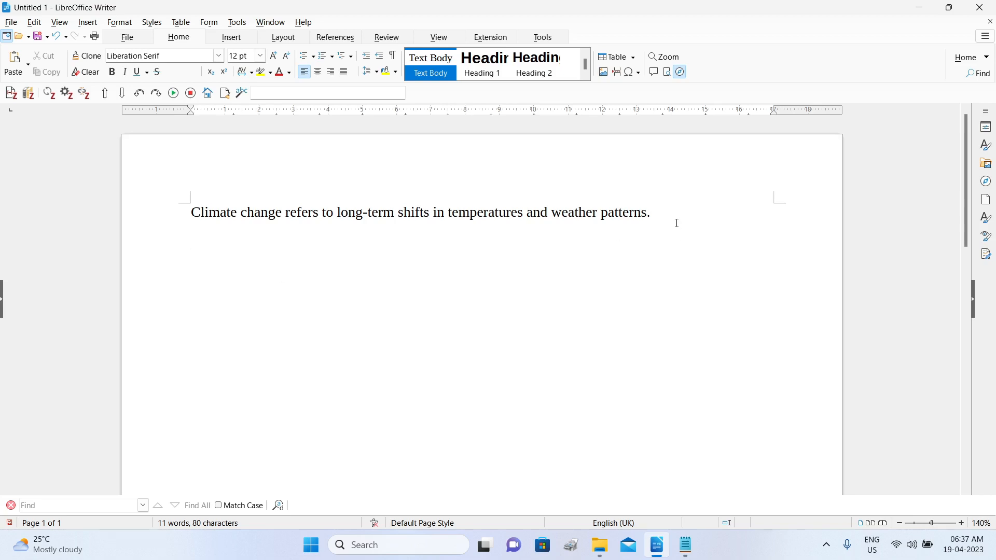
Step: Delete all text from the document
{"action": "key", "text": "ctrl+a"}
{"action": "key", "text": "Delete"}
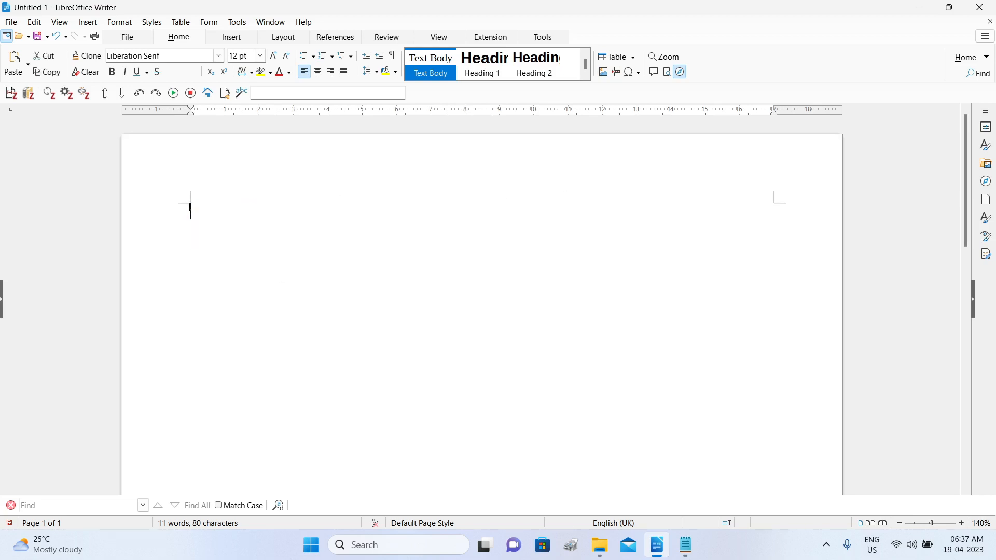
Step: Switch to the sample text in Notepad and examine its sentence capitalisation and the blank lines between paragraphs
{"action": "left_click", "coordinate": [687, 544]}
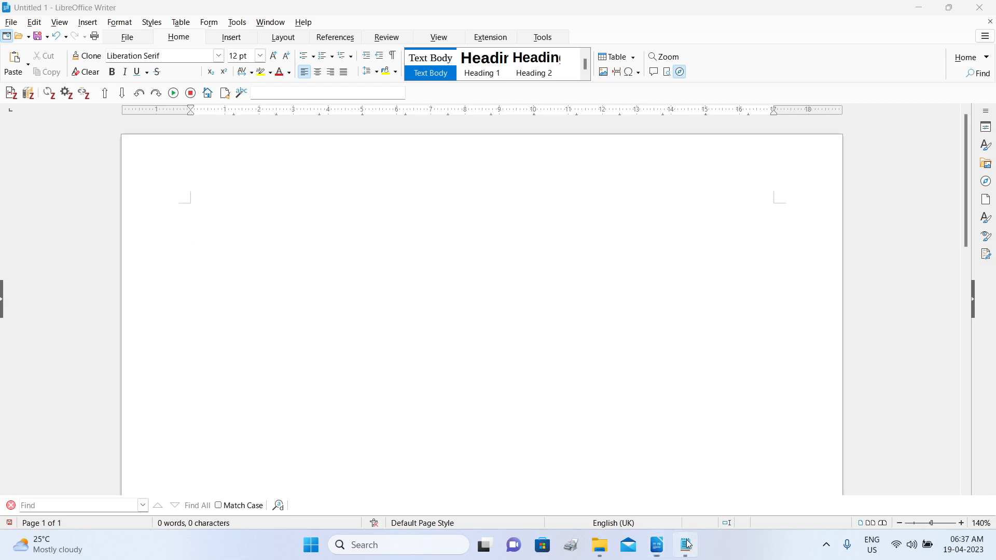
{"action": "left_click", "coordinate": [141, 166]}
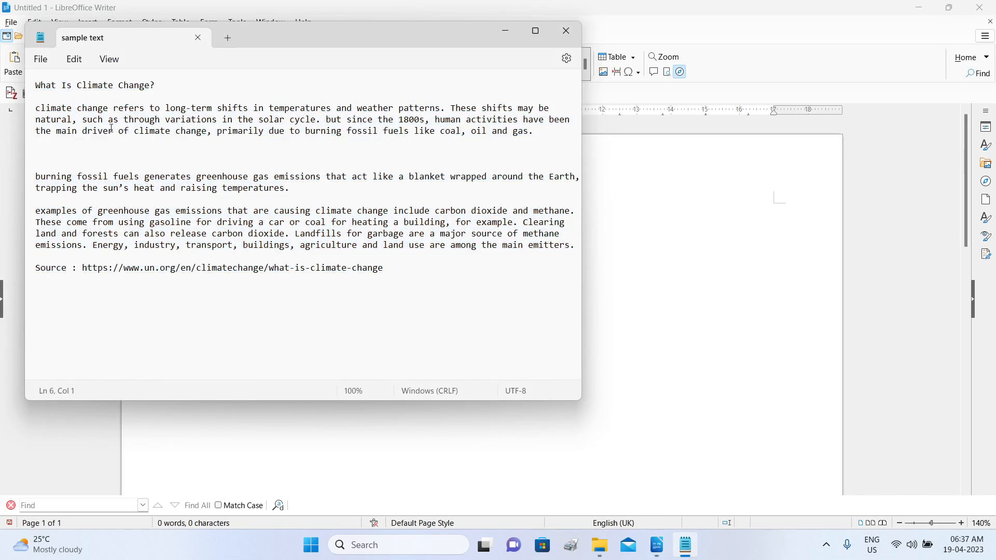
{"action": "left_click_drag", "start_coordinate": [42, 107], "coordinate": [36, 105]}
{"action": "left_click", "coordinate": [58, 142]}
{"action": "left_click", "coordinate": [70, 153]}
{"action": "left_click", "coordinate": [328, 120]}
{"action": "left_click", "coordinate": [37, 176]}
{"action": "left_click_drag", "start_coordinate": [40, 211], "coordinate": [34, 208]}
{"action": "left_click_drag", "start_coordinate": [295, 233], "coordinate": [304, 235]}
{"action": "left_click", "coordinate": [74, 146]}
{"action": "key", "text": "Delete"}
{"action": "key", "text": "Delete"}
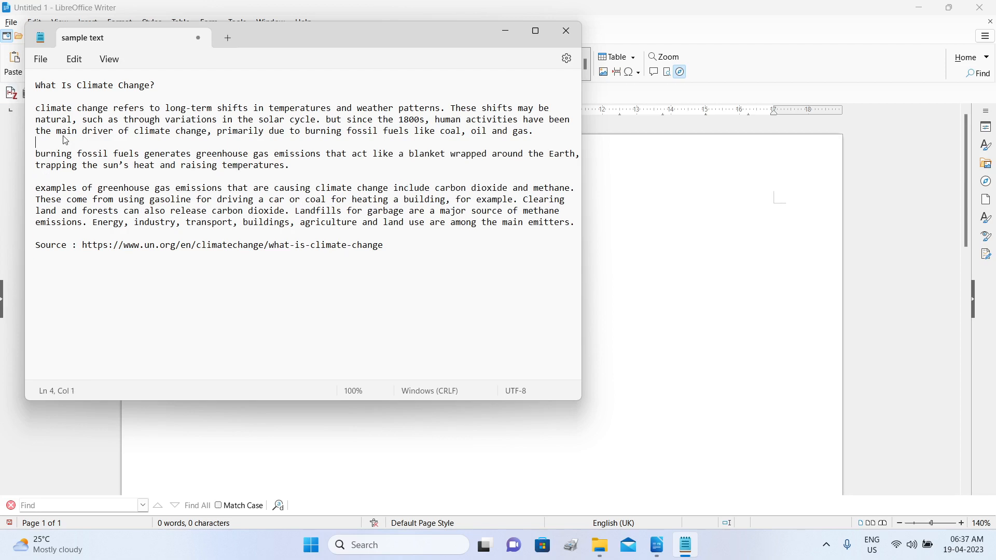
{"action": "key", "text": "Return"}
{"action": "key", "text": "Return"}
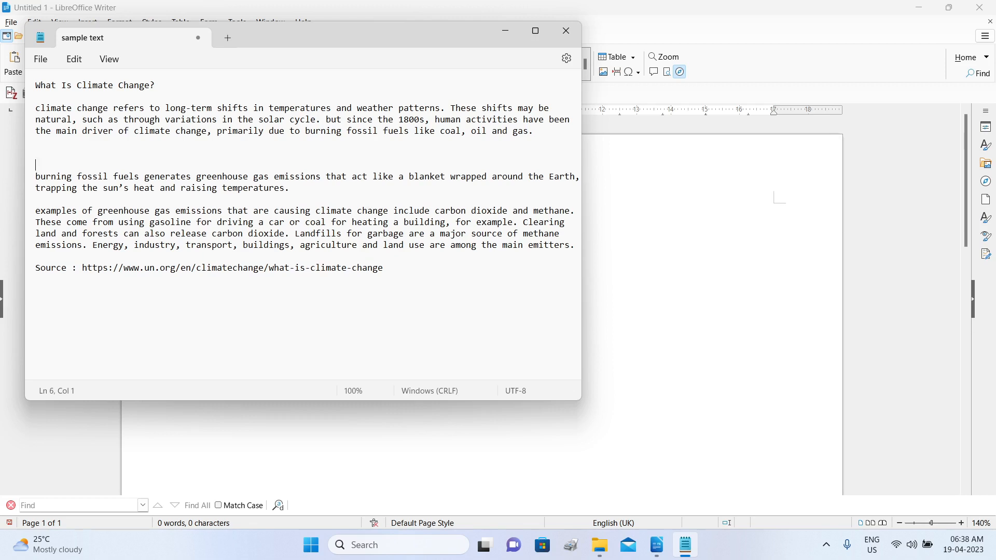
Step: Add two more blank lines between the "burning fossil fuels" and "examples of greenhouse gas emissions" paragraphs
{"action": "left_click", "coordinate": [323, 192]}
{"action": "key", "text": "Return"}
{"action": "key", "text": "Return"}
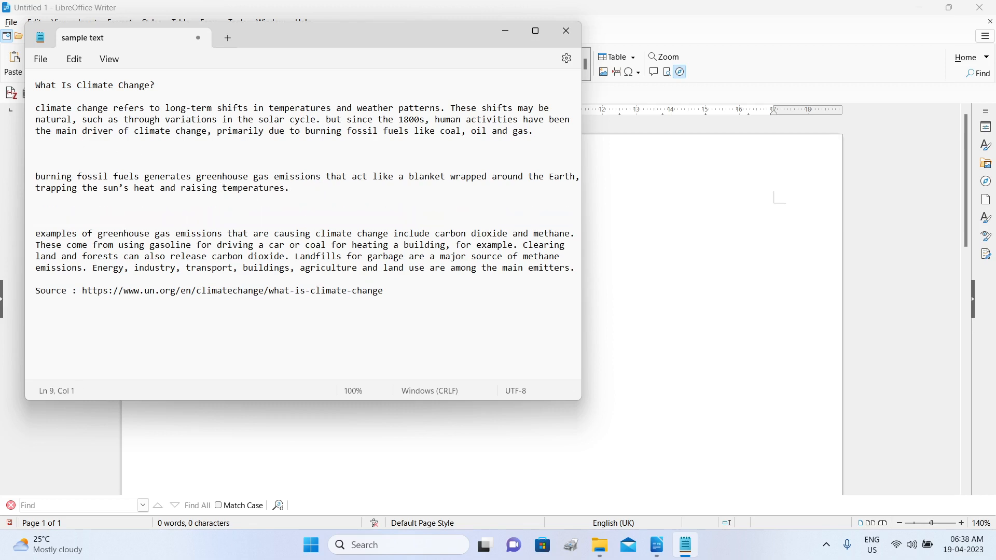
Step: Copy the entire sample text from the title to the source line and paste it into the blank LibreOffice Writer document
{"action": "left_click_drag", "start_coordinate": [421, 297], "coordinate": [39, 77]}
{"action": "right_click", "coordinate": [59, 87]}
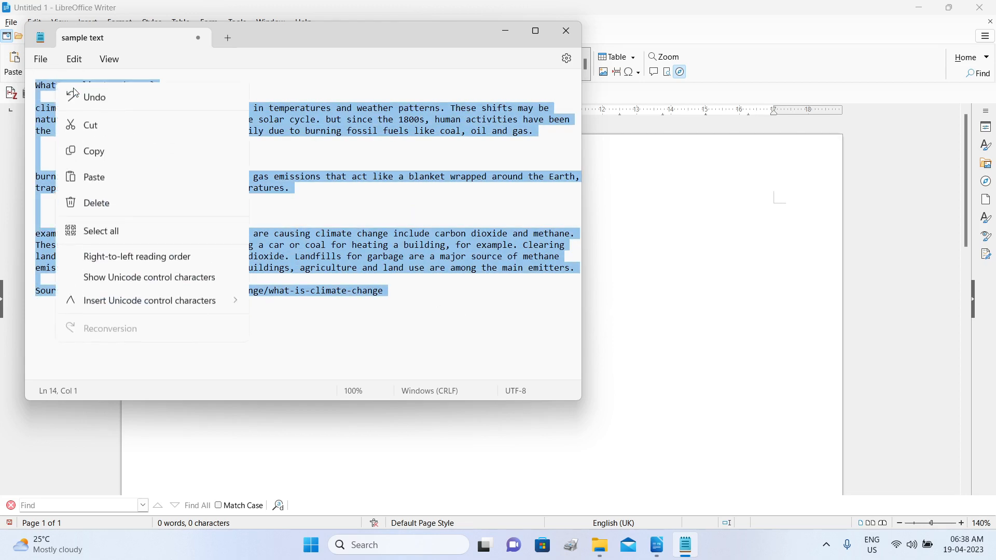
{"action": "left_click", "coordinate": [115, 149]}
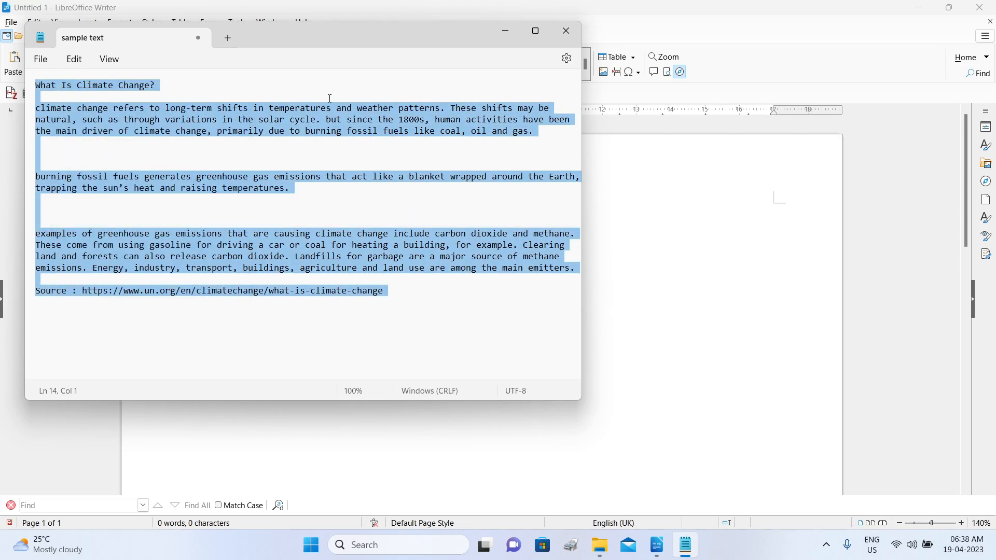
{"action": "left_click", "coordinate": [503, 27]}
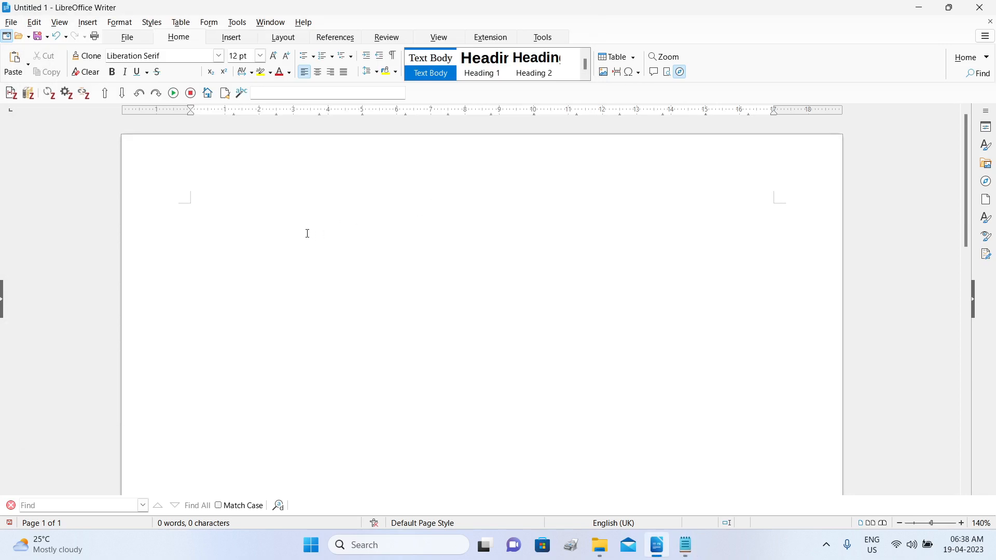
{"action": "key", "text": "ctrl+v"}
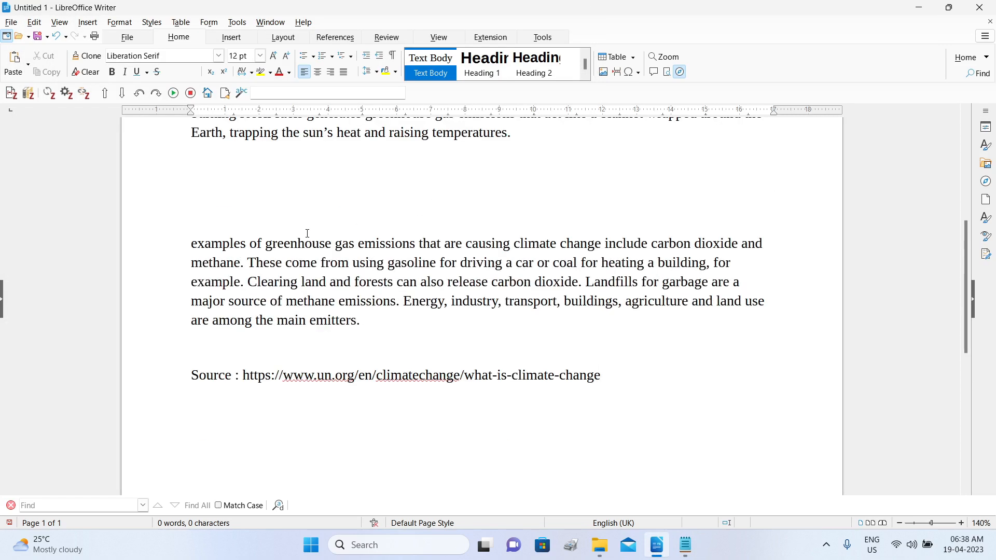
{"action": "scroll", "coordinate": [290, 243], "scroll_direction": "up", "scroll_amount": 5}
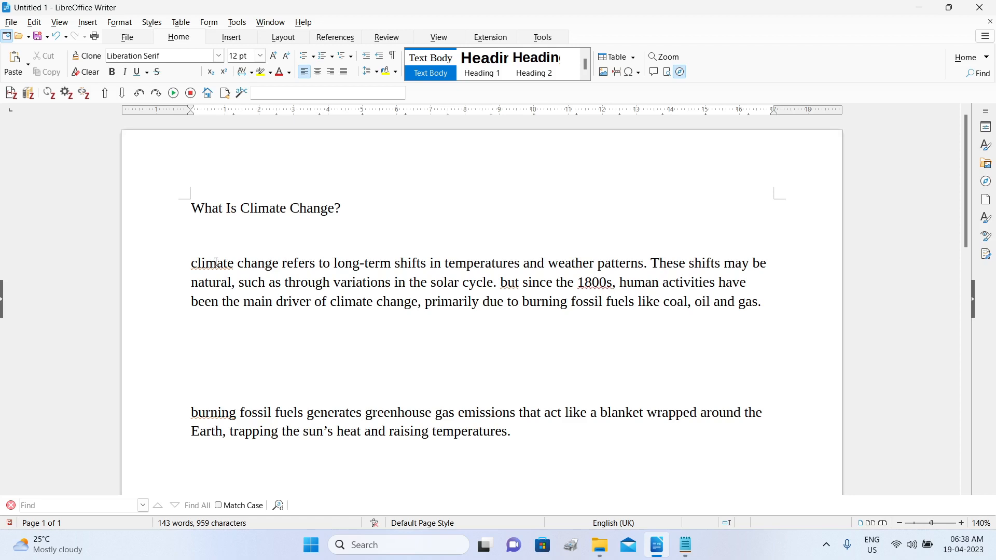
Step: Apply AutoCorrect to the whole pasted text and check the sentence capitals, paragraph spacing and source link
{"action": "left_click", "coordinate": [237, 23]}
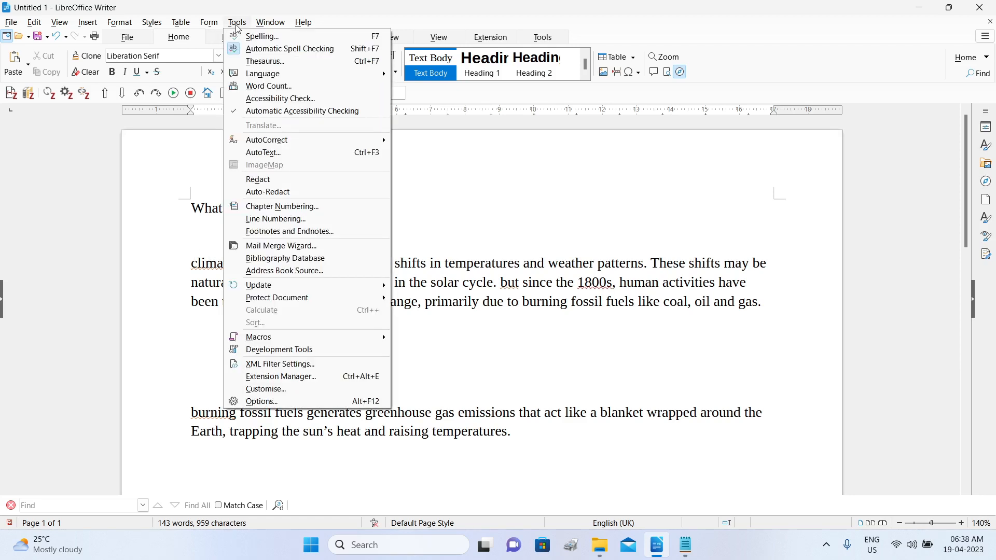
{"action": "mouse_move", "coordinate": [266, 146]}
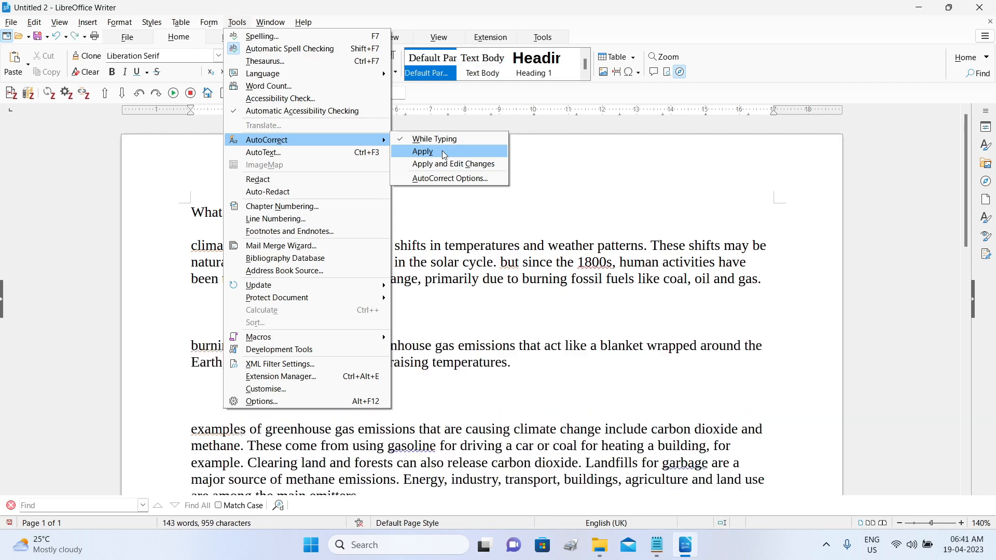
{"action": "left_click", "coordinate": [442, 151]}
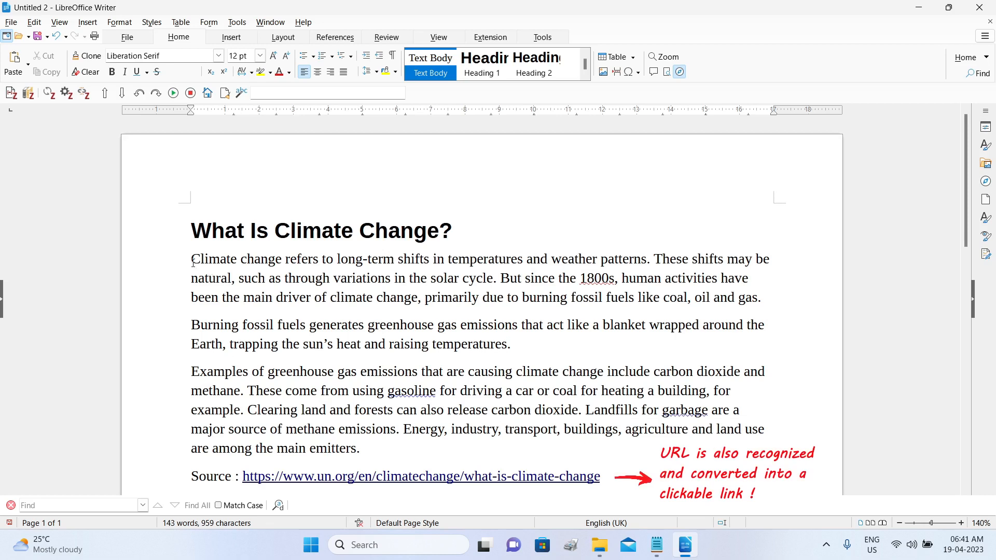
{"action": "left_click_drag", "start_coordinate": [509, 278], "coordinate": [499, 279]}
{"action": "left_click_drag", "start_coordinate": [201, 259], "coordinate": [190, 259]}
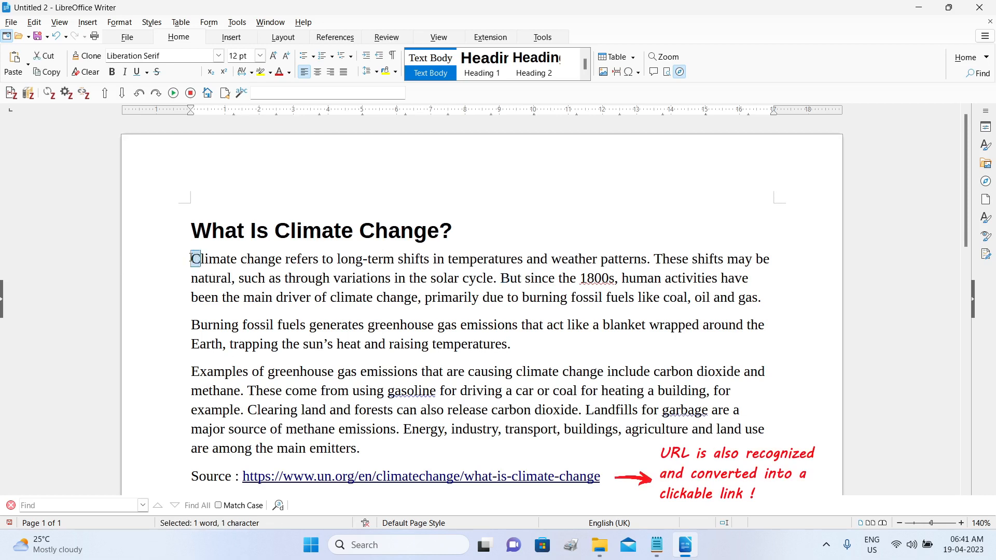
{"action": "left_click", "coordinate": [206, 315]}
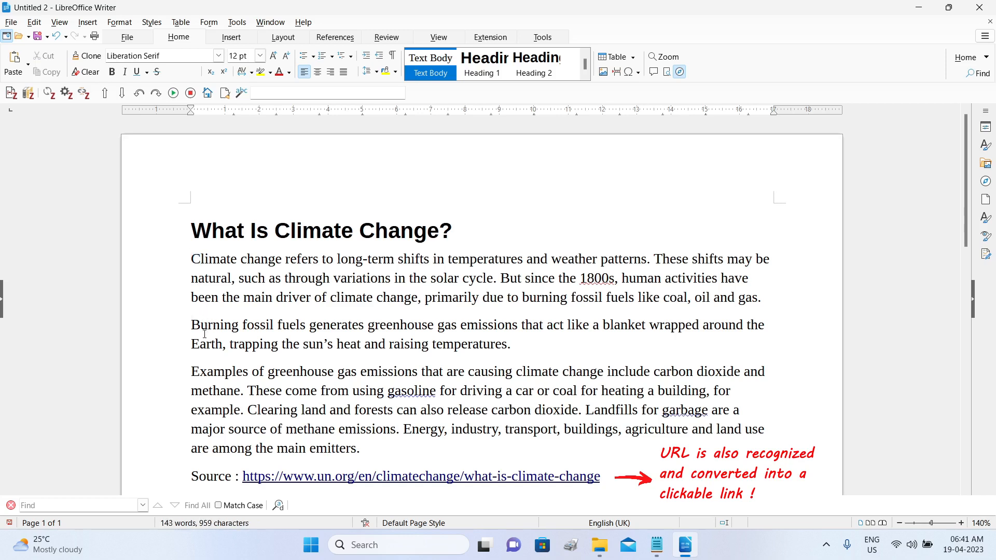
{"action": "scroll", "coordinate": [212, 373], "scroll_direction": "down", "scroll_amount": 3}
{"action": "scroll", "coordinate": [219, 377], "scroll_direction": "up", "scroll_amount": 3}
Step: Review the general AutoCorrect options and the available AutoCorrect commands without changing any setting
{"action": "left_click", "coordinate": [237, 22]}
{"action": "mouse_move", "coordinate": [254, 139]}
{"action": "left_click", "coordinate": [435, 178]}
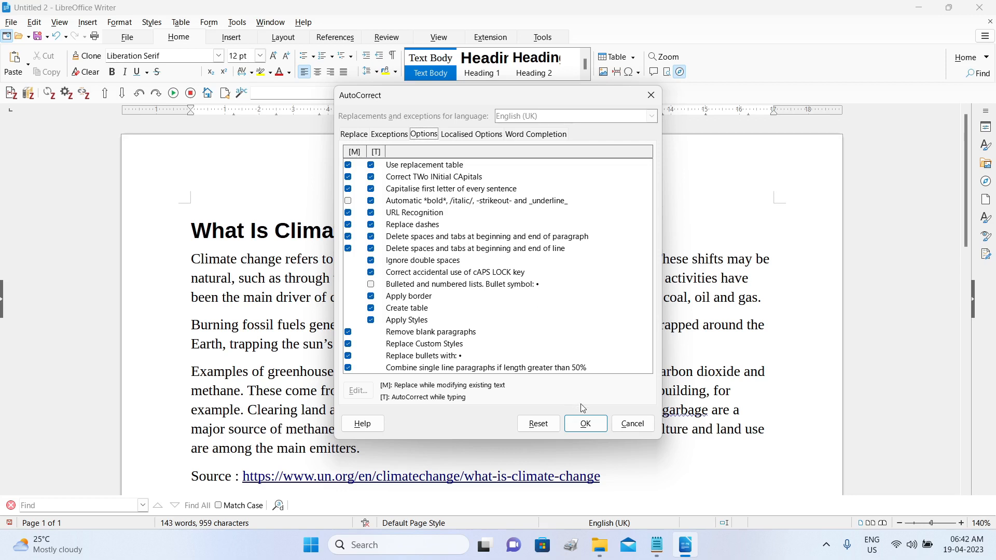
{"action": "left_click", "coordinate": [629, 425]}
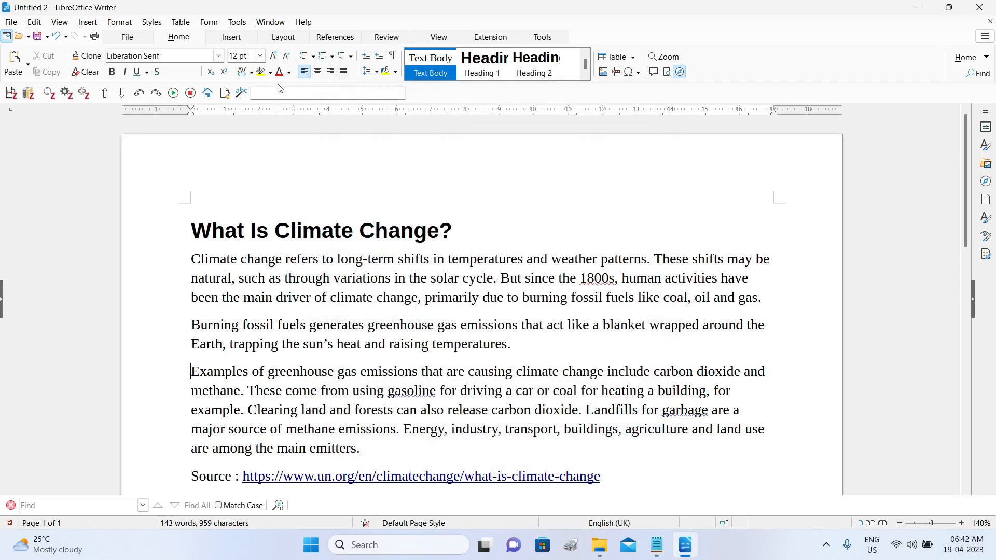
{"action": "left_click", "coordinate": [237, 23]}
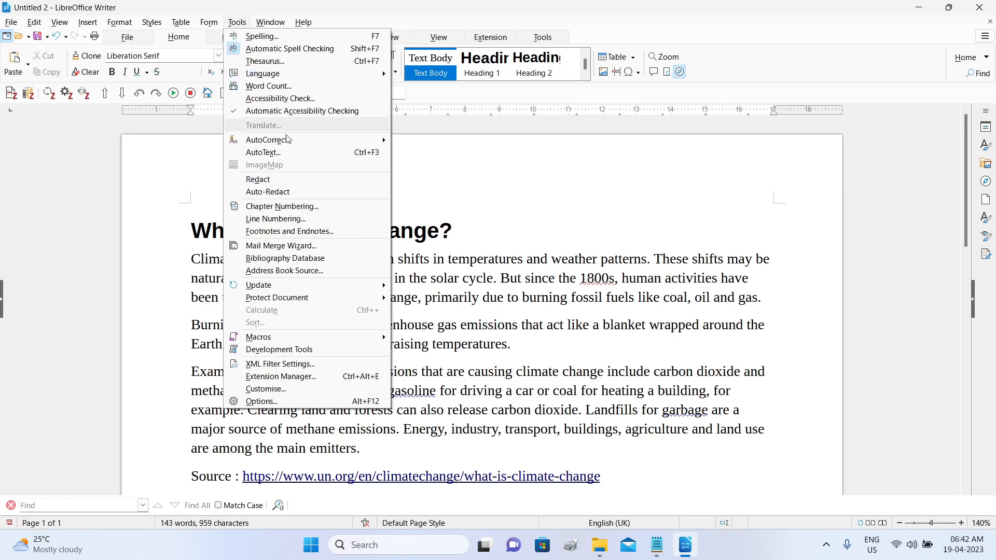
{"action": "mouse_move", "coordinate": [296, 139]}
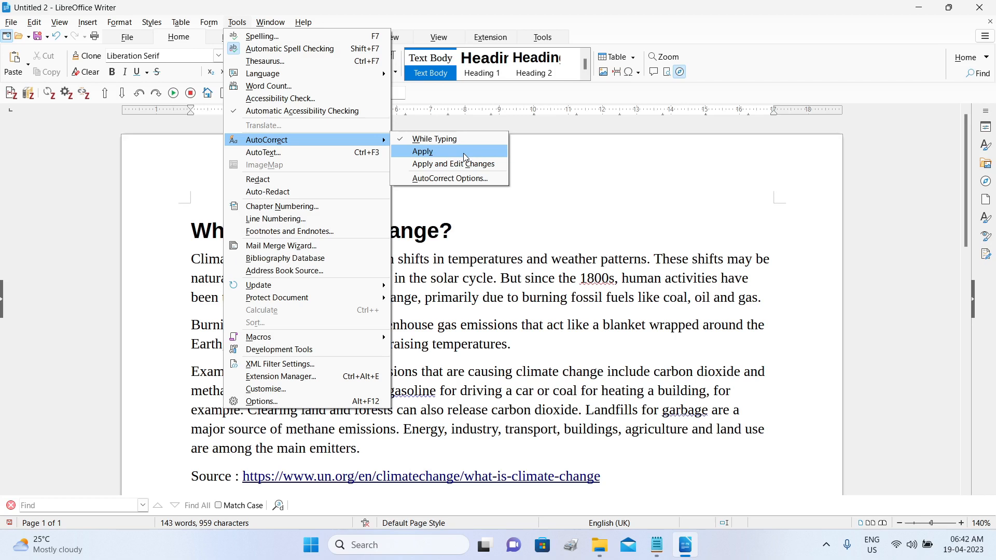
{"action": "left_click", "coordinate": [512, 298]}
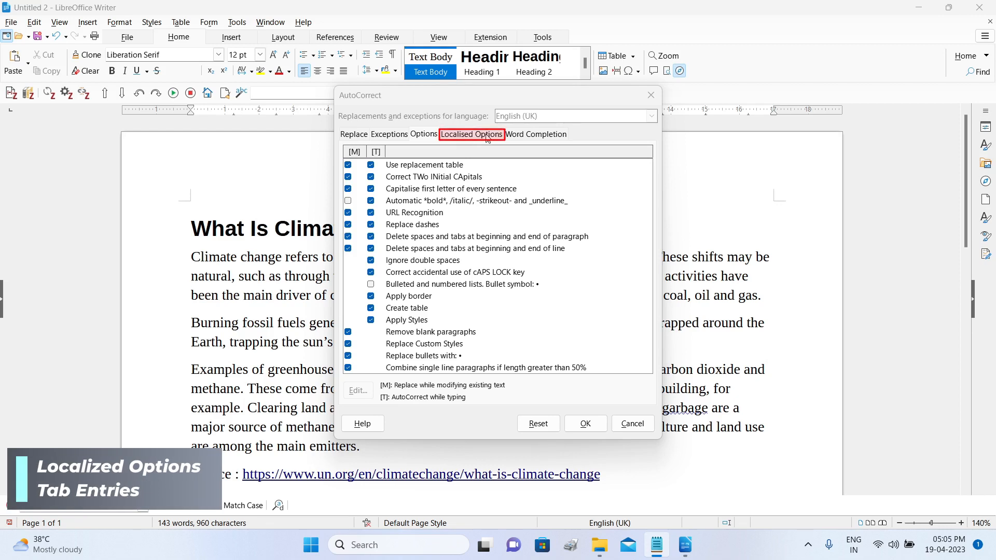
Step: Review the localised AutoCorrect options and view the character choices for the double quotes' start quote without changing it
{"action": "left_click", "coordinate": [489, 135]}
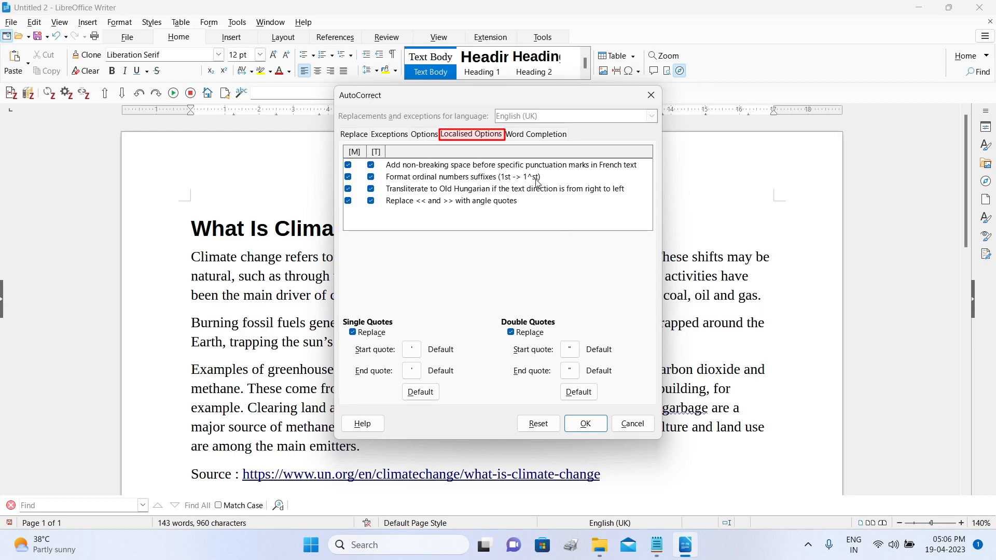
{"action": "left_click", "coordinate": [570, 350]}
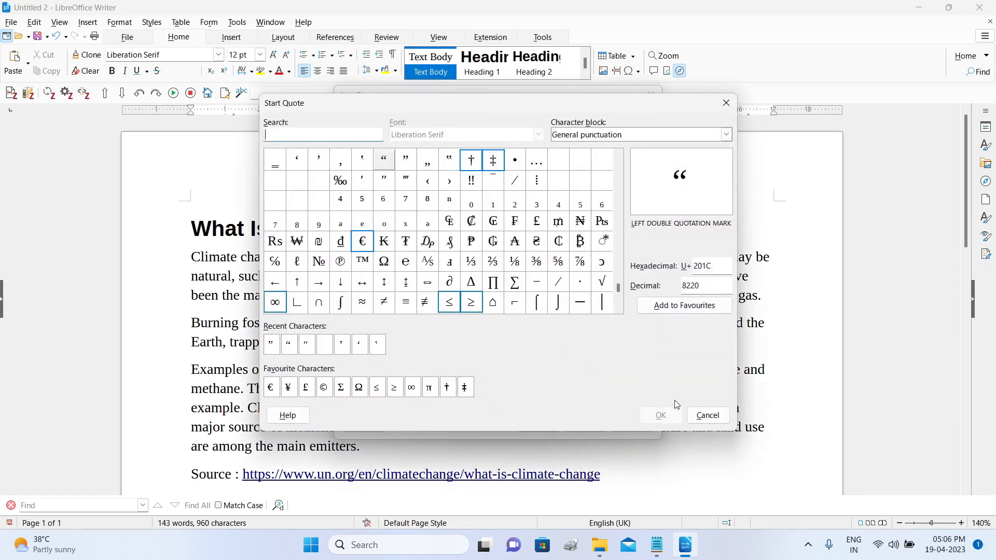
{"action": "left_click", "coordinate": [707, 415]}
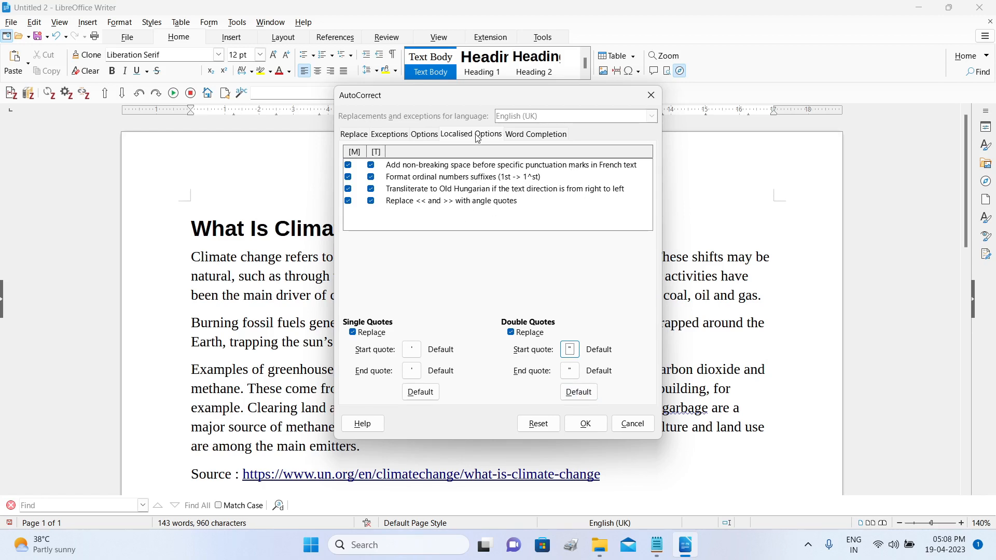
Step: Examine the Word Completion settings and the list of collected words, turning Collect words off and back on
{"action": "left_click", "coordinate": [536, 136]}
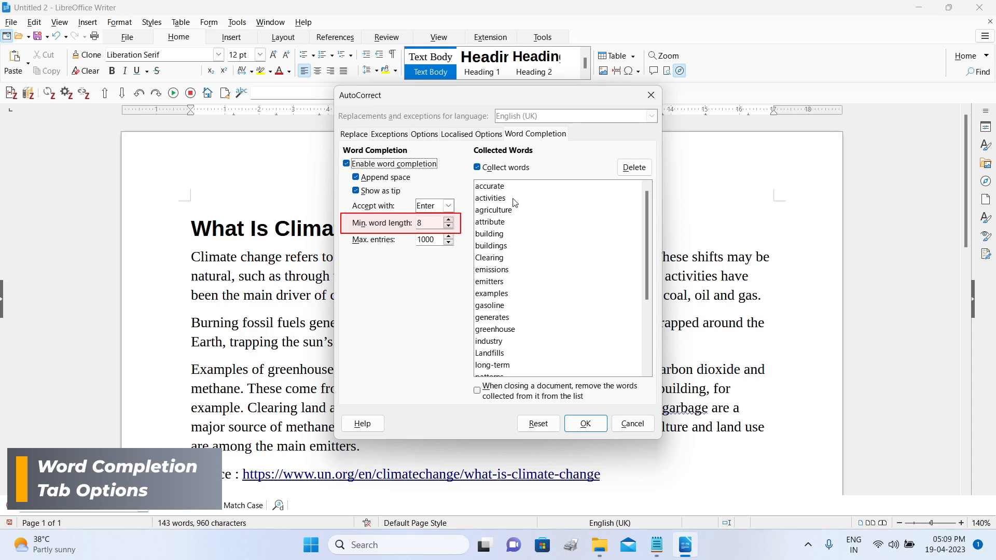
{"action": "scroll", "coordinate": [516, 207], "scroll_direction": "down", "scroll_amount": 4}
{"action": "scroll", "coordinate": [526, 236], "scroll_direction": "up", "scroll_amount": 4}
{"action": "left_click", "coordinate": [477, 168]}
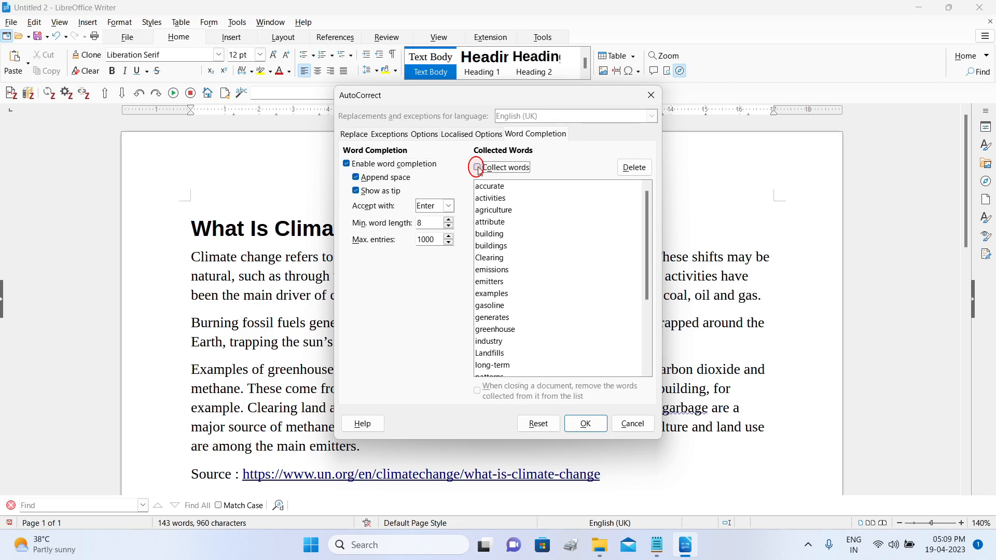
{"action": "left_click", "coordinate": [477, 167]}
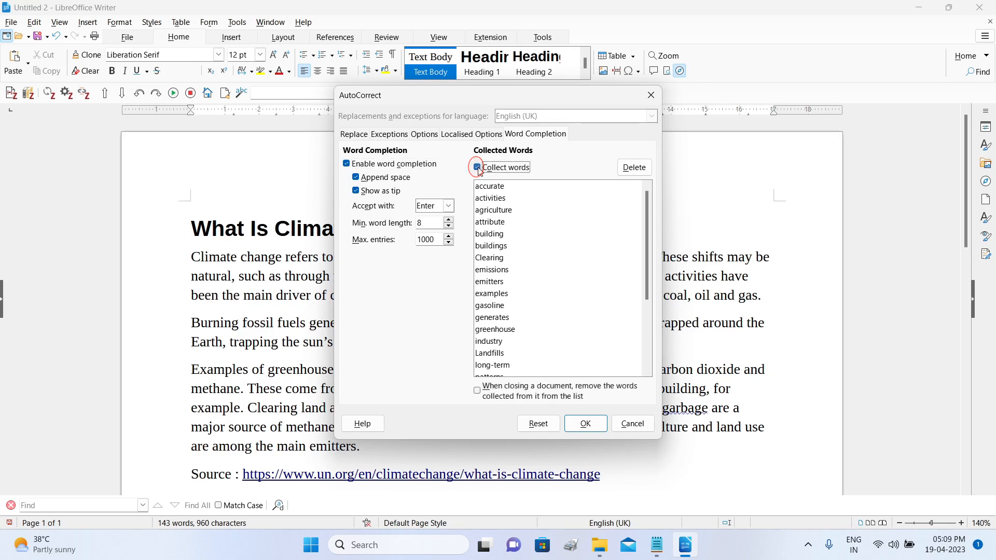
{"action": "left_click", "coordinate": [505, 282]}
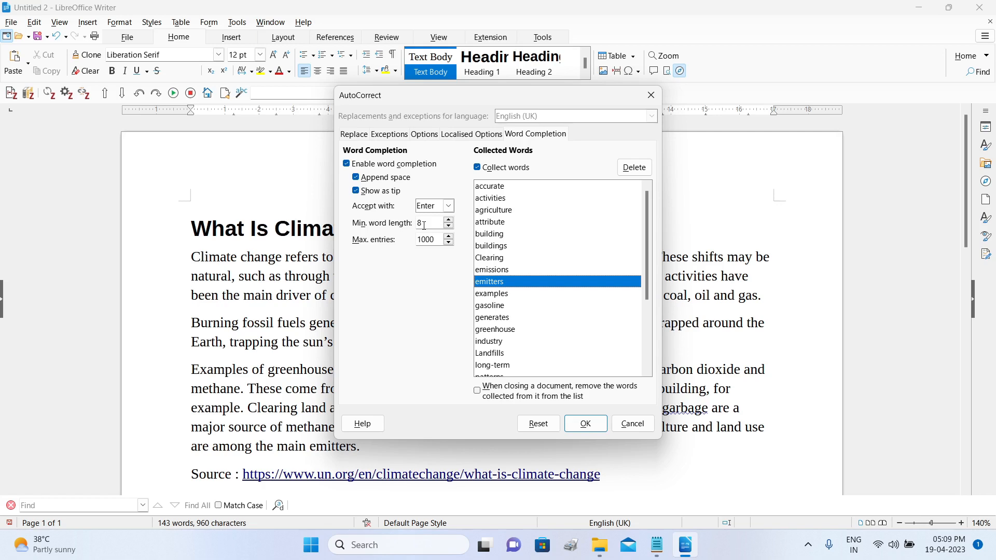
{"action": "scroll", "coordinate": [538, 251], "scroll_direction": "down", "scroll_amount": 3}
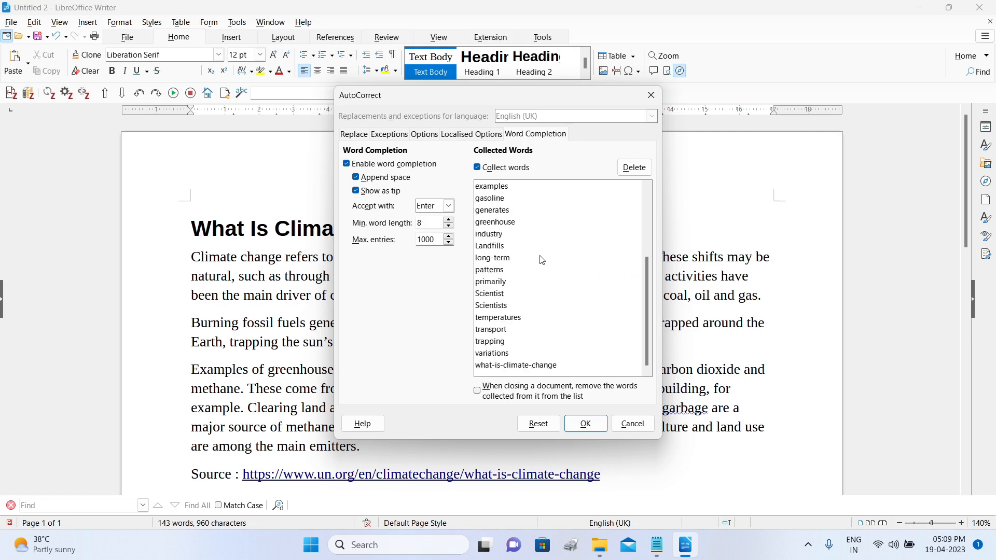
{"action": "scroll", "coordinate": [540, 306], "scroll_direction": "up", "scroll_amount": 3}
{"action": "left_click", "coordinate": [543, 283]}
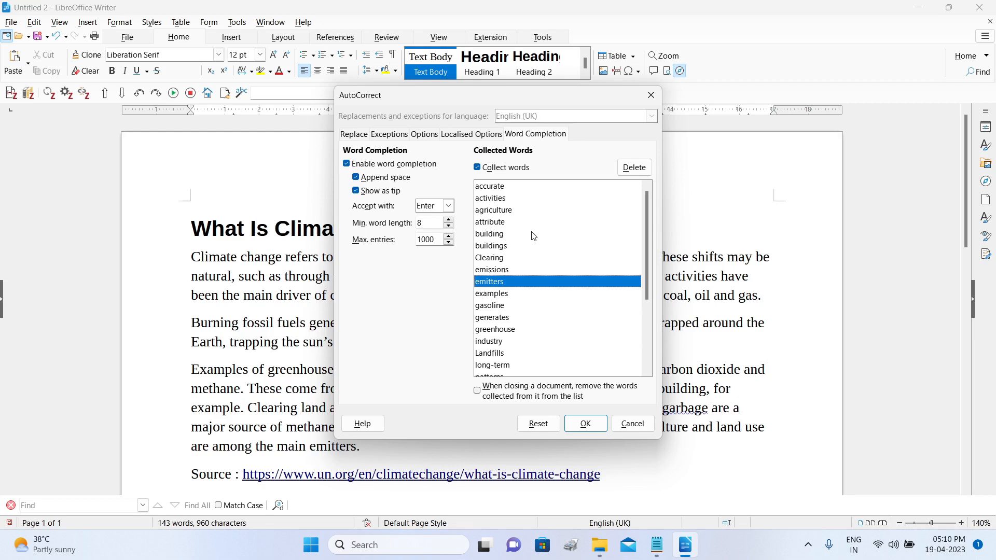
{"action": "scroll", "coordinate": [534, 236], "scroll_direction": "down", "scroll_amount": 3}
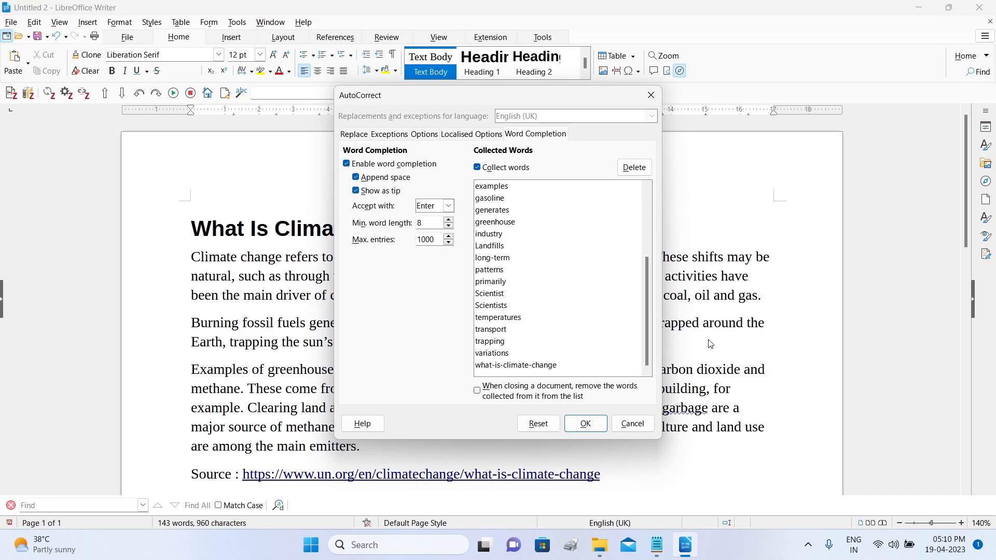
{"action": "scroll", "coordinate": [539, 284], "scroll_direction": "up", "scroll_amount": 3}
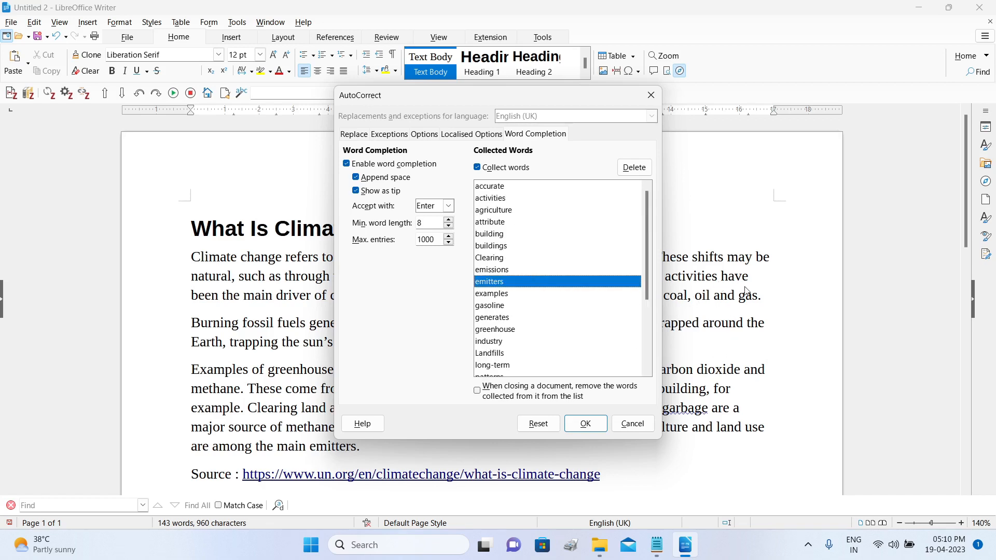
Step: Set word completion suggestions to be accepted with Space and apply the AutoCorrect settings
{"action": "left_click", "coordinate": [449, 207]}
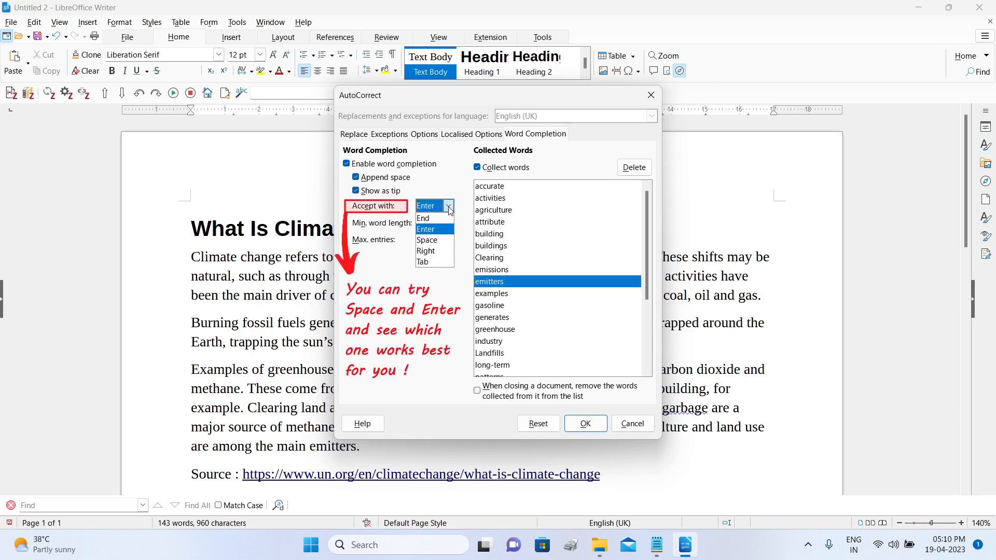
{"action": "left_click", "coordinate": [441, 240]}
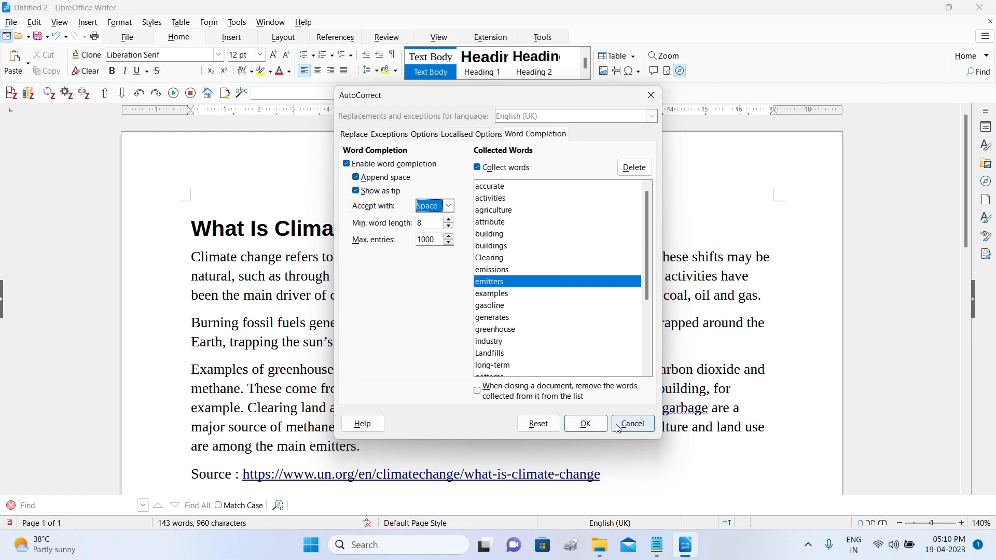
{"action": "left_click", "coordinate": [586, 423]}
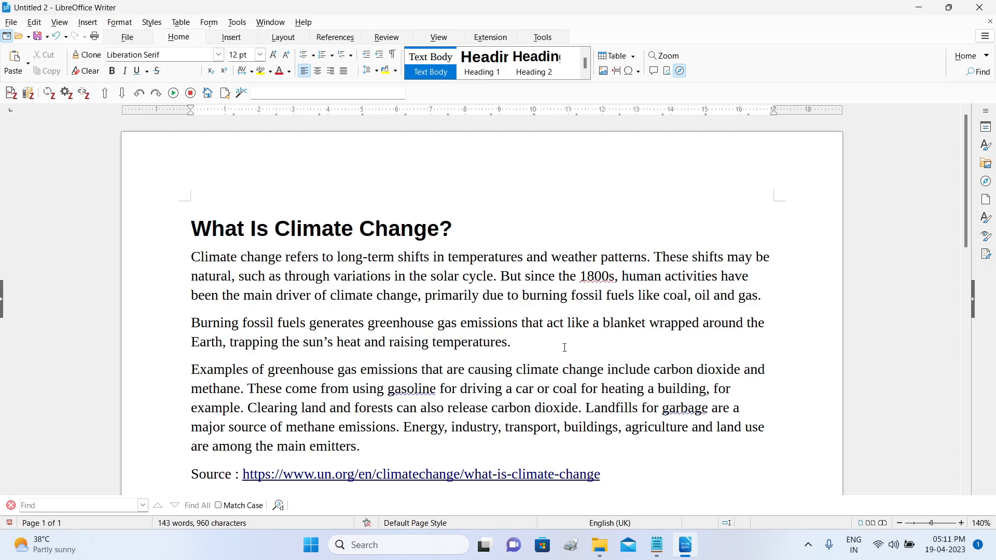
Step: Add the sentence "Anthropogenic sources are largely to blame with some calling the present epoch as Anthropocene." after "raising temperatures."
{"action": "type", "text": "Anthropogeni"}
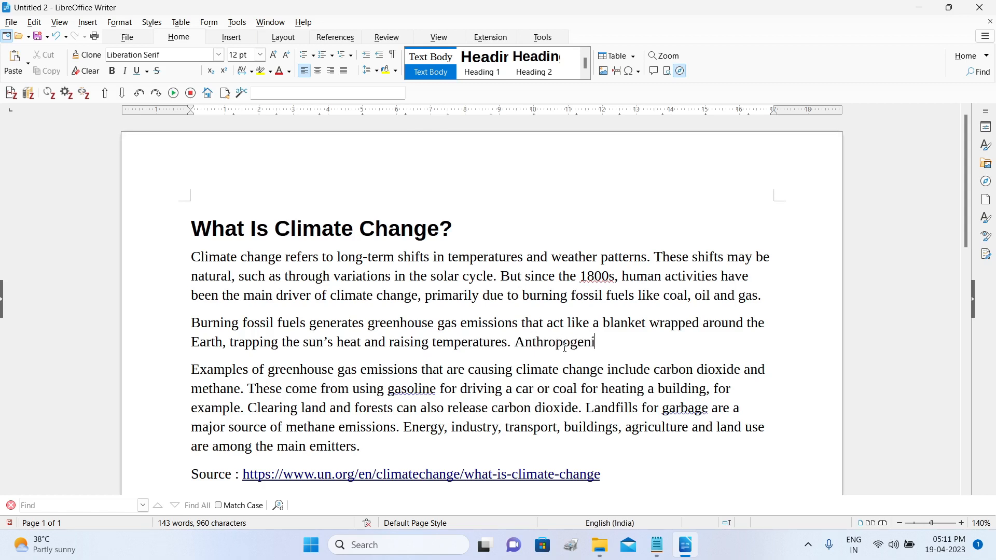
{"action": "type", "text": "c sources are largely "}
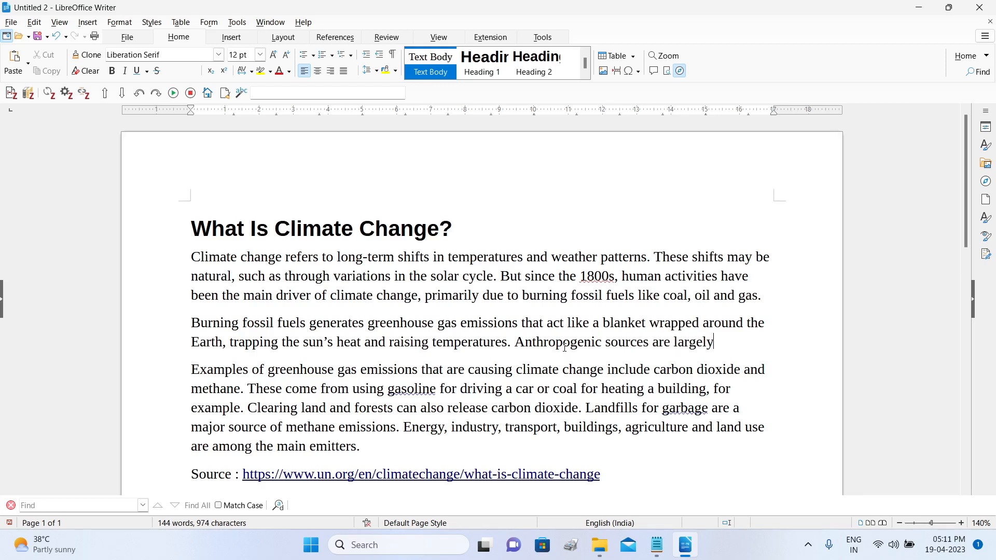
{"action": "type", "text": "to blame with s"}
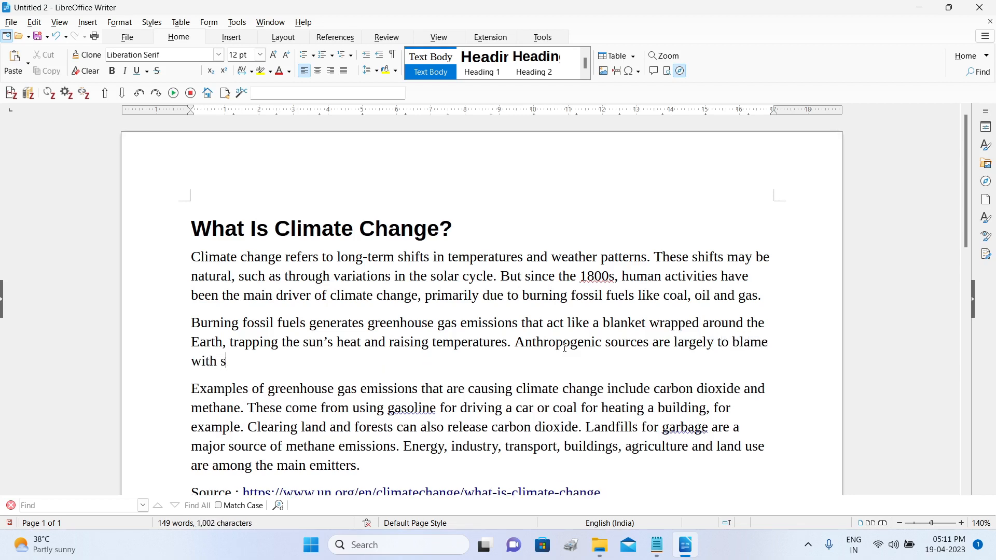
{"action": "type", "text": "ome calling"}
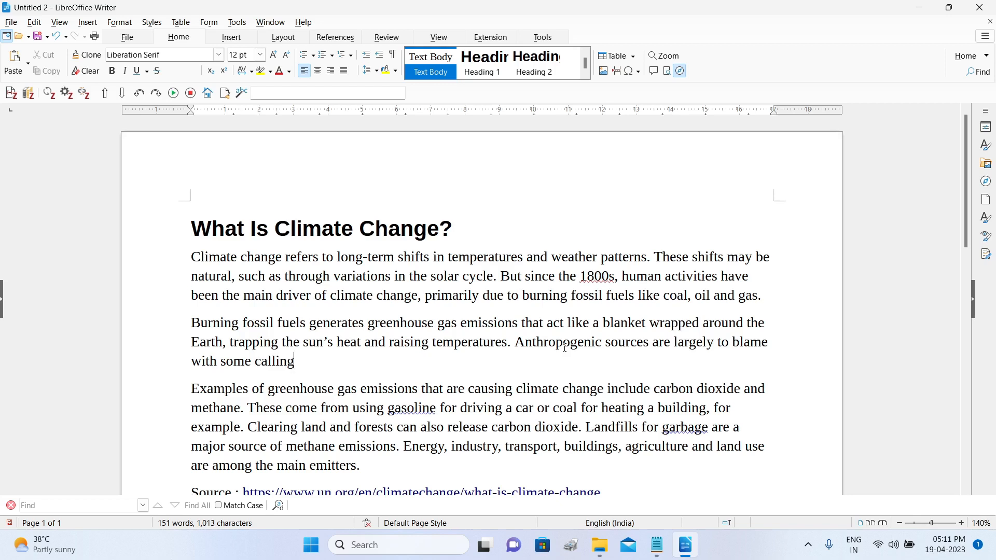
{"action": "type", "text": " the present epoc"}
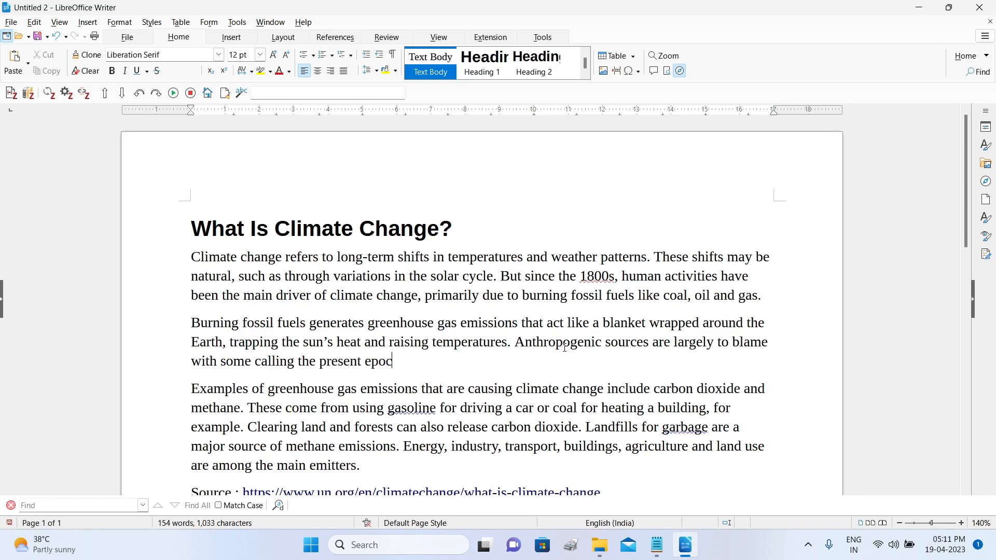
{"action": "type", "text": "h as Anthropocene."}
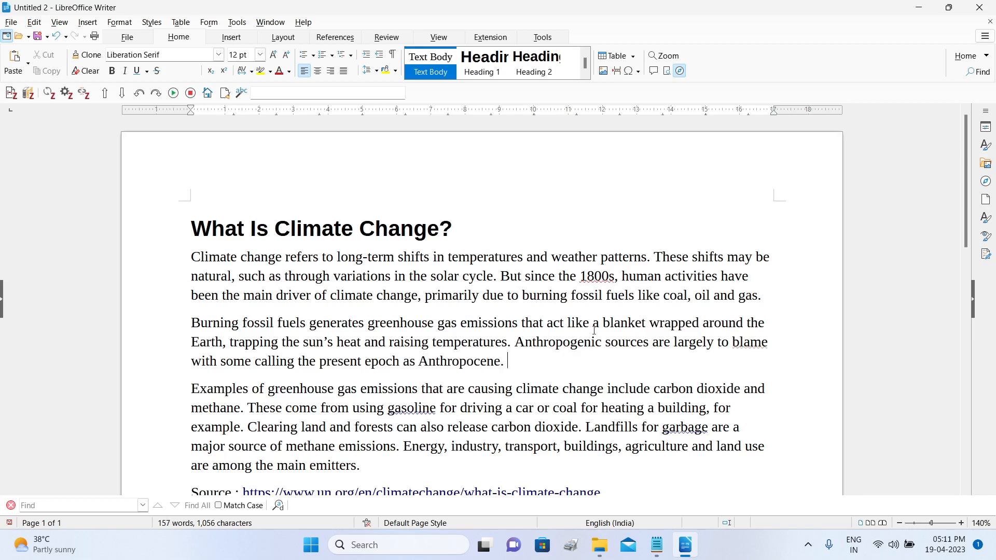
Step: Examine the added sentence, highlighting its long words Anthropogenic and Anthropocene without changing the text
{"action": "scroll", "coordinate": [423, 420], "scroll_direction": "down", "scroll_amount": 3}
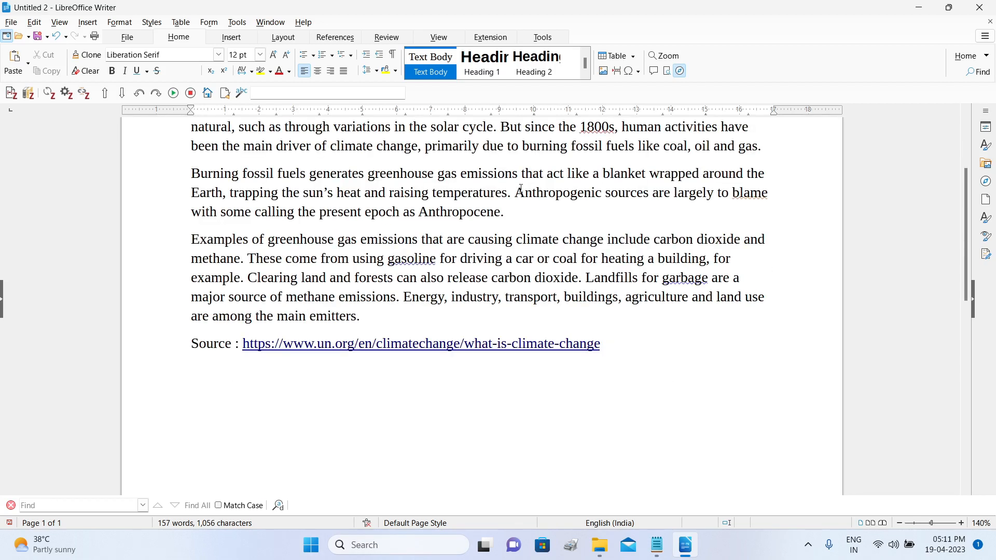
{"action": "left_click_drag", "start_coordinate": [516, 191], "coordinate": [555, 214]}
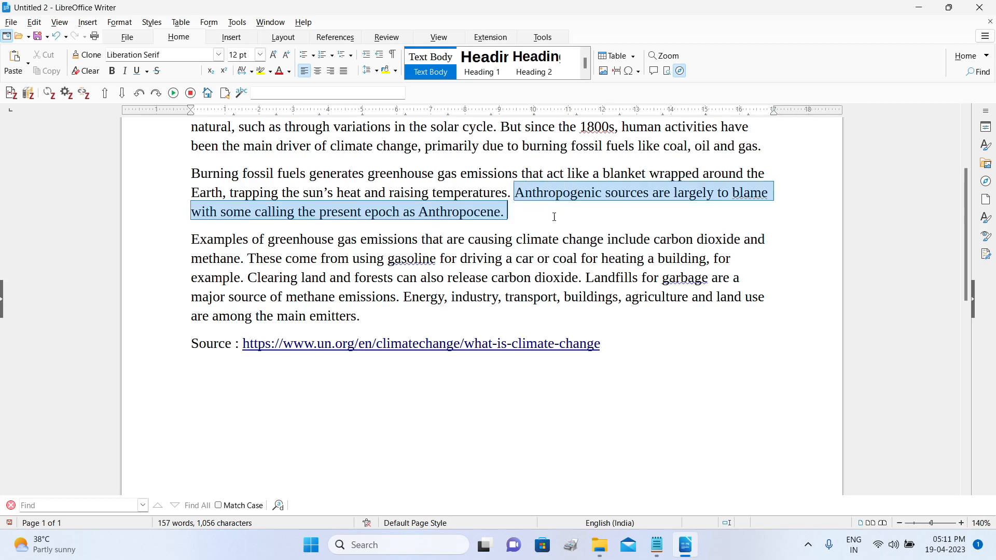
{"action": "left_click", "coordinate": [554, 216]}
{"action": "left_click_drag", "start_coordinate": [517, 192], "coordinate": [602, 193]}
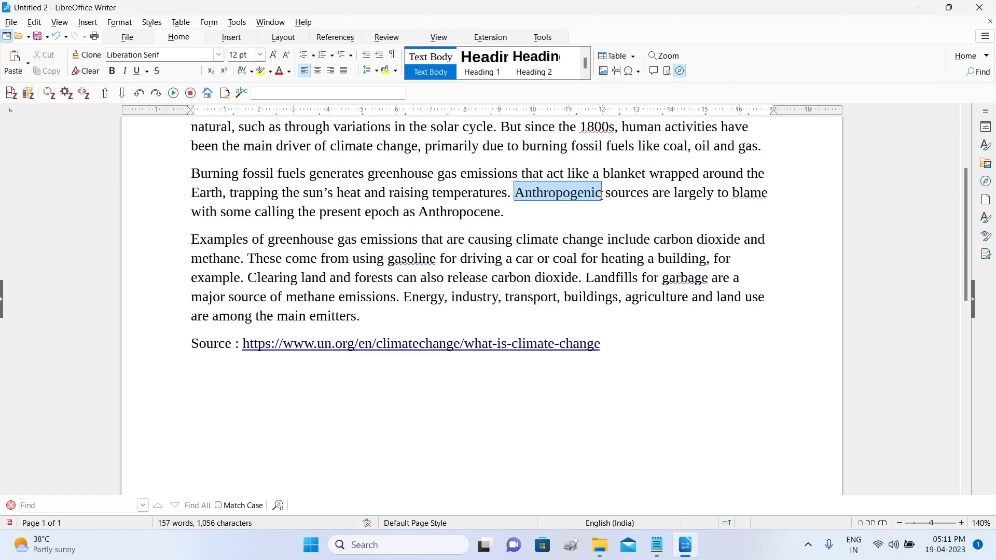
{"action": "left_click_drag", "start_coordinate": [501, 211], "coordinate": [420, 214]}
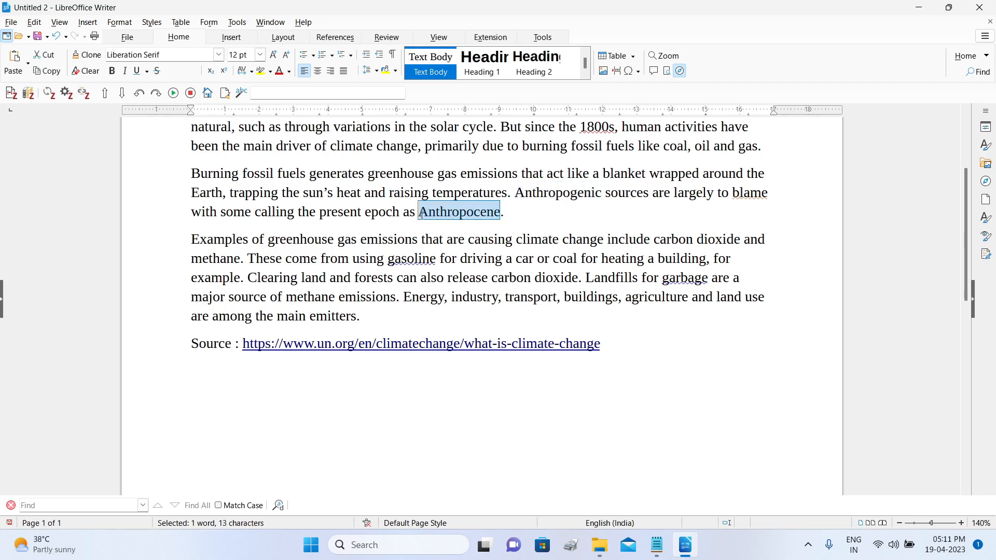
{"action": "left_click", "coordinate": [521, 213]}
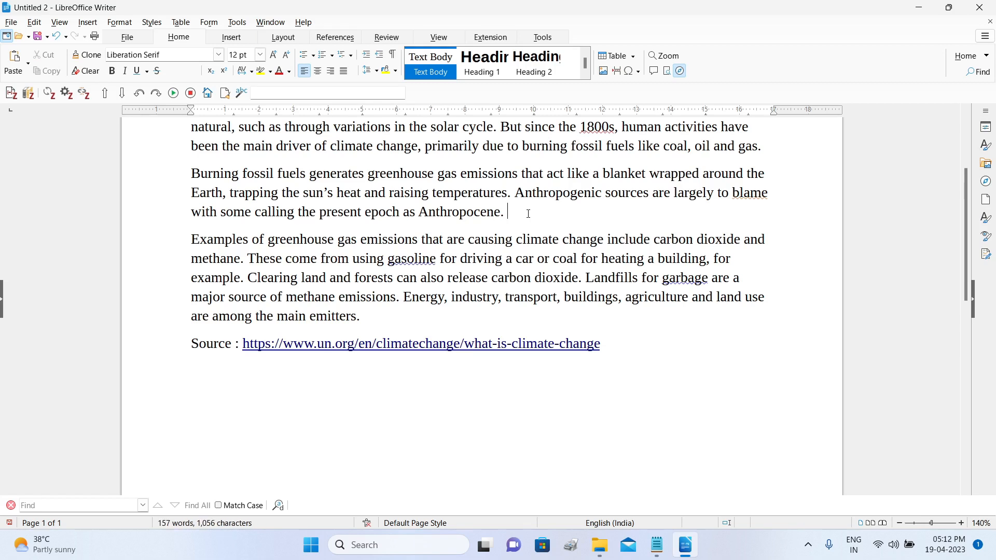
{"action": "left_click_drag", "start_coordinate": [515, 194], "coordinate": [597, 198]}
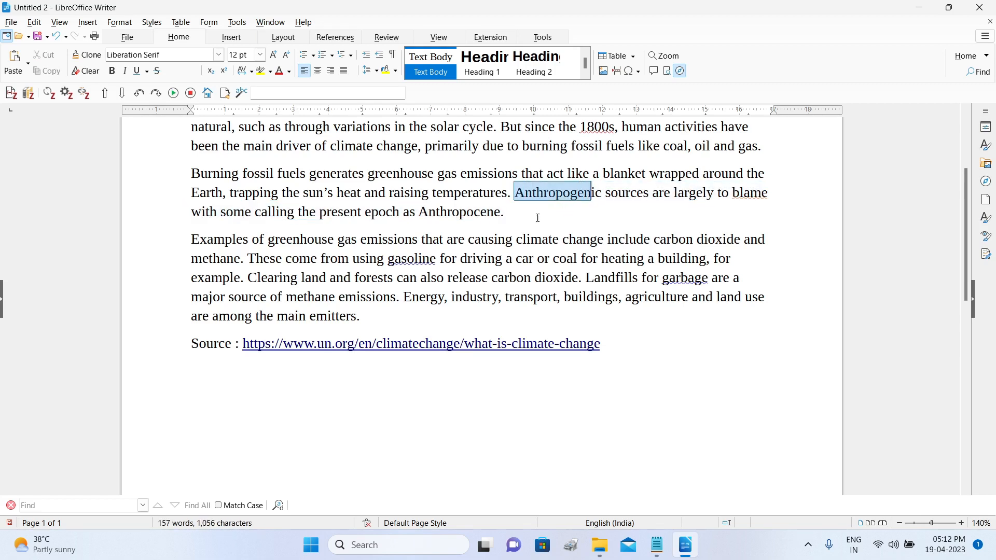
{"action": "left_click", "coordinate": [521, 212]}
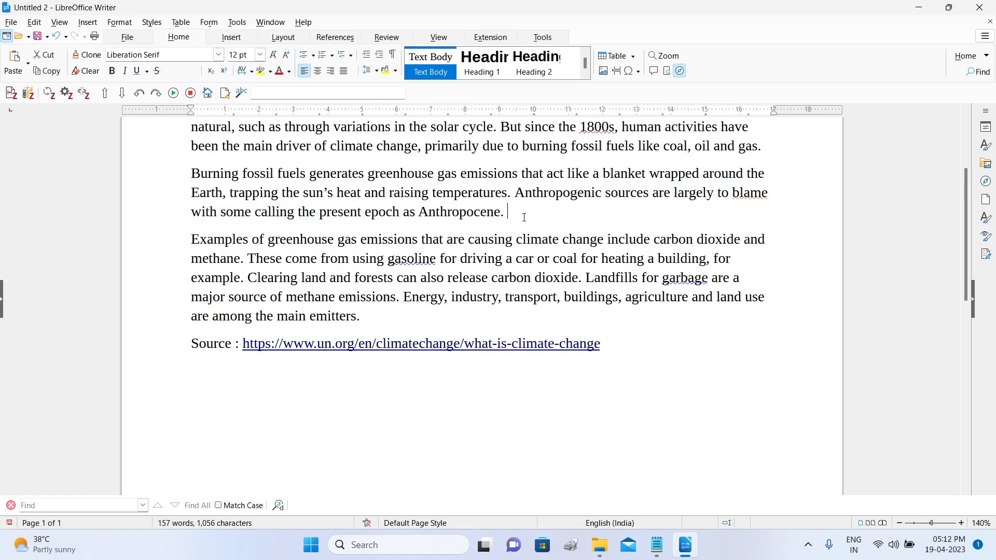
Step: Check the word completion list of collected words for Anthropocene and Anthropogenic, leaving the AutoCorrect settings unchanged
{"action": "left_click", "coordinate": [237, 23]}
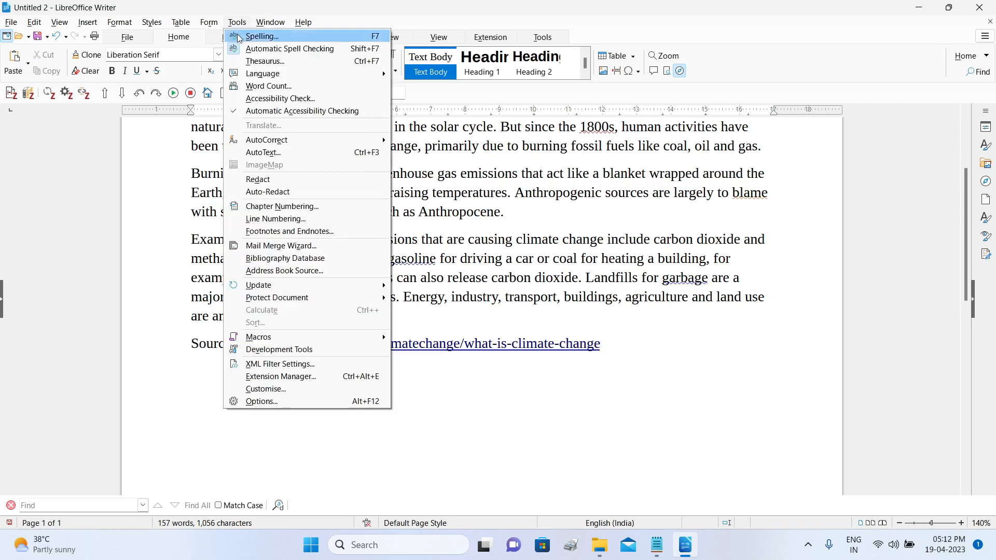
{"action": "mouse_move", "coordinate": [335, 142]}
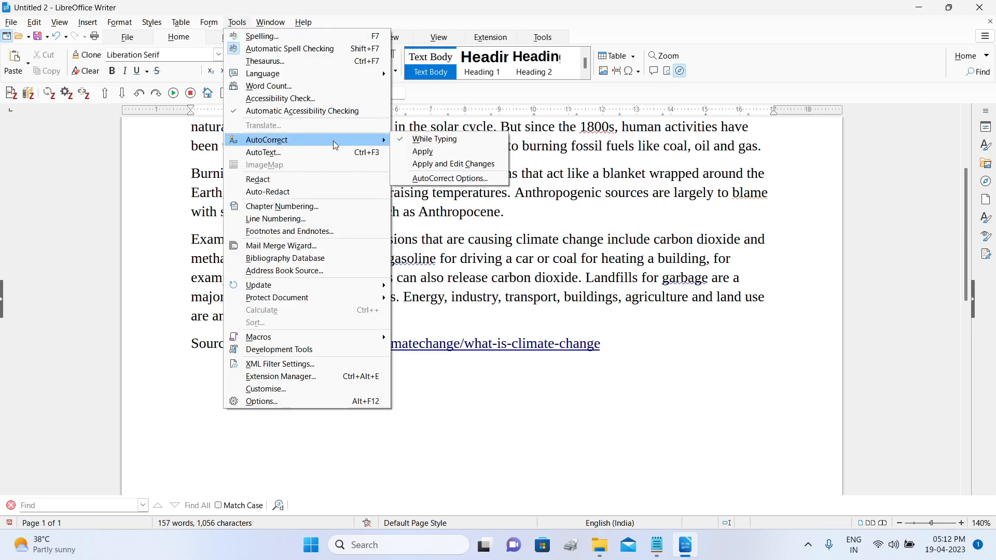
{"action": "left_click", "coordinate": [443, 179]}
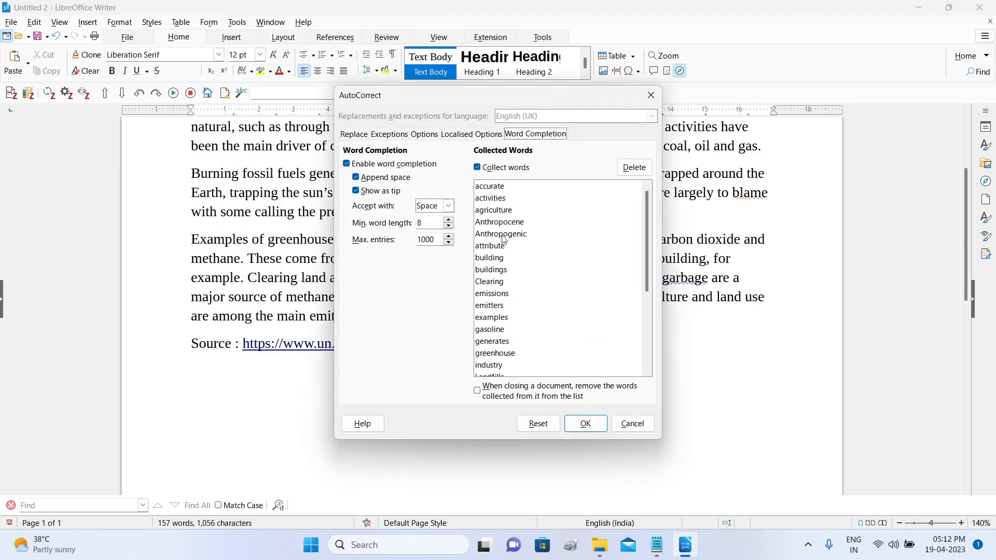
{"action": "left_click", "coordinate": [483, 224]}
{"action": "left_click", "coordinate": [522, 236]}
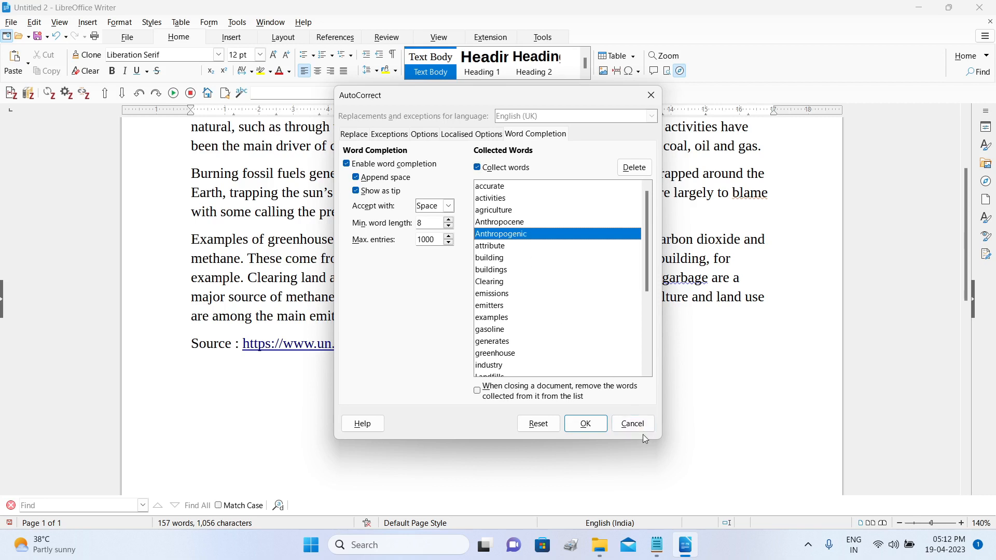
{"action": "left_click", "coordinate": [612, 429]}
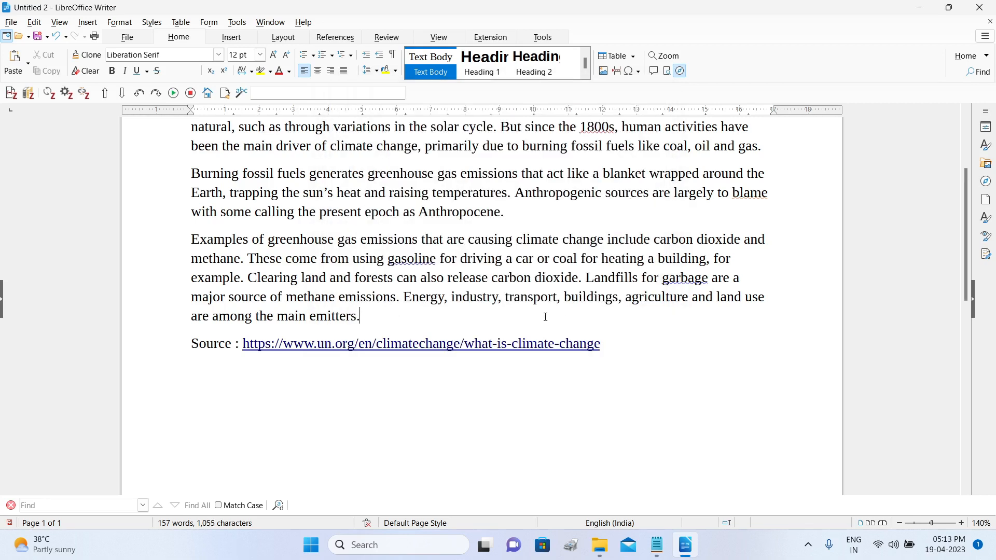
Step: Start new paragraphs after "main emitters." and enter "Anthropocene temperatures" by accepting the word completion suggestions for "Ant" and "tem"
{"action": "key", "text": "Return"}
{"action": "key", "text": "Return"}
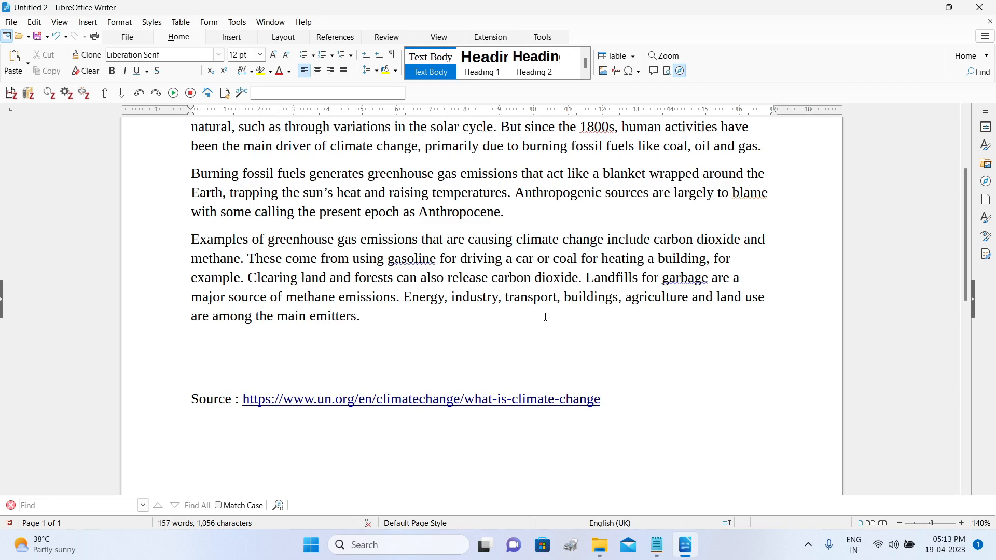
{"action": "type", "text": "Ant"}
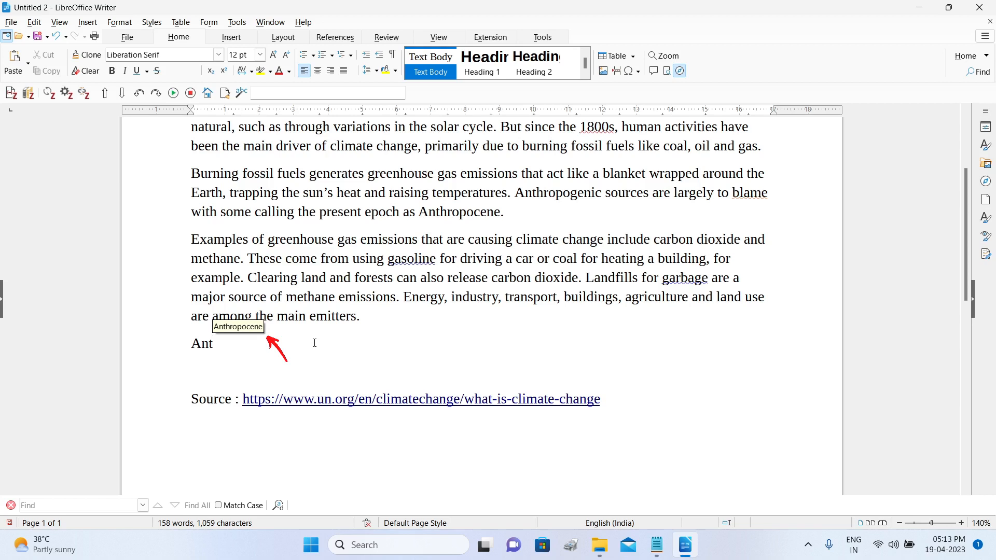
{"action": "key", "text": "Return"}
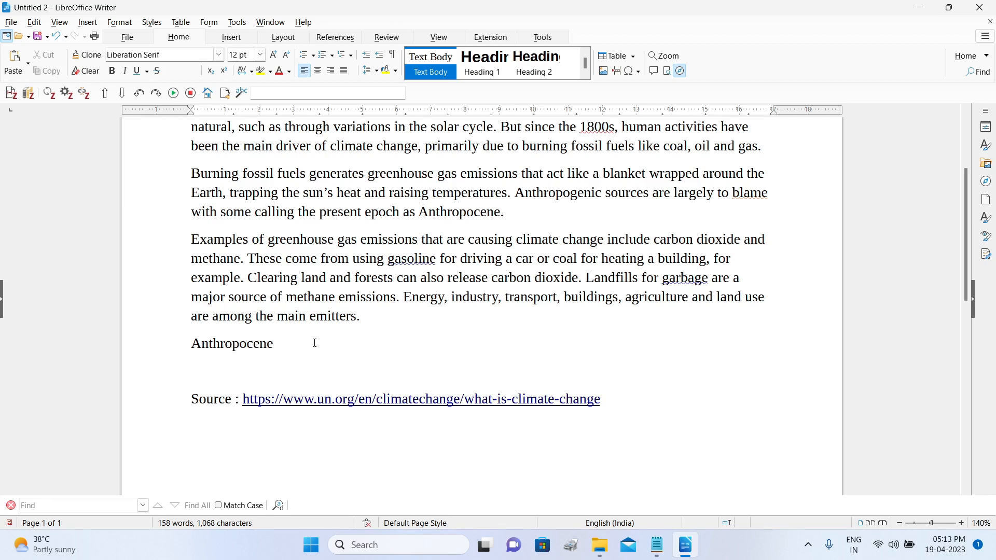
{"action": "type", "text": "tem"}
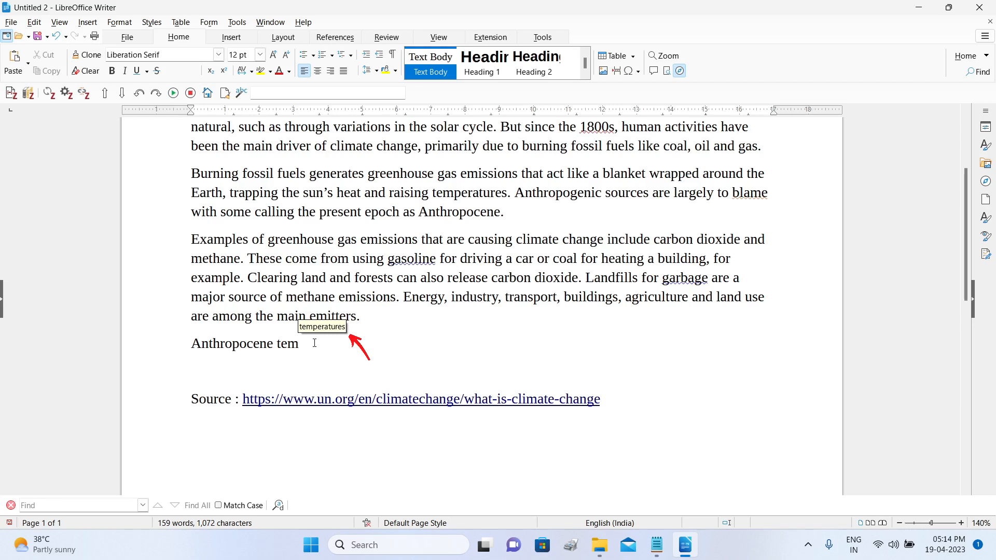
{"action": "key", "text": "Return"}
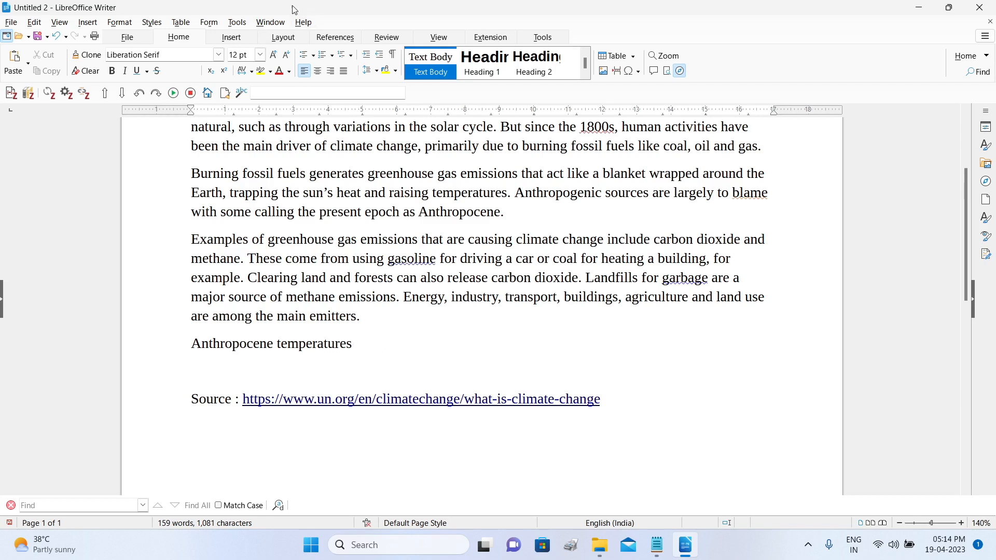
Step: Review the full list of collected words, the option to remove them when closing a document, and the maximum entries setting
{"action": "left_click", "coordinate": [232, 23]}
{"action": "mouse_move", "coordinate": [262, 149]}
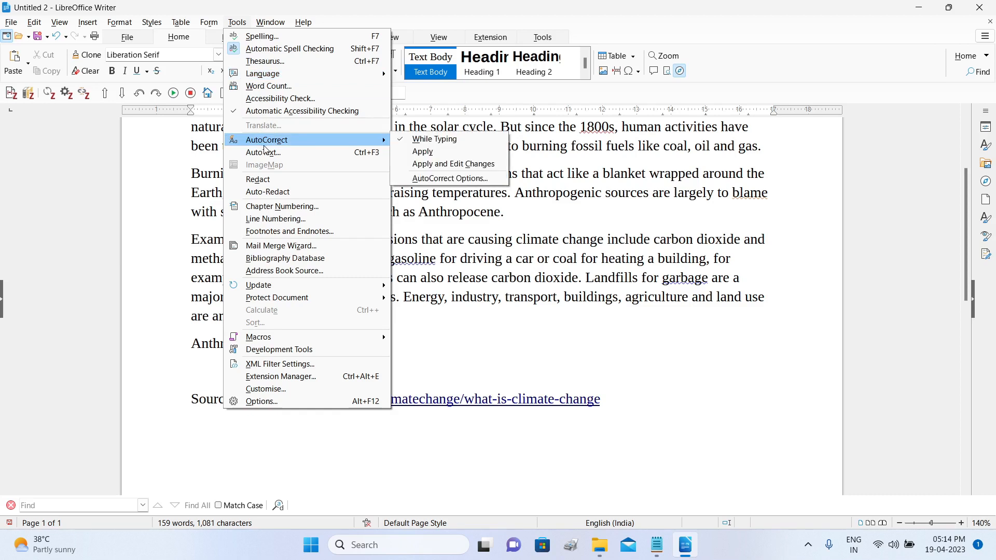
{"action": "left_click", "coordinate": [416, 179]}
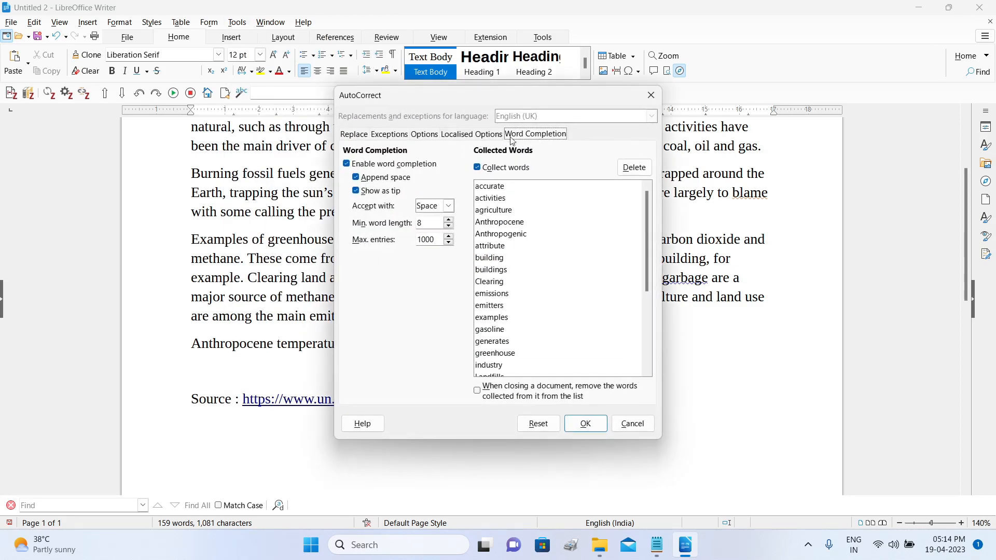
{"action": "scroll", "coordinate": [543, 225], "scroll_direction": "down", "scroll_amount": 4}
{"action": "scroll", "coordinate": [543, 225], "scroll_direction": "down", "scroll_amount": 1}
{"action": "scroll", "coordinate": [544, 226], "scroll_direction": "up", "scroll_amount": 4}
{"action": "scroll", "coordinate": [524, 265], "scroll_direction": "down", "scroll_amount": 4}
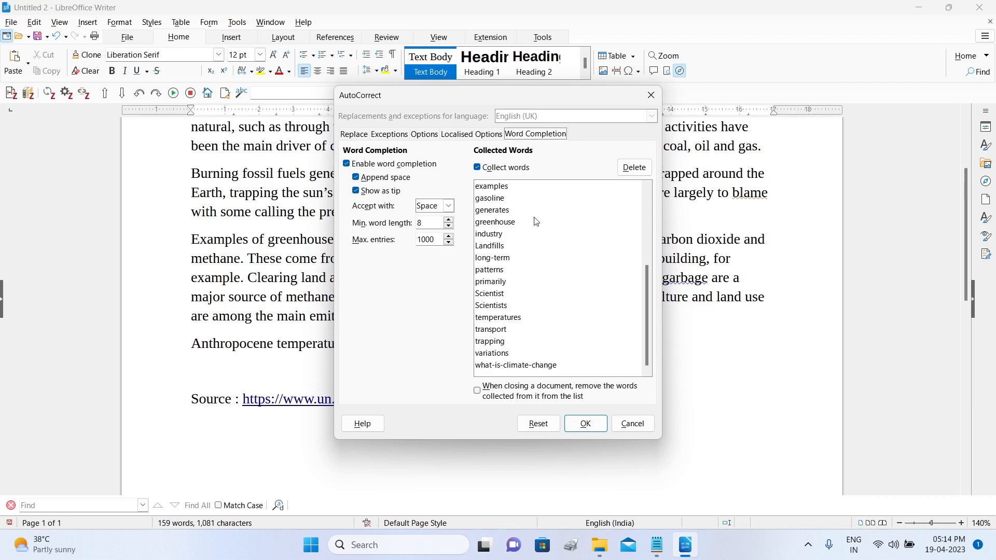
{"action": "scroll", "coordinate": [536, 230], "scroll_direction": "up", "scroll_amount": 4}
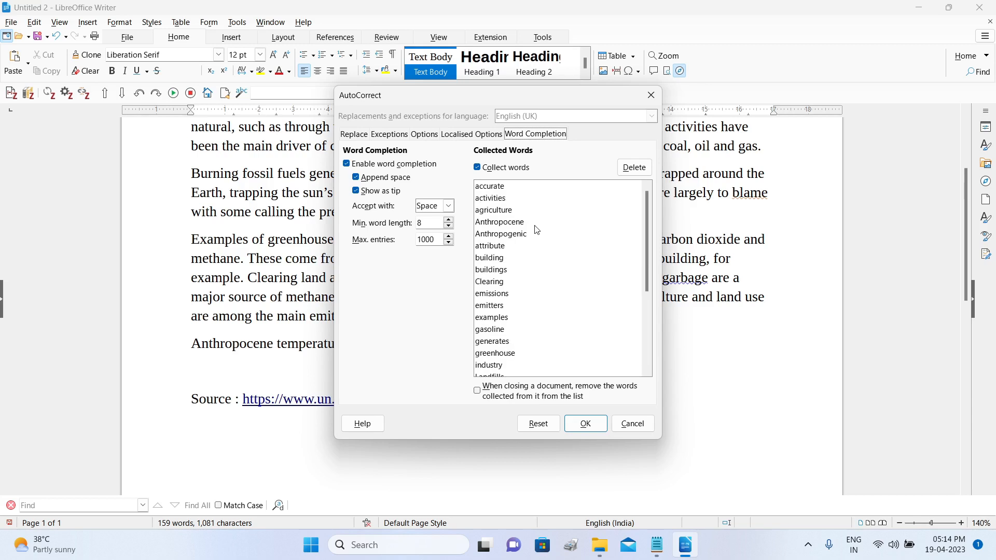
{"action": "scroll", "coordinate": [537, 230], "scroll_direction": "down", "scroll_amount": 4}
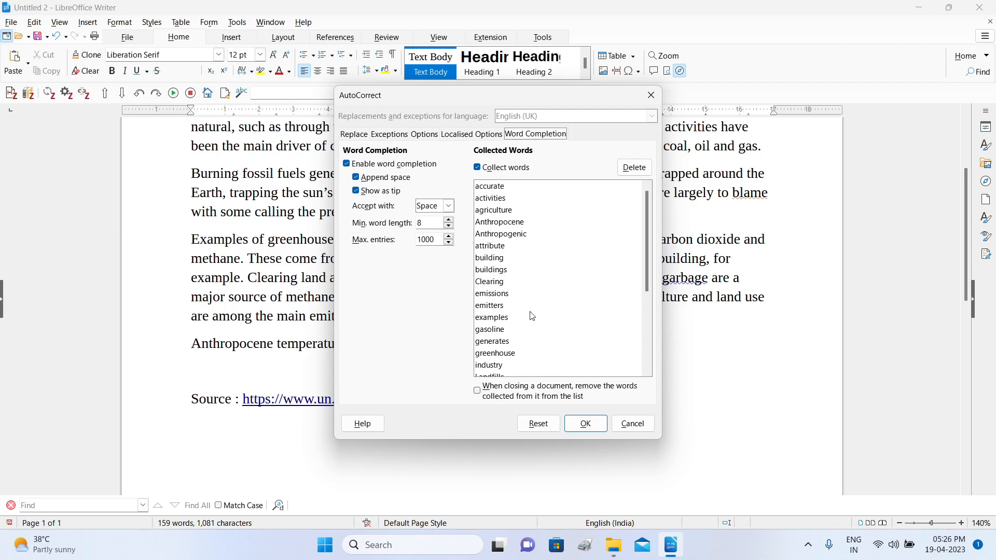
{"action": "left_click", "coordinate": [477, 390]}
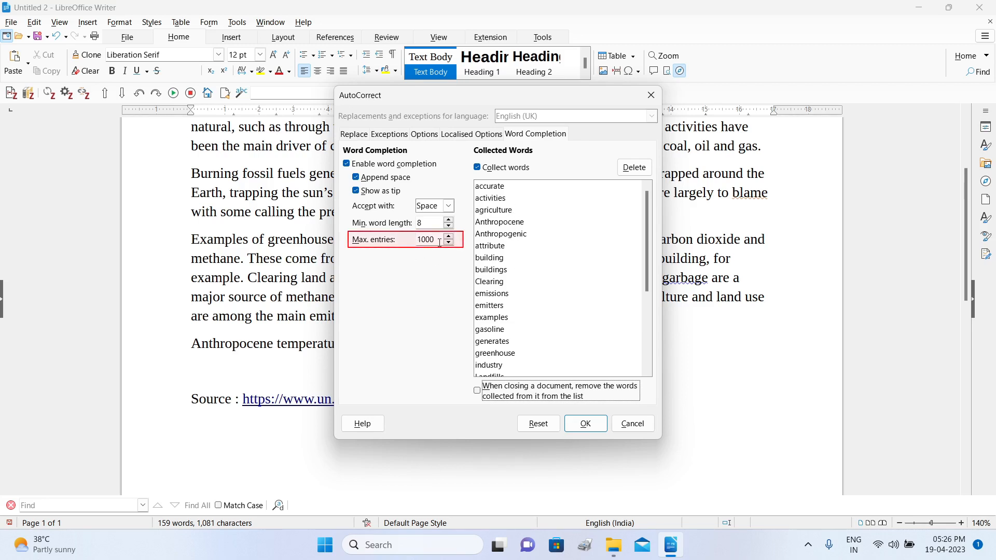
{"action": "left_click_drag", "start_coordinate": [436, 239], "coordinate": [415, 239]}
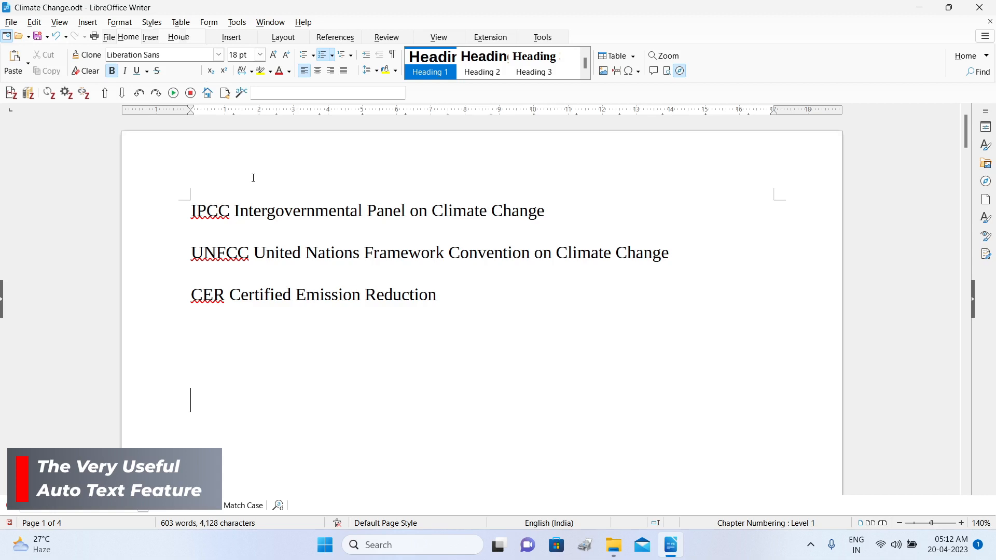
Step: View the AutoText dialog and its categories in the Climate Change document, closing it without creating an entry
{"action": "left_click", "coordinate": [237, 23]}
{"action": "left_click", "coordinate": [266, 152]}
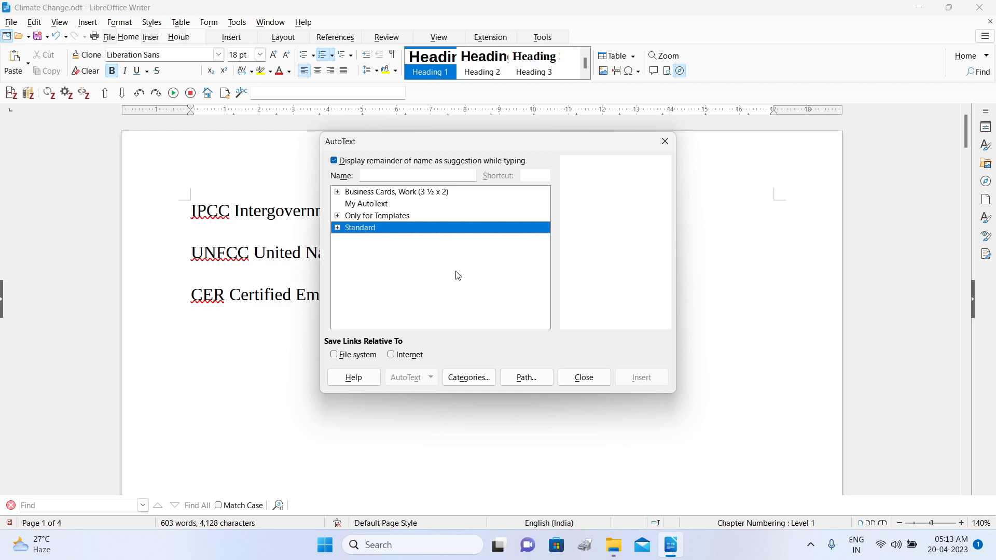
{"action": "left_click", "coordinate": [579, 385]}
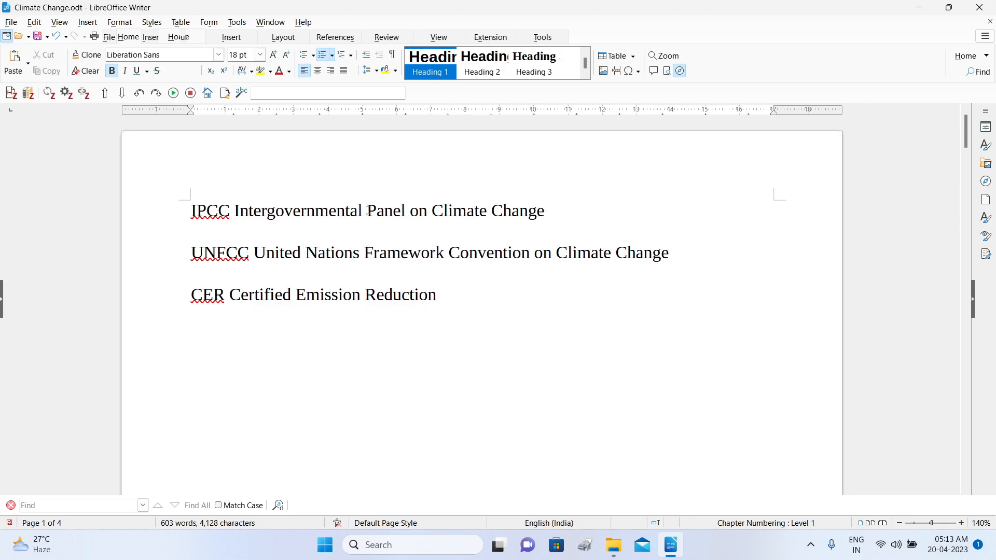
Step: Start an AutoText entry from the phrase "Intergovernmental Panel on Climate Change" and name it "IPCC Expanded"
{"action": "left_click_drag", "start_coordinate": [551, 207], "coordinate": [241, 222]}
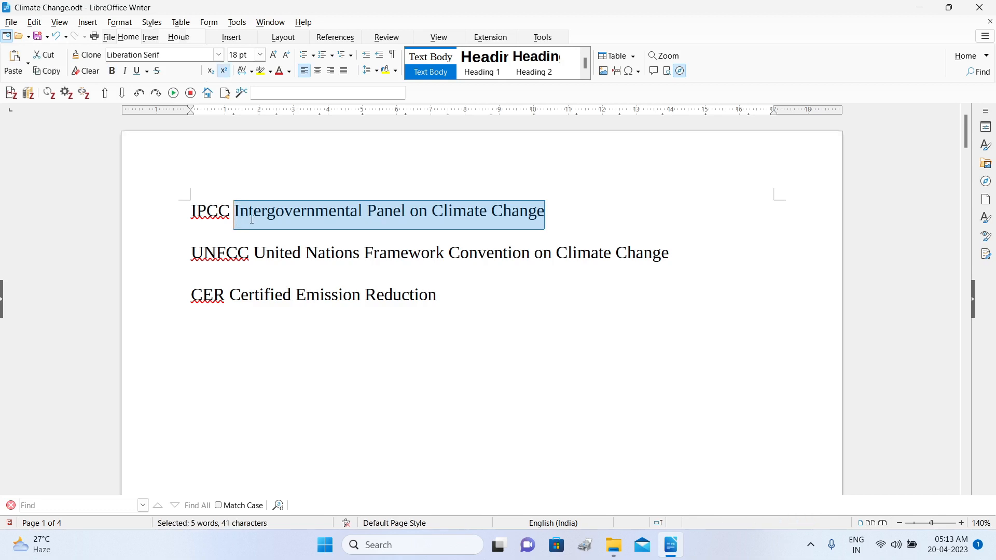
{"action": "left_click", "coordinate": [237, 22]}
{"action": "left_click", "coordinate": [276, 152]}
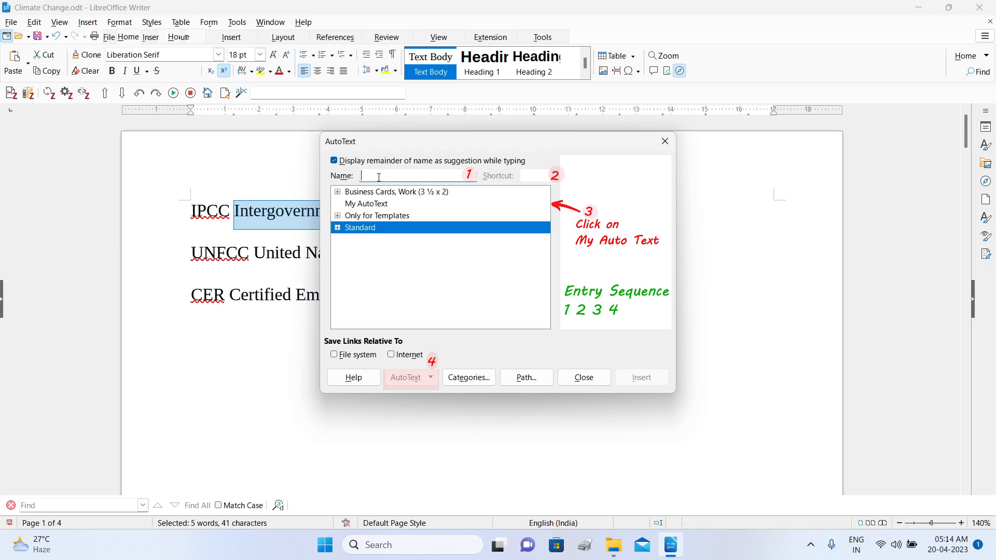
{"action": "type", "text": "IPCC Expanded"}
{"action": "left_click_drag", "start_coordinate": [423, 176], "coordinate": [360, 175]}
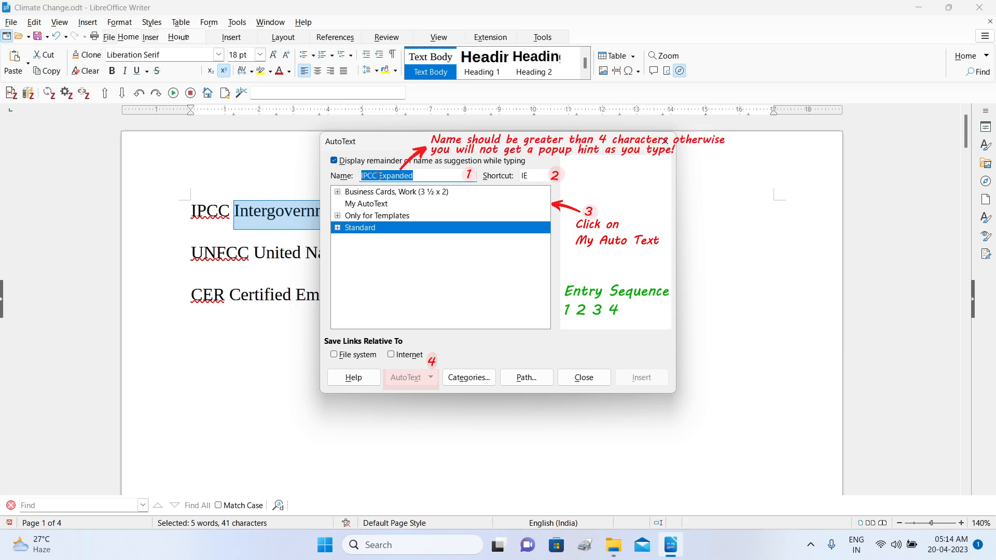
{"action": "left_click_drag", "start_coordinate": [425, 175], "coordinate": [363, 171]}
{"action": "left_click", "coordinate": [431, 177]}
Step: Set the entry's shortcut to IPCC and save it as a new formatted AutoText in the My AutoText category
{"action": "left_click", "coordinate": [531, 176]}
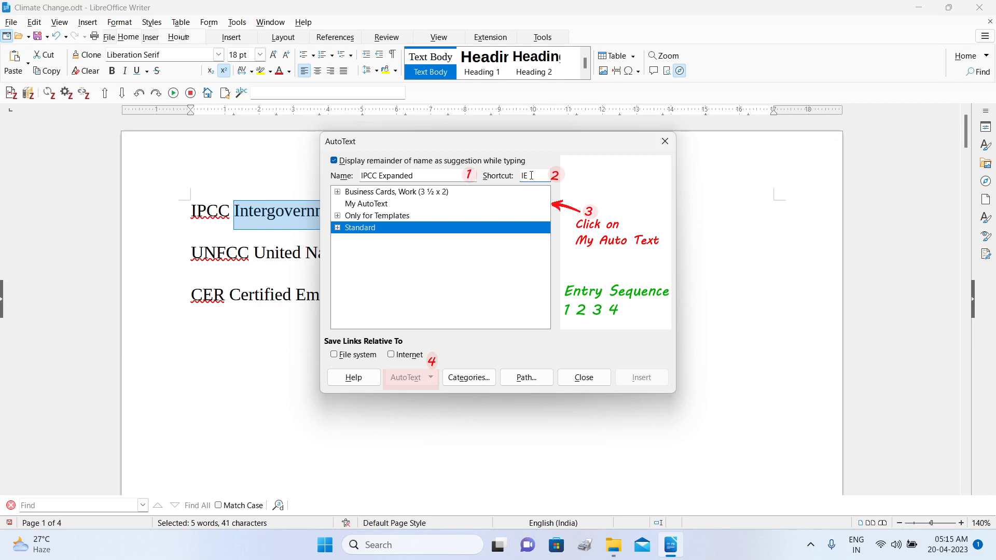
{"action": "double_click", "coordinate": [528, 175]}
{"action": "type", "text": "IPCC"}
{"action": "left_click", "coordinate": [383, 206]}
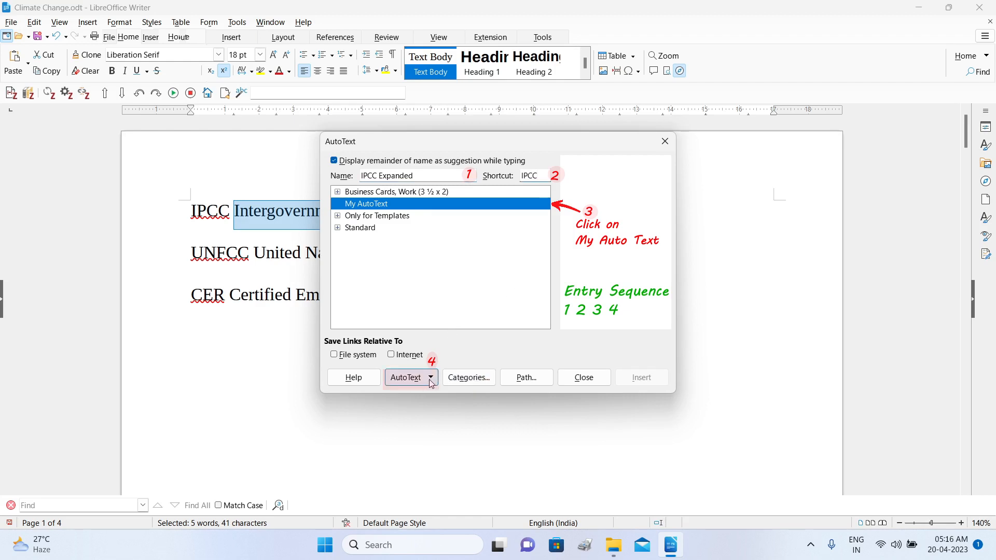
{"action": "left_click", "coordinate": [431, 379]}
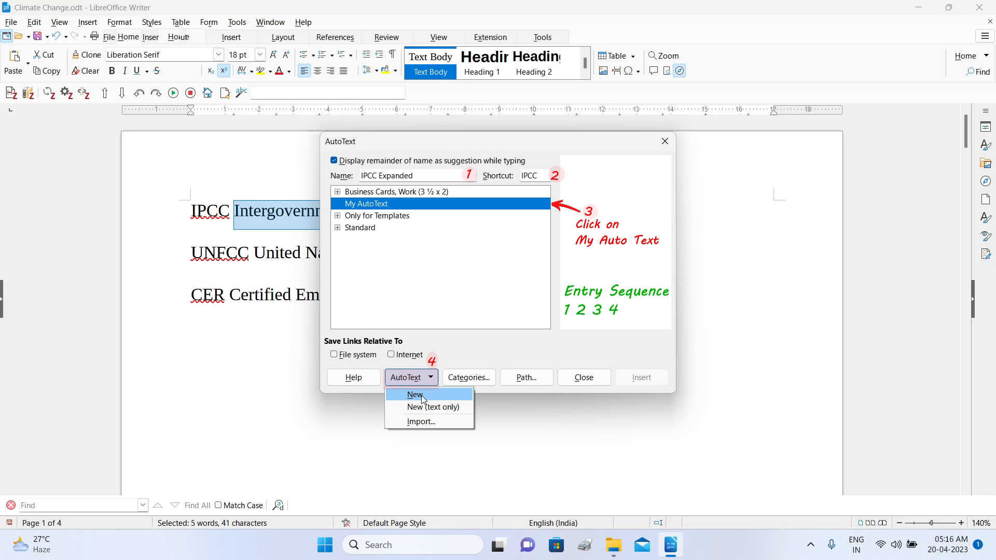
{"action": "left_click", "coordinate": [421, 397]}
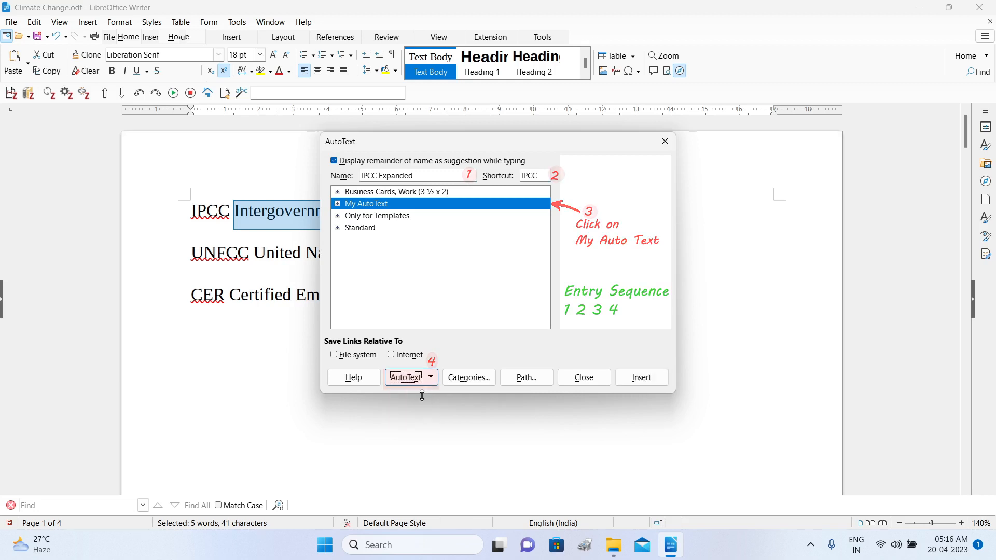
Step: Preview the IPCC Expanded entry under My AutoText and close the AutoText dialog
{"action": "left_click", "coordinate": [338, 204]}
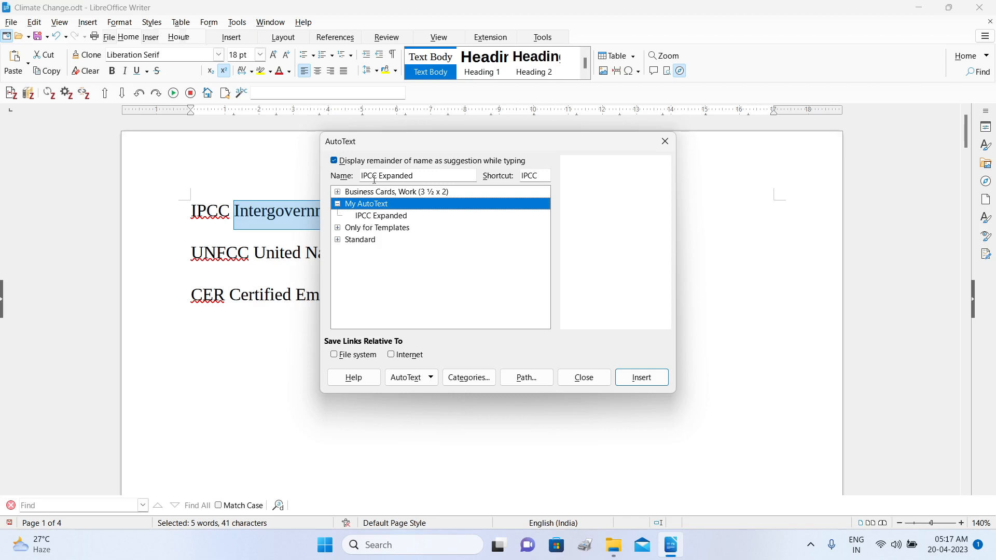
{"action": "left_click", "coordinate": [393, 218]}
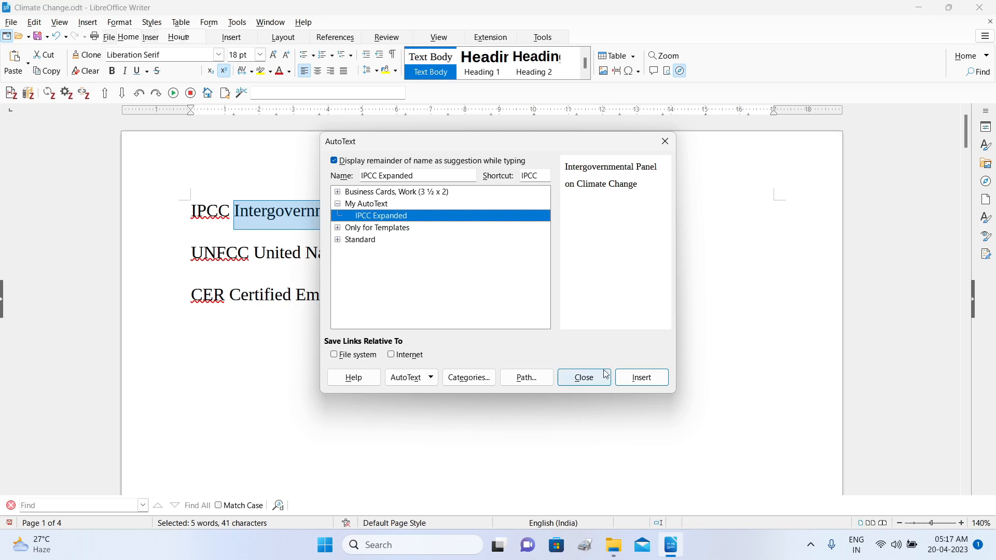
{"action": "left_click", "coordinate": [584, 378]}
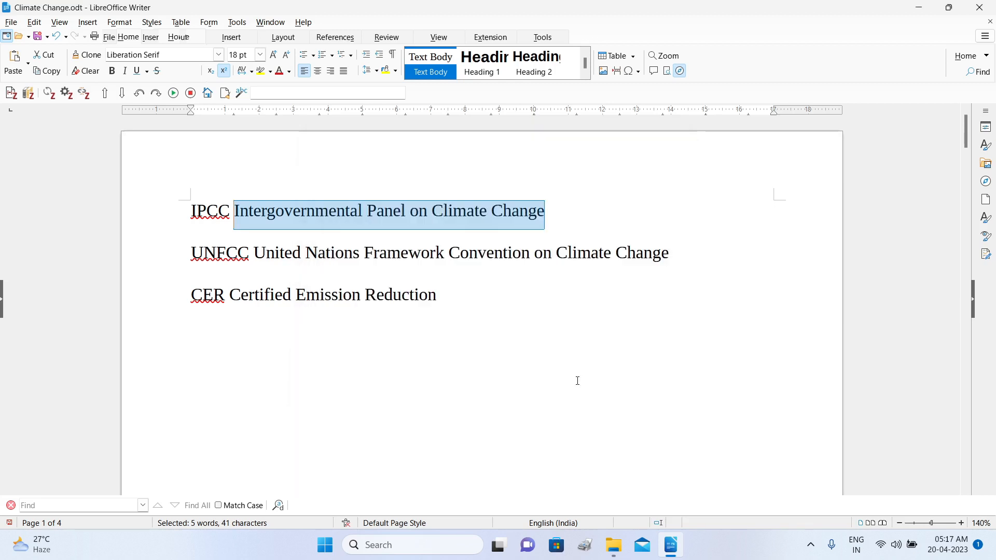
Step: Start an AutoText entry from "United Nations Framework Convention on Climate Change", with the name "UNFCC Expanded" and the shortcut UNFCC
{"action": "left_click_drag", "start_coordinate": [674, 259], "coordinate": [253, 254]}
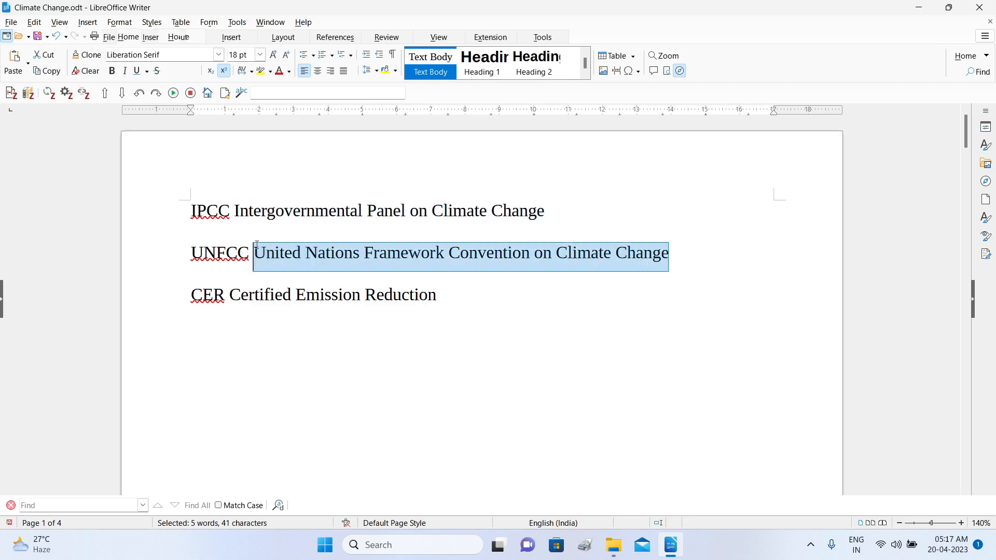
{"action": "left_click", "coordinate": [236, 23]}
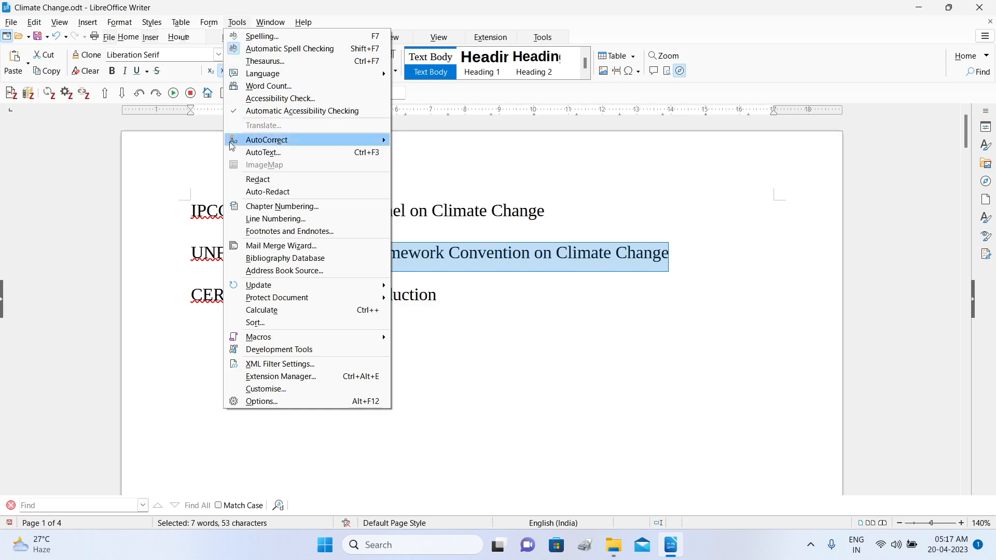
{"action": "left_click", "coordinate": [240, 155]}
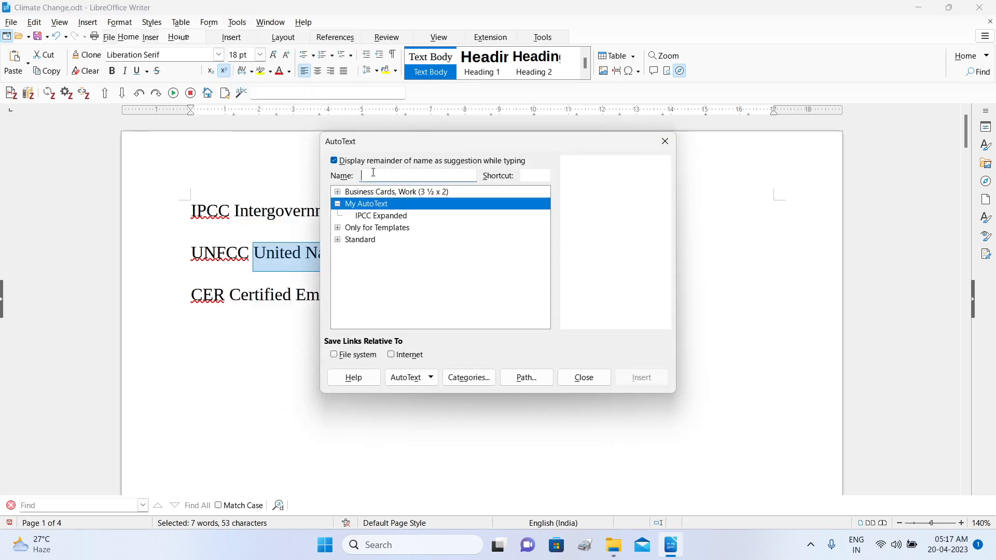
{"action": "type", "text": "UNFC"}
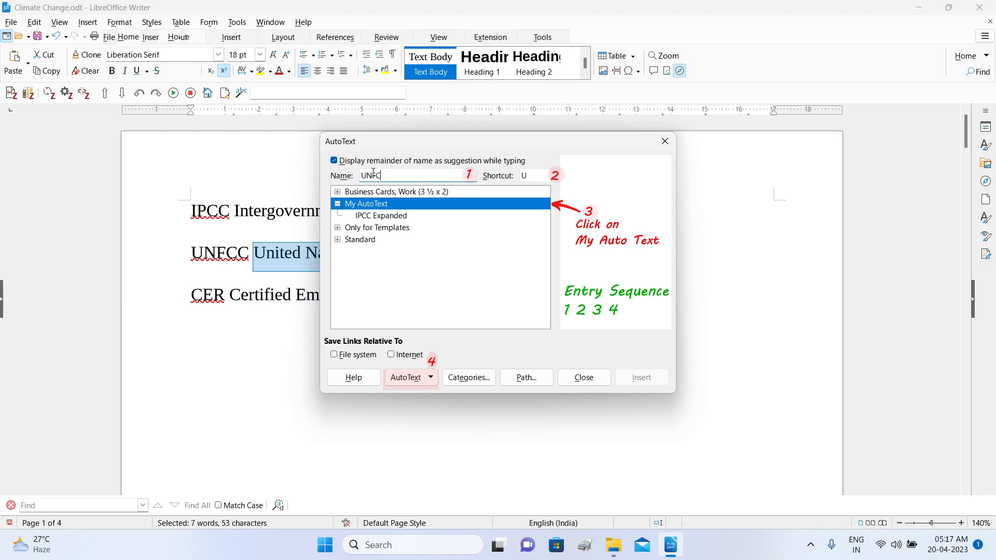
{"action": "type", "text": "C Expanded"}
{"action": "left_click", "coordinate": [539, 176]}
{"action": "key", "text": "BackSpace"}
{"action": "type", "text": "NFCC"}
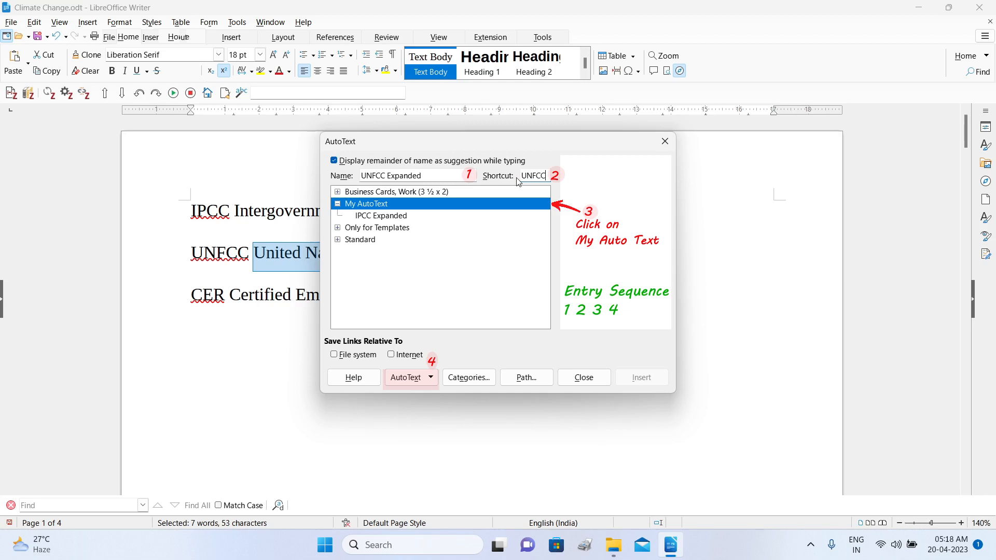
Step: Save the UNFCC Expanded entry as new in the My AutoText category and preview it
{"action": "left_click", "coordinate": [398, 208]}
{"action": "left_click", "coordinate": [432, 378]}
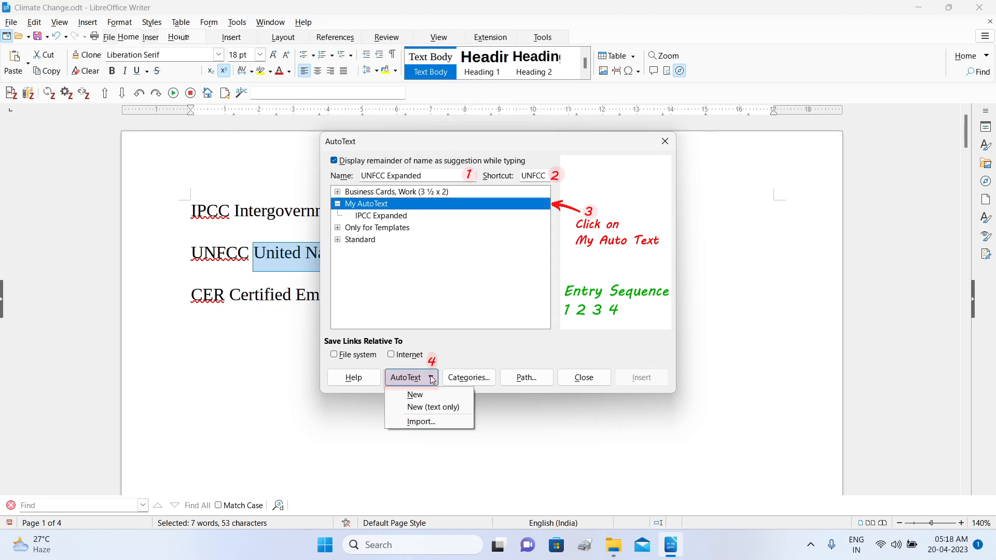
{"action": "left_click", "coordinate": [415, 398]}
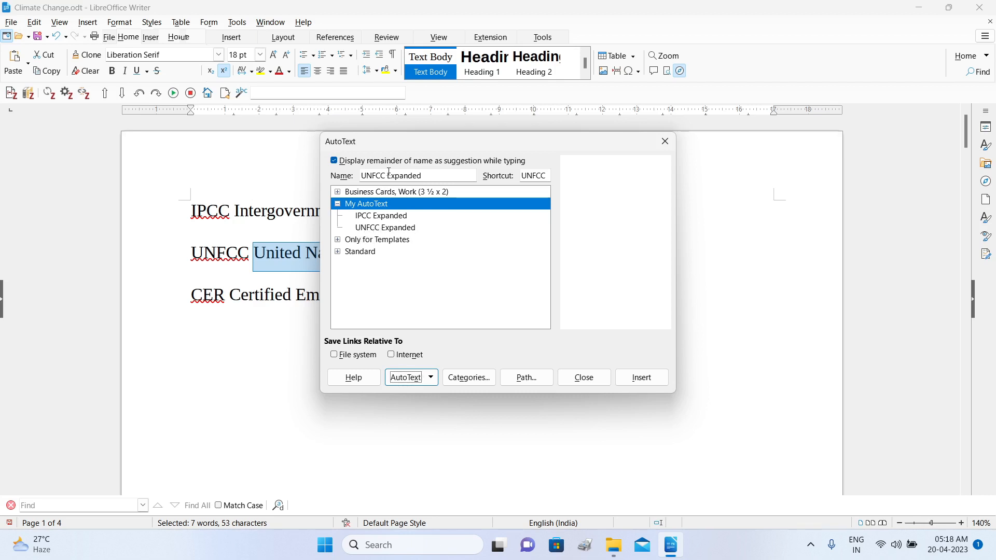
{"action": "left_click", "coordinate": [418, 230]}
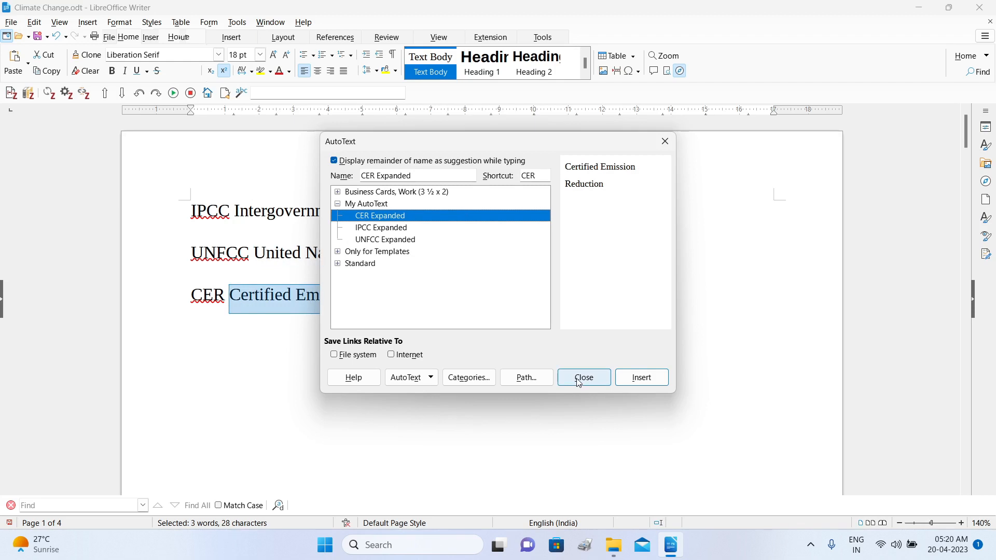
Step: Close the AutoText dialog and enter "The recent report by " on the empty line below the CER paragraph
{"action": "left_click", "coordinate": [580, 382]}
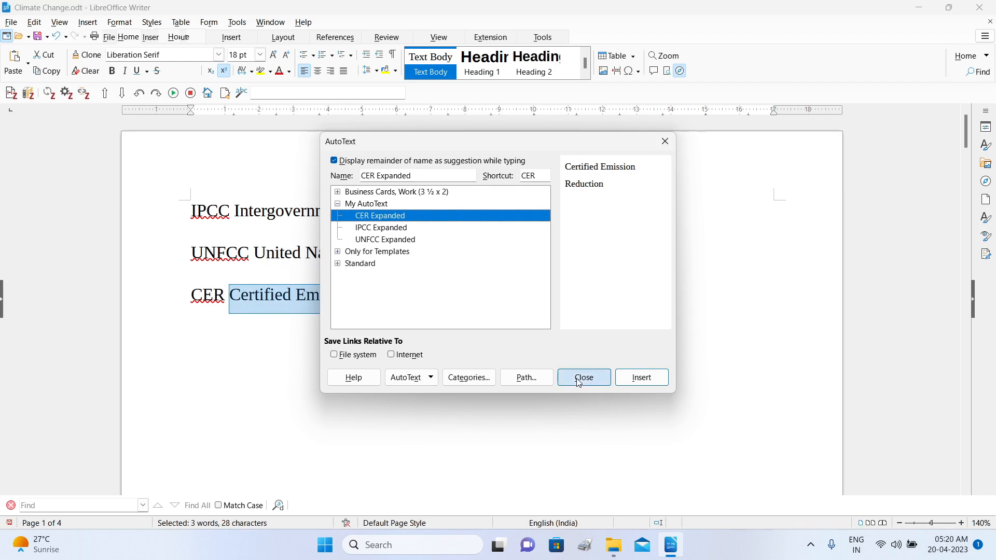
{"action": "left_click", "coordinate": [433, 391]}
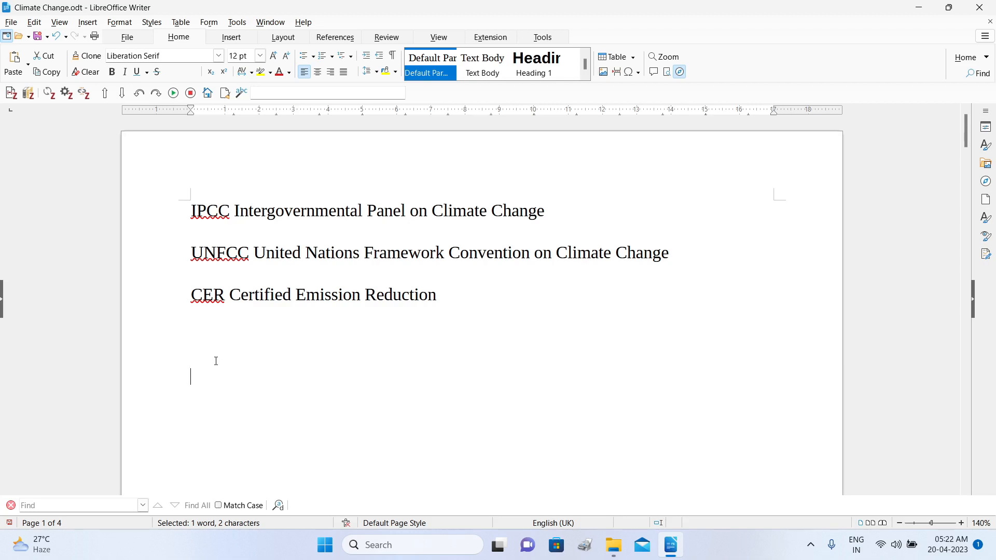
{"action": "type", "text": "The"}
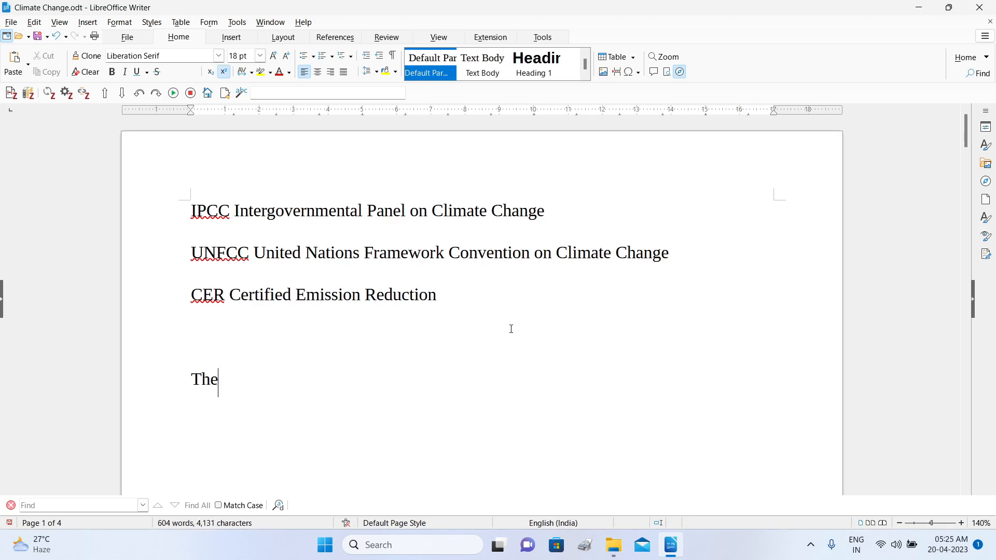
{"action": "type", "text": " recent report by "}
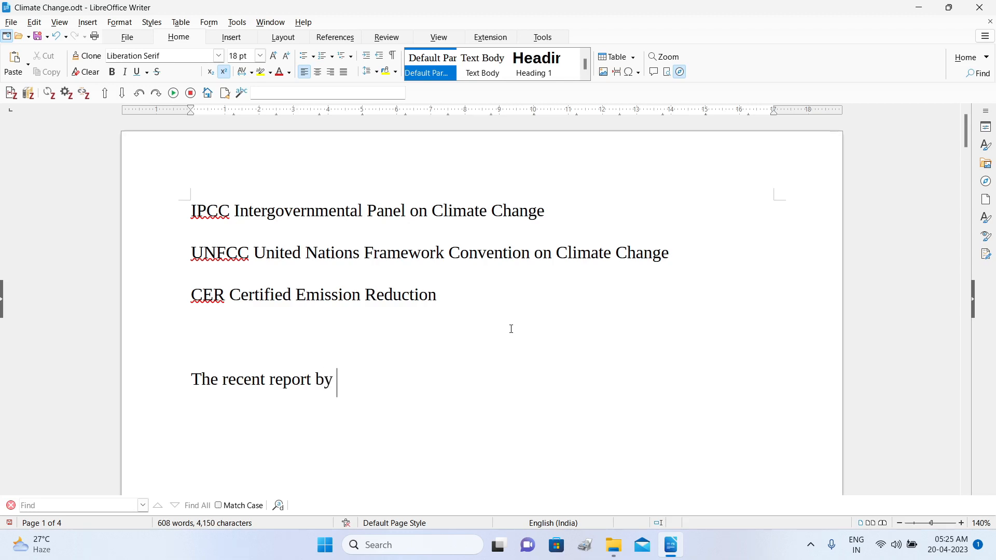
Step: Add the IPCC Expanded text after "The recent report by" by accepting the suggestion offered for "IPC"
{"action": "type", "text": "IPC"}
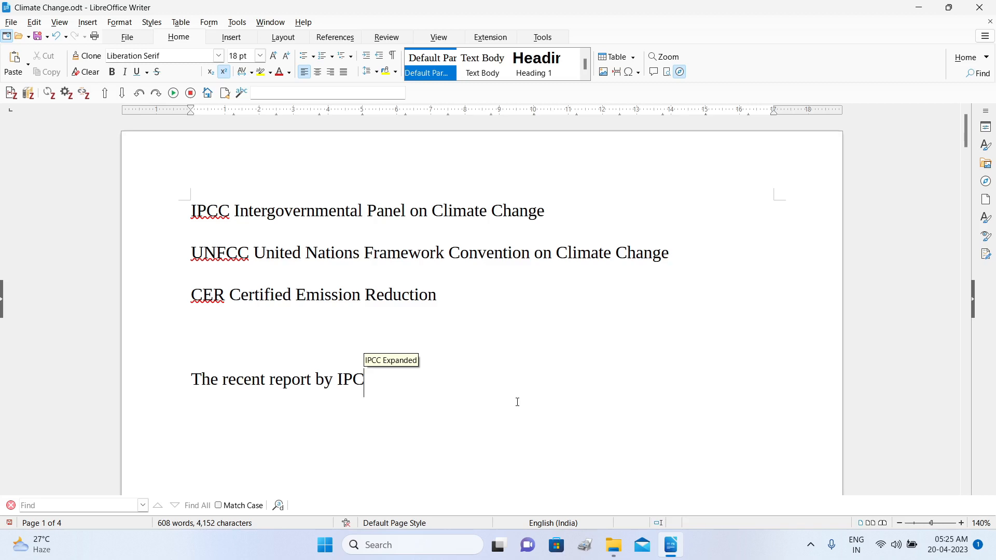
{"action": "type", "text": "C"}
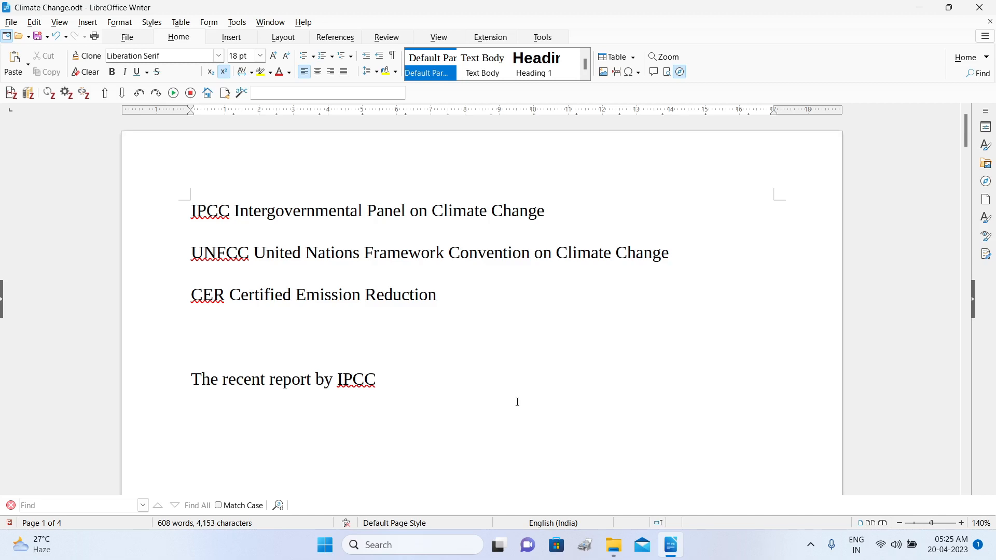
{"action": "key", "text": "BackSpace"}
{"action": "key", "text": "BackSpace"}
{"action": "key", "text": "BackSpace"}
{"action": "type", "text": "C"}
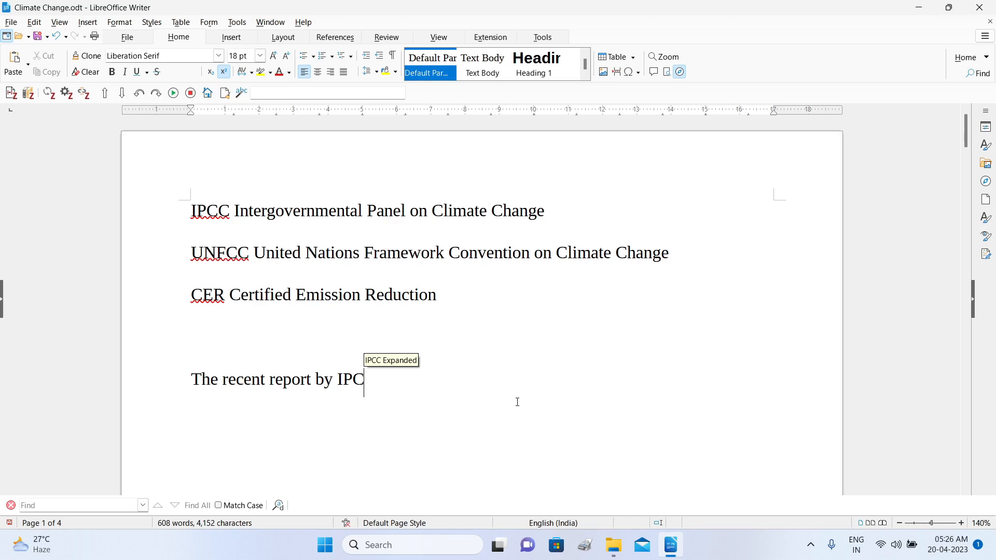
{"action": "key", "text": "Return"}
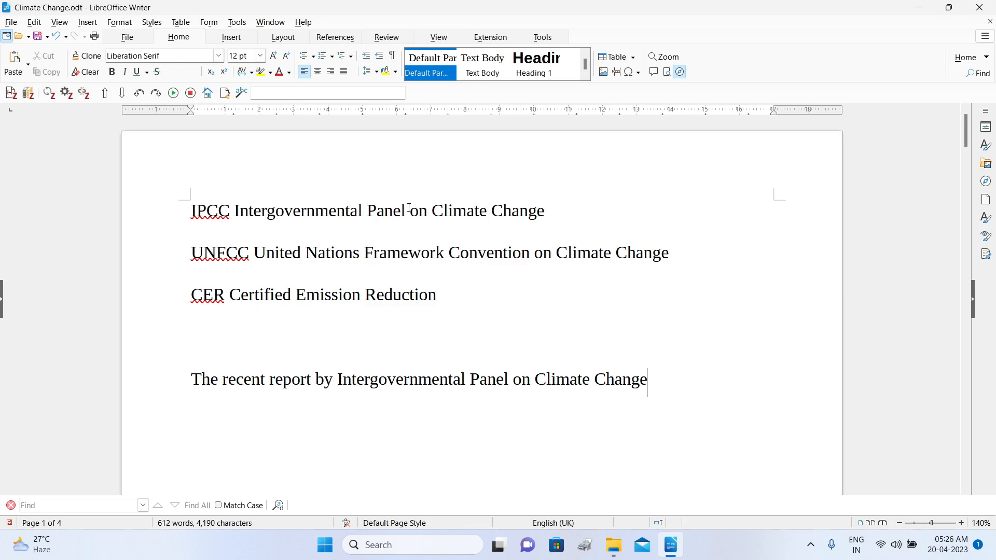
Step: Delete the inserted phrase after "The recent report by", enter "IPCC" and expand it through its AutoText shortcut
{"action": "key", "text": "BackSpace"}
{"action": "key", "text": "BackSpace"}
{"action": "key", "text": "BackSpace"}
{"action": "key", "text": "BackSpace"}
{"action": "key", "text": "BackSpace"}
{"action": "key", "text": "BackSpace"}
{"action": "key", "text": "BackSpace"}
{"action": "key", "text": "BackSpace"}
{"action": "key", "text": "BackSpace"}
{"action": "key", "text": "BackSpace"}
{"action": "key", "text": "BackSpace"}
{"action": "key", "text": "BackSpace"}
{"action": "key", "text": "BackSpace"}
{"action": "key", "text": "BackSpace"}
{"action": "key", "text": "BackSpace"}
{"action": "key", "text": "BackSpace"}
{"action": "key", "text": "BackSpace"}
{"action": "key", "text": "BackSpace"}
{"action": "key", "text": "BackSpace"}
{"action": "key", "text": "BackSpace"}
{"action": "key", "text": "BackSpace"}
{"action": "key", "text": "BackSpace"}
{"action": "key", "text": "BackSpace"}
{"action": "key", "text": "BackSpace"}
{"action": "key", "text": "BackSpace"}
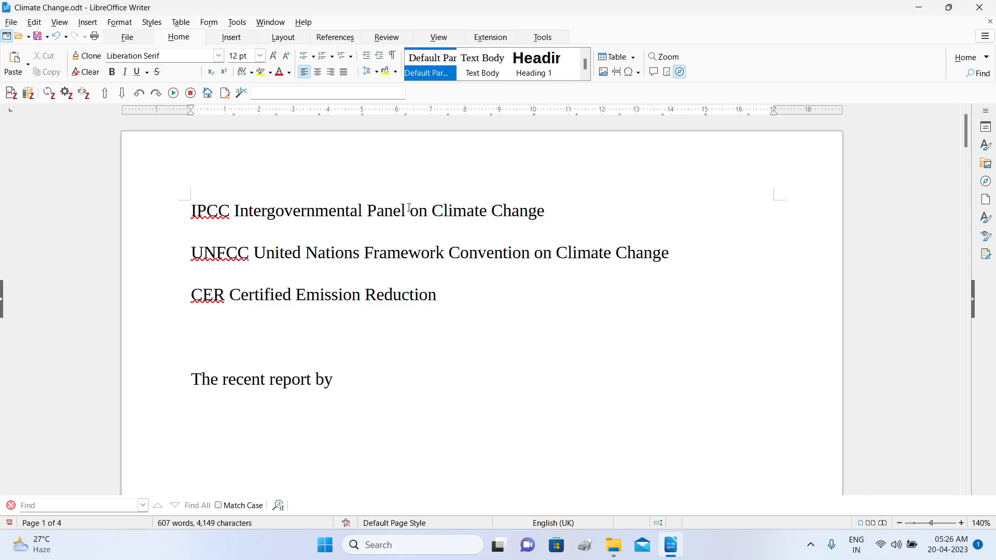
{"action": "type", "text": "IPCC"}
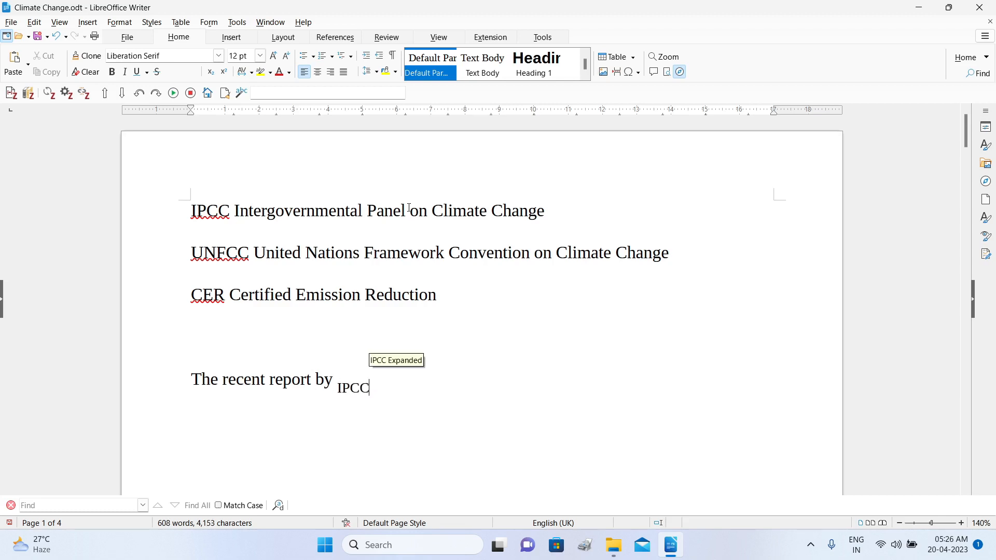
{"action": "key", "text": "F3"}
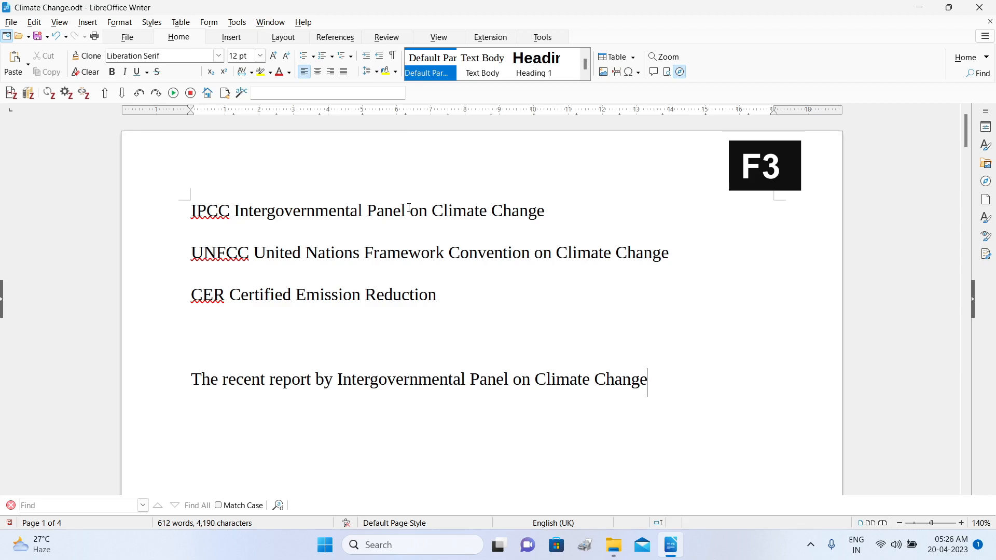
Step: Delete the expanded phrase again, back to "The recent report by"
{"action": "key", "text": "BackSpace"}
{"action": "key", "text": "BackSpace"}
{"action": "key", "text": "BackSpace"}
{"action": "key", "text": "BackSpace"}
{"action": "key", "text": "BackSpace"}
{"action": "key", "text": "BackSpace"}
{"action": "key", "text": "BackSpace"}
{"action": "key", "text": "BackSpace"}
{"action": "key", "text": "BackSpace"}
{"action": "key", "text": "BackSpace"}
{"action": "key", "text": "BackSpace"}
{"action": "key", "text": "BackSpace"}
{"action": "key", "text": "BackSpace"}
{"action": "key", "text": "BackSpace"}
{"action": "key", "text": "BackSpace"}
{"action": "key", "text": "BackSpace"}
{"action": "key", "text": "BackSpace"}
{"action": "key", "text": "BackSpace"}
{"action": "key", "text": "BackSpace"}
{"action": "key", "text": "BackSpace"}
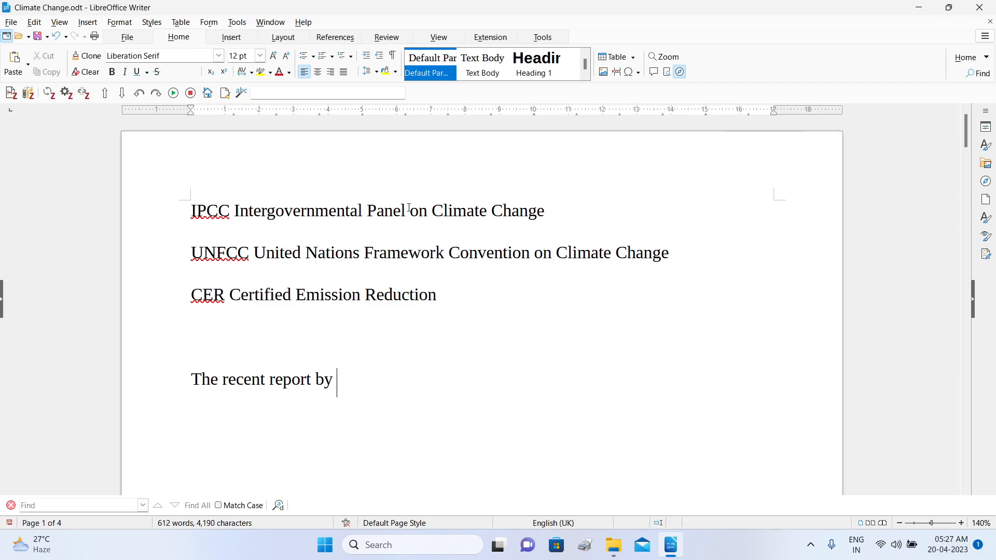
Step: Insert the IPCC Expanded entry from the My AutoText category through the AutoText dialog after "The recent report by"
{"action": "left_click", "coordinate": [237, 23]}
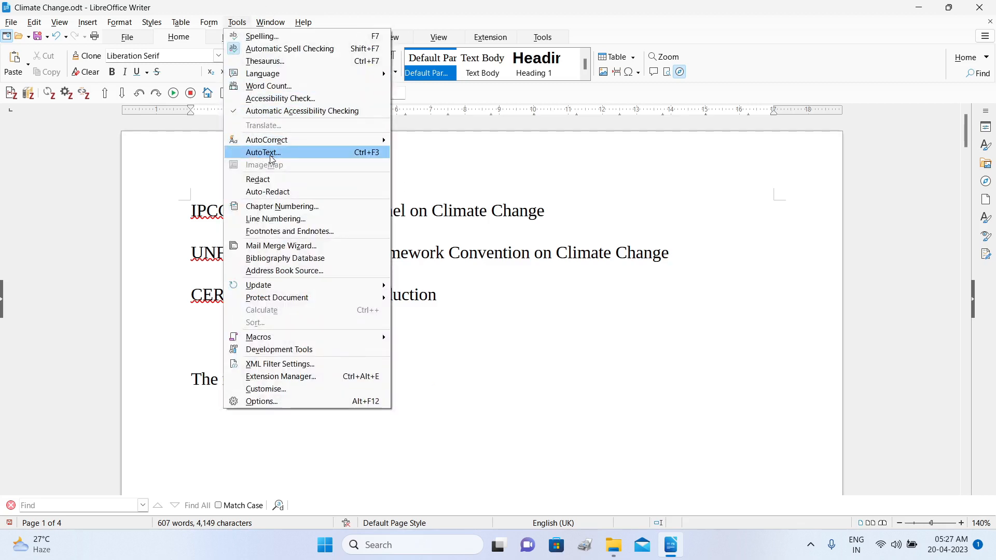
{"action": "left_click", "coordinate": [269, 155]}
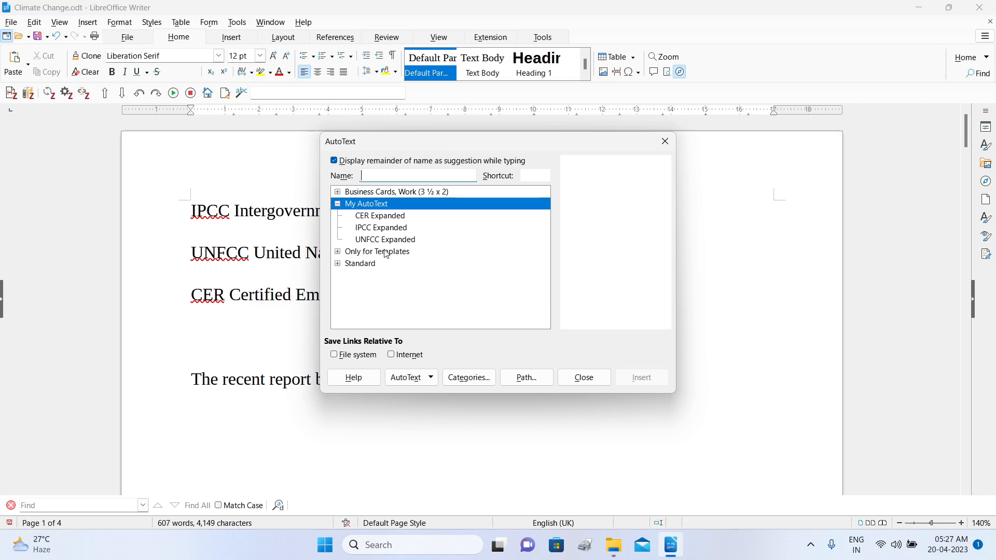
{"action": "left_click", "coordinate": [376, 230]}
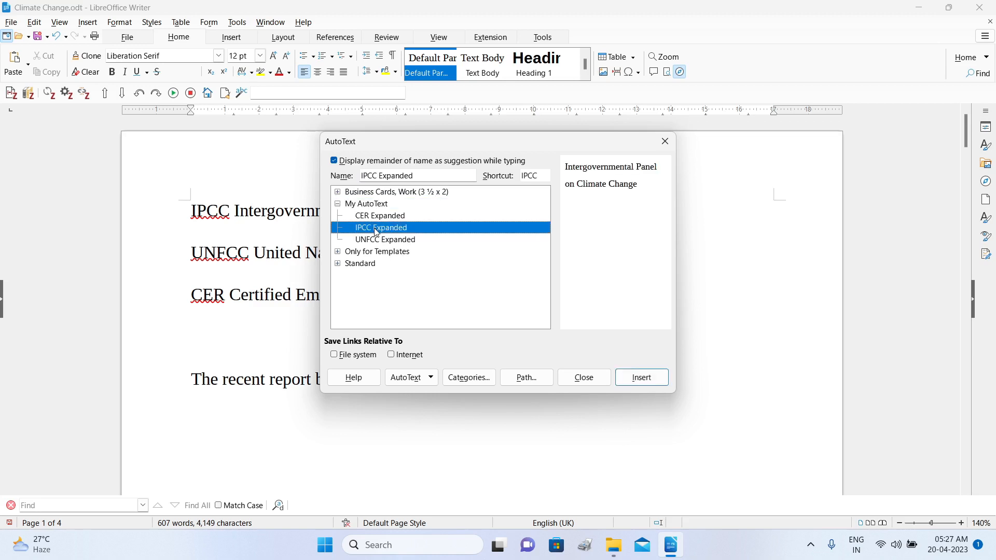
{"action": "left_click", "coordinate": [641, 378]}
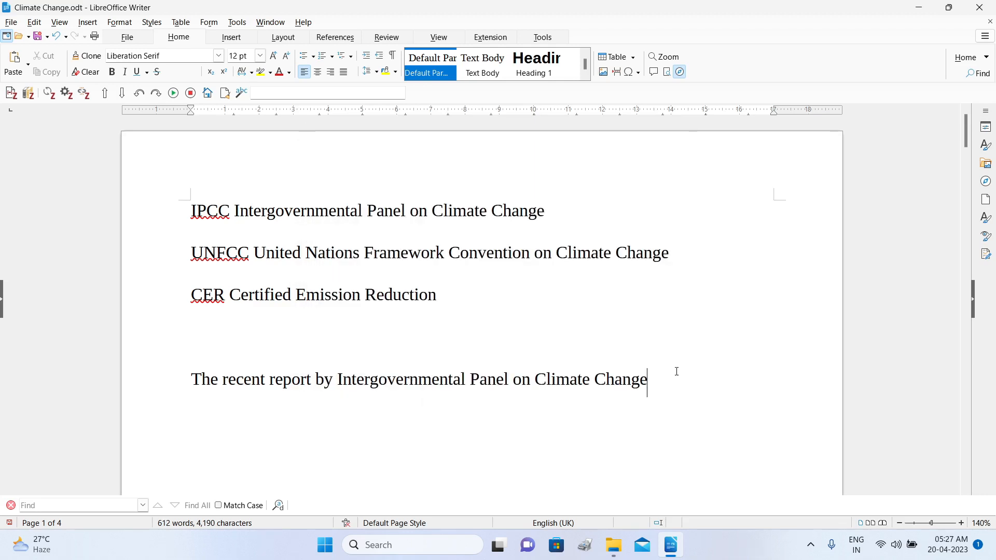
Step: Insert the UNFCC Expanded text on a new line below the report sentence by accepting the suggestion offered for "UNF"
{"action": "left_click", "coordinate": [682, 389]}
{"action": "type", "text": "UN"}
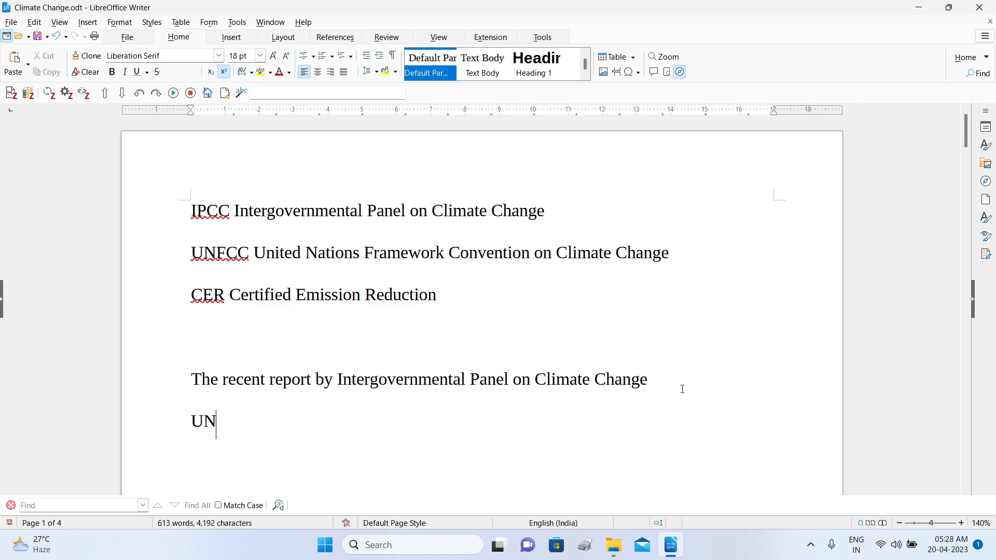
{"action": "type", "text": "F"}
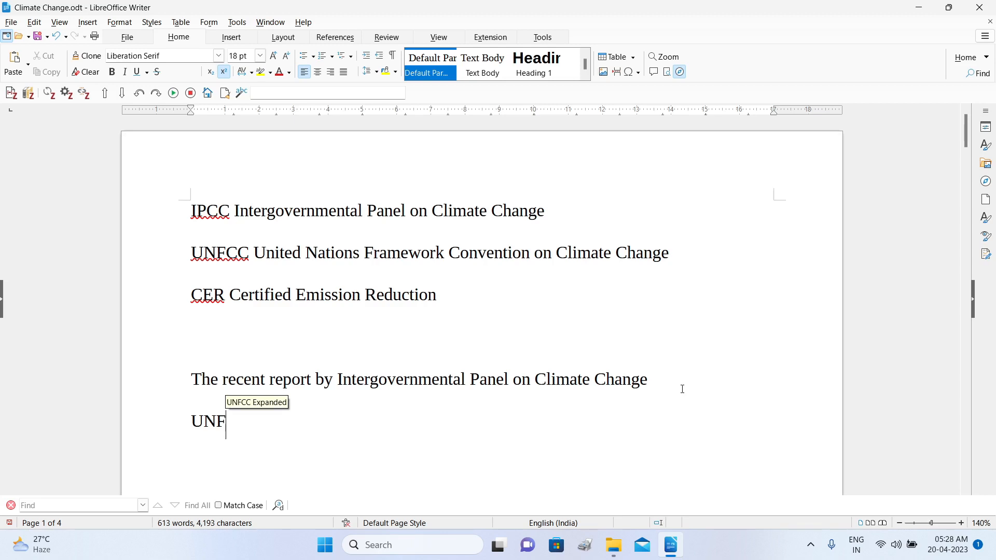
{"action": "key", "text": "Return"}
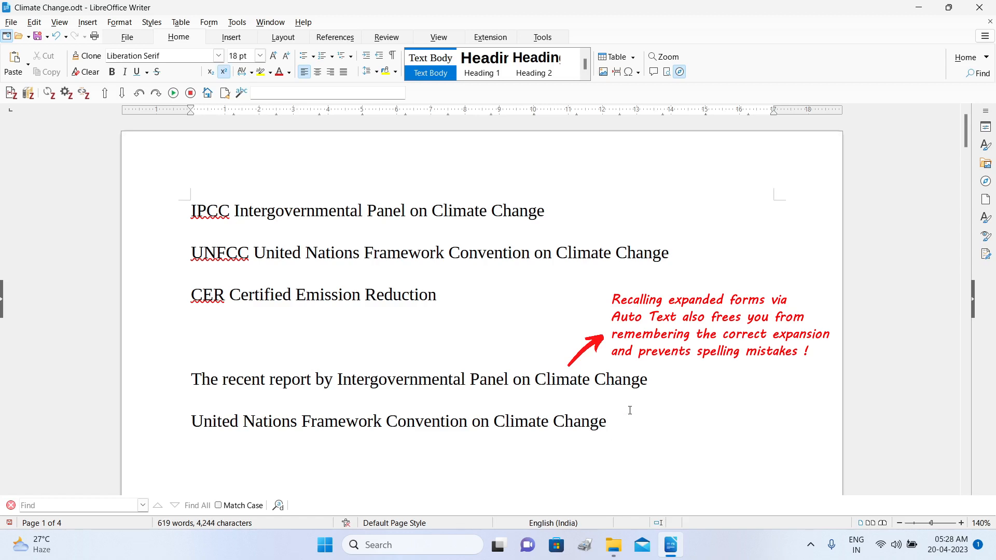
{"action": "type", "text": "UNFCC"}
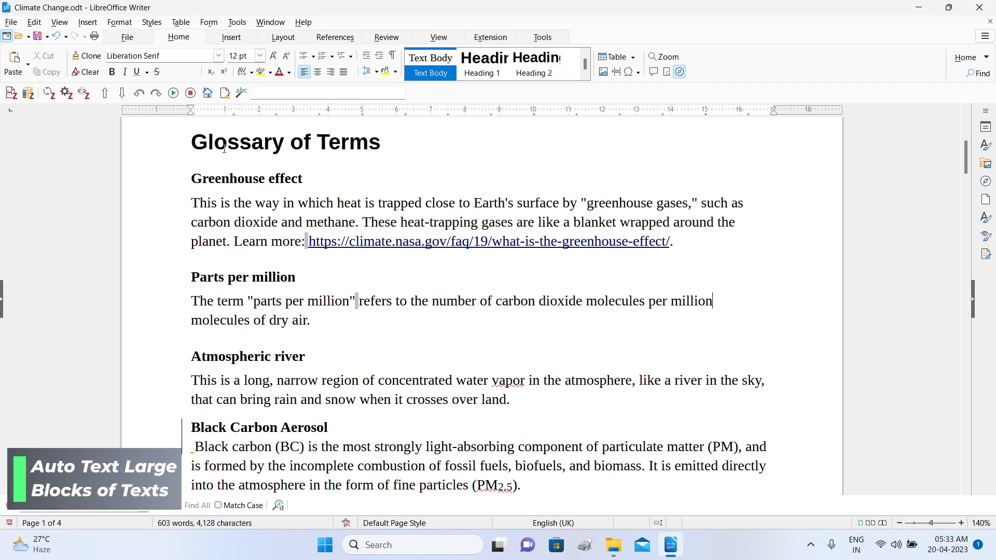
Step: Save the whole Glossary of Terms section with its formatting as "Glossary of Climate Terms" in My AutoText, with the shortcut GoCT
{"action": "left_click_drag", "start_coordinate": [193, 135], "coordinate": [575, 489]}
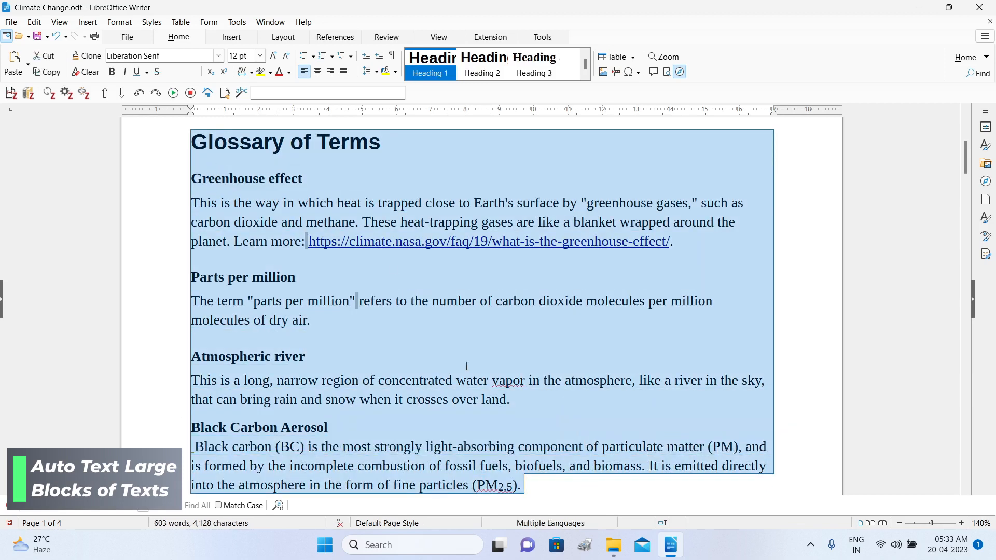
{"action": "left_click", "coordinate": [238, 23]}
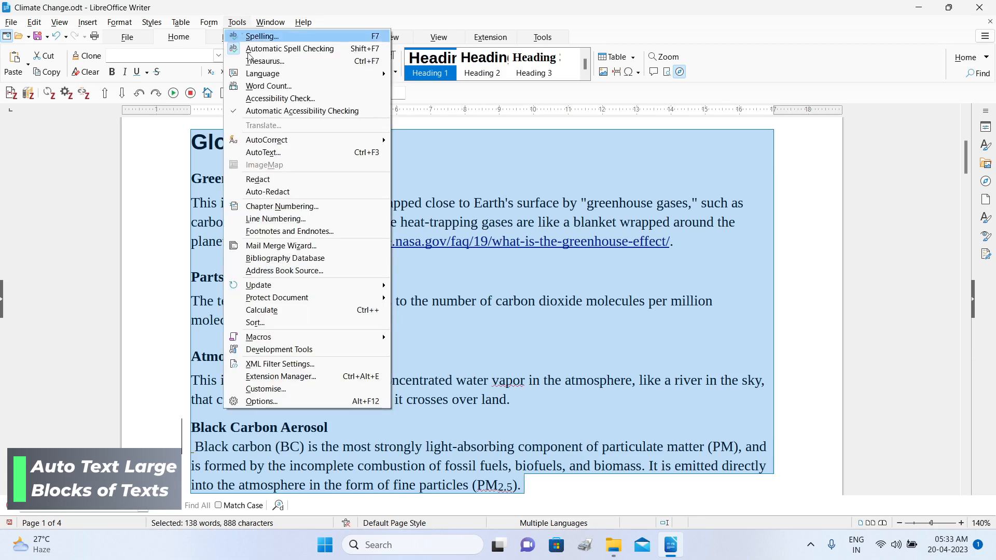
{"action": "left_click", "coordinate": [288, 151]}
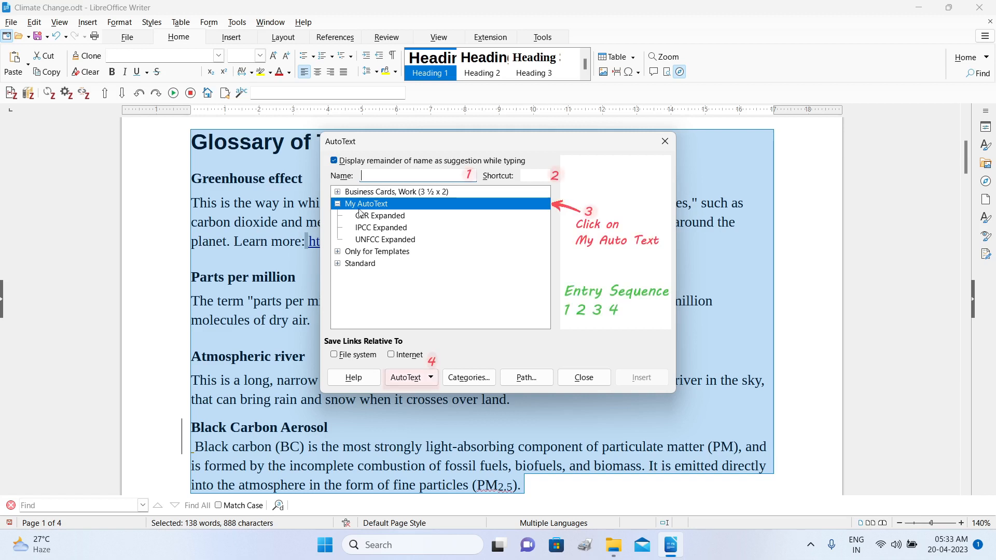
{"action": "type", "text": "G"}
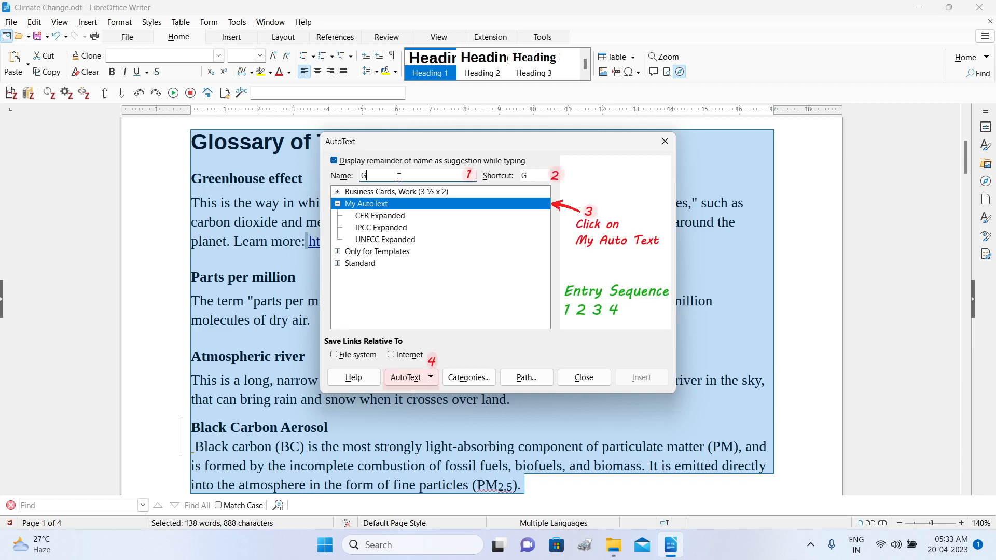
{"action": "type", "text": "lossar"}
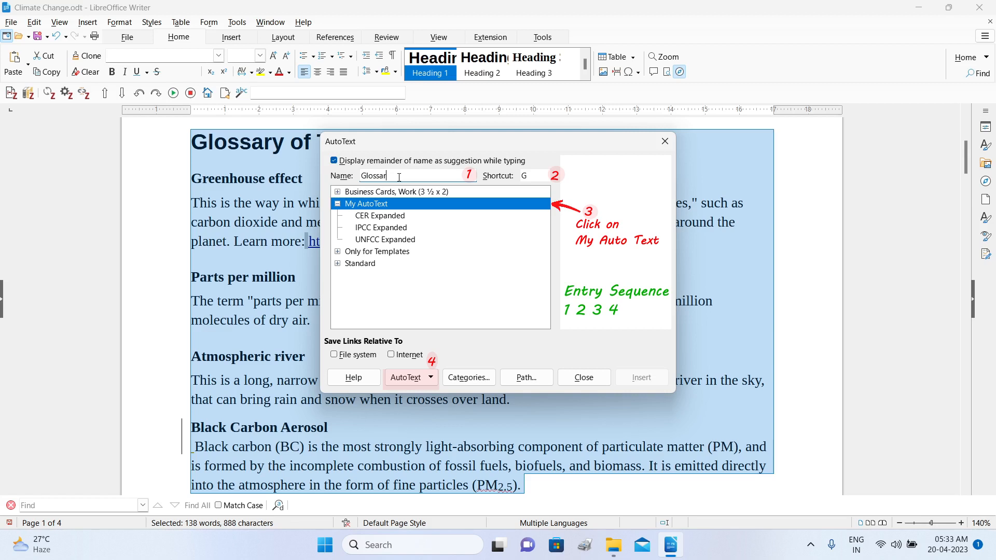
{"action": "type", "text": "y of Climate Terms"}
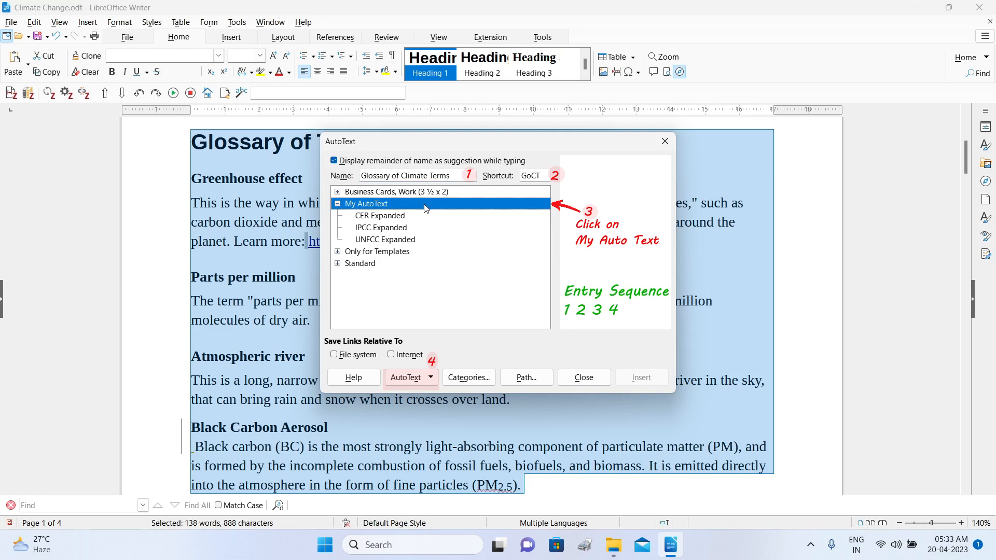
{"action": "left_click", "coordinate": [430, 378]}
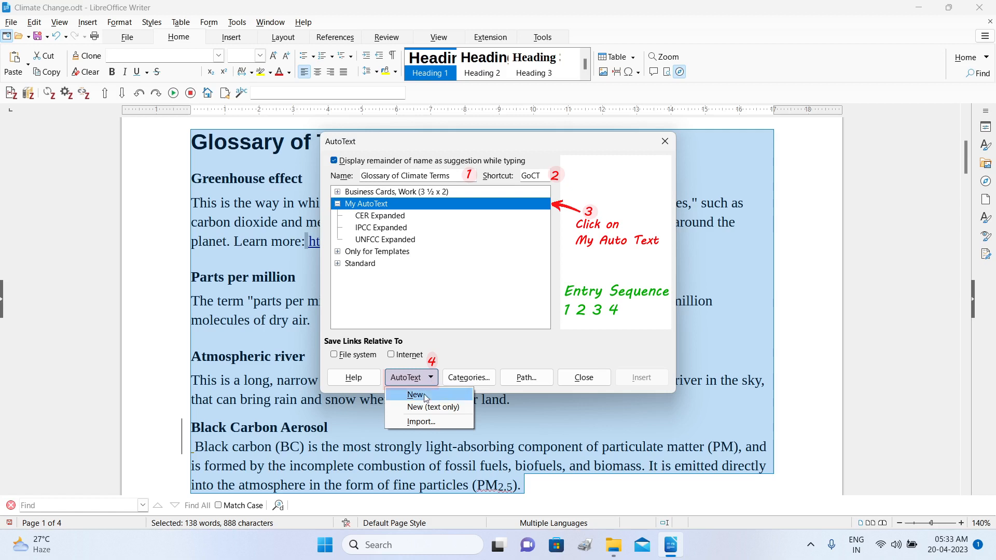
{"action": "left_click", "coordinate": [422, 396]}
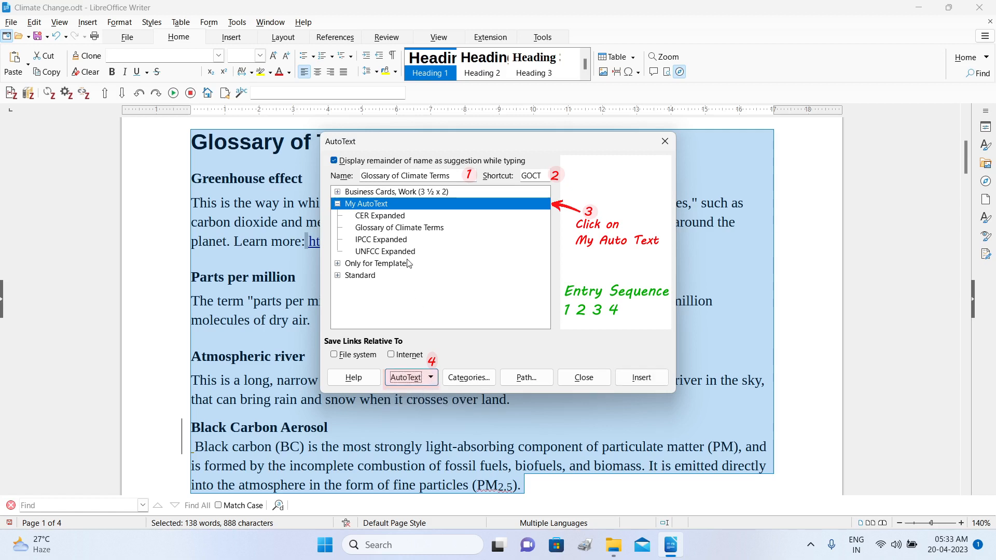
{"action": "left_click", "coordinate": [379, 231]}
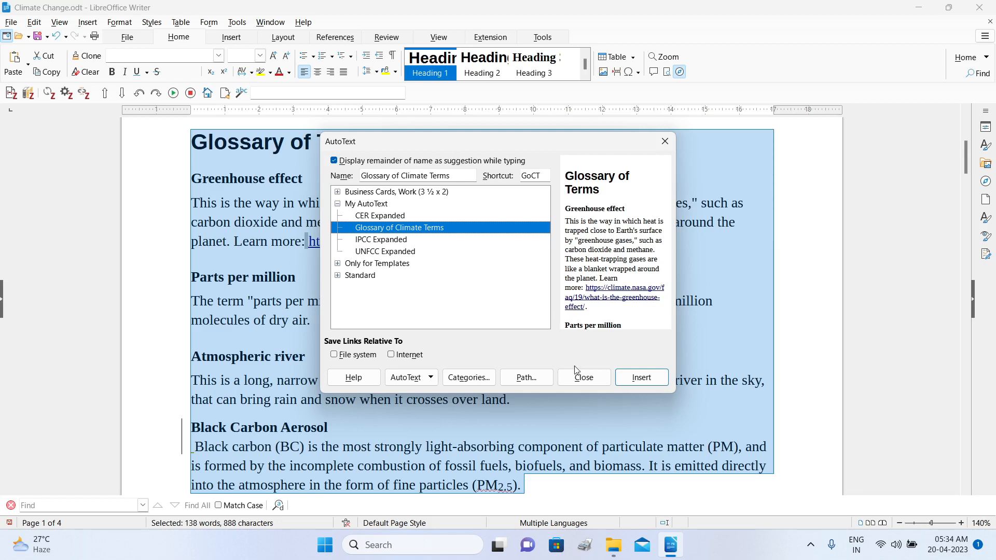
{"action": "left_click", "coordinate": [583, 377]}
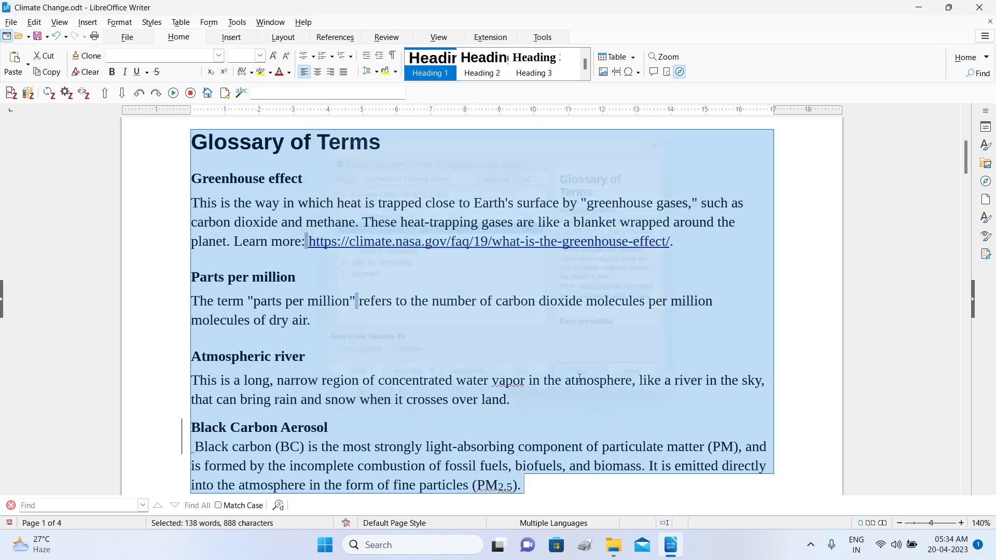
Step: Create a new blank text document, dismiss the tip of the day and maximize the document's window
{"action": "left_click", "coordinate": [12, 23]}
{"action": "mouse_move", "coordinate": [27, 38]}
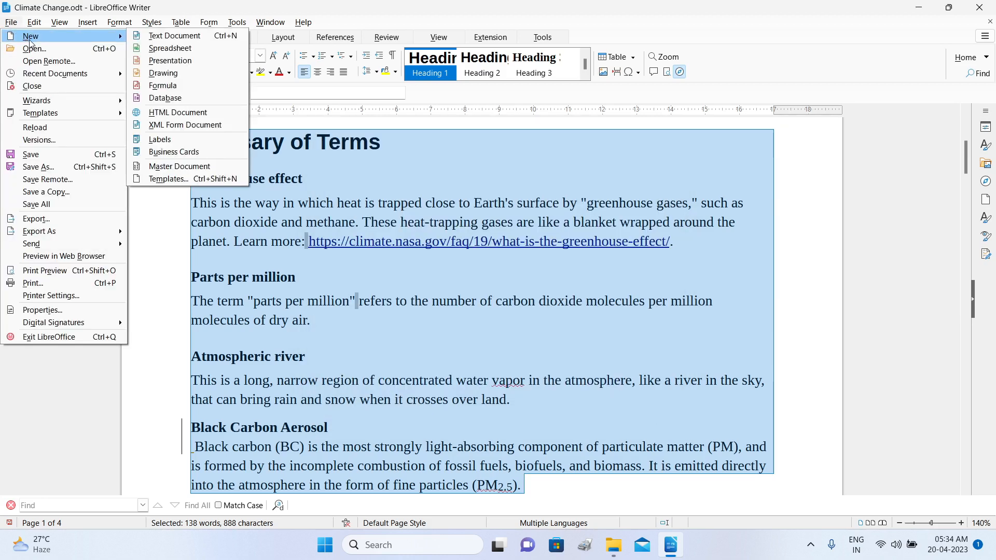
{"action": "left_click", "coordinate": [164, 35]}
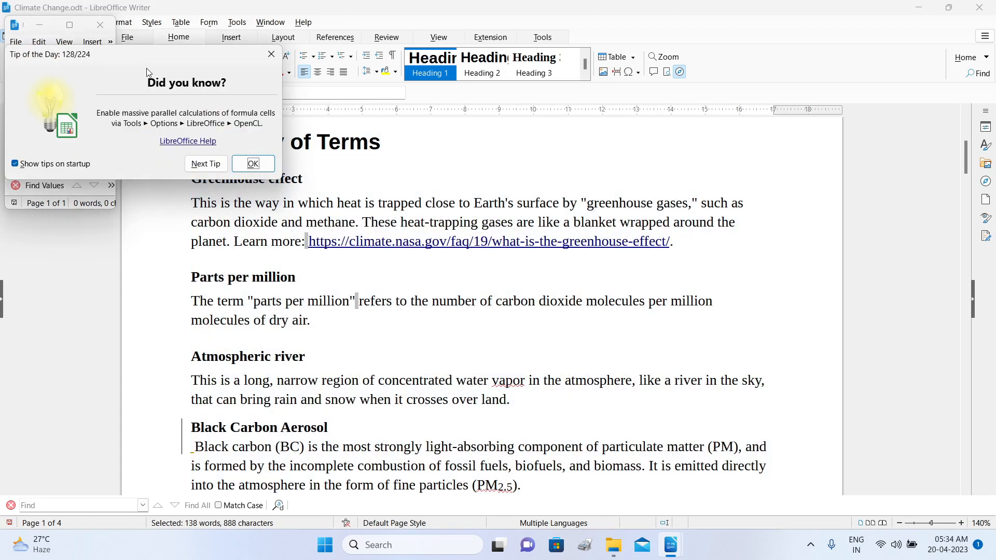
{"action": "left_click", "coordinate": [270, 54]}
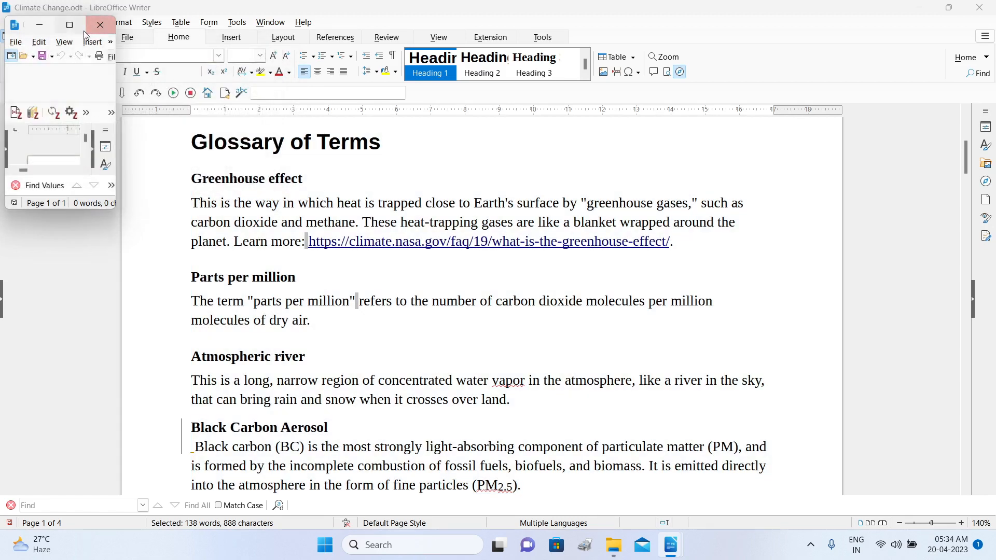
{"action": "left_click", "coordinate": [69, 25]}
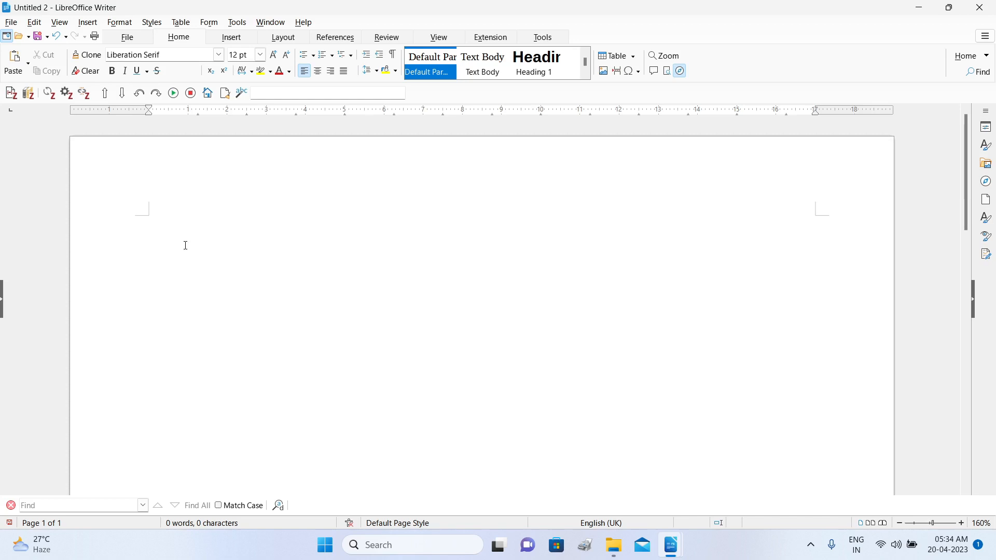
Step: Insert the Glossary of Climate Terms entry into the blank document by accepting the suggestion offered for "Glo"
{"action": "type", "text": "Glo"}
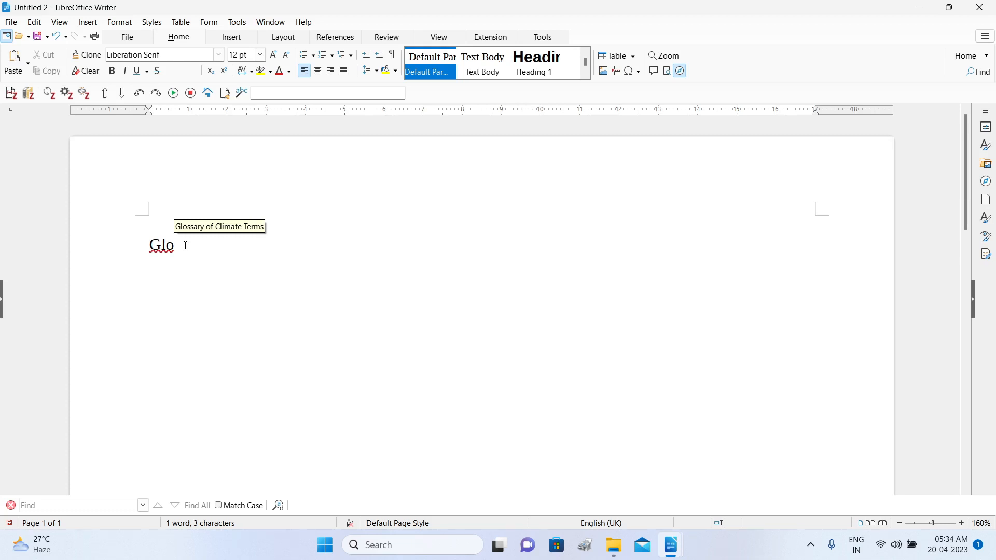
{"action": "key", "text": "Return"}
{"action": "scroll", "coordinate": [183, 243], "scroll_direction": "up", "scroll_amount": 3}
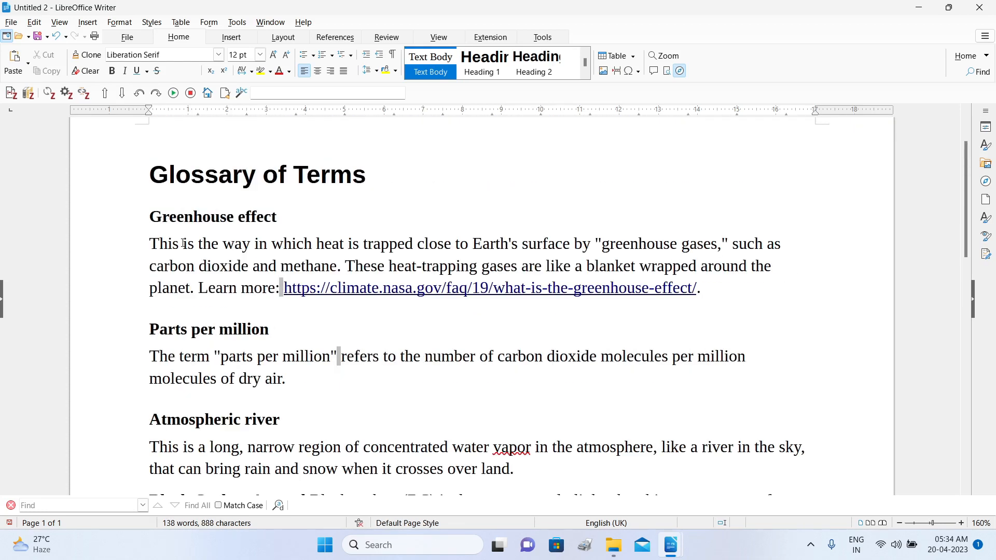
{"action": "scroll", "coordinate": [184, 226], "scroll_direction": "down", "scroll_amount": 5}
{"action": "scroll", "coordinate": [184, 226], "scroll_direction": "up", "scroll_amount": 7}
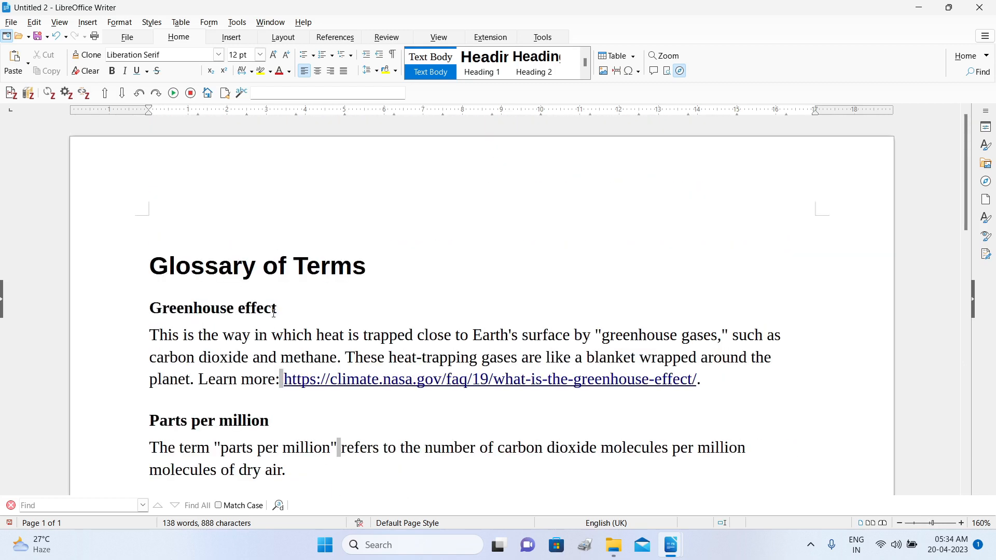
Step: Add an empty line above the Glossary of Terms heading and insert the UNFCC Expanded text there from the "UNF" suggestion
{"action": "left_click", "coordinate": [151, 261]}
{"action": "key", "text": "Return"}
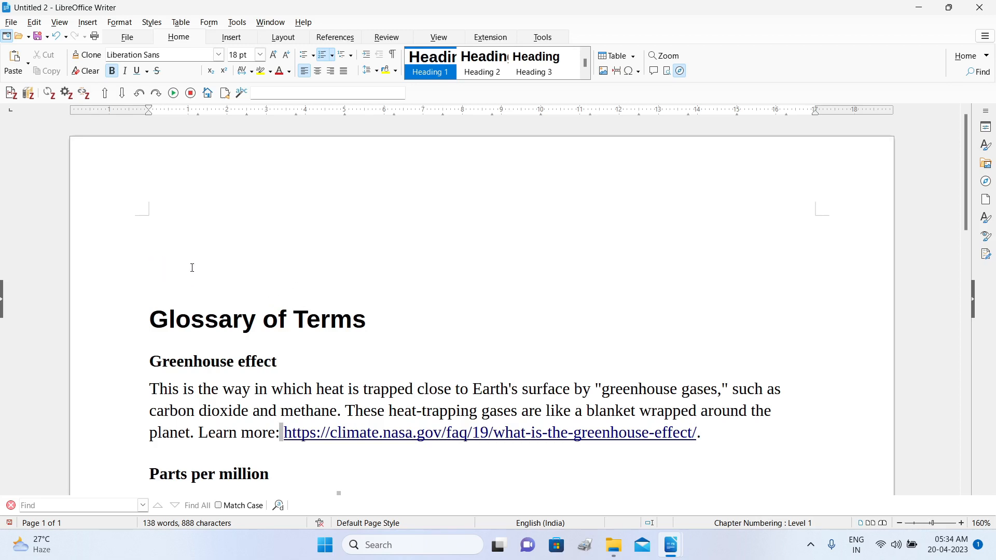
{"action": "type", "text": "UNF"}
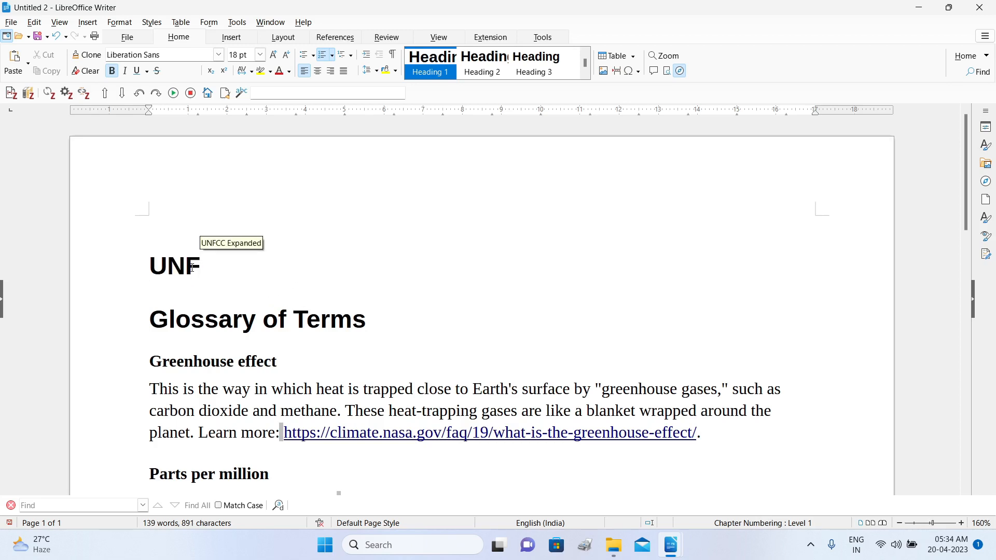
{"action": "key", "text": "Return"}
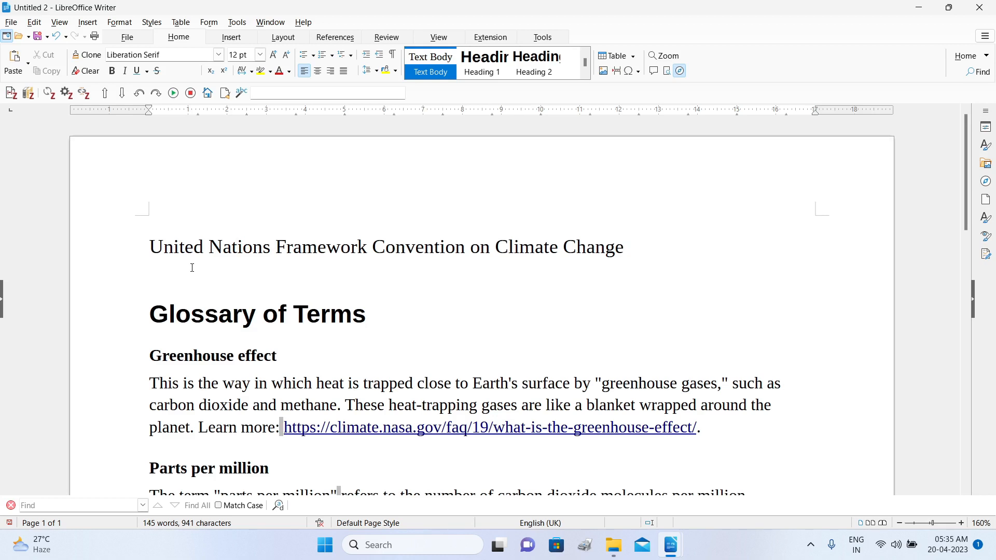
Step: Delete the expanded United Nations phrase above the Glossary of Terms heading
{"action": "key", "text": "BackSpace"}
{"action": "key", "text": "BackSpace"}
{"action": "key", "text": "BackSpace"}
{"action": "key", "text": "BackSpace"}
{"action": "key", "text": "BackSpace"}
{"action": "key", "text": "BackSpace"}
{"action": "key", "text": "BackSpace"}
{"action": "key", "text": "BackSpace"}
{"action": "key", "text": "BackSpace"}
{"action": "key", "text": "BackSpace"}
{"action": "key", "text": "BackSpace"}
{"action": "key", "text": "BackSpace"}
{"action": "key", "text": "BackSpace"}
{"action": "key", "text": "BackSpace"}
{"action": "key", "text": "BackSpace"}
{"action": "key", "text": "BackSpace"}
{"action": "key", "text": "BackSpace"}
{"action": "key", "text": "BackSpace"}
{"action": "key", "text": "BackSpace"}
{"action": "key", "text": "BackSpace"}
{"action": "key", "text": "BackSpace"}
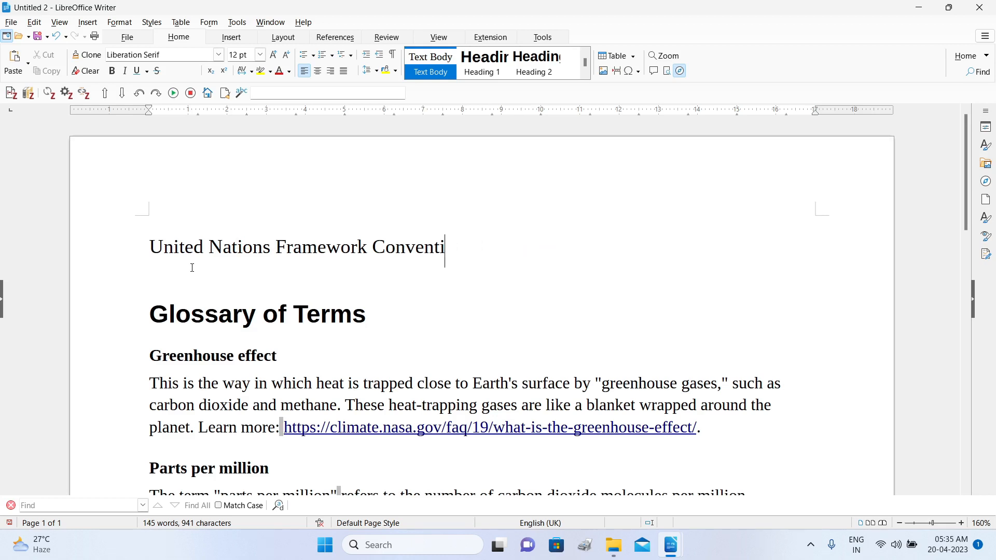
{"action": "key", "text": "BackSpace"}
{"action": "key", "text": "BackSpace"}
{"action": "key", "text": "BackSpace"}
{"action": "key", "text": "BackSpace"}
{"action": "key", "text": "BackSpace"}
{"action": "key", "text": "BackSpace"}
{"action": "key", "text": "BackSpace"}
{"action": "key", "text": "BackSpace"}
{"action": "key", "text": "BackSpace"}
{"action": "key", "text": "BackSpace"}
{"action": "key", "text": "BackSpace"}
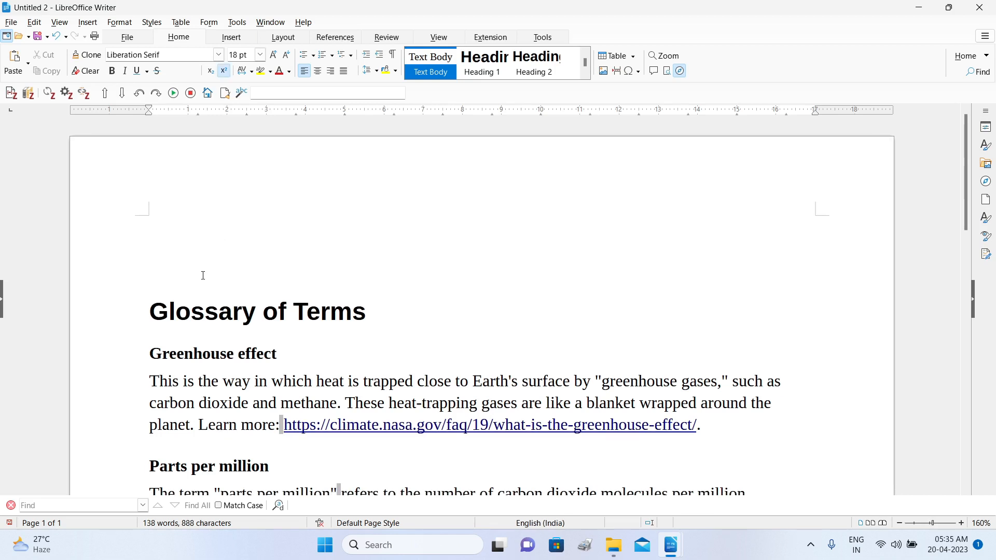
{"action": "scroll", "coordinate": [202, 276], "scroll_direction": "down", "scroll_amount": 6}
{"action": "scroll", "coordinate": [247, 305], "scroll_direction": "up", "scroll_amount": 6}
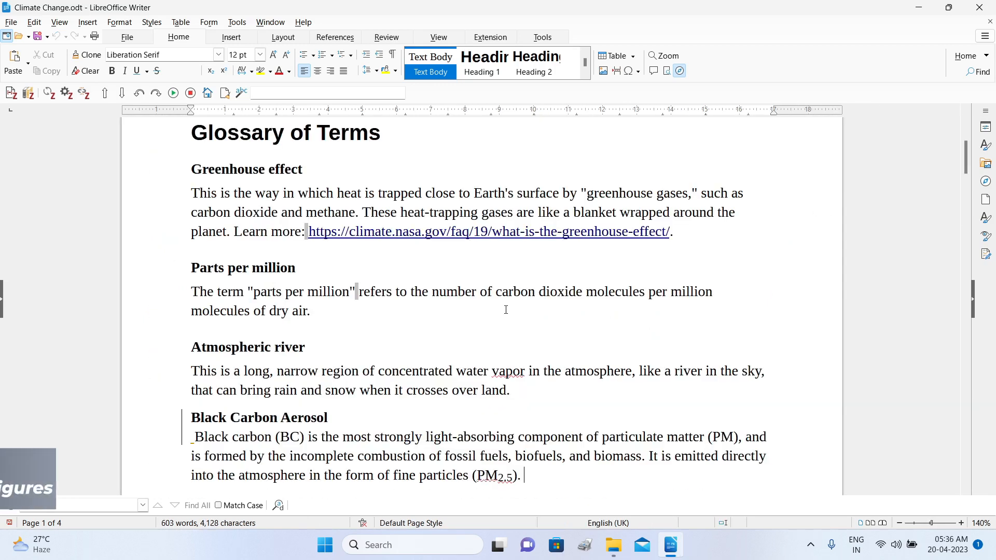
Step: In Climate Change.odt, save the Forest Disturbances heading, caption and table as "Climate Disturbances Table" in My AutoText, with the shortcut CDT
{"action": "scroll", "coordinate": [505, 310], "scroll_direction": "down", "scroll_amount": 6}
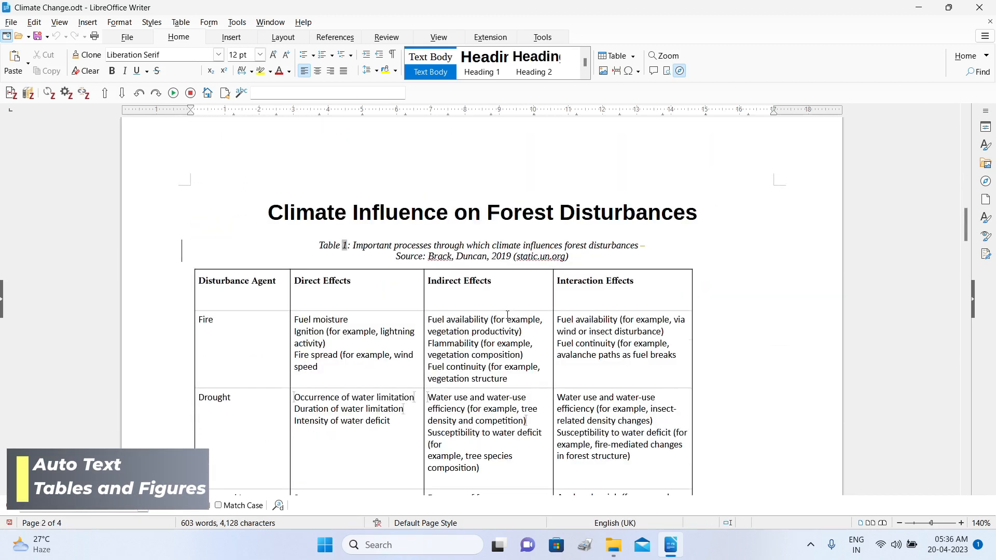
{"action": "scroll", "coordinate": [508, 314], "scroll_direction": "down", "scroll_amount": 5}
{"action": "scroll", "coordinate": [508, 315], "scroll_direction": "up", "scroll_amount": 5}
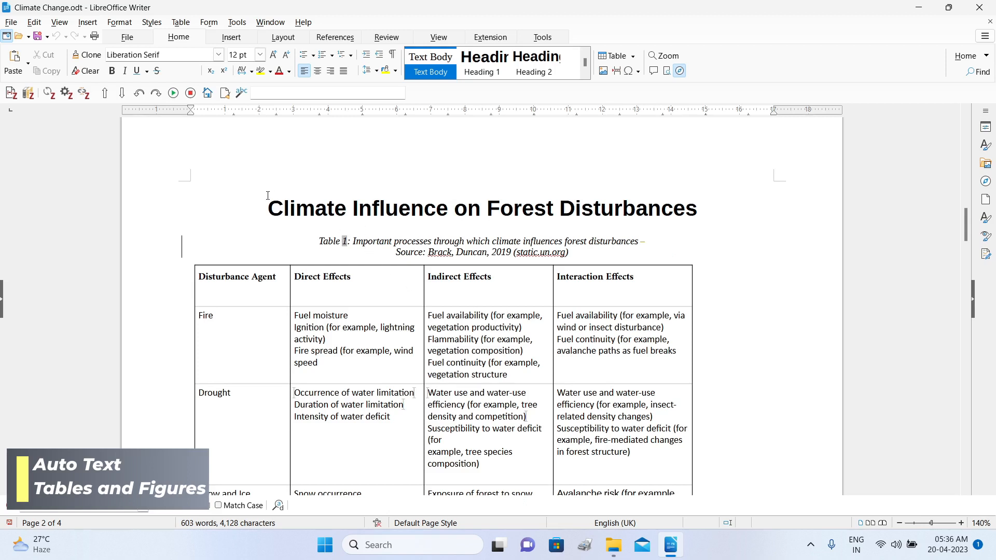
{"action": "left_click_drag", "start_coordinate": [268, 196], "coordinate": [605, 366]}
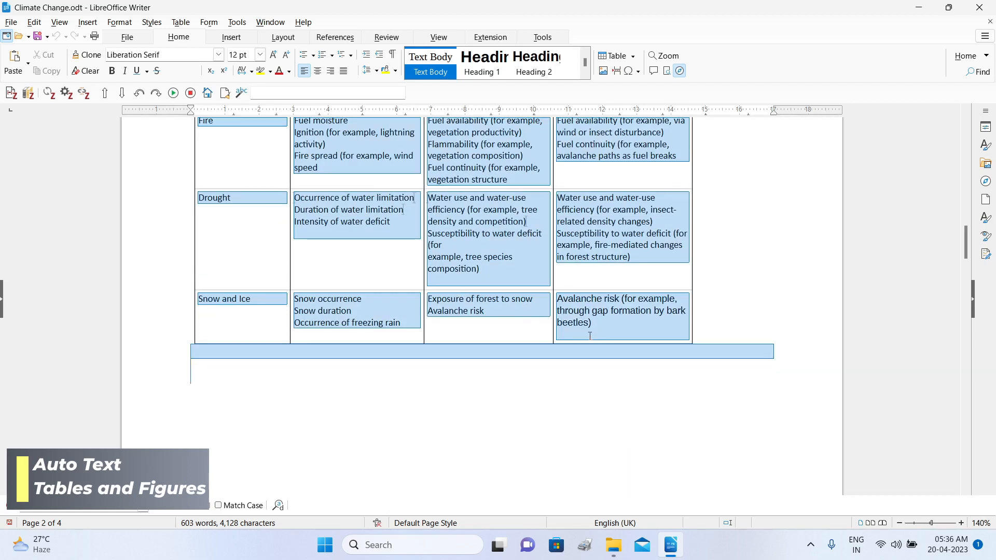
{"action": "left_click", "coordinate": [237, 24]}
{"action": "left_click", "coordinate": [289, 153]}
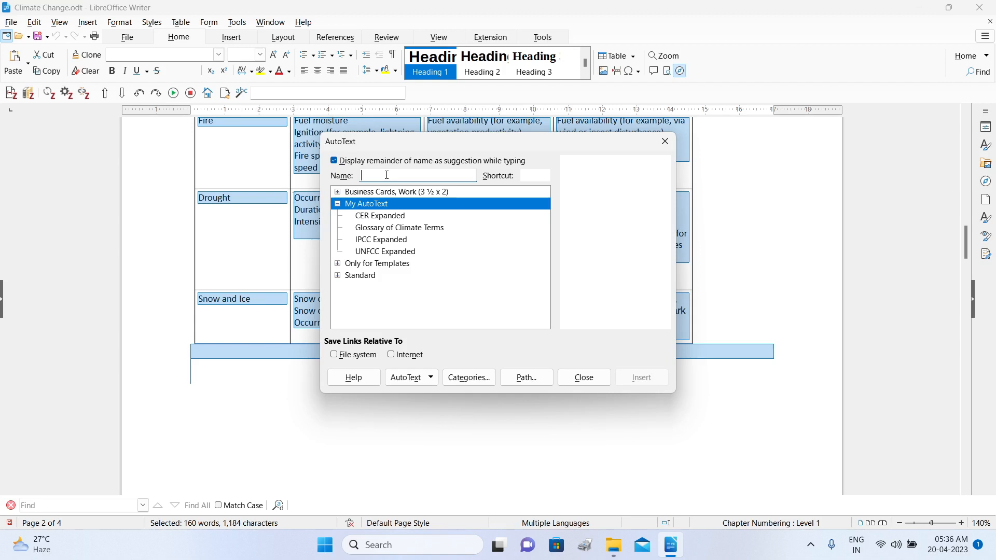
{"action": "type", "text": "Climate Disturbances Table"}
{"action": "left_click", "coordinate": [430, 378]}
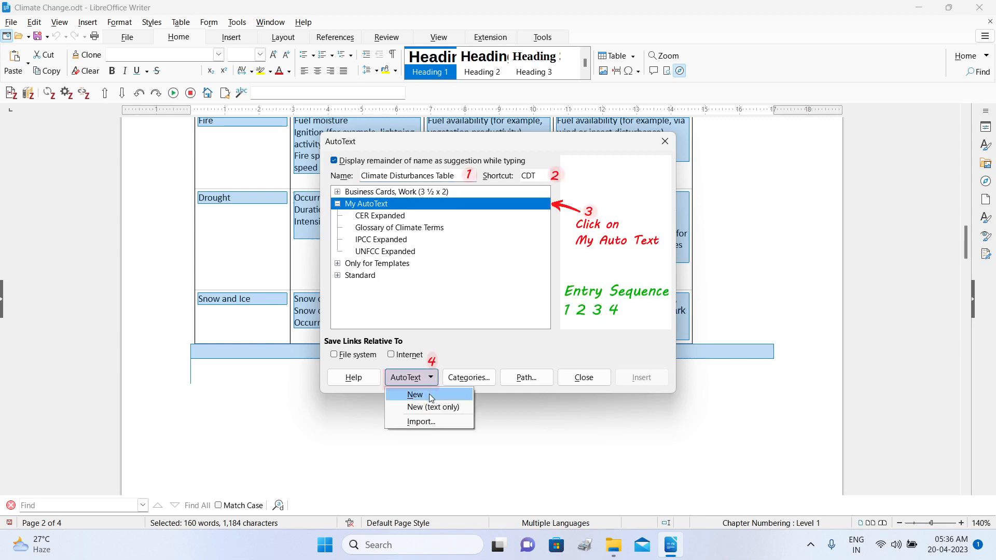
{"action": "left_click", "coordinate": [429, 396]}
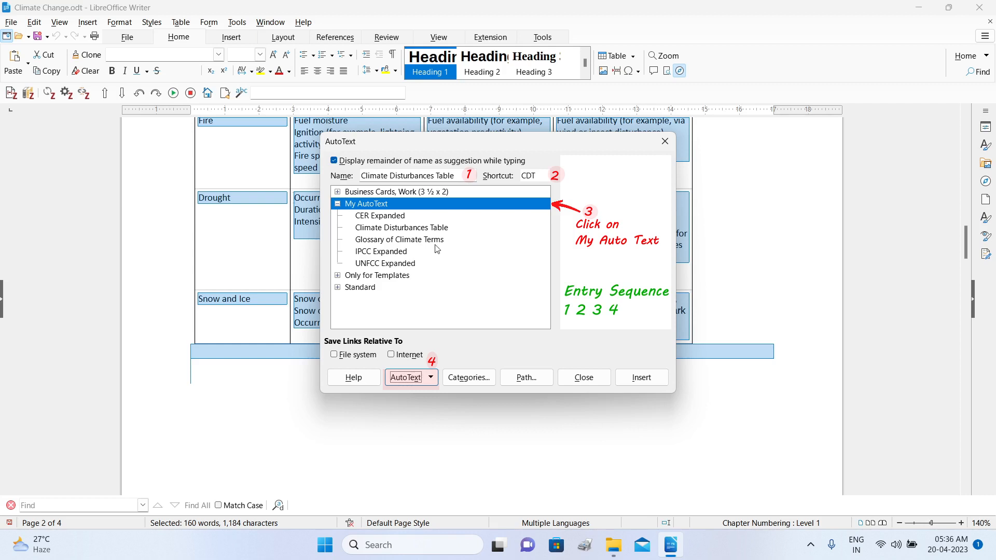
{"action": "left_click", "coordinate": [373, 232]}
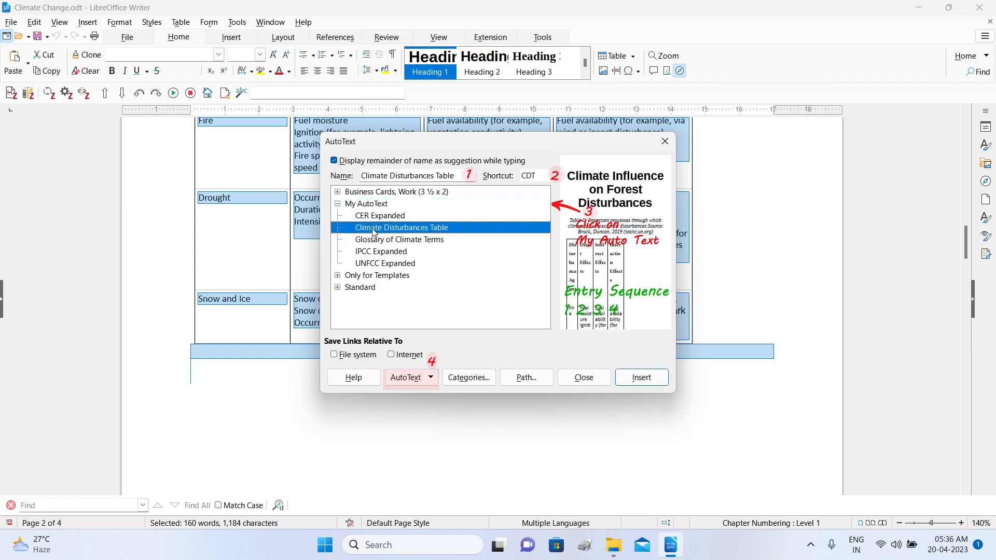
{"action": "left_click", "coordinate": [590, 380]}
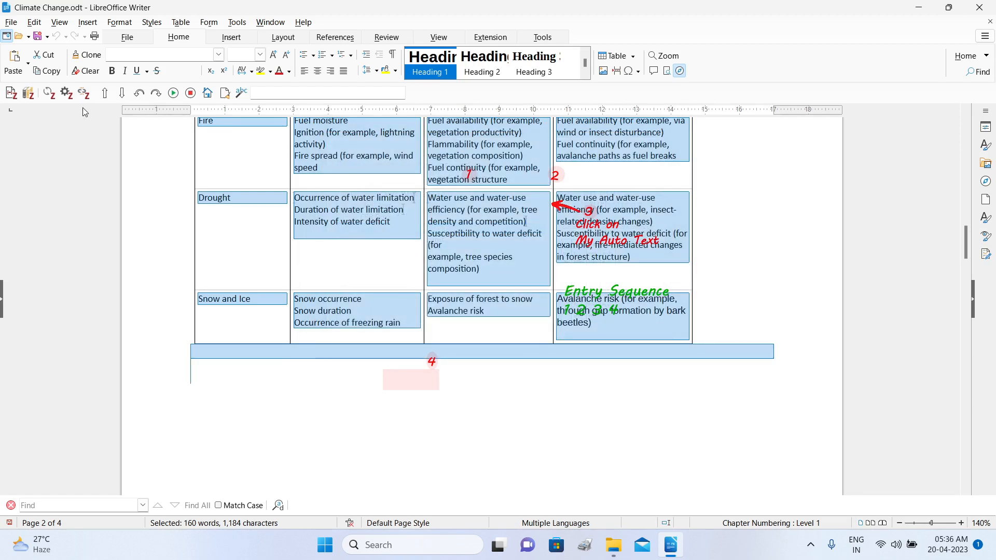
Step: Create a blank text document and insert the Climate Disturbances Table entry from the suggestion offered for "Climate"
{"action": "left_click", "coordinate": [20, 25]}
{"action": "mouse_move", "coordinate": [26, 37]}
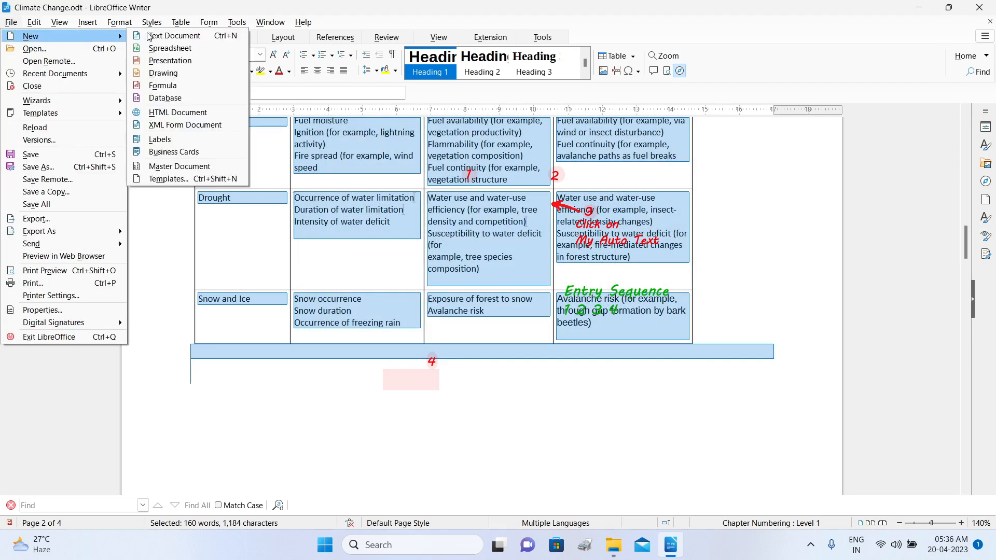
{"action": "left_click", "coordinate": [174, 36]}
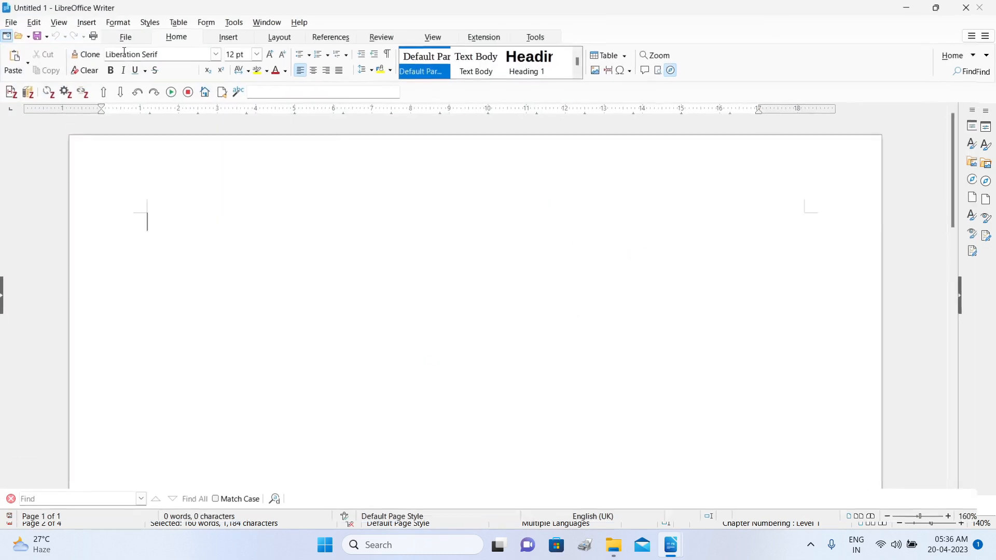
{"action": "type", "text": "Climate"}
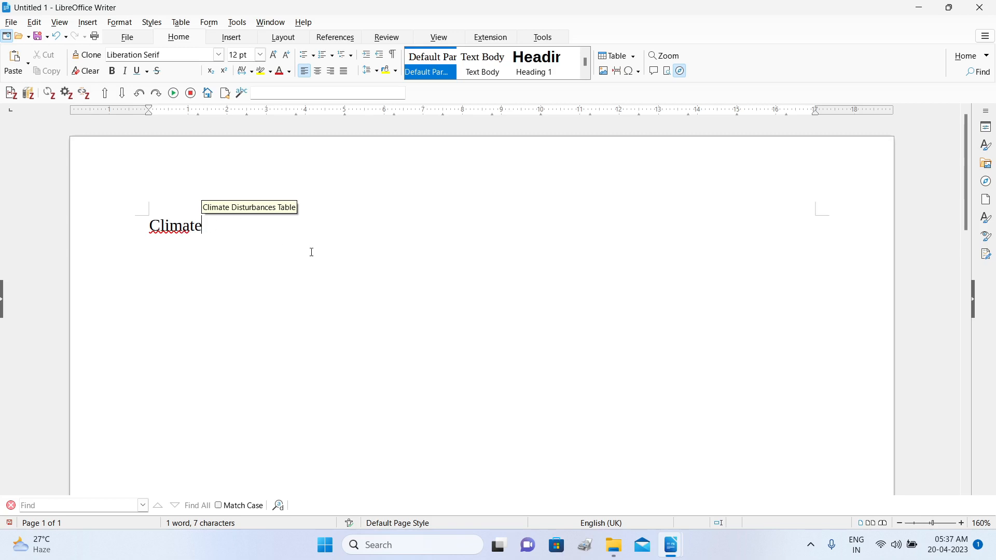
{"action": "key", "text": "Return"}
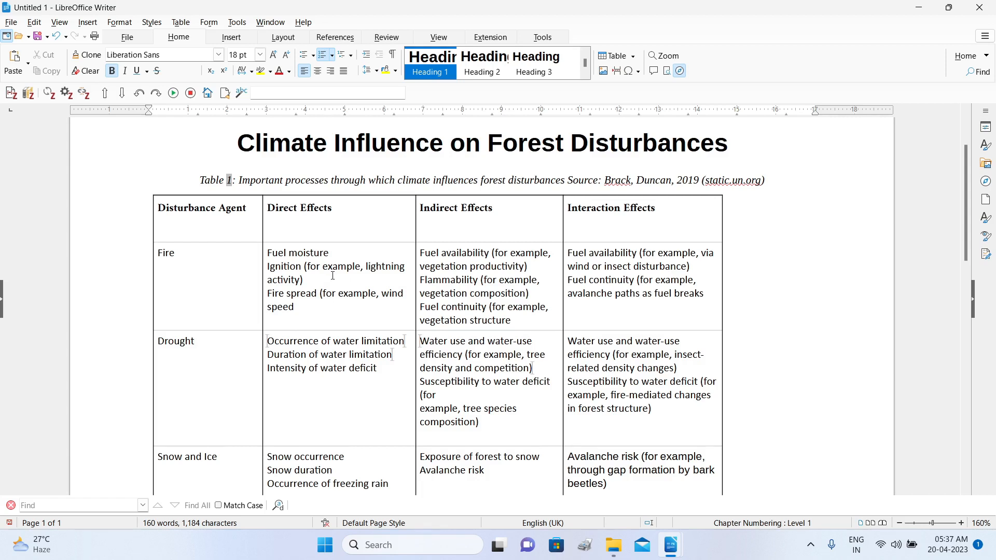
{"action": "scroll", "coordinate": [332, 276], "scroll_direction": "down", "scroll_amount": 3}
{"action": "scroll", "coordinate": [334, 276], "scroll_direction": "up", "scroll_amount": 3}
{"action": "scroll", "coordinate": [333, 276], "scroll_direction": "down", "scroll_amount": 3}
Step: Insert a second copy of the Climate Disturbances Table below the first one, choosing it from My AutoText in the AutoText dialog
{"action": "left_click", "coordinate": [179, 230]}
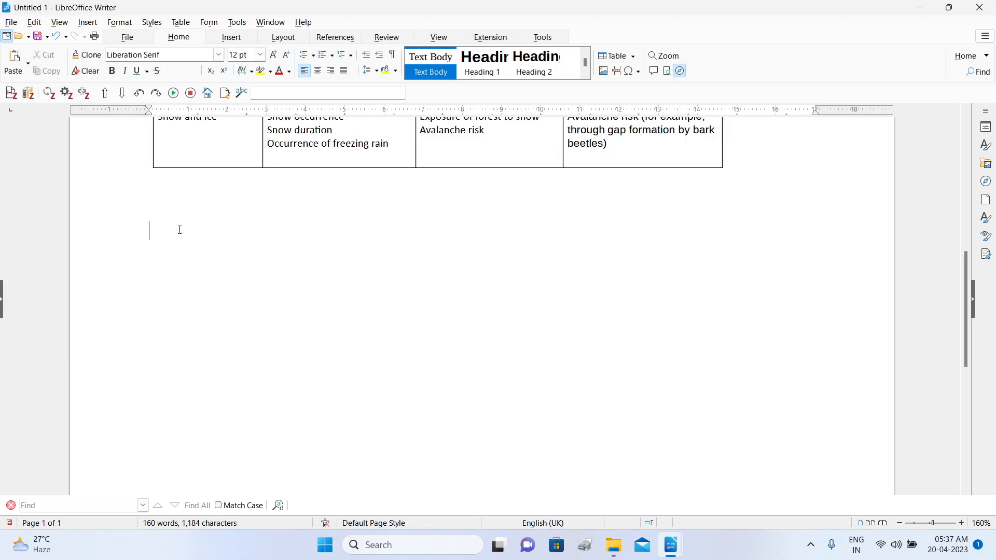
{"action": "left_click", "coordinate": [240, 27]}
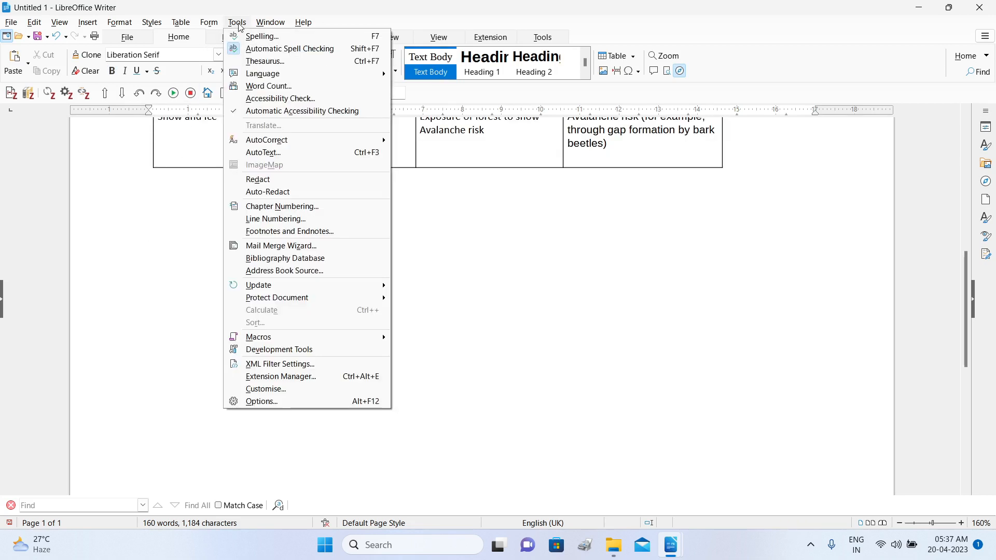
{"action": "left_click", "coordinate": [282, 151]}
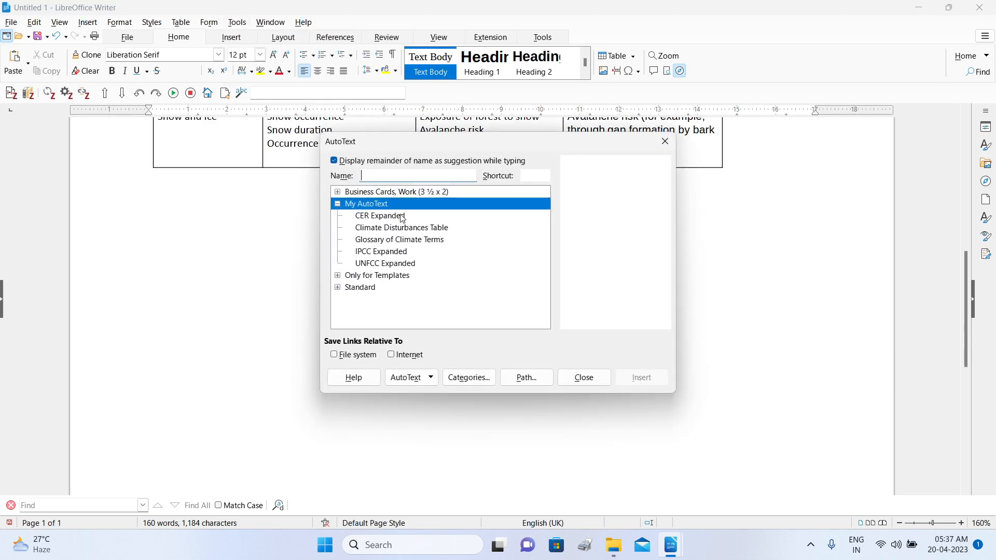
{"action": "left_click", "coordinate": [412, 231]}
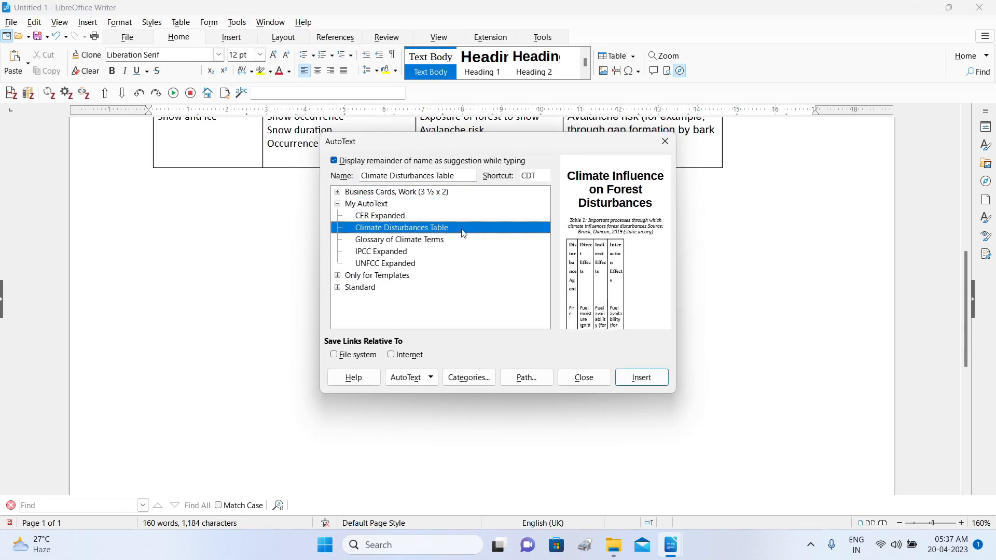
{"action": "left_click", "coordinate": [655, 382]}
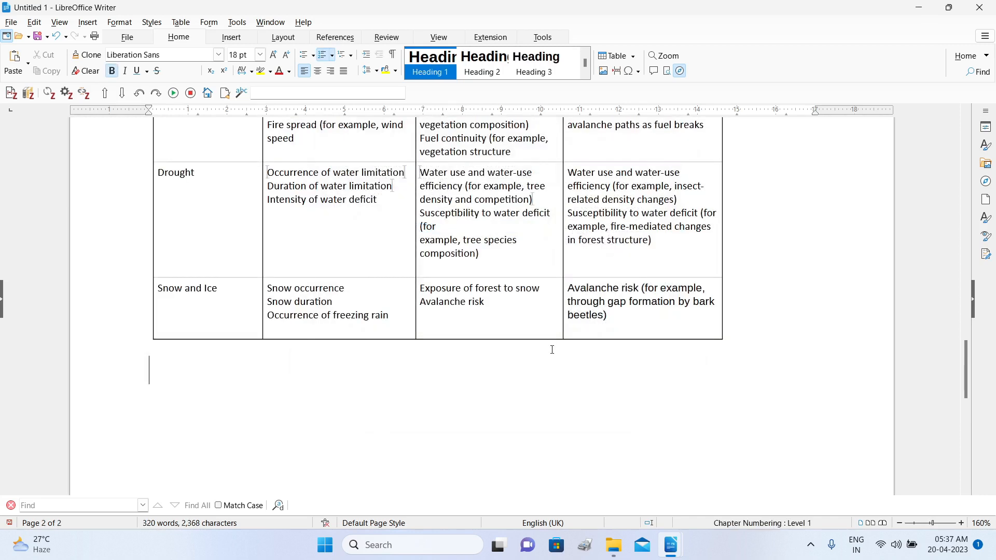
{"action": "scroll", "coordinate": [555, 349], "scroll_direction": "down", "scroll_amount": 5}
Step: Close the untitled test document without saving its changes
{"action": "left_click", "coordinate": [11, 22]}
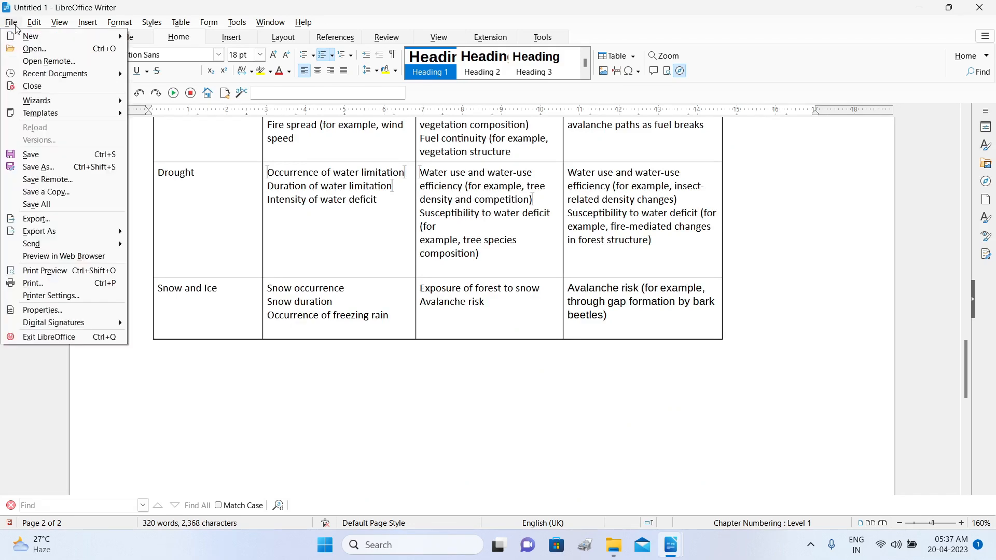
{"action": "left_click", "coordinate": [47, 89]}
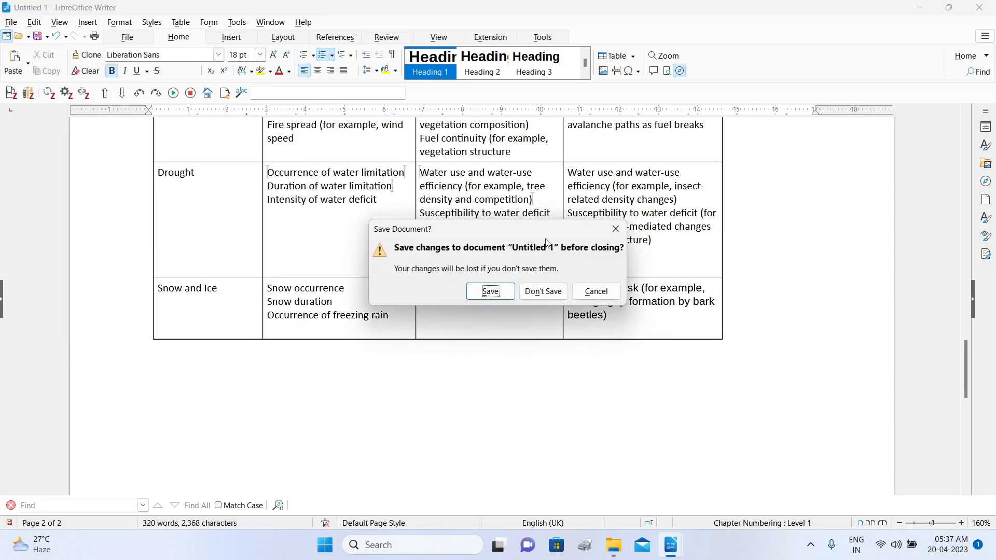
{"action": "left_click", "coordinate": [543, 291]}
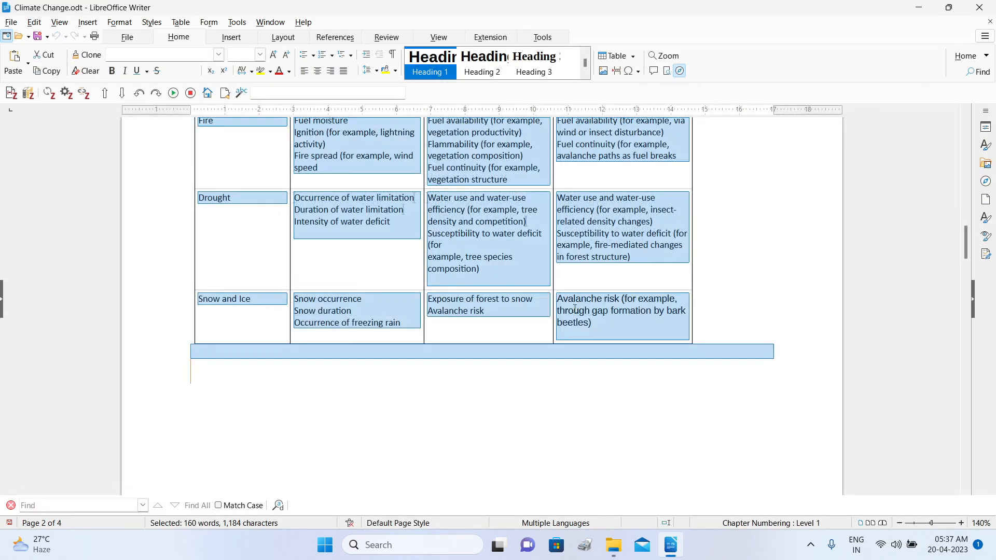
Step: In Climate Change.odt, add an empty line between the Figures heading and the Greenhouse Effect figure
{"action": "left_click", "coordinate": [488, 372]}
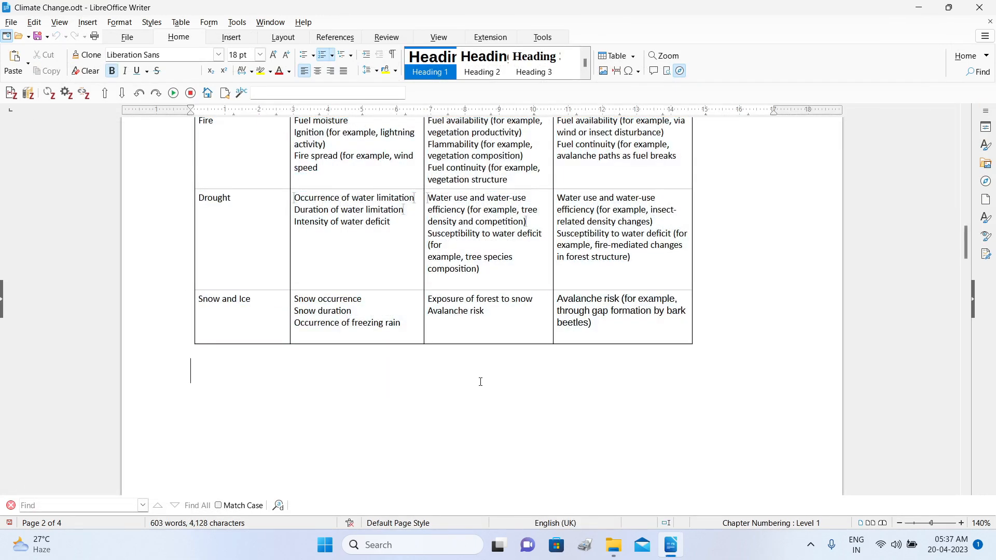
{"action": "scroll", "coordinate": [479, 383], "scroll_direction": "down", "scroll_amount": 10}
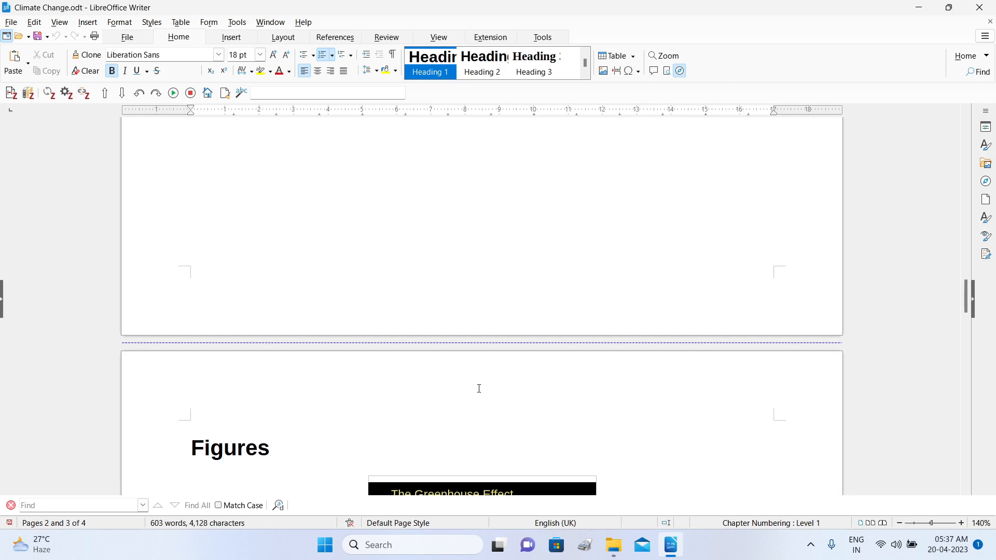
{"action": "scroll", "coordinate": [479, 389], "scroll_direction": "down", "scroll_amount": 3}
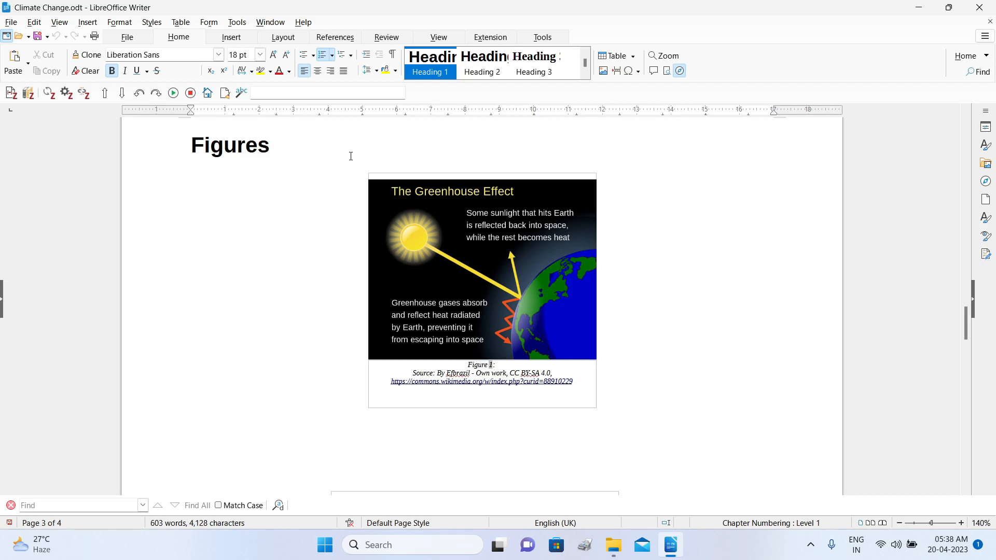
{"action": "key", "text": "Return"}
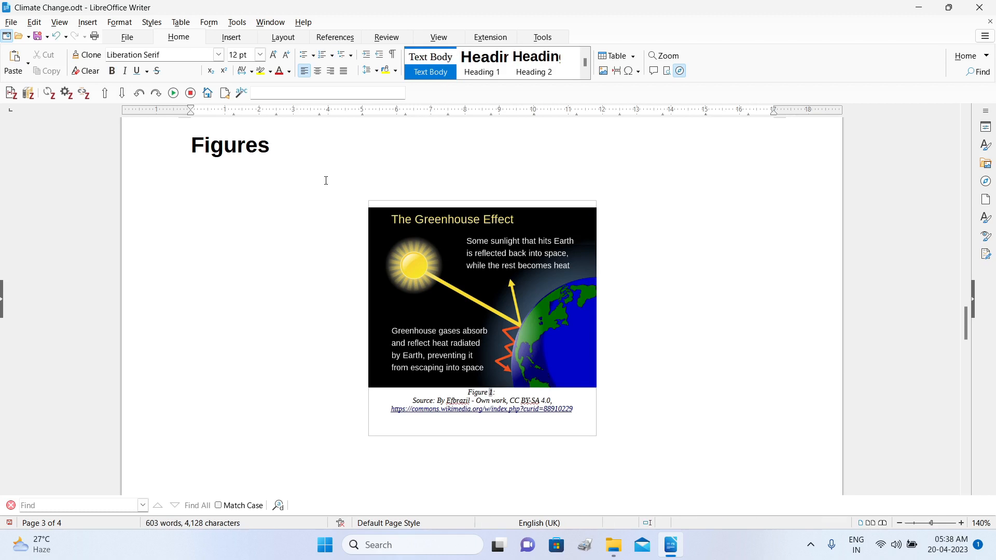
Step: Save the Greenhouse Effect image and its caption as "Greenhouse Effect Figure" in My AutoText with the shortcut GEF, and preview the entry
{"action": "left_click_drag", "start_coordinate": [324, 180], "coordinate": [519, 285]}
{"action": "left_click_drag", "start_coordinate": [595, 337], "coordinate": [629, 388]}
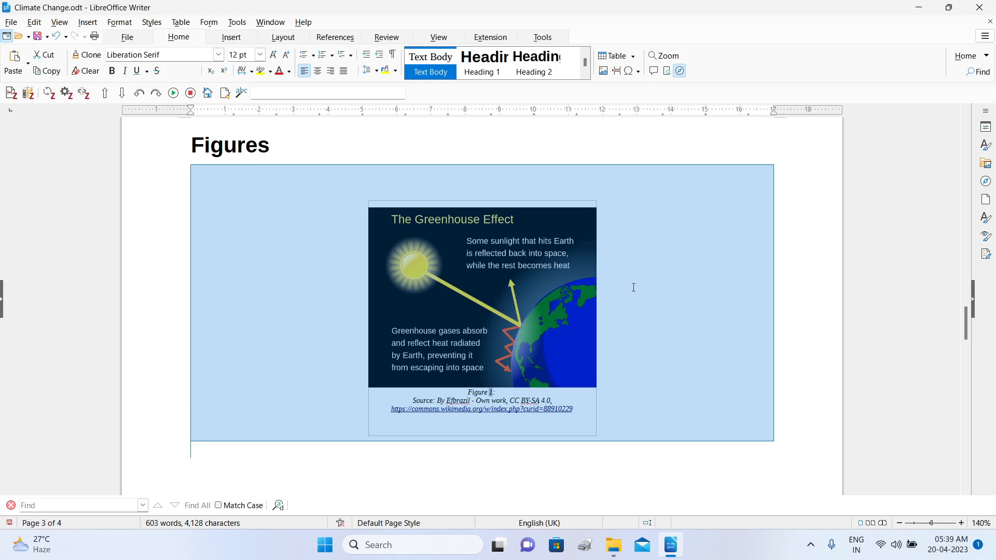
{"action": "left_click", "coordinate": [237, 21]}
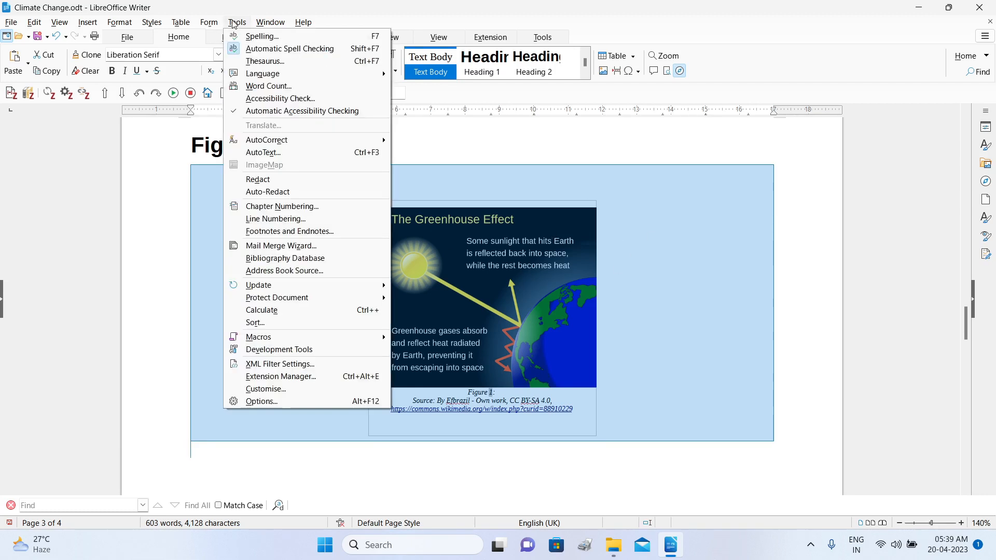
{"action": "left_click", "coordinate": [295, 152]}
{"action": "left_click_drag", "start_coordinate": [452, 177], "coordinate": [356, 177]}
{"action": "left_click", "coordinate": [446, 176]}
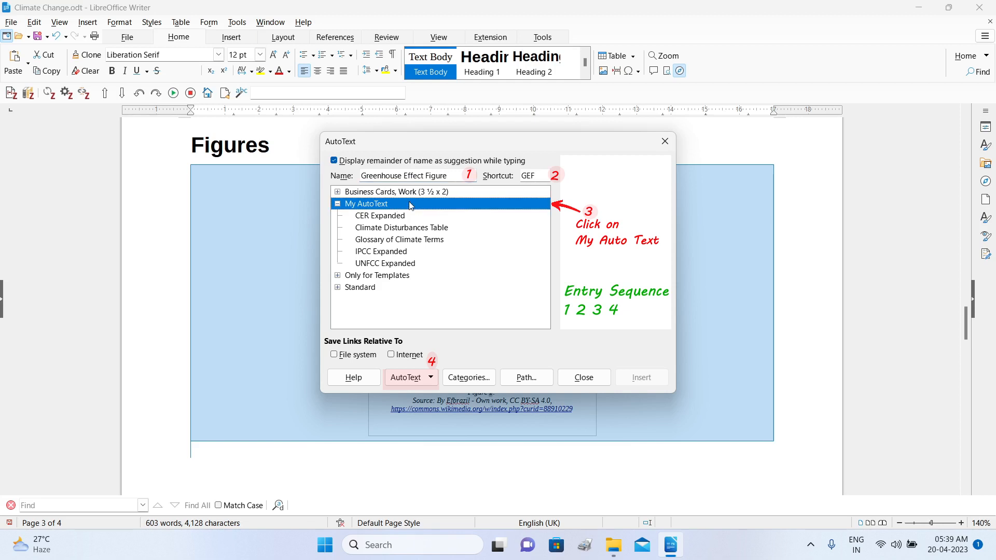
{"action": "left_click", "coordinate": [431, 378]}
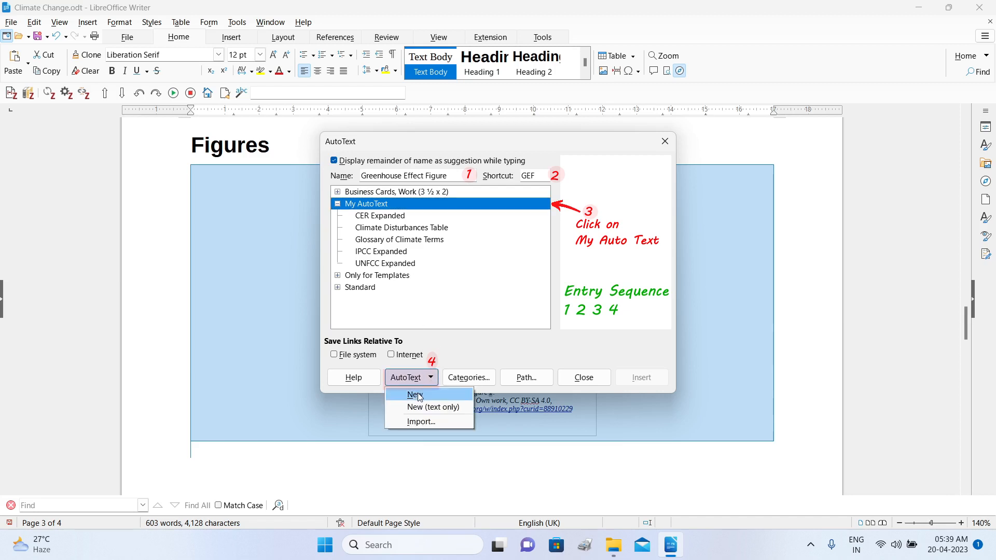
{"action": "left_click", "coordinate": [419, 397]}
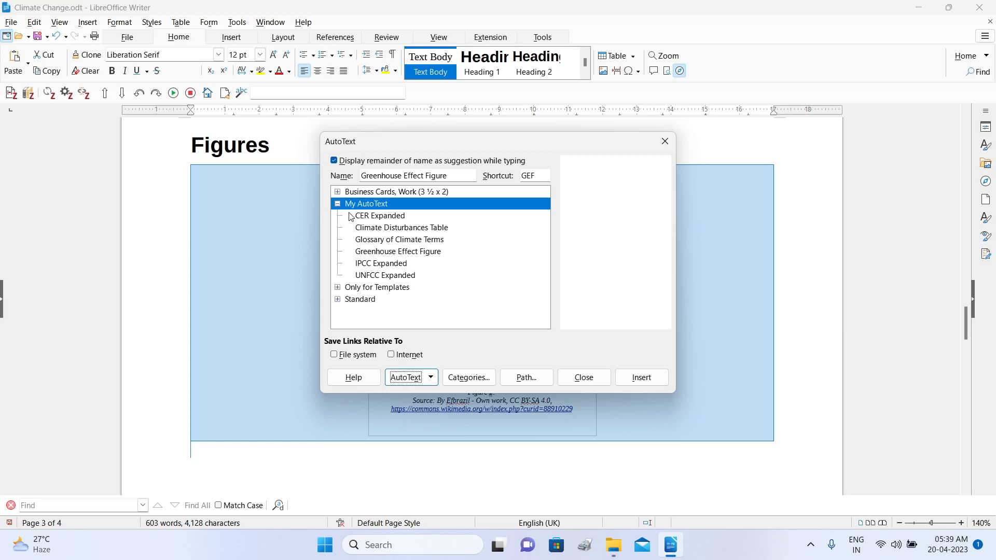
{"action": "left_click", "coordinate": [412, 254]}
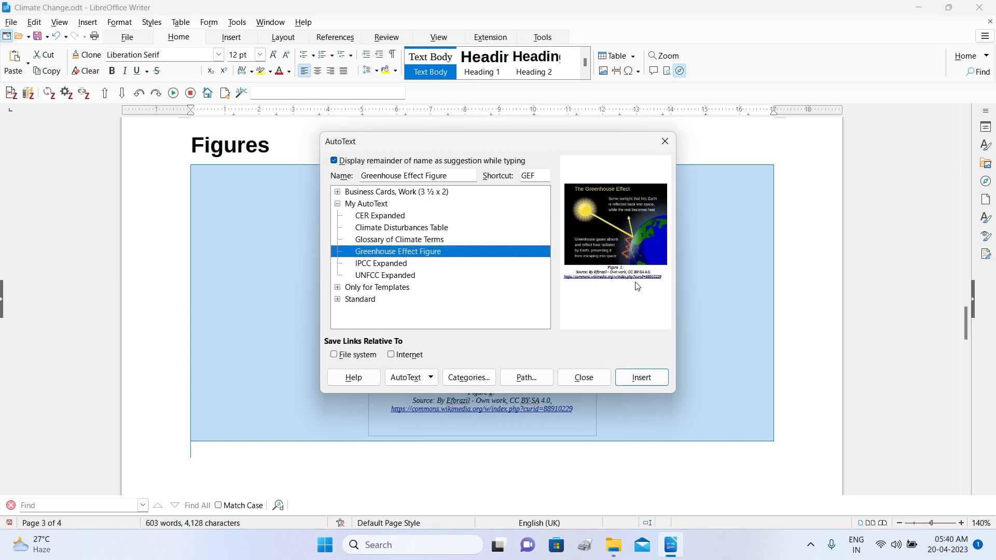
{"action": "left_click", "coordinate": [597, 383]}
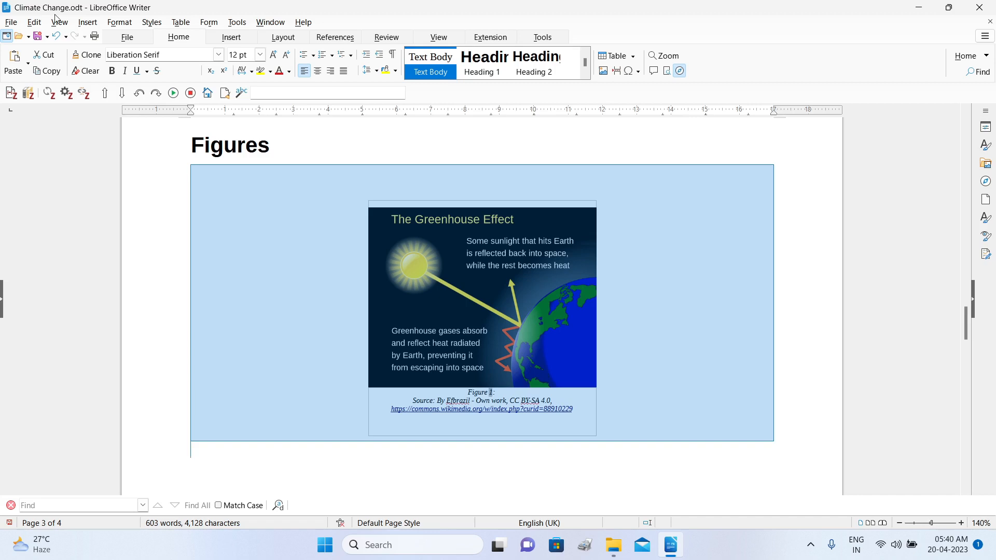
Step: Create a blank text document, add two empty lines and insert the Greenhouse Effect Figure entry from the suggestion offered for "Green"
{"action": "left_click", "coordinate": [14, 23]}
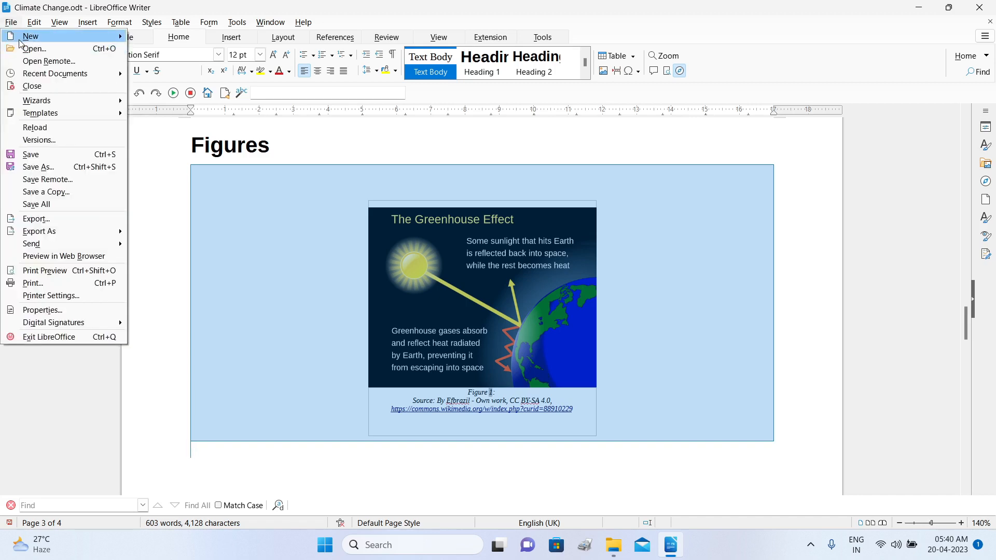
{"action": "mouse_move", "coordinate": [22, 36]}
{"action": "left_click", "coordinate": [167, 37]}
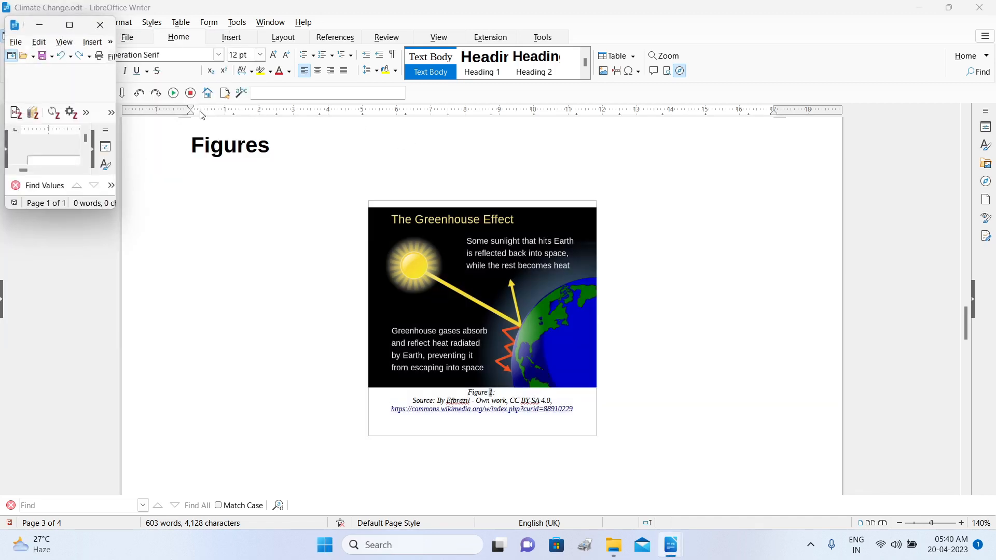
{"action": "left_click", "coordinate": [70, 25]}
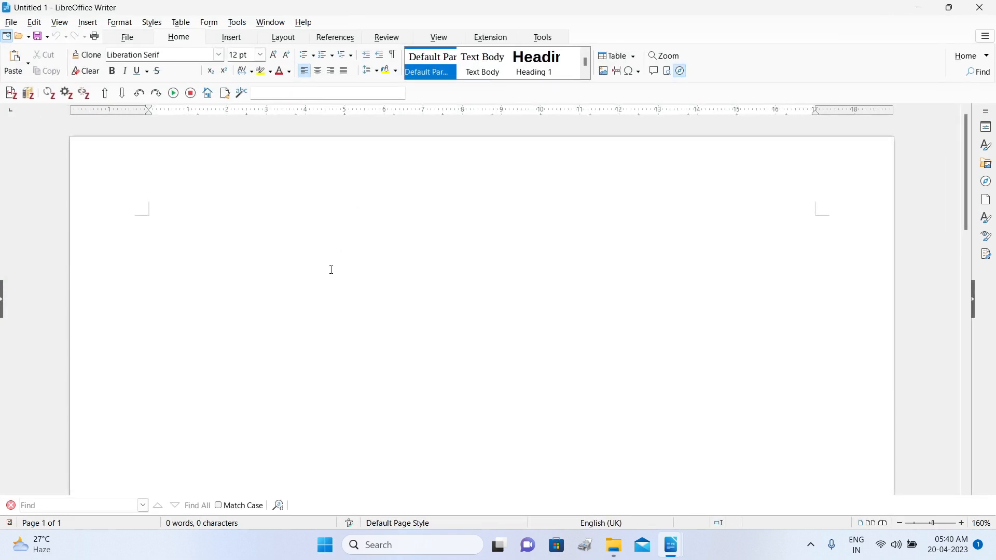
{"action": "key", "text": "Return"}
{"action": "key", "text": "Return"}
{"action": "type", "text": "Green"}
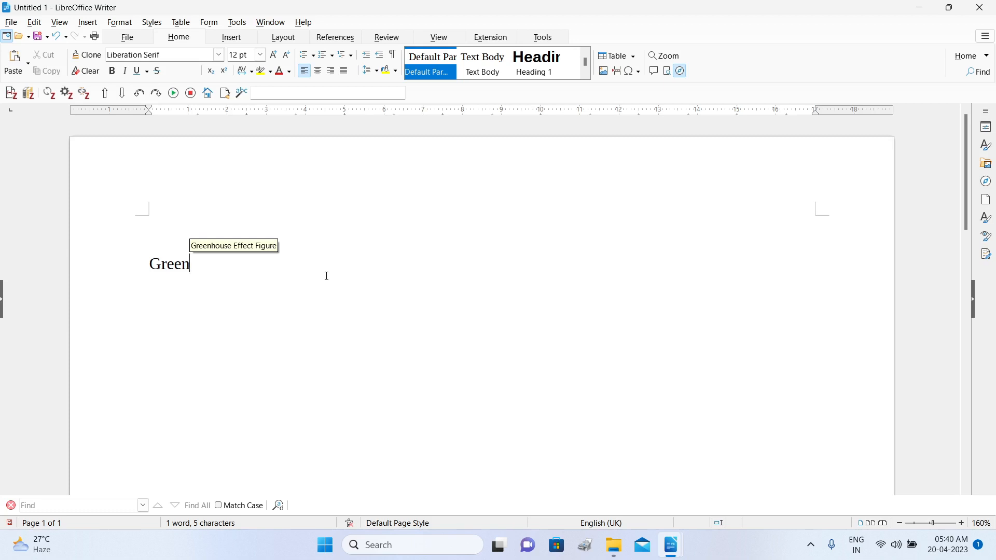
{"action": "key", "text": "Return"}
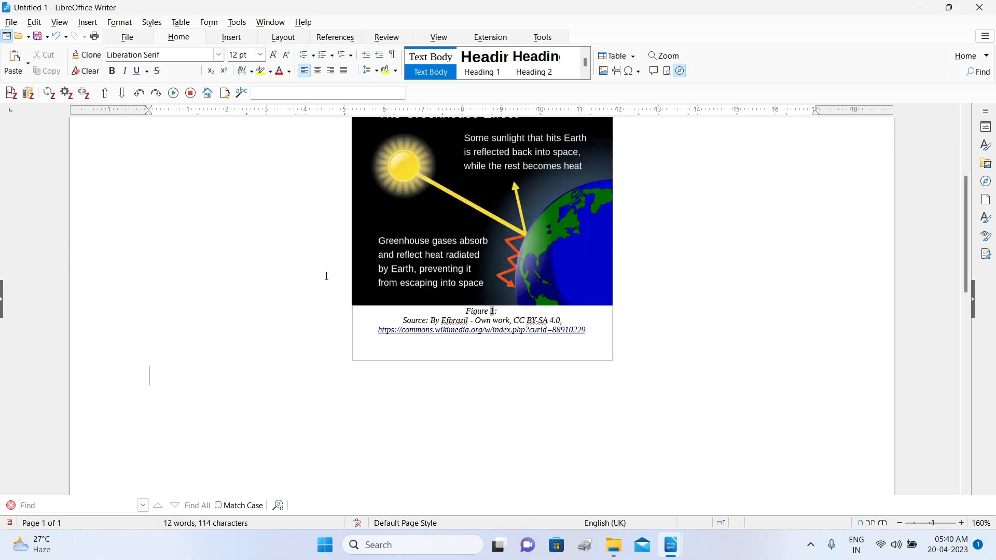
{"action": "scroll", "coordinate": [327, 276], "scroll_direction": "up", "scroll_amount": 4}
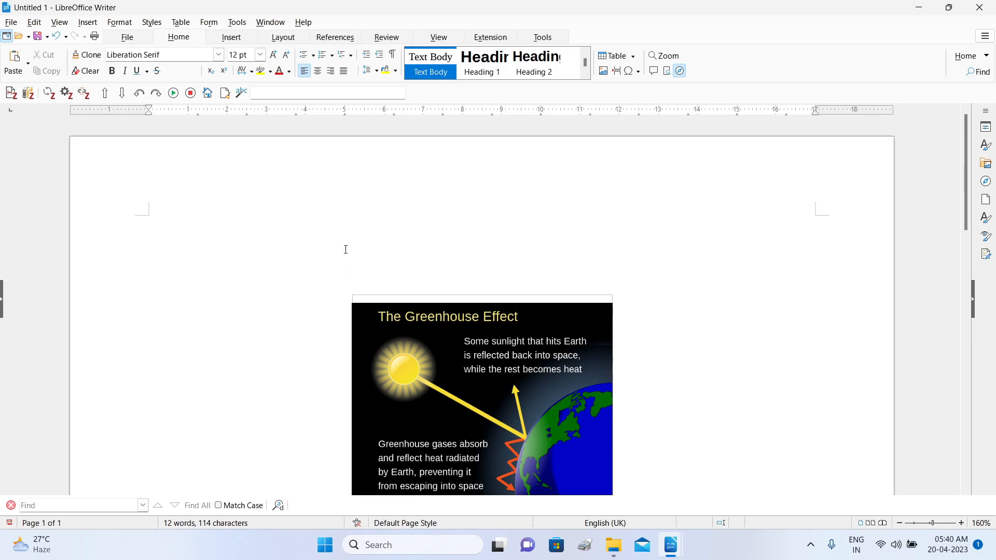
{"action": "scroll", "coordinate": [345, 251], "scroll_direction": "down", "scroll_amount": 4}
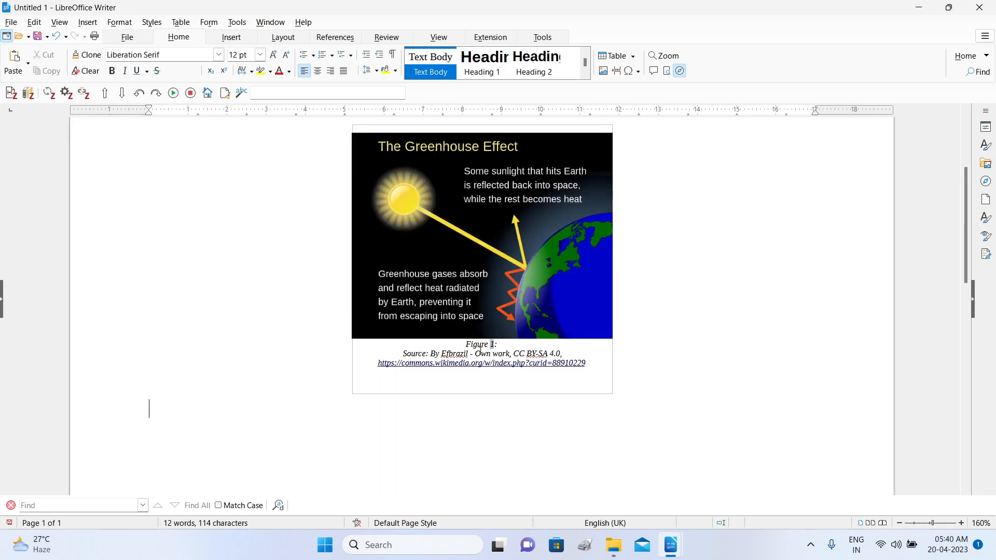
{"action": "scroll", "coordinate": [456, 319], "scroll_direction": "up", "scroll_amount": 4}
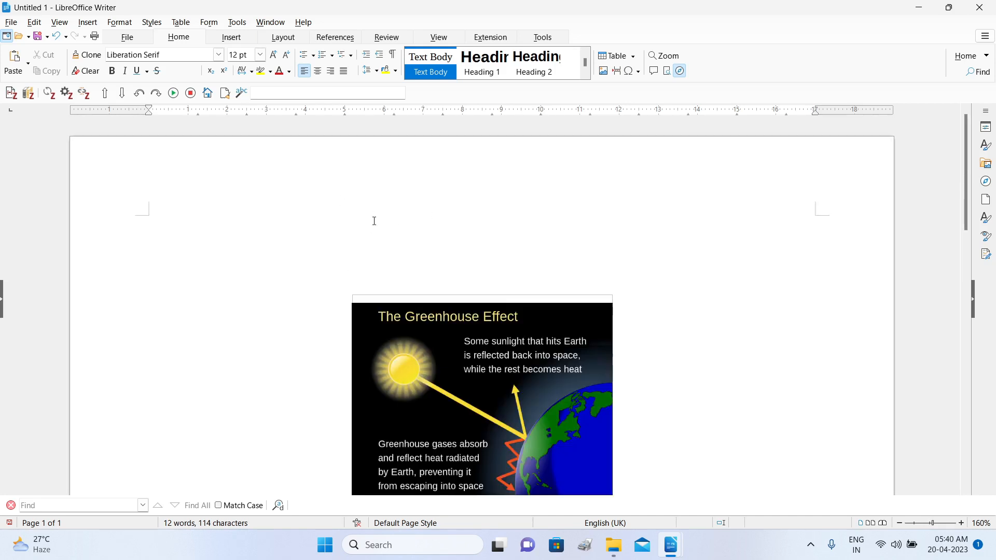
{"action": "scroll", "coordinate": [486, 244], "scroll_direction": "down", "scroll_amount": 4}
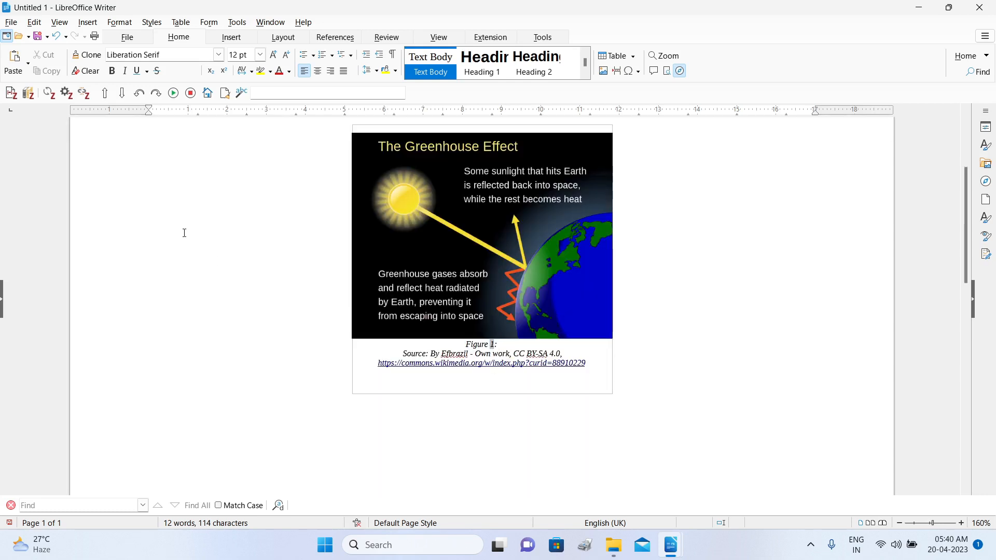
{"action": "scroll", "coordinate": [184, 234], "scroll_direction": "up", "scroll_amount": 4}
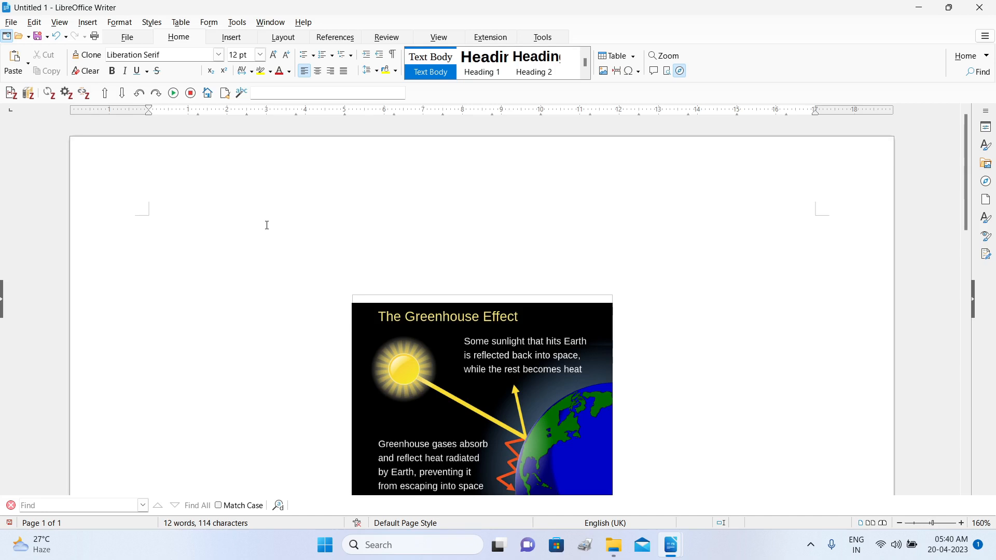
{"action": "scroll", "coordinate": [268, 222], "scroll_direction": "down", "scroll_amount": 4}
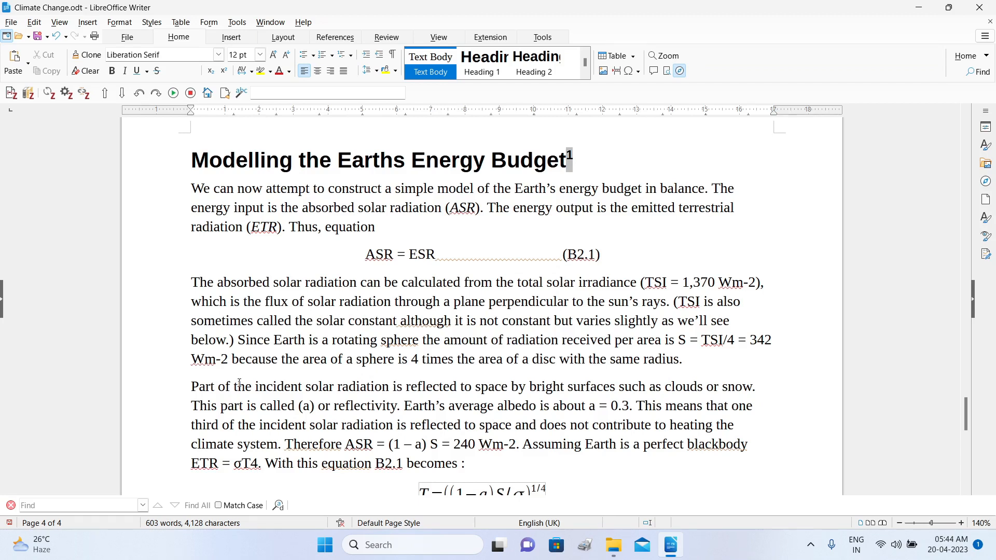
Step: Save the temperature equation and its variable definitions as "Energy Budget Equation" in My AutoText with the shortcut EBE, and preview the entry
{"action": "scroll", "coordinate": [239, 383], "scroll_direction": "down", "scroll_amount": 3}
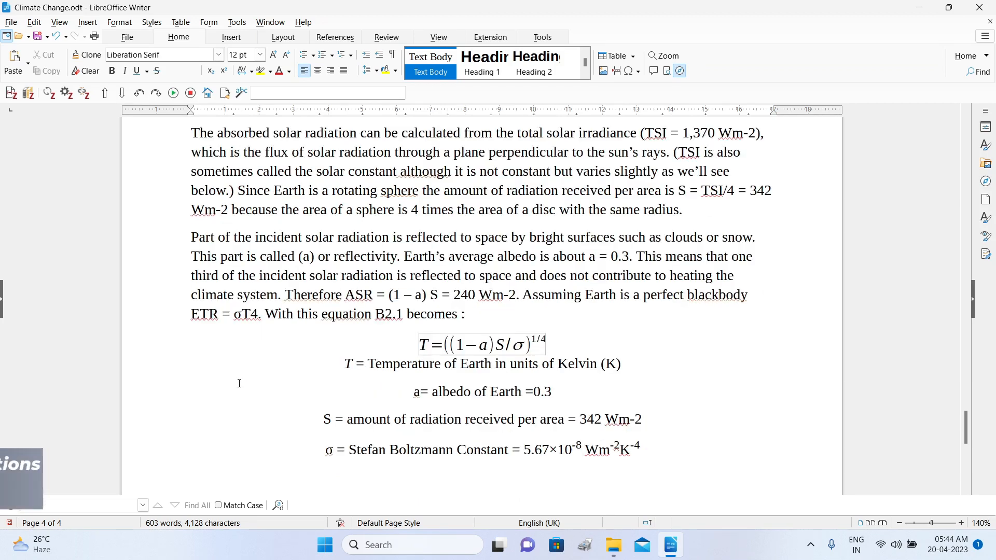
{"action": "scroll", "coordinate": [239, 383], "scroll_direction": "down", "scroll_amount": 3}
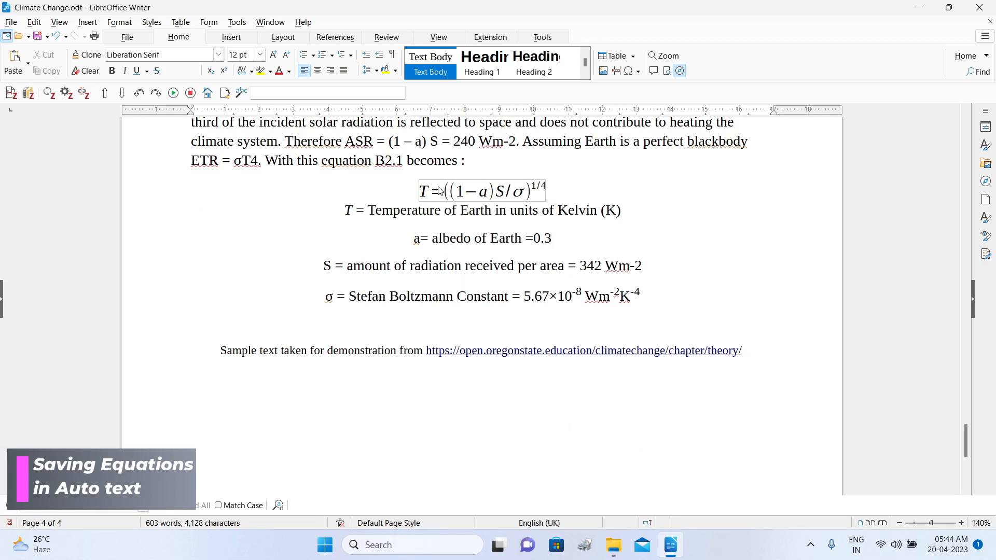
{"action": "left_click_drag", "start_coordinate": [418, 198], "coordinate": [640, 316]}
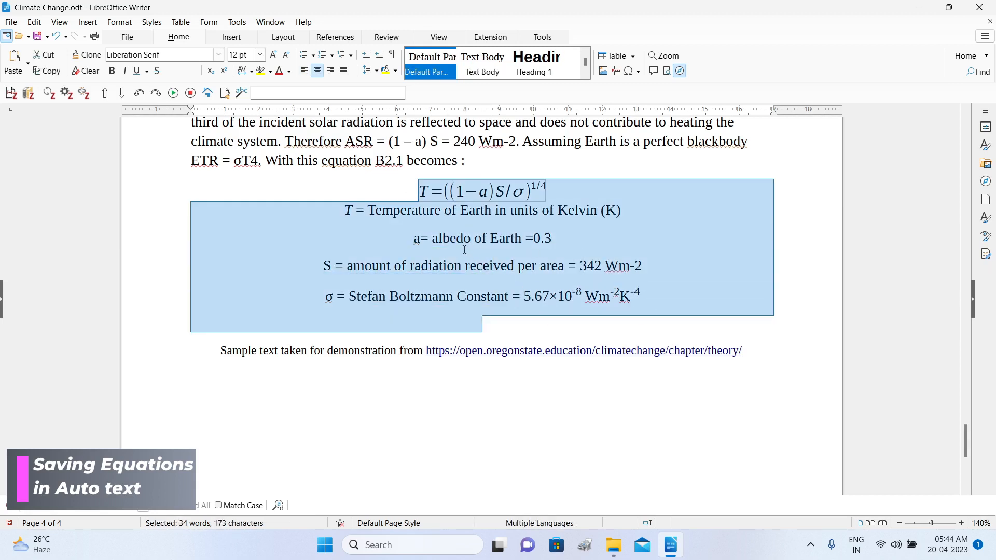
{"action": "left_click", "coordinate": [237, 22]}
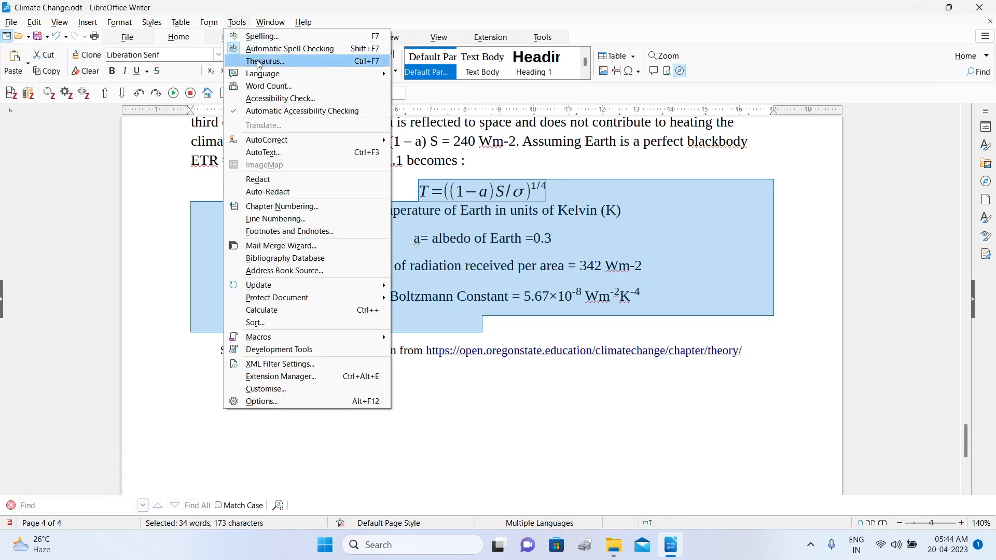
{"action": "left_click", "coordinate": [288, 153]}
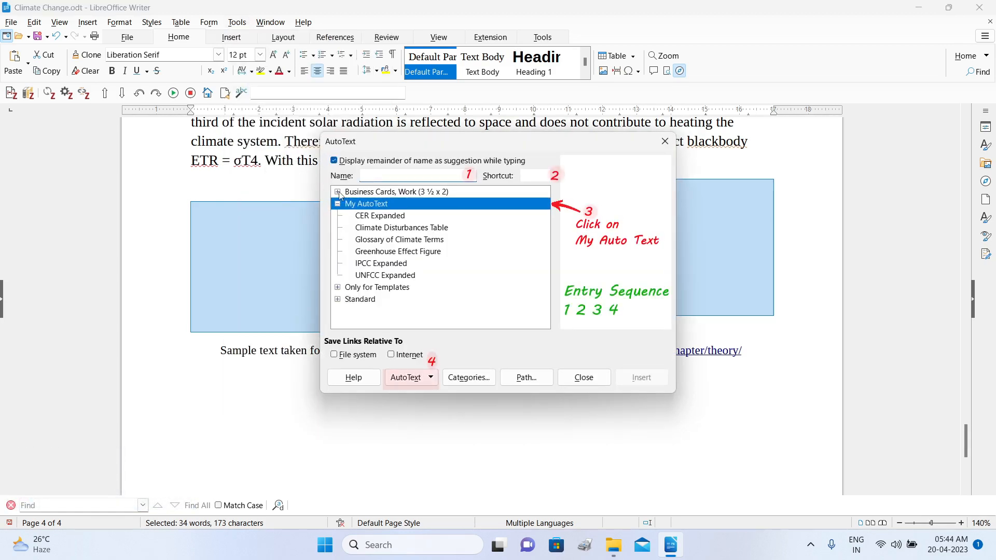
{"action": "type", "text": "Energy Budget Equa"}
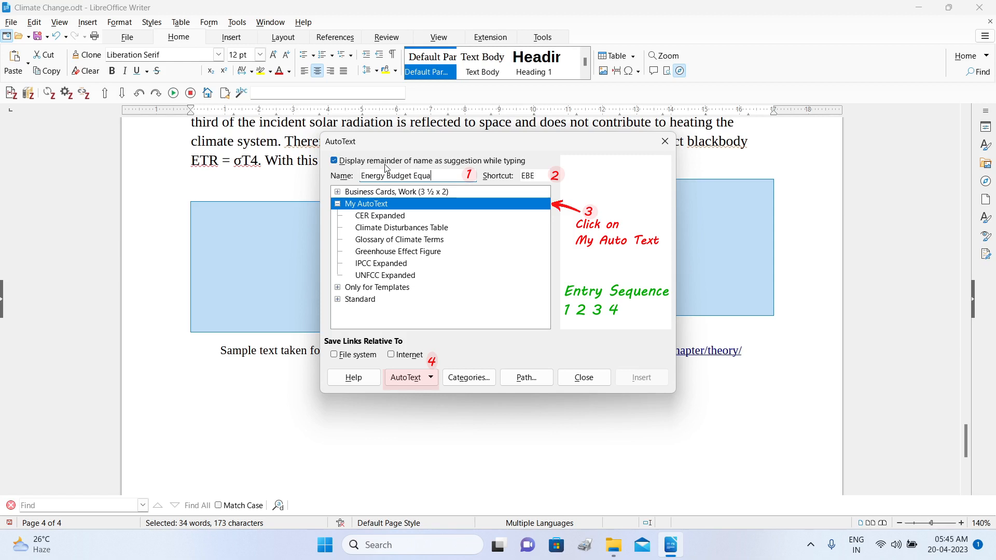
{"action": "type", "text": "tion"}
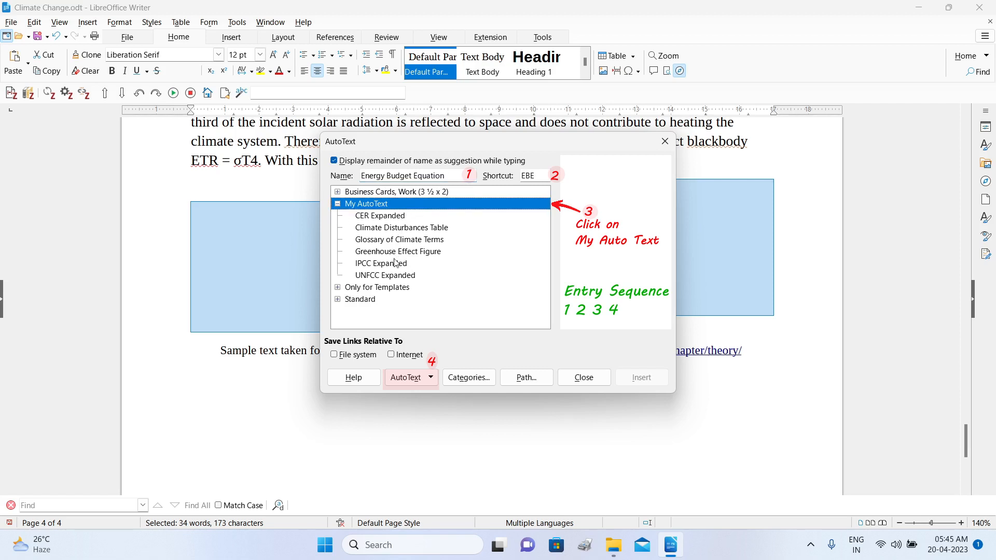
{"action": "left_click", "coordinate": [432, 378]}
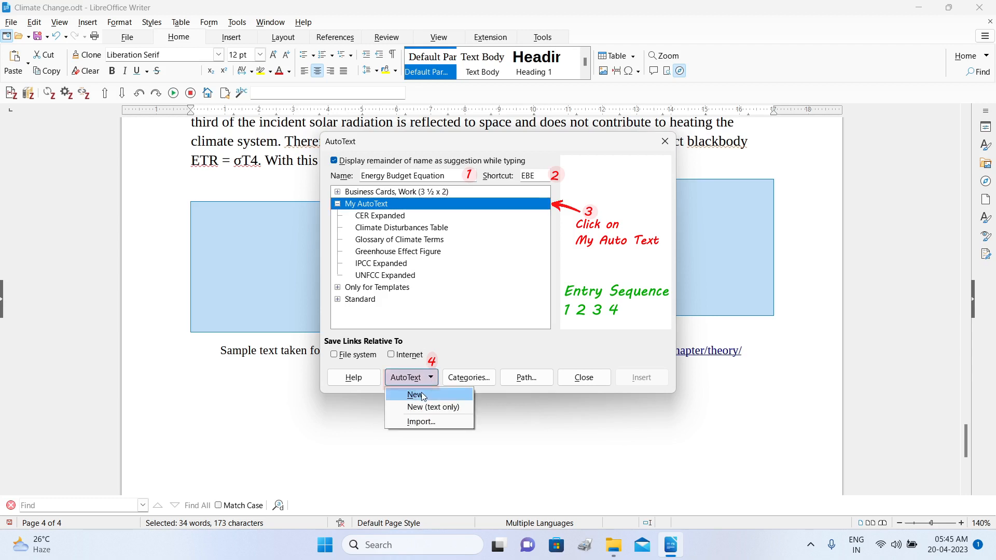
{"action": "left_click", "coordinate": [421, 394]}
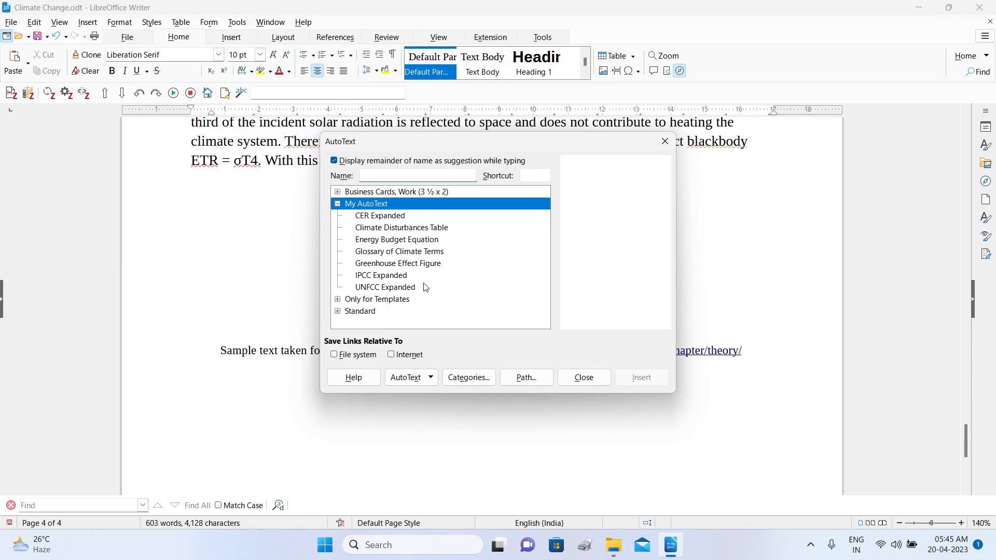
{"action": "left_click", "coordinate": [379, 243]}
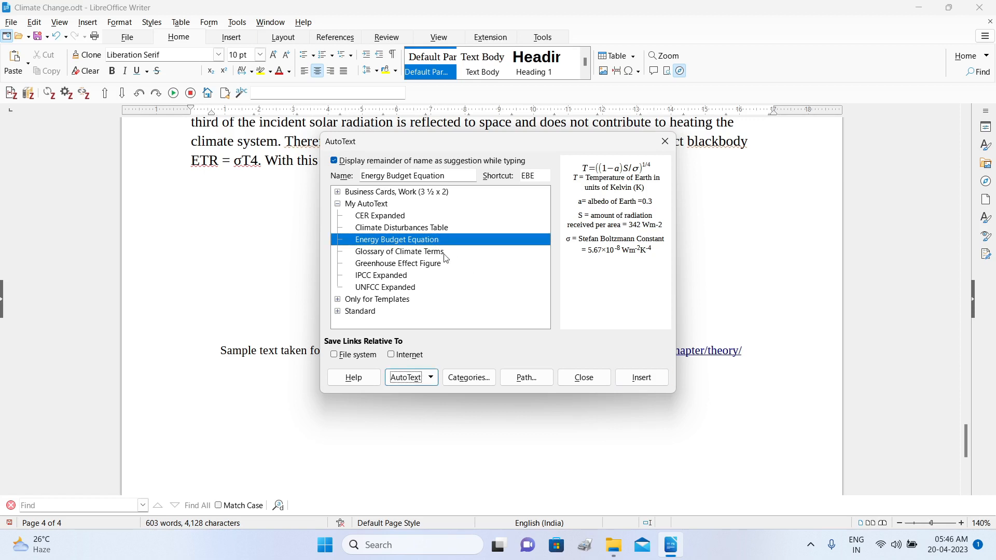
Step: Rename the Energy Budget Equation AutoText entry to "Energy Equation" with the shortcut EE, and close the AutoText dialog
{"action": "left_click", "coordinate": [432, 379]}
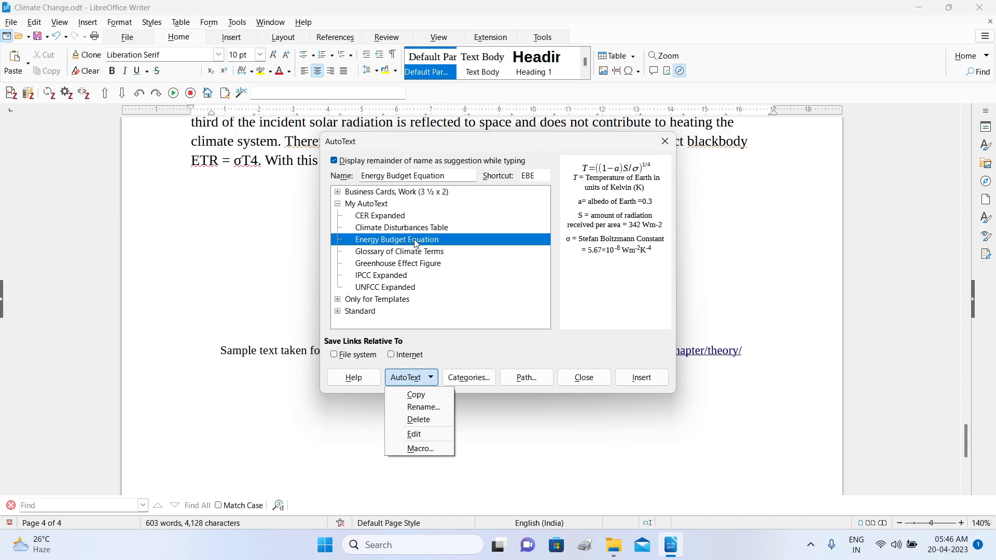
{"action": "left_click", "coordinate": [477, 289]}
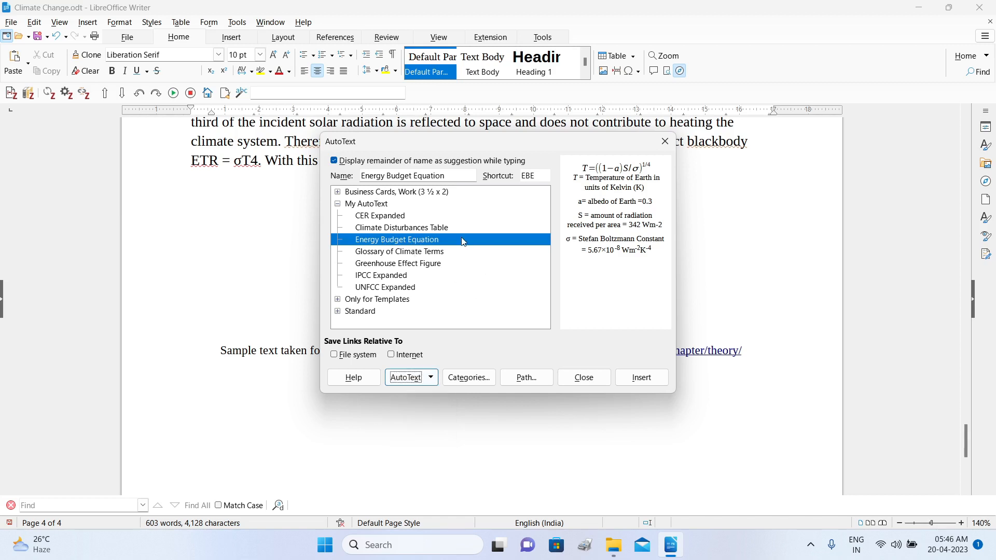
{"action": "left_click", "coordinate": [431, 378]}
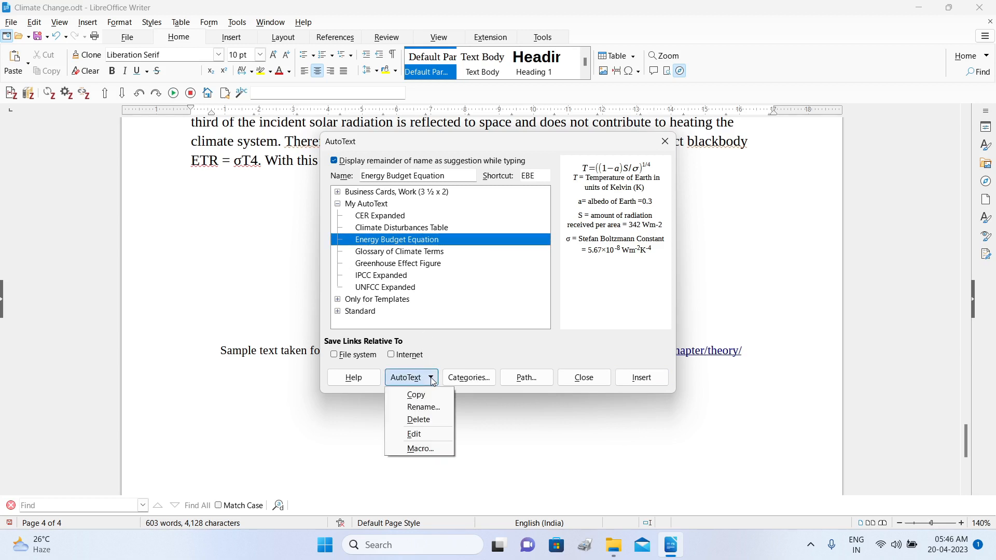
{"action": "left_click", "coordinate": [430, 409]}
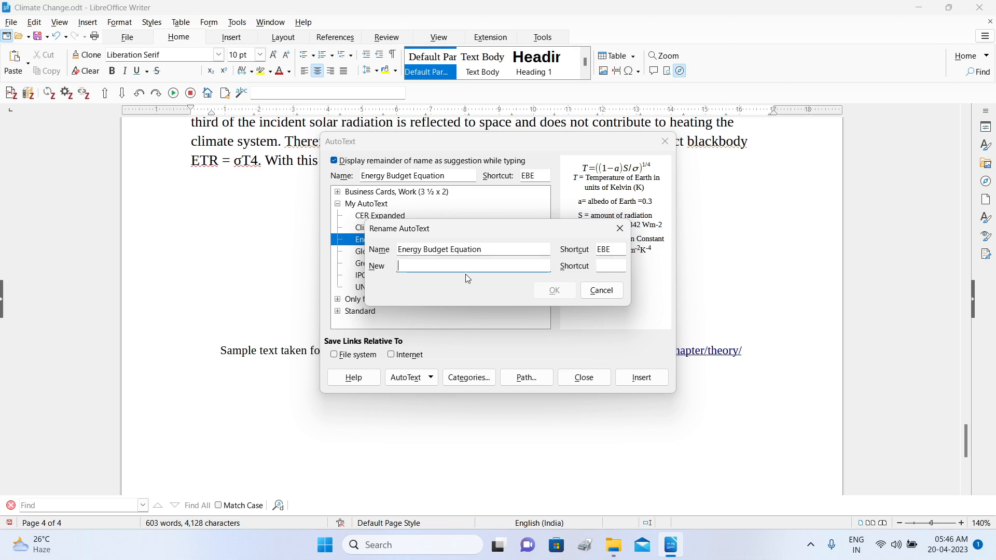
{"action": "type", "text": "Energy E"}
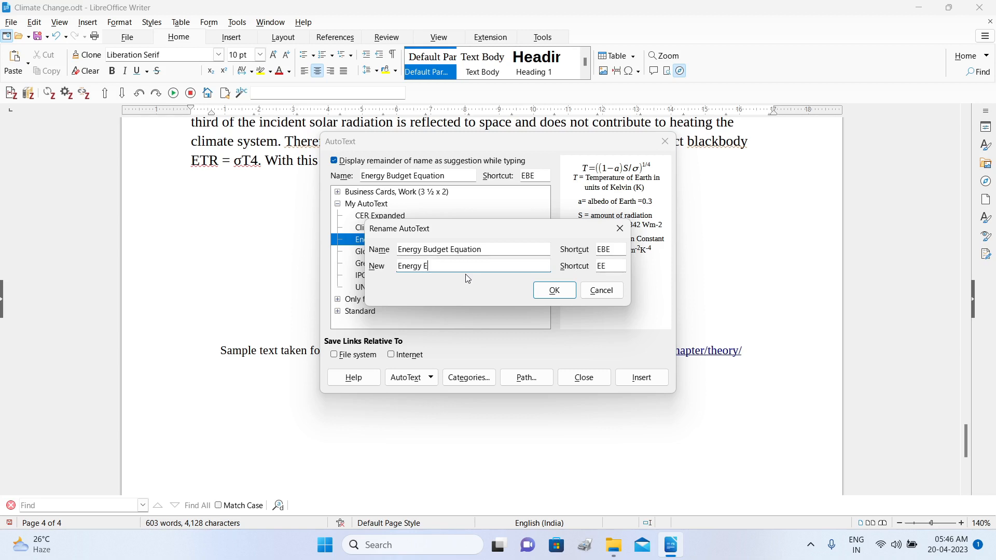
{"action": "type", "text": "quation"}
{"action": "left_click", "coordinate": [553, 290]}
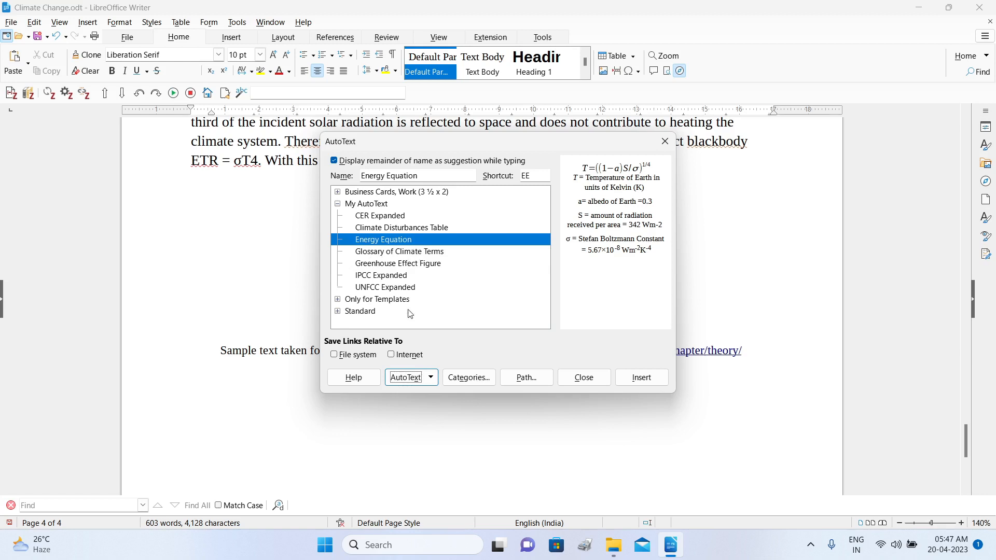
{"action": "left_click", "coordinate": [439, 373]}
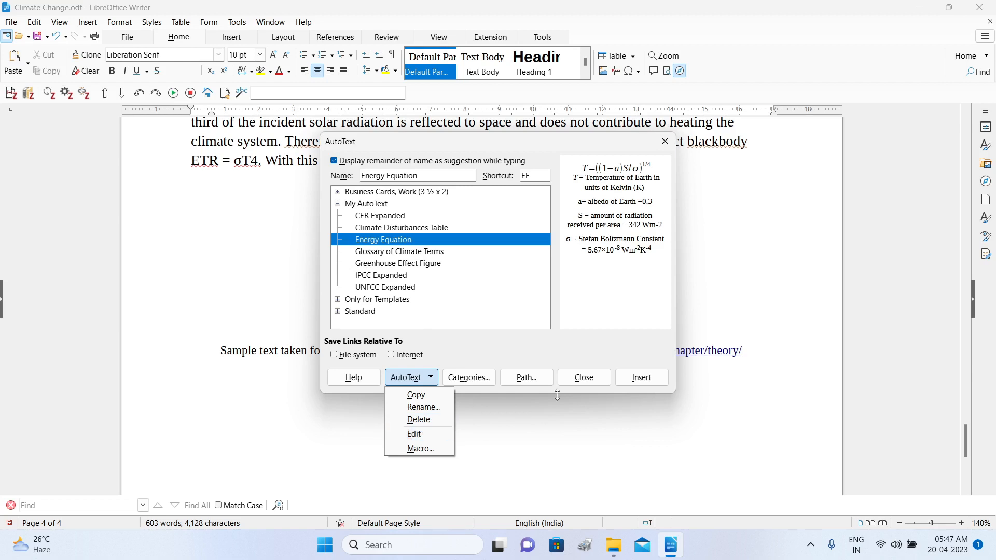
{"action": "left_click", "coordinate": [616, 308]}
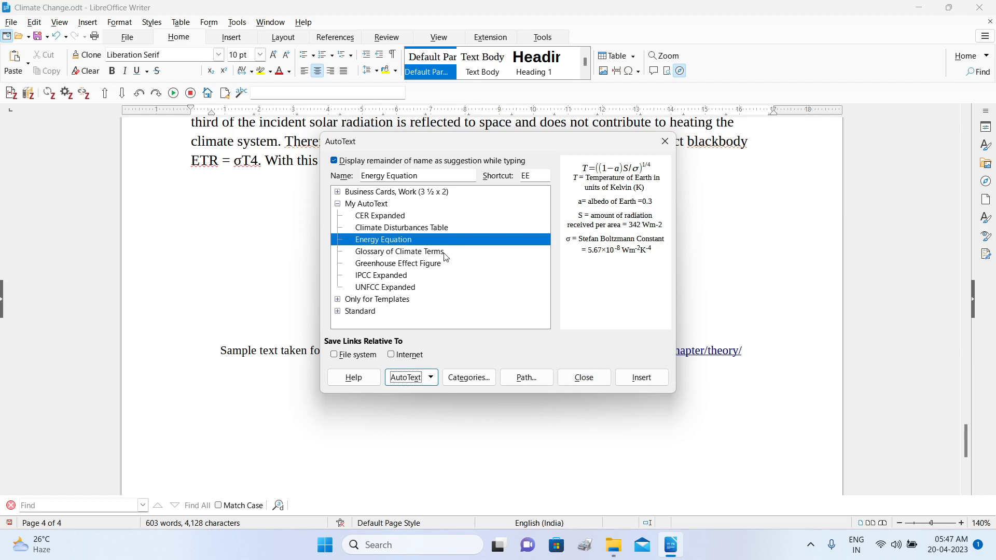
{"action": "left_click", "coordinate": [582, 380]}
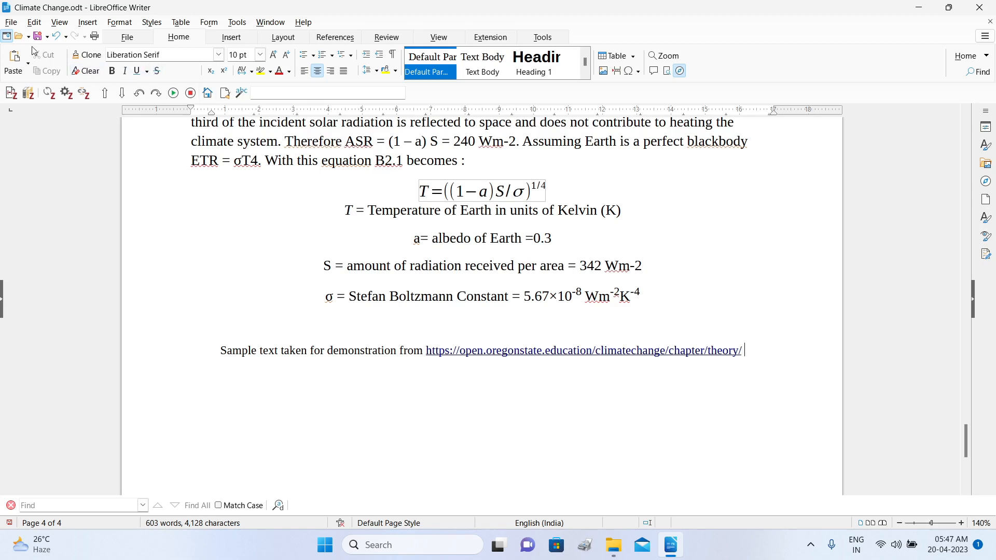
Step: Create a blank text document in a maximized window and insert the Energy Equation entry from the suggestion offered for "Energy"
{"action": "left_click", "coordinate": [11, 22]}
{"action": "mouse_move", "coordinate": [32, 37]}
{"action": "left_click", "coordinate": [151, 35]}
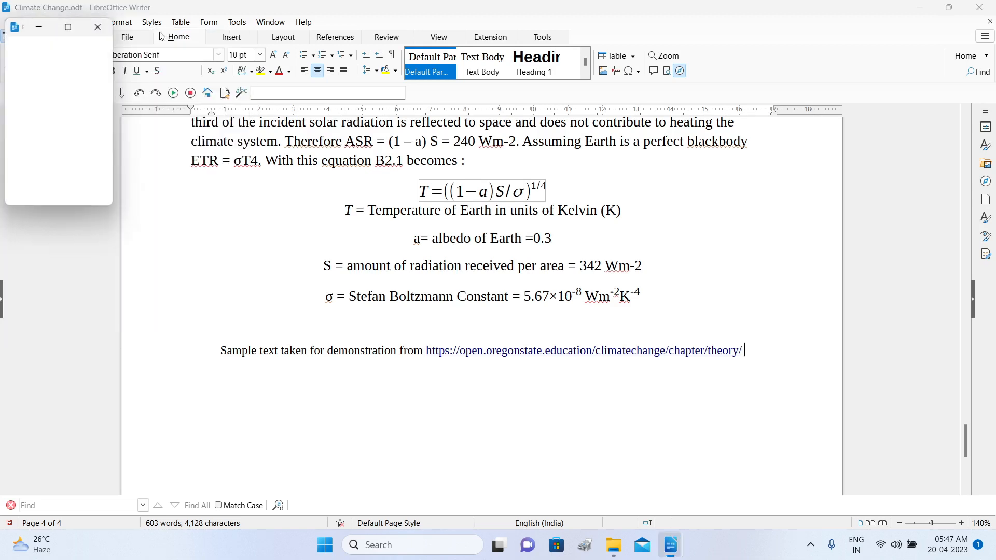
{"action": "left_click", "coordinate": [67, 27]}
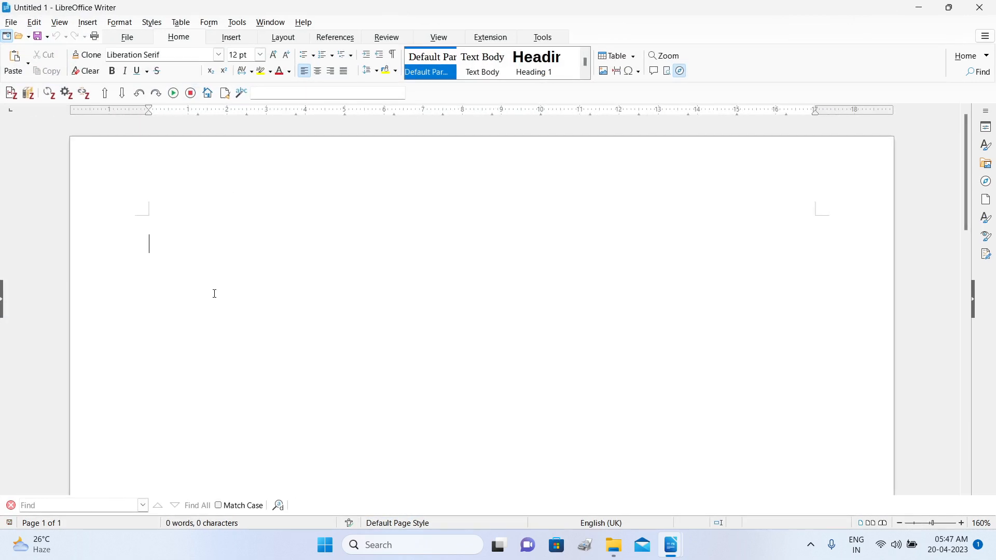
{"action": "type", "text": "Energy"}
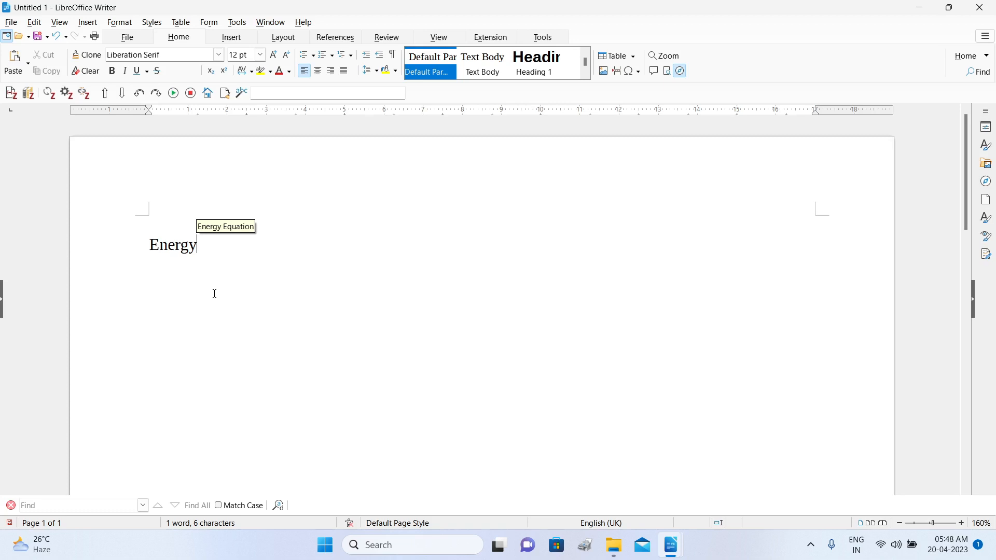
{"action": "key", "text": "Return"}
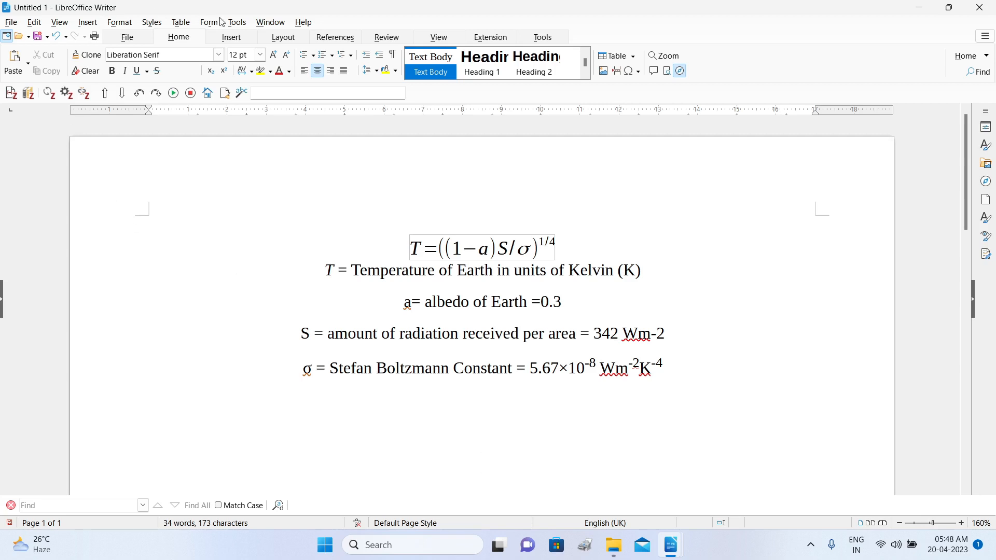
Step: Insert the Energy Equation entry a second time from My AutoText in the AutoText dialog, and clear the document's content
{"action": "left_click", "coordinate": [237, 22]}
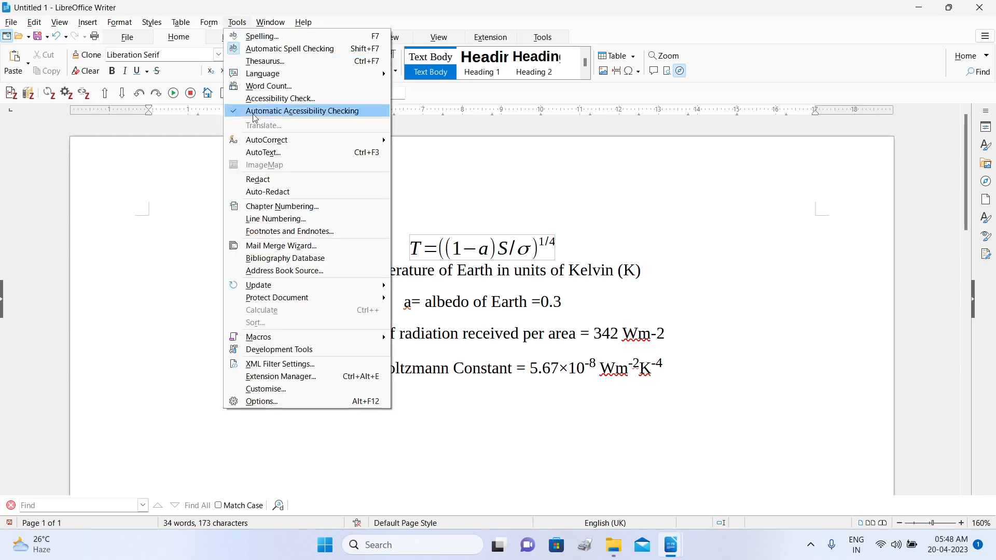
{"action": "left_click", "coordinate": [262, 149]}
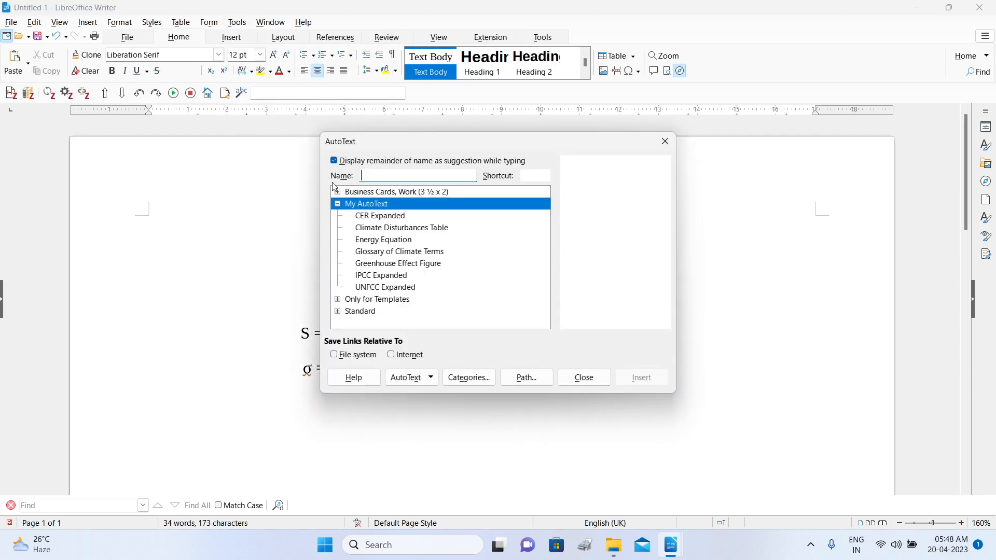
{"action": "left_click", "coordinate": [392, 240]}
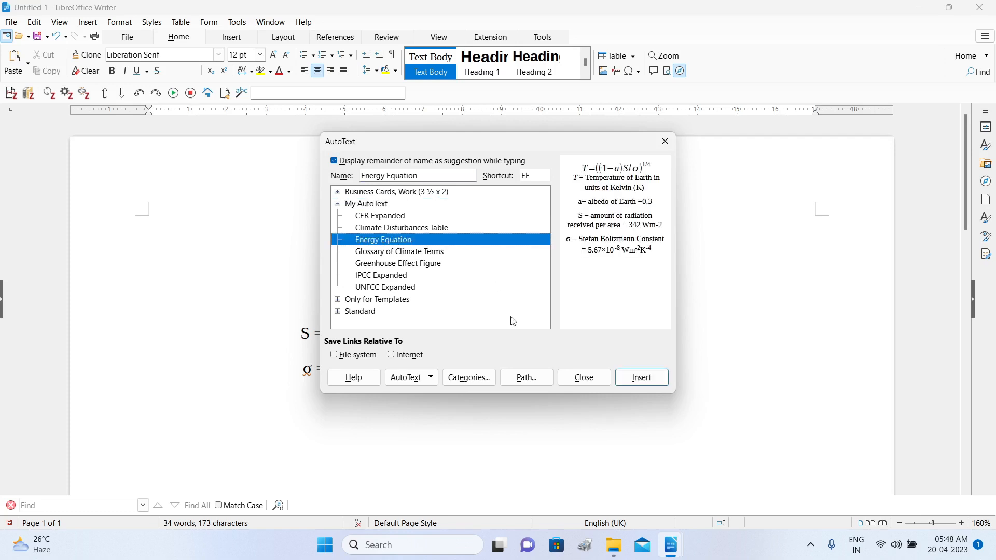
{"action": "left_click", "coordinate": [654, 380]}
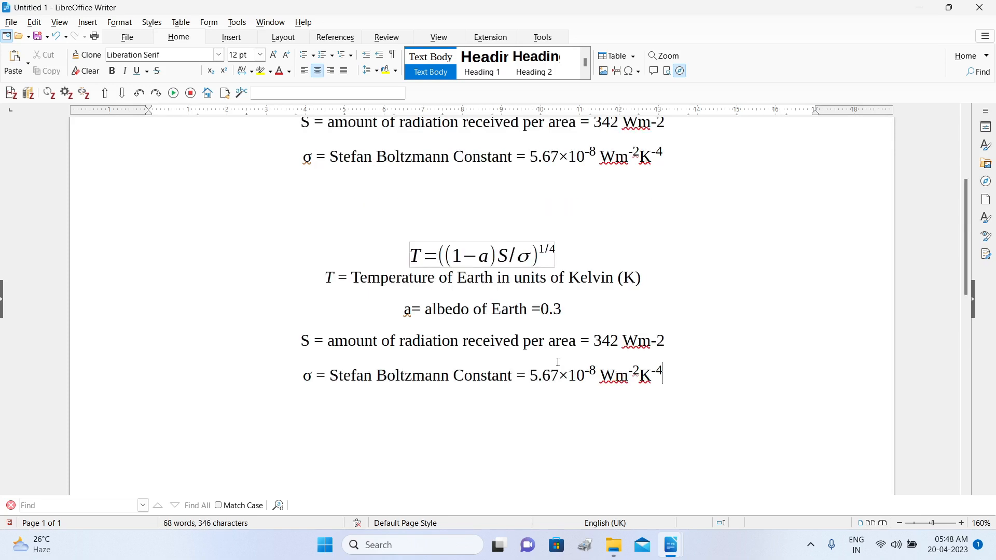
{"action": "left_click_drag", "start_coordinate": [416, 206], "coordinate": [694, 397]}
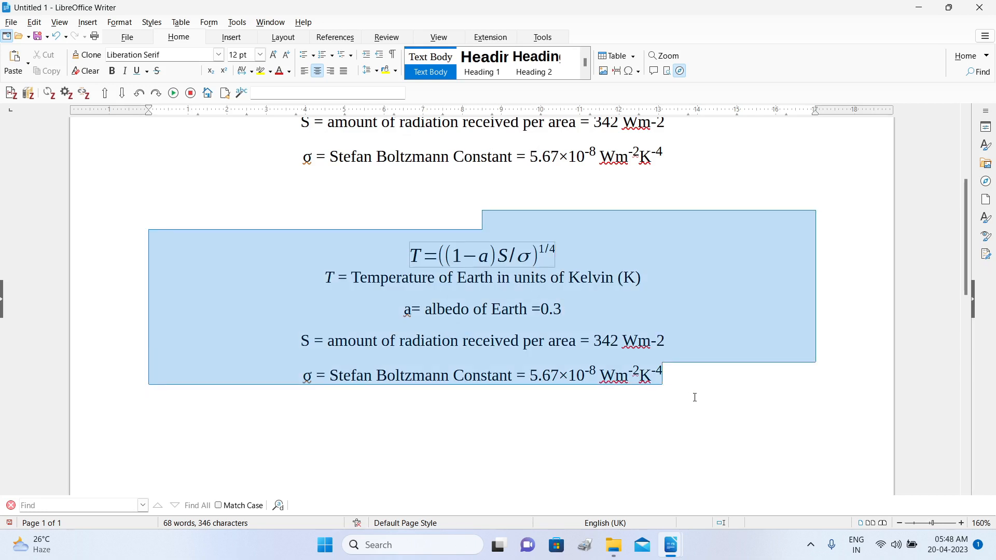
{"action": "left_click", "coordinate": [595, 419]}
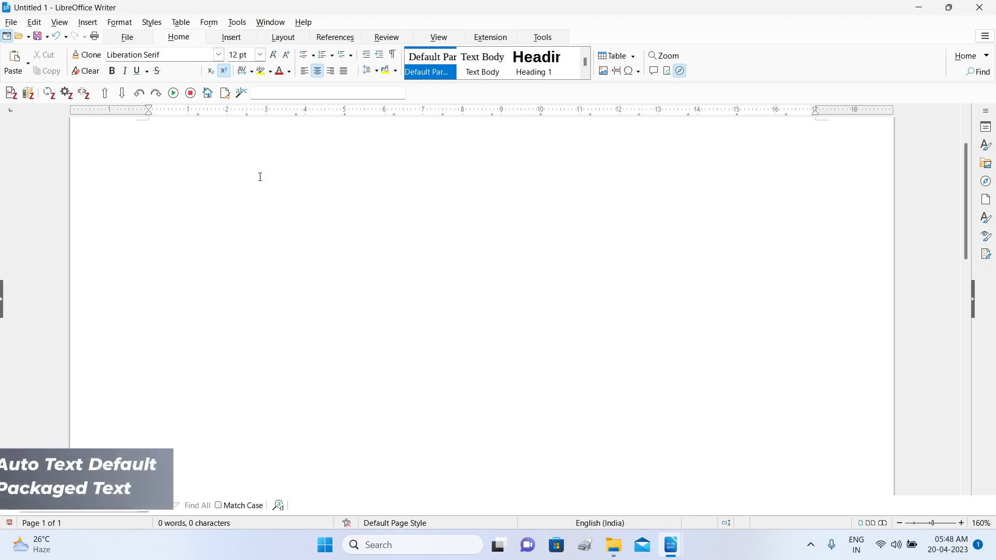
Step: In the AutoText dialog, collapse My AutoText, expand Business Cards, Work (3 ½ x 2) and preview the "Elegant, only Company" entry
{"action": "left_click", "coordinate": [237, 23]}
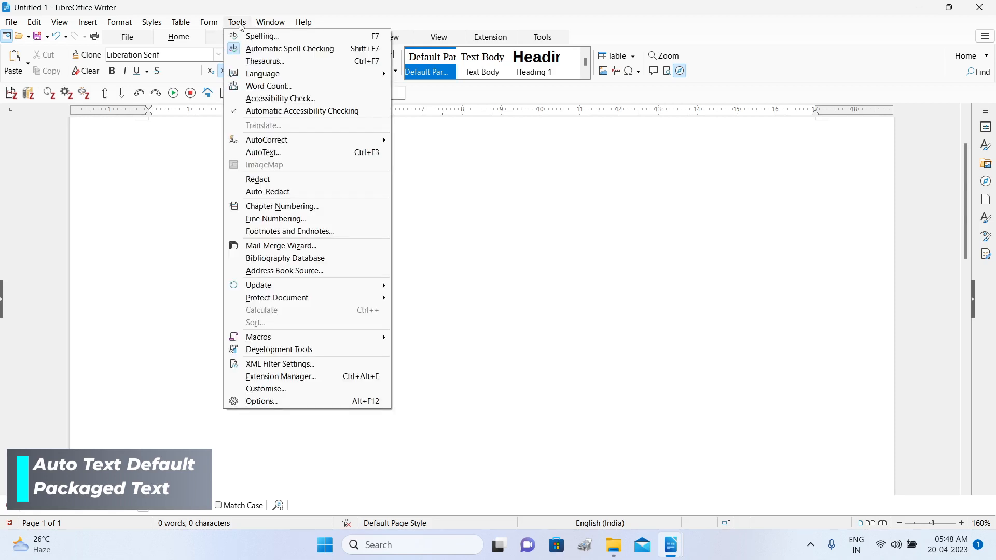
{"action": "left_click", "coordinate": [263, 152]}
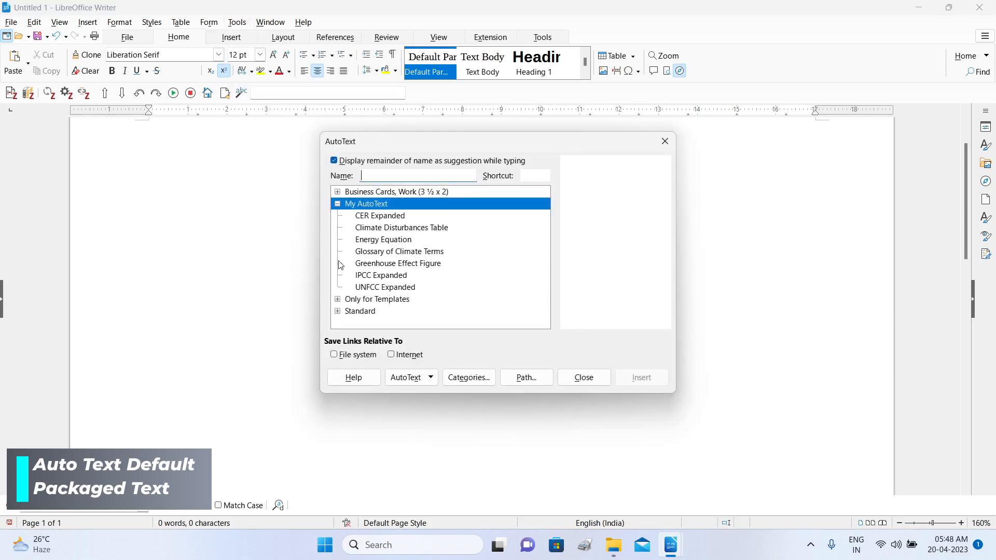
{"action": "left_click", "coordinate": [337, 205]}
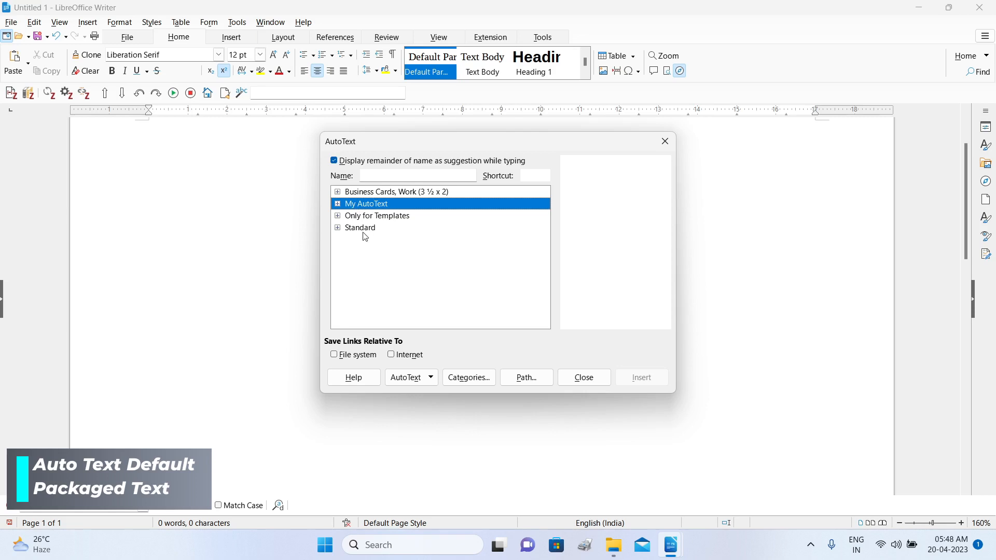
{"action": "left_click", "coordinate": [354, 193]}
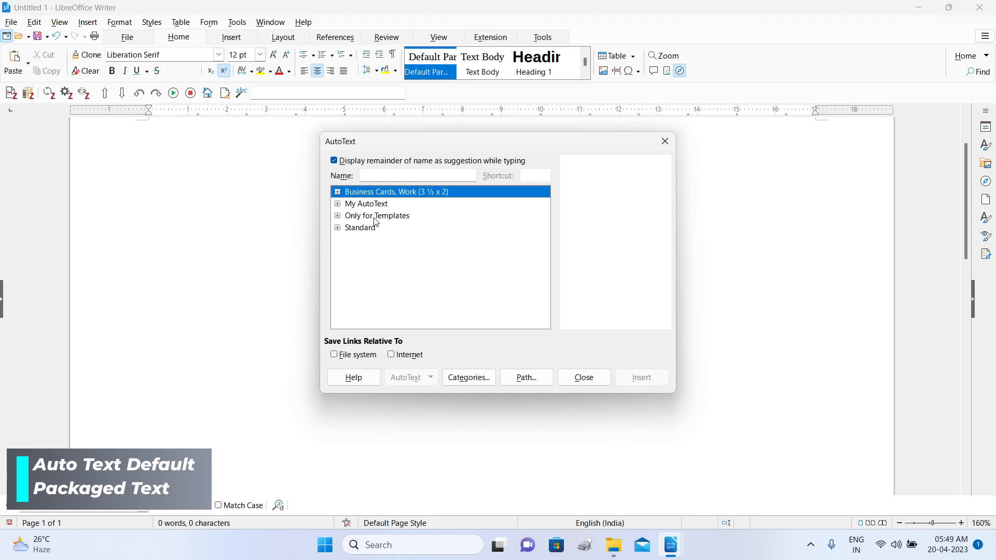
{"action": "left_click", "coordinate": [338, 192]}
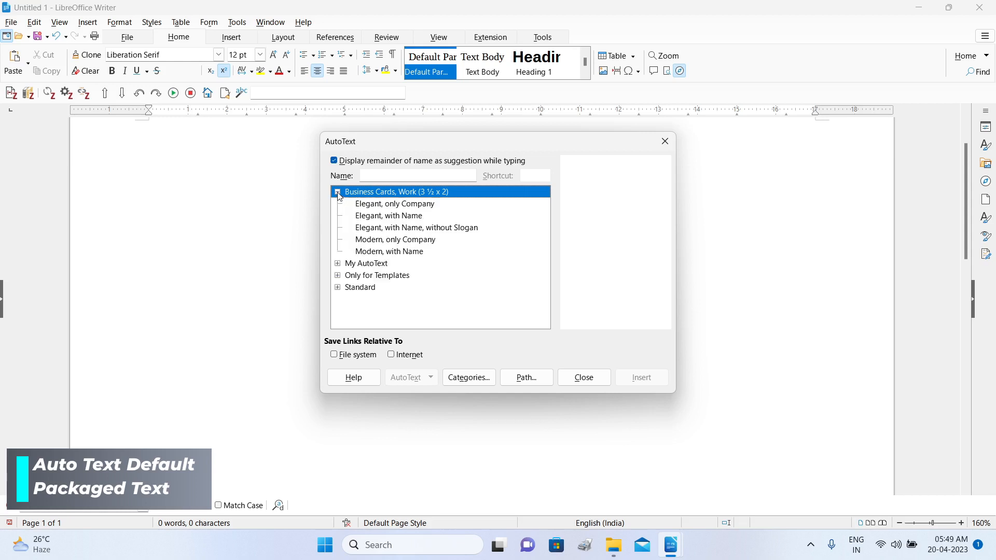
{"action": "left_click", "coordinate": [397, 207]}
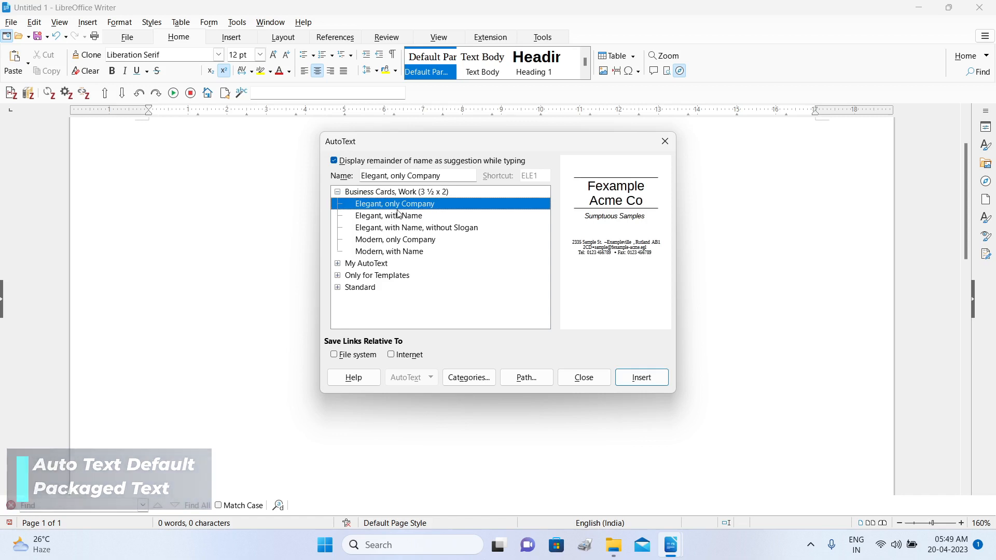
Step: Preview the remaining elegant and modern entries in Business Cards, Work (3 ½ x 2), and collapse that category
{"action": "left_click", "coordinate": [397, 216]}
{"action": "left_click", "coordinate": [396, 230]}
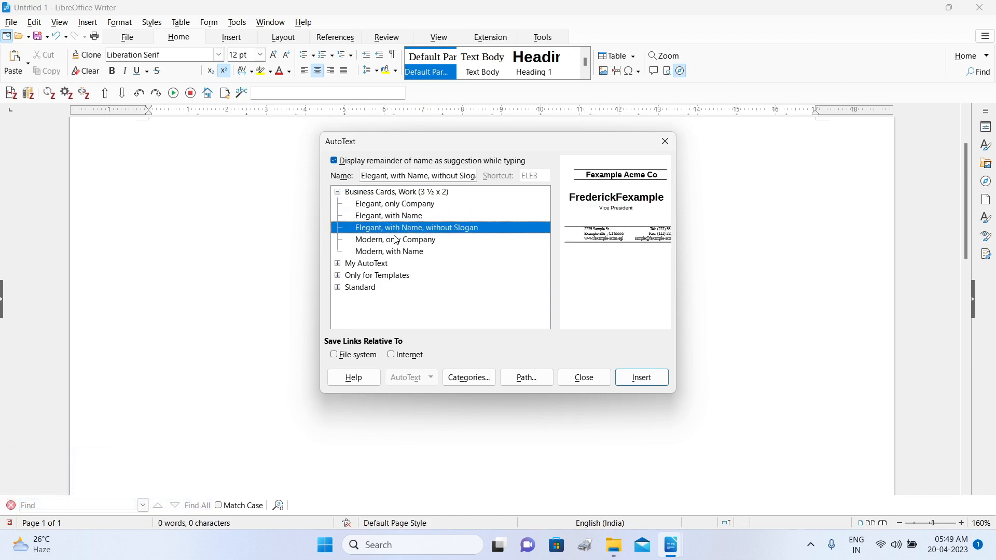
{"action": "left_click", "coordinate": [396, 239]}
{"action": "left_click", "coordinate": [392, 252]}
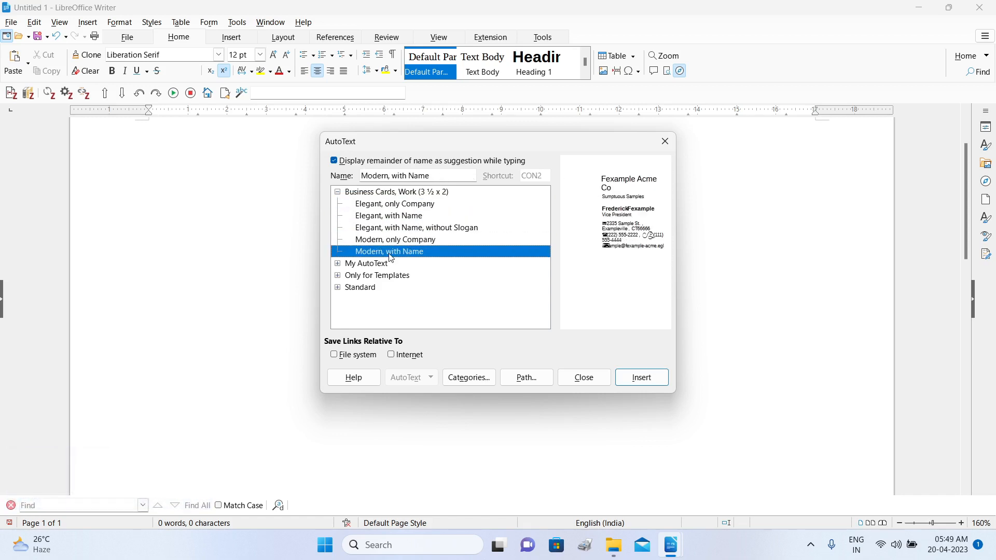
{"action": "left_click", "coordinate": [338, 193]}
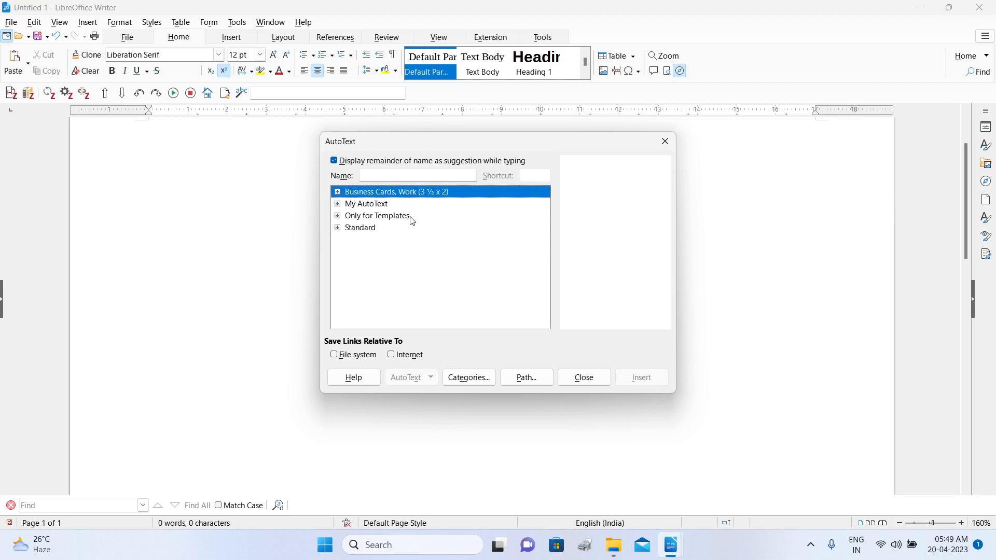
Step: Expand Only for Templates and preview its header entries for Brochure, Commemorative Publication, Left Commemorative Publication and Newsletter
{"action": "left_click", "coordinate": [338, 216]}
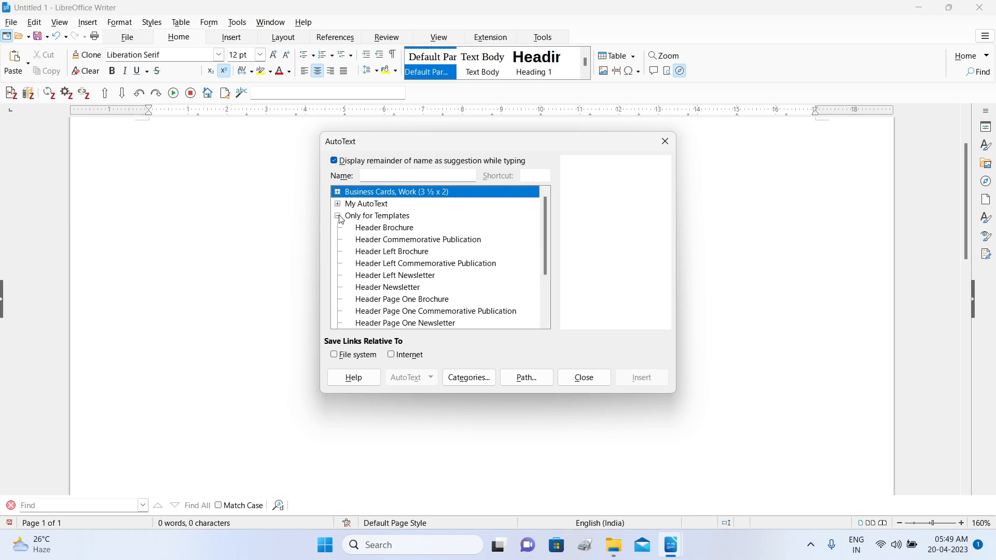
{"action": "left_click", "coordinate": [415, 229]}
{"action": "left_click", "coordinate": [413, 240]}
{"action": "left_click", "coordinate": [404, 264]}
{"action": "left_click", "coordinate": [400, 287]}
Step: Insert the "Minutes: Agenda Evaluation" entry from Only for Templates, and clear the document's content
{"action": "left_click_drag", "start_coordinate": [544, 244], "coordinate": [549, 291]}
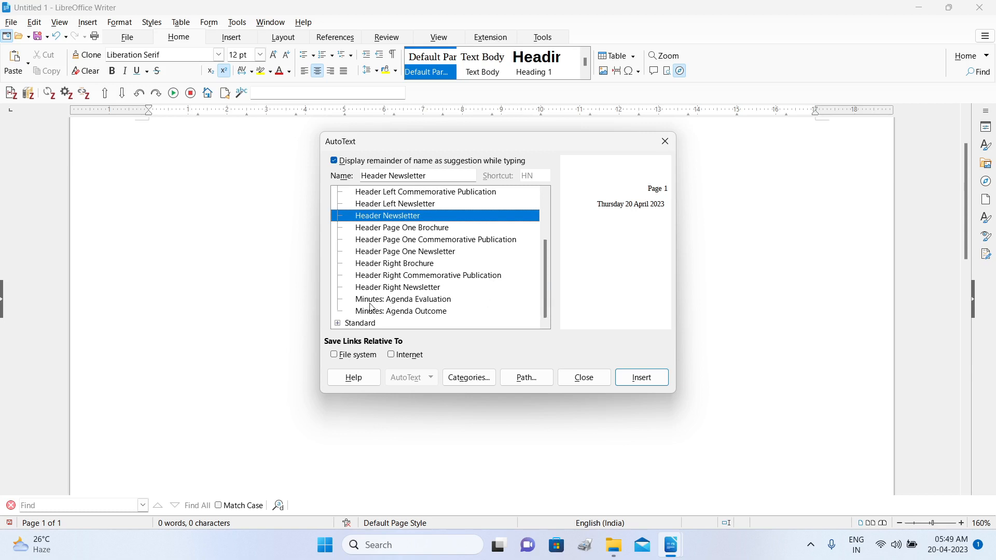
{"action": "left_click", "coordinate": [427, 299]}
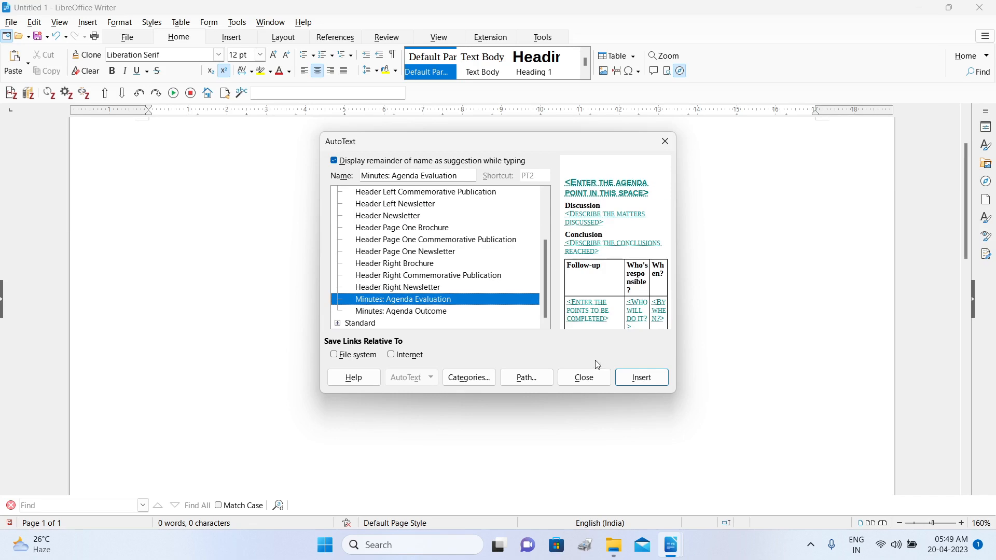
{"action": "left_click", "coordinate": [643, 378]}
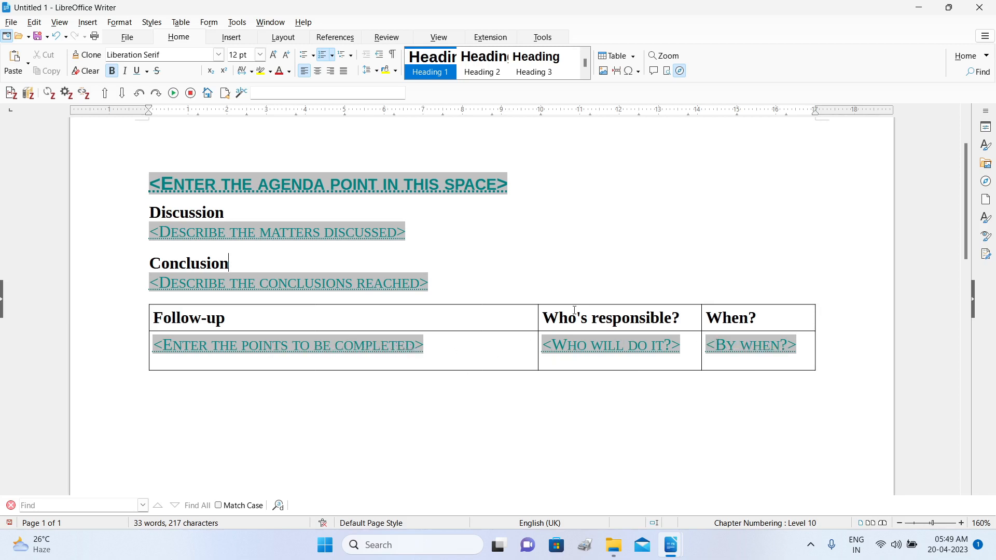
{"action": "left_click", "coordinate": [606, 175]}
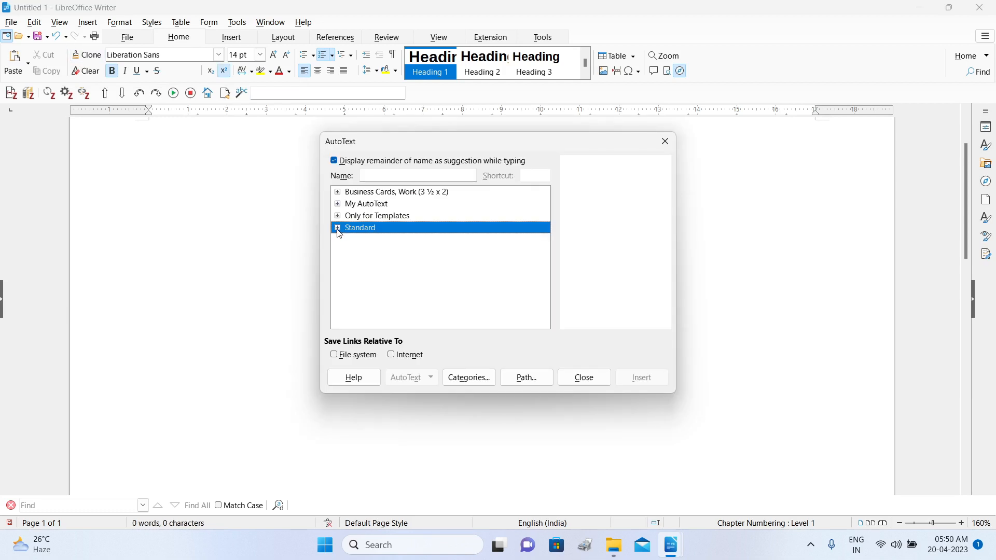
Step: Expand the Standard category in the AutoText dialog and preview the "1st Reminder" and "2nd Reminder" entries
{"action": "left_click", "coordinate": [338, 229]}
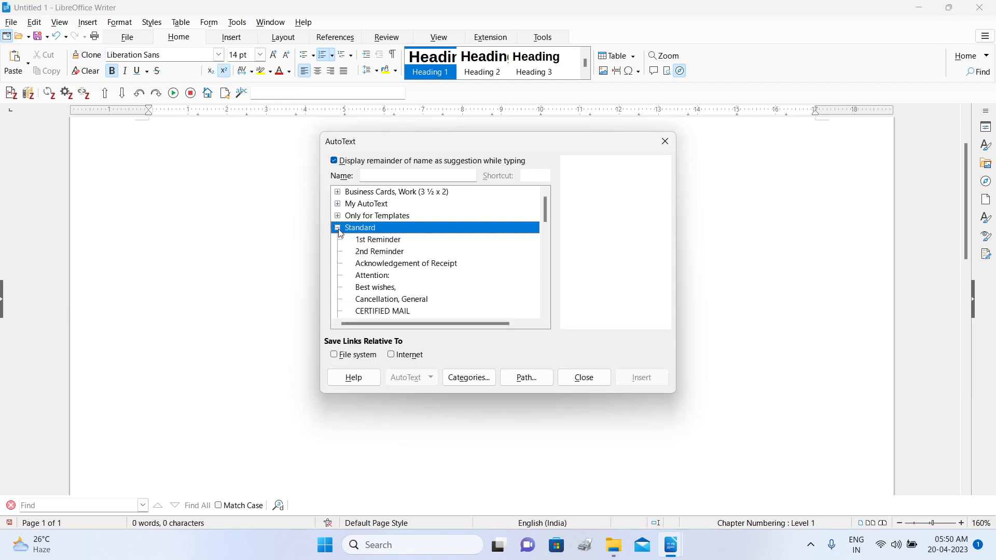
{"action": "left_click", "coordinate": [394, 244]}
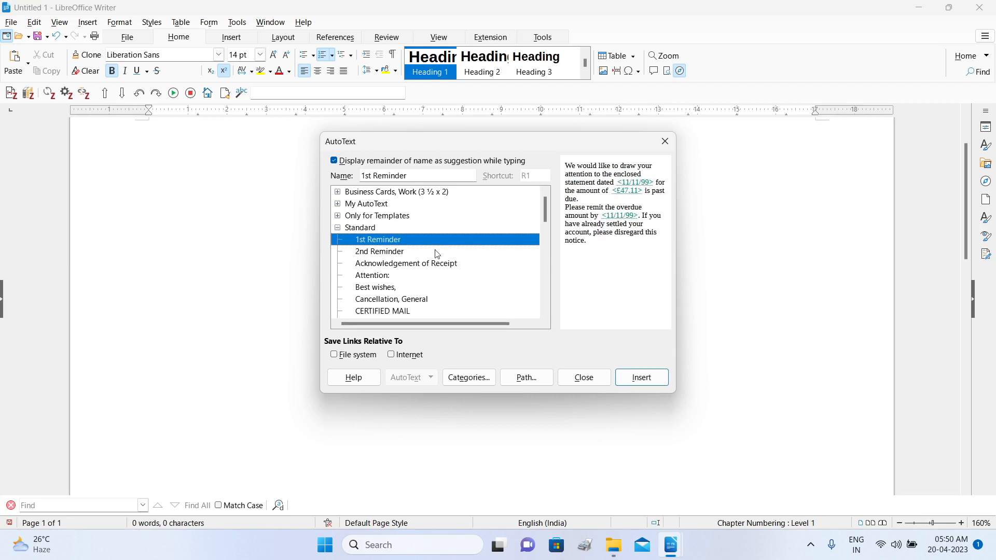
{"action": "left_click", "coordinate": [389, 257]}
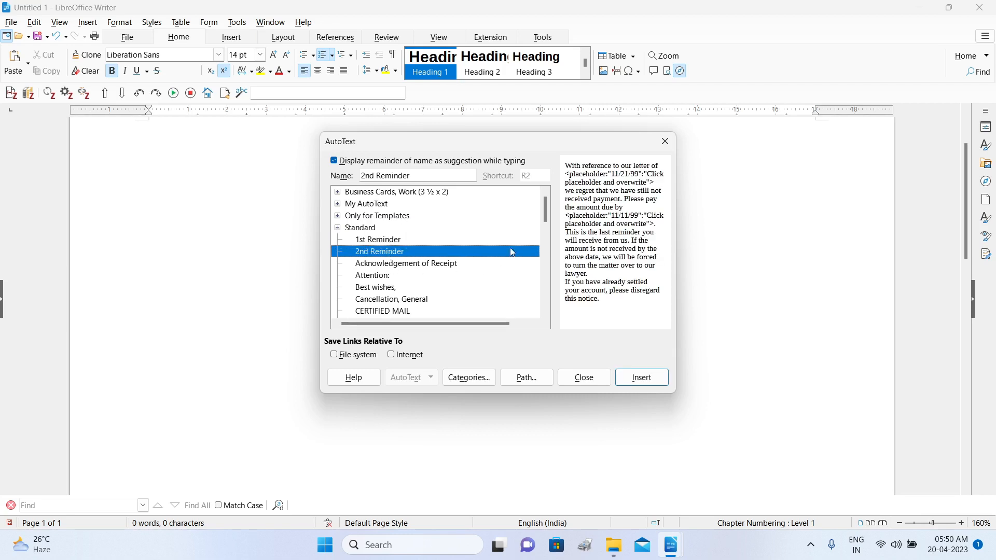
Step: Preview "Job Application: Confirmation of Receipt" in Standard, and insert the "Job Application: Rejection Letter" entry into the document
{"action": "left_click_drag", "start_coordinate": [547, 211], "coordinate": [545, 261]}
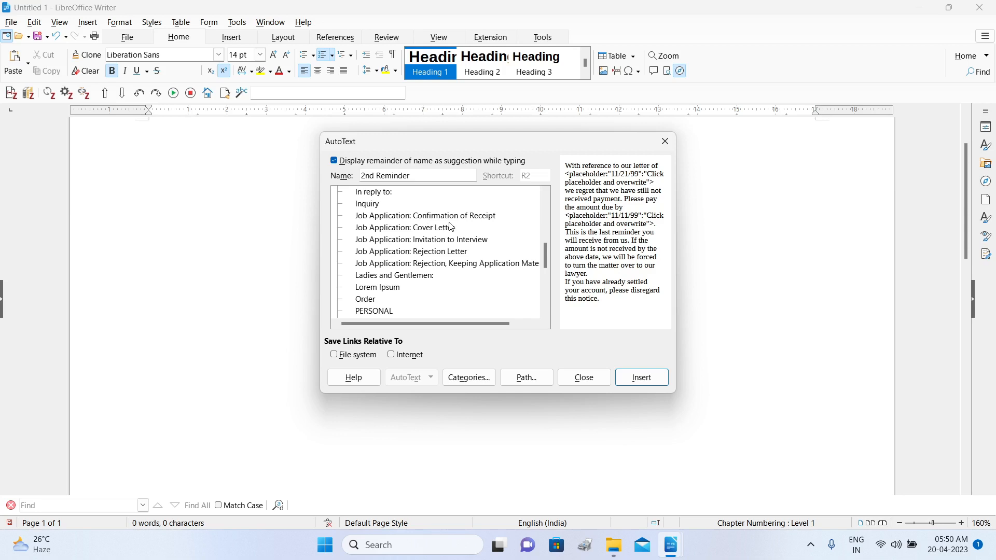
{"action": "left_click", "coordinate": [430, 218]}
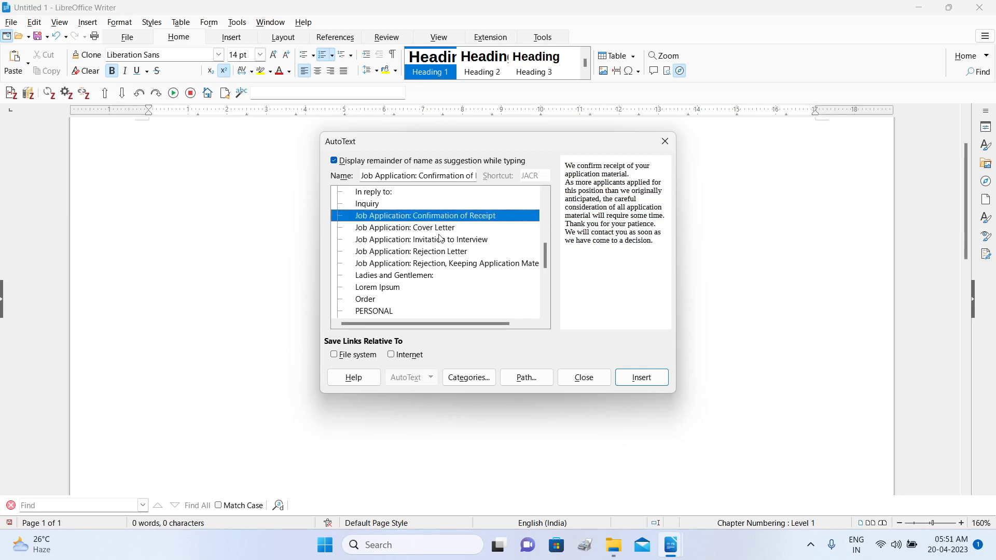
{"action": "left_click", "coordinate": [430, 254]}
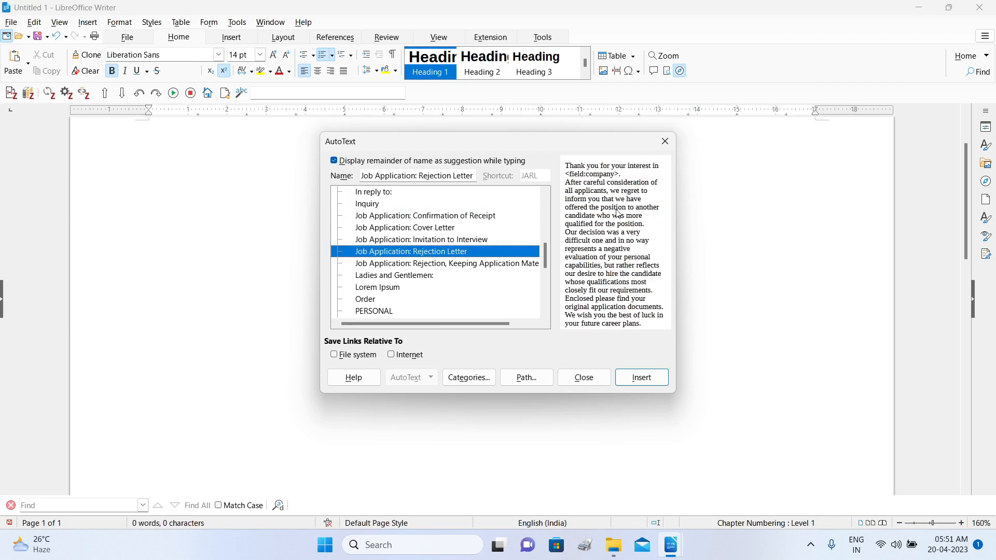
{"action": "scroll", "coordinate": [619, 215], "scroll_direction": "down", "scroll_amount": 2}
{"action": "scroll", "coordinate": [618, 215], "scroll_direction": "up", "scroll_amount": 3}
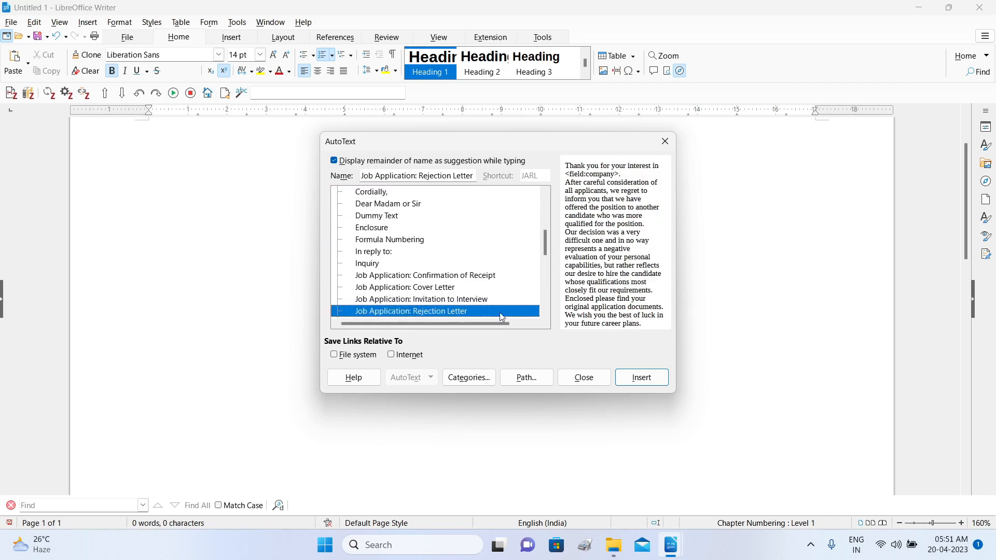
{"action": "left_click", "coordinate": [636, 377]}
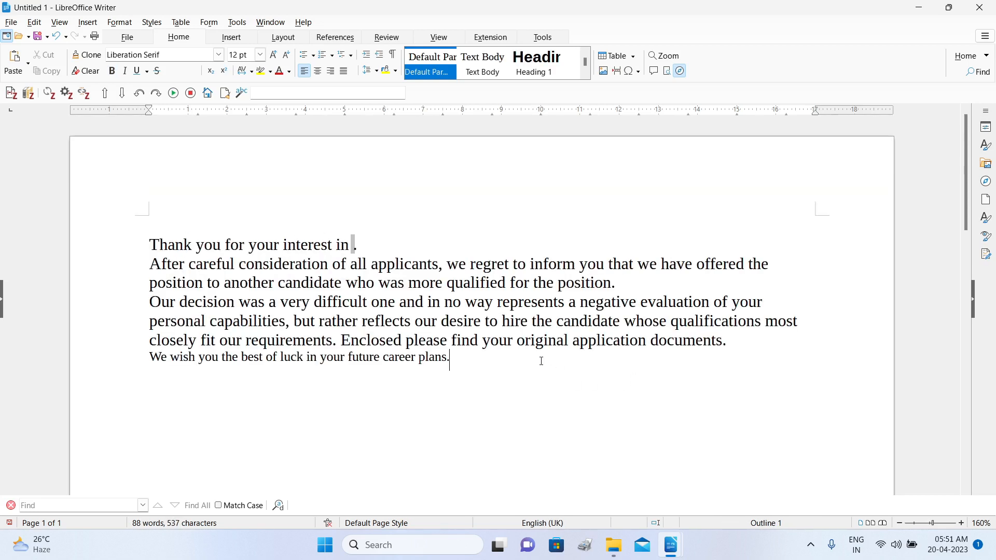
Step: Insert the Standard AutoText closing "Yours truly," with the sender's name a few lines below the rejection letter
{"action": "left_click", "coordinate": [237, 21]}
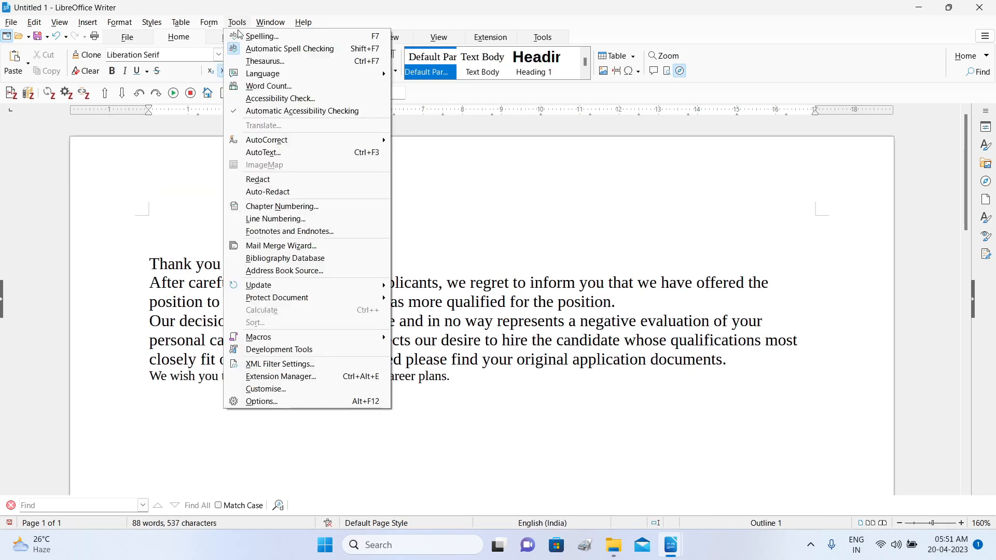
{"action": "left_click", "coordinate": [275, 154]}
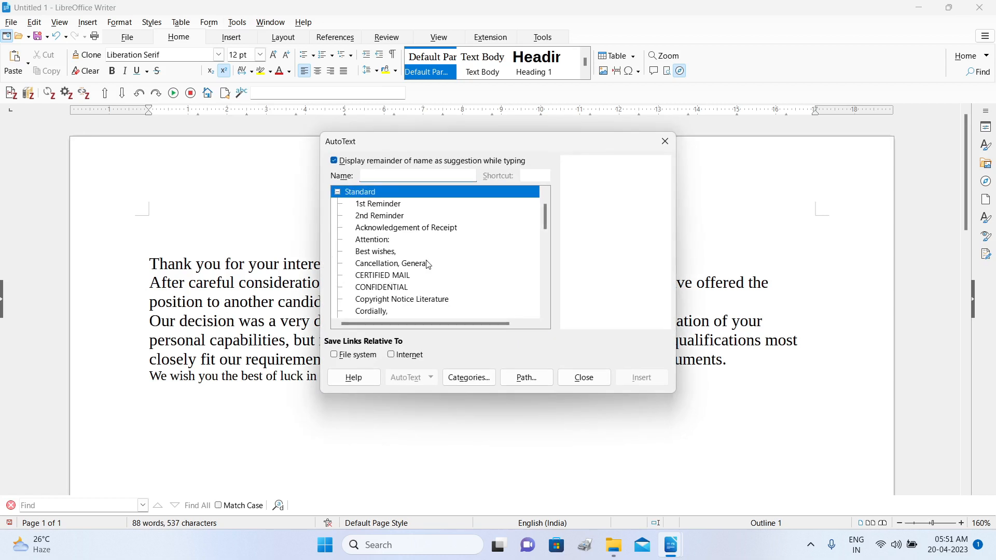
{"action": "scroll", "coordinate": [429, 264], "scroll_direction": "down", "scroll_amount": 3}
{"action": "scroll", "coordinate": [430, 276], "scroll_direction": "down", "scroll_amount": 3}
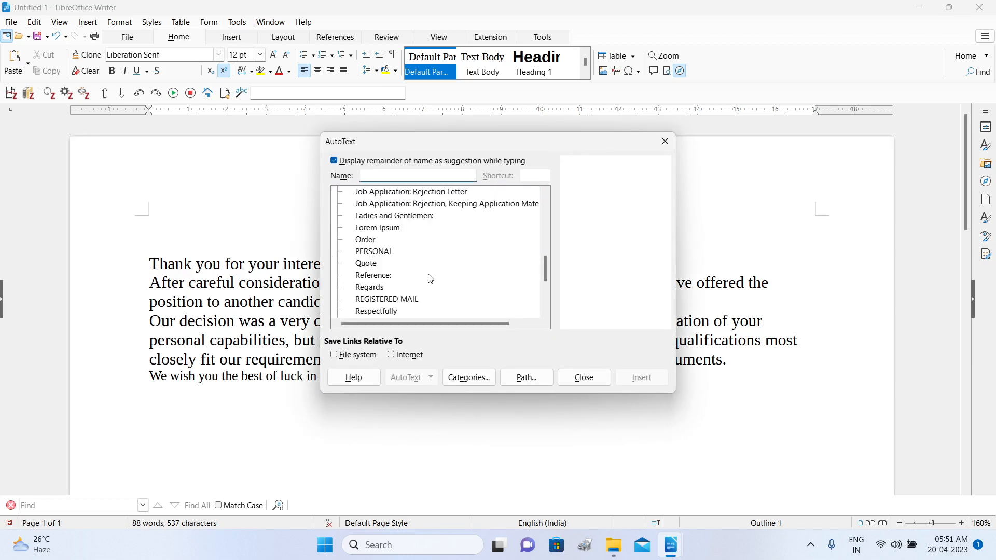
{"action": "scroll", "coordinate": [430, 279], "scroll_direction": "down", "scroll_amount": 3}
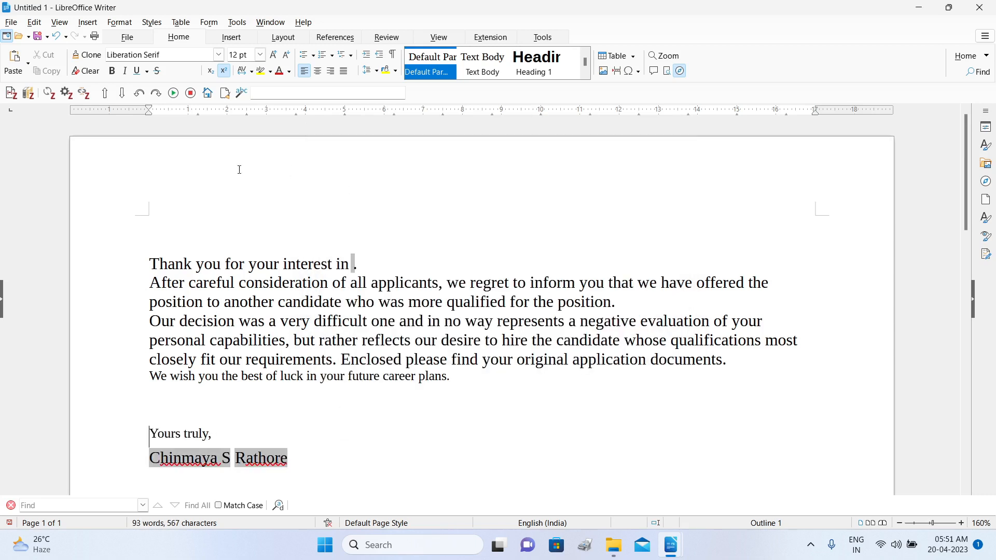
Step: Reopen the AutoText dialog, collapse Standard, expand My AutoText to review its custom entries, and close the dialog
{"action": "left_click", "coordinate": [237, 22]}
{"action": "left_click", "coordinate": [265, 152]}
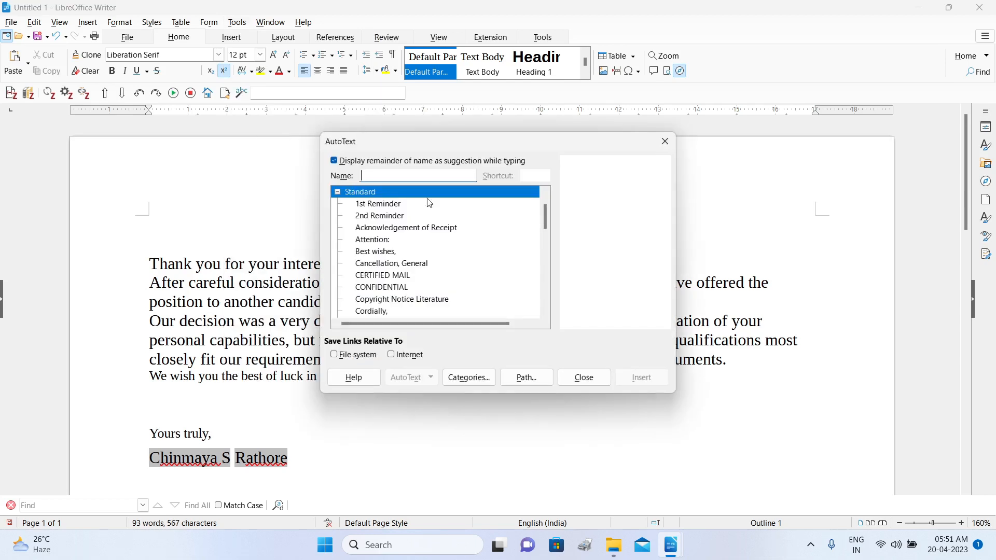
{"action": "left_click", "coordinate": [337, 192]}
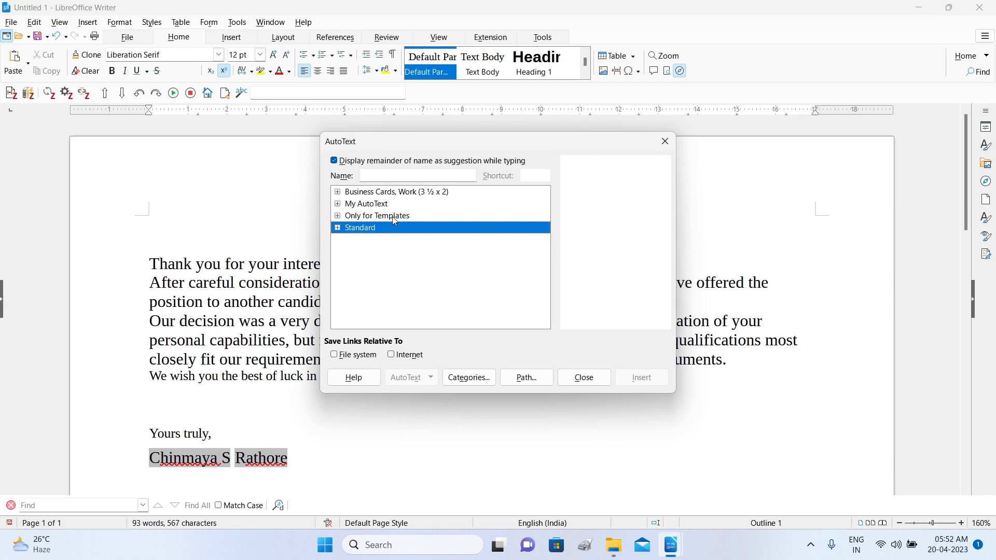
{"action": "left_click", "coordinate": [338, 204]}
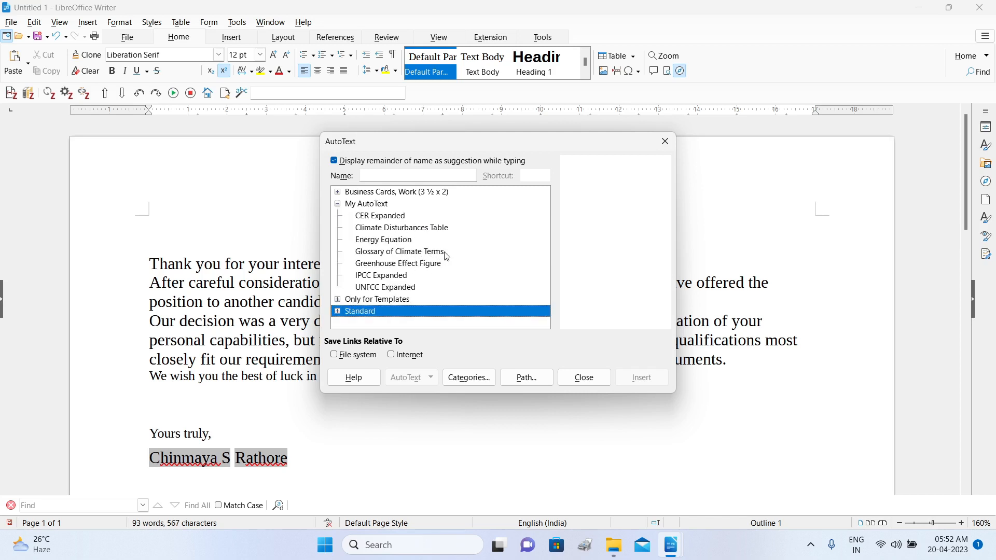
{"action": "left_click", "coordinate": [587, 379]}
{"action": "left_click", "coordinate": [236, 23]}
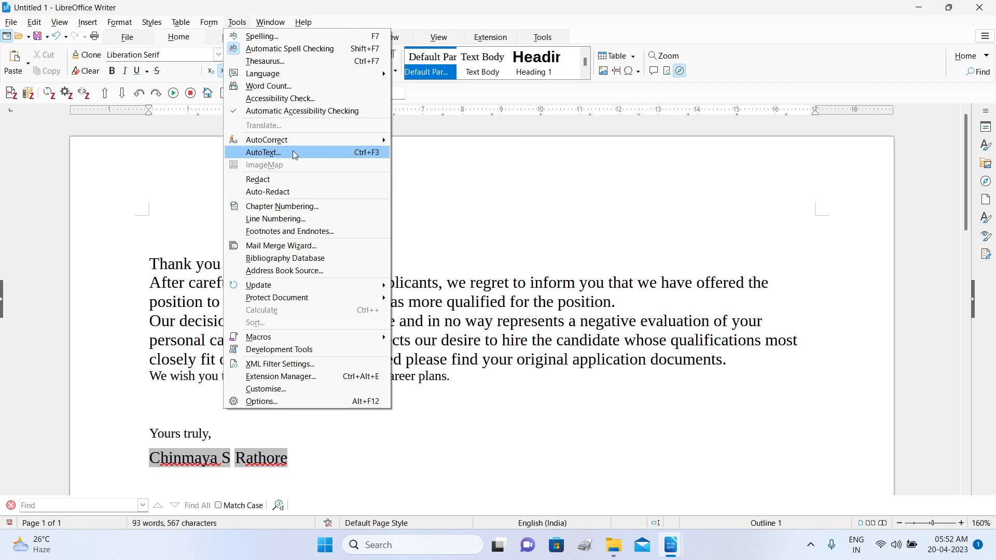
{"action": "mouse_move", "coordinate": [287, 144]}
{"action": "left_click", "coordinate": [492, 259]}
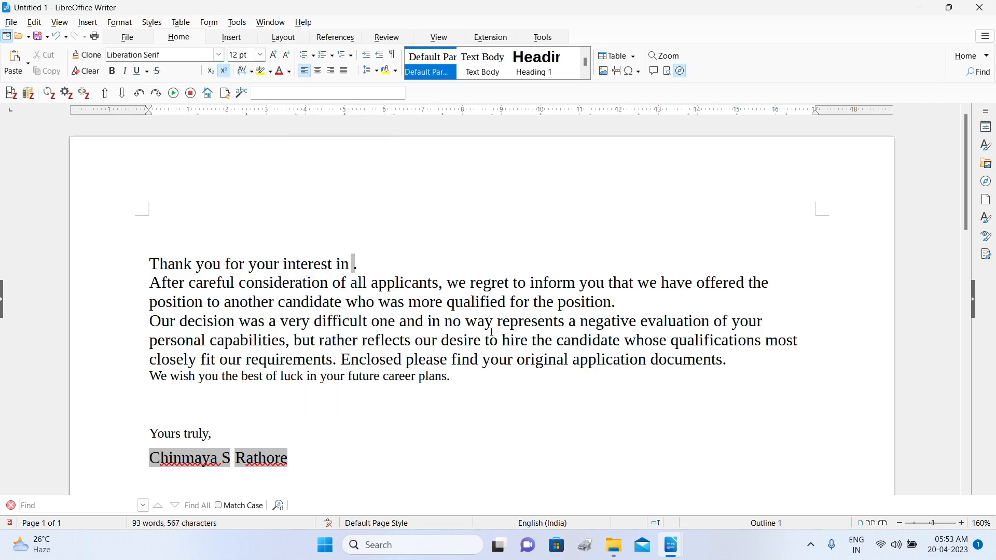